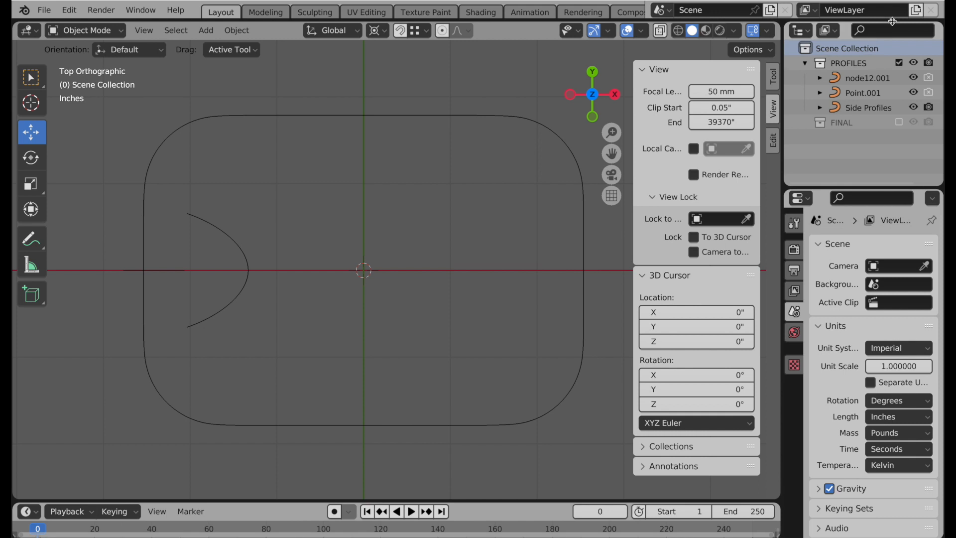
Create a new collection in the scene and name it MODELING
scroll(914, 32, "down", 2)
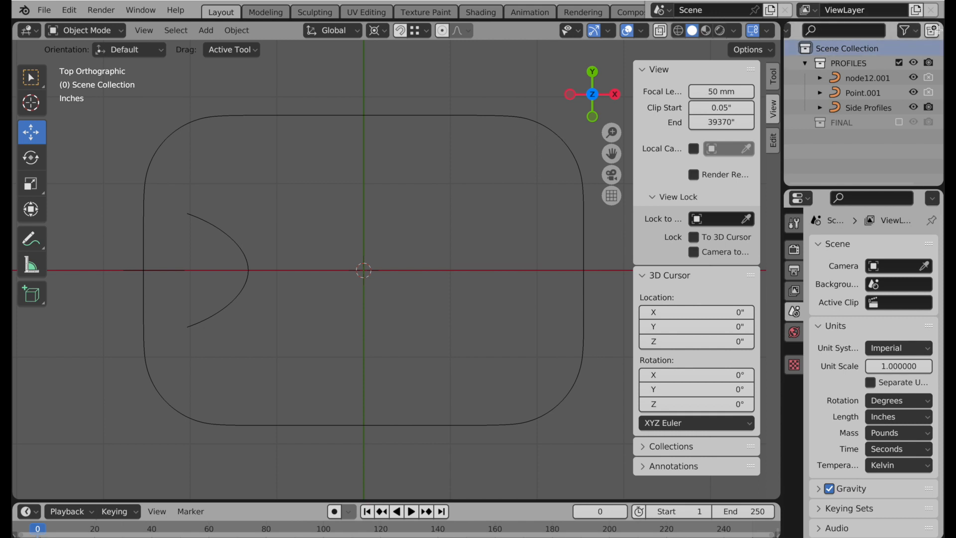
left_click(931, 30)
double_click(843, 143)
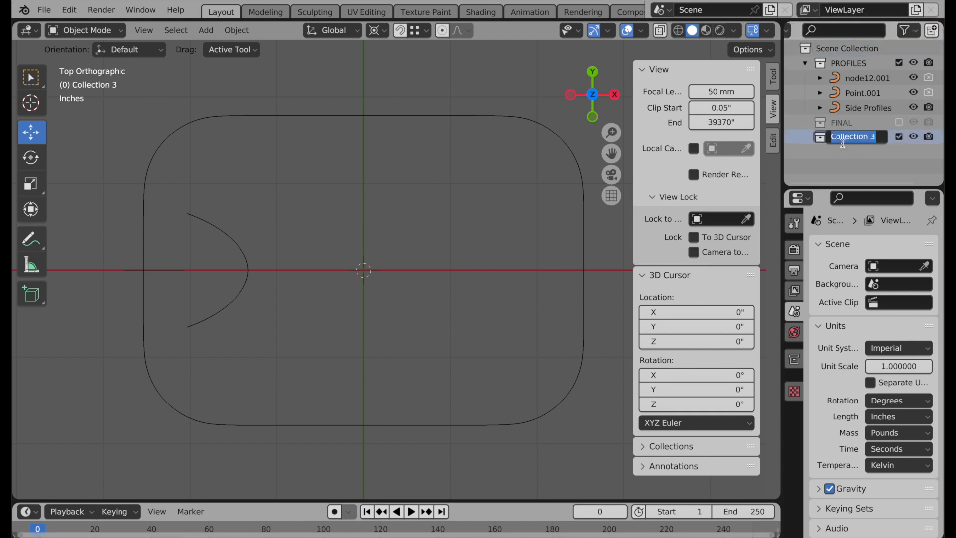
type("MODLEING")
key("Return")
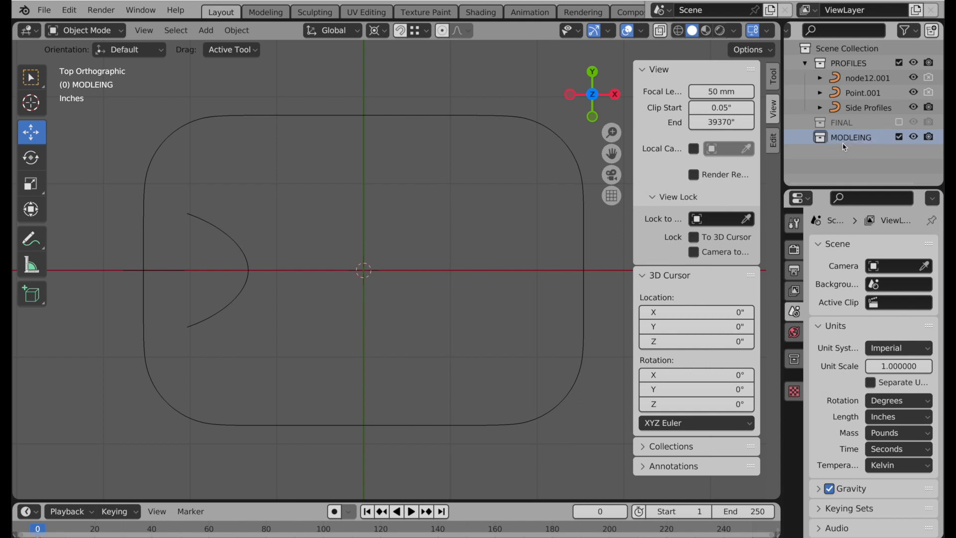
double_click(852, 139)
type("MODELING")
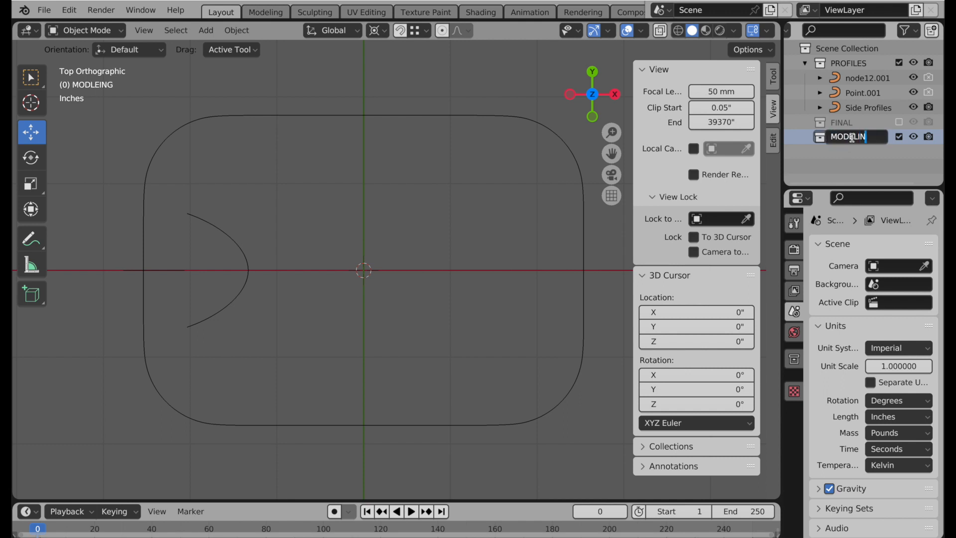
key("Return")
Add a Bezier circle with a 1" radius at the world origin in the MODELING collection
key("shift+a")
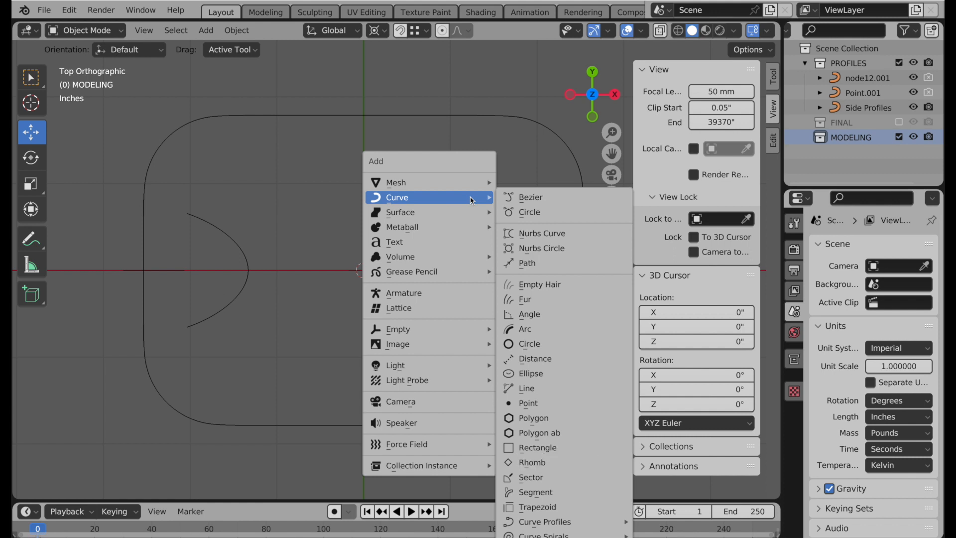
left_click(520, 213)
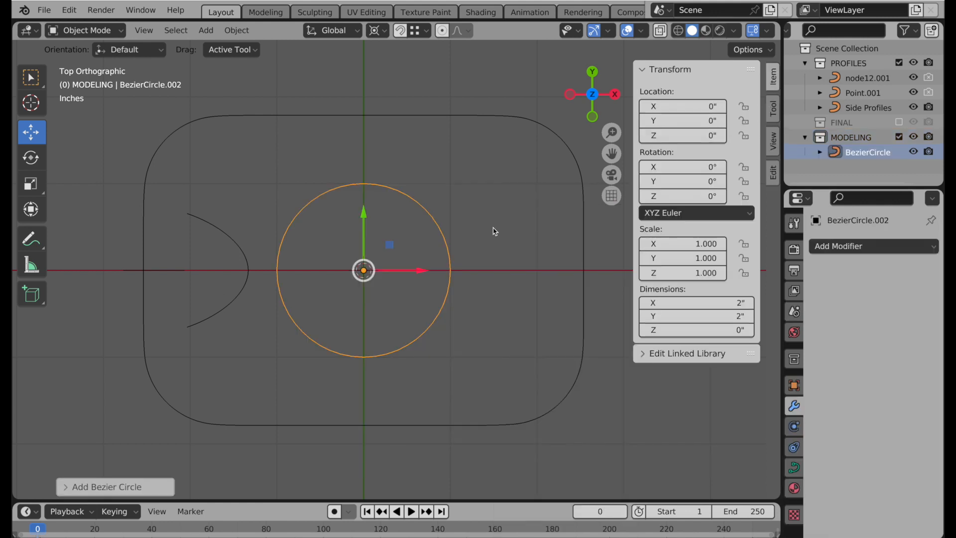
left_click(68, 490)
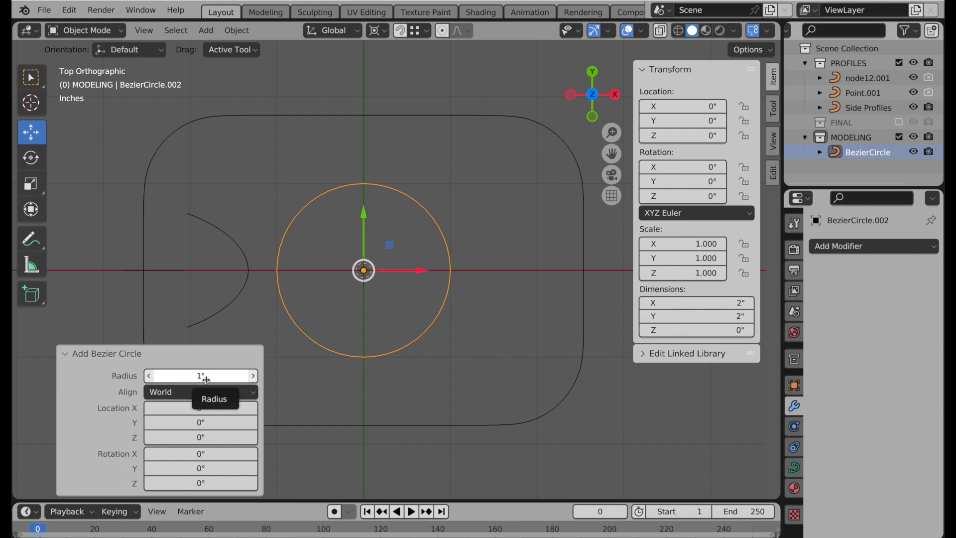
left_click(313, 275)
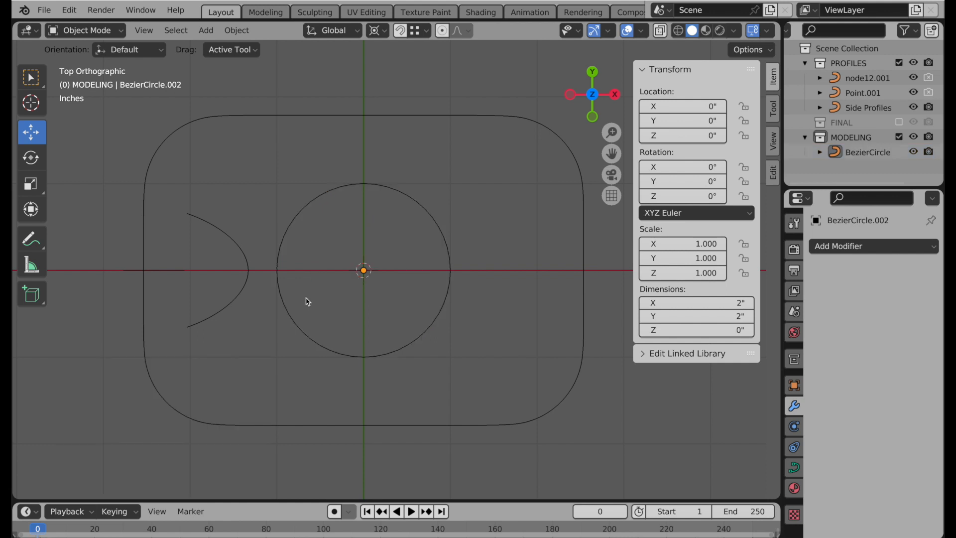
Move the circle into the rounded rectangle's lower-left corner, to about X -1.57", Y -0.81"
middle_click_drag(305, 301, 345, 297, "shift")
left_click(338, 256)
scroll(340, 251, "up", 1)
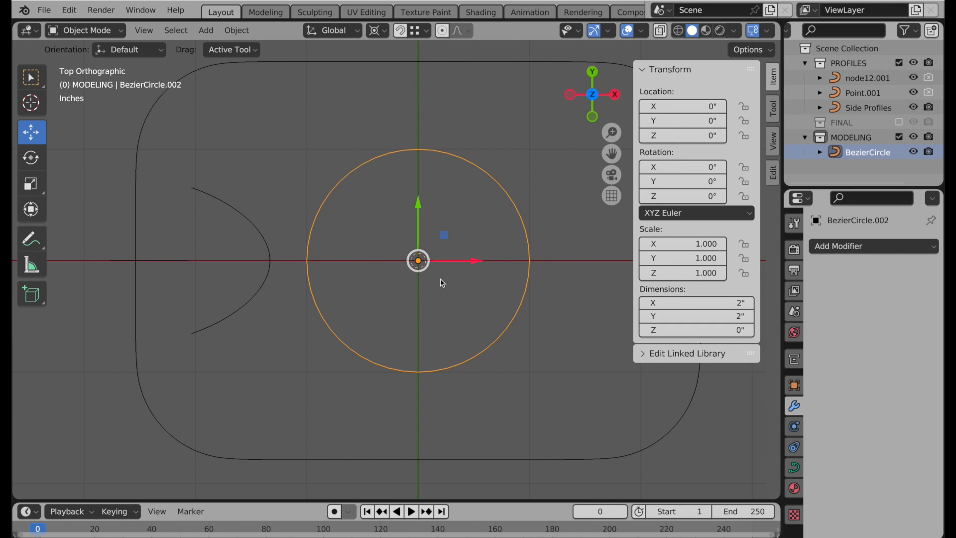
key("g")
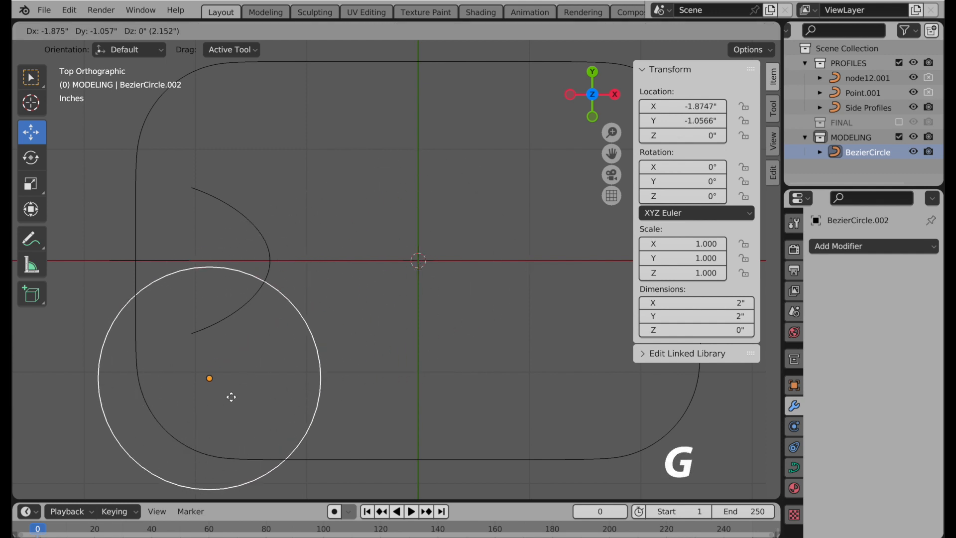
left_click(237, 395)
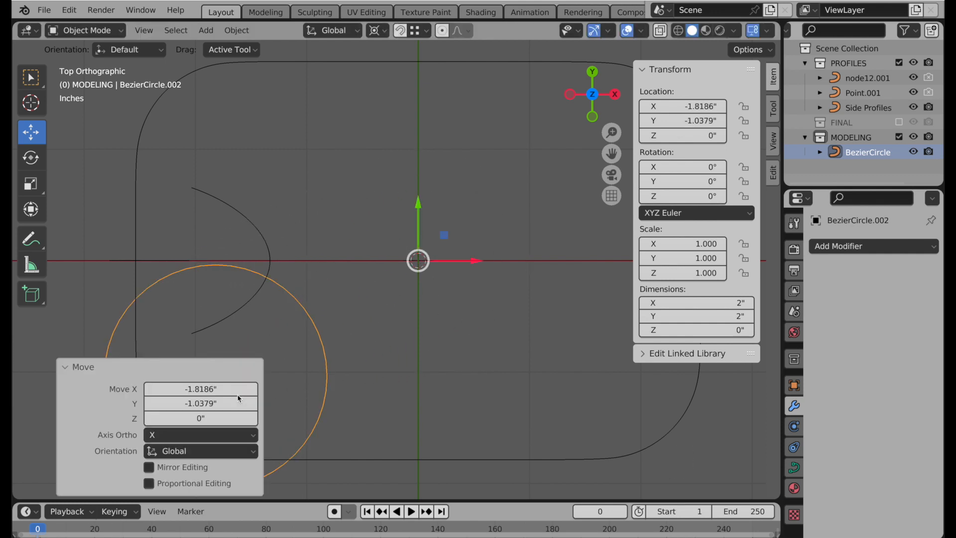
middle_click_drag(270, 373, 412, 228, "shift")
scroll(369, 233, "up", 3)
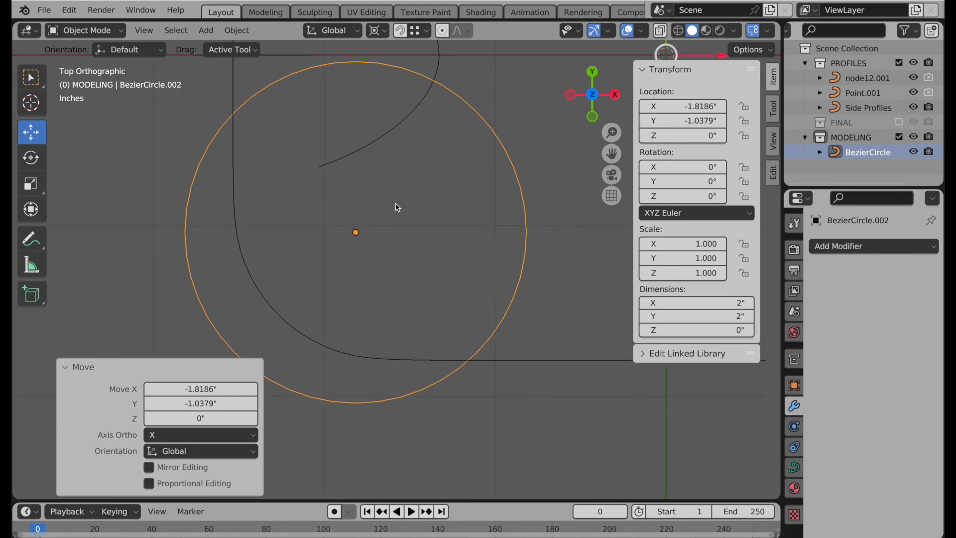
key("g")
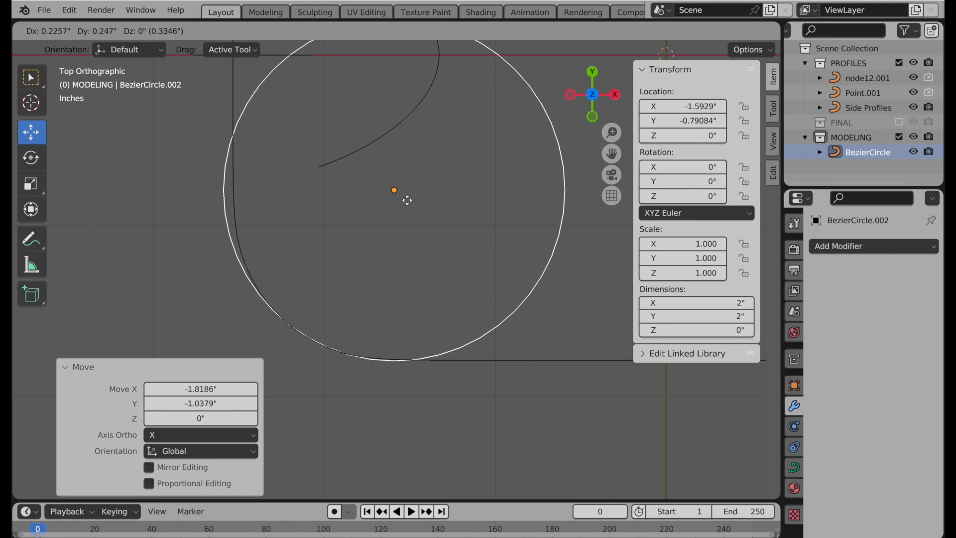
left_click(408, 202)
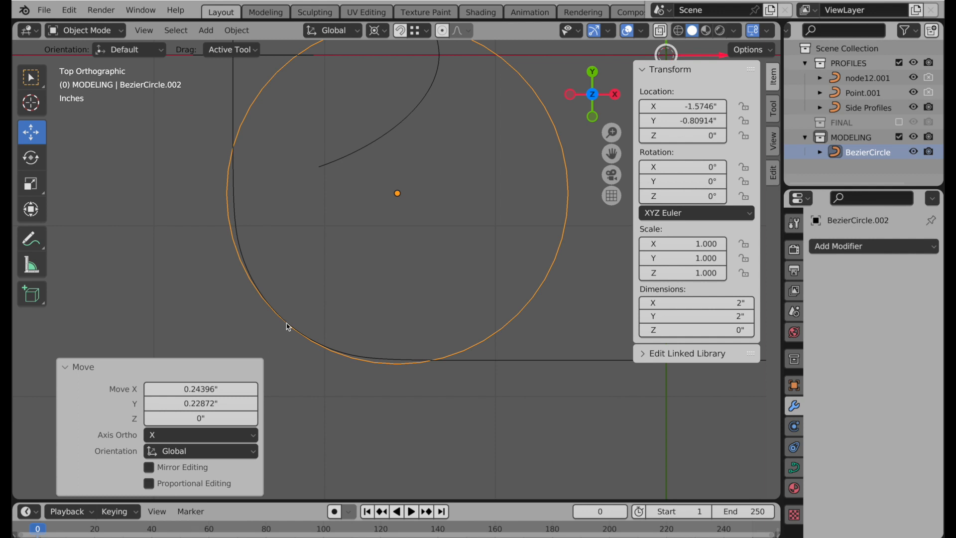
Place the 3D cursor where the circle meets the rounded corner and set the pivot point to 3D Cursor
left_click(31, 102)
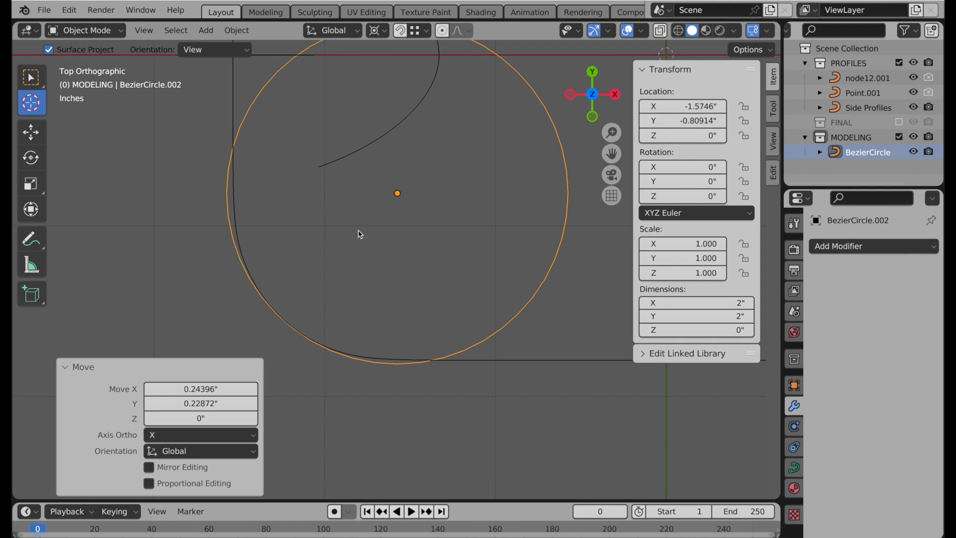
left_click_drag(421, 178, 297, 329)
key("period")
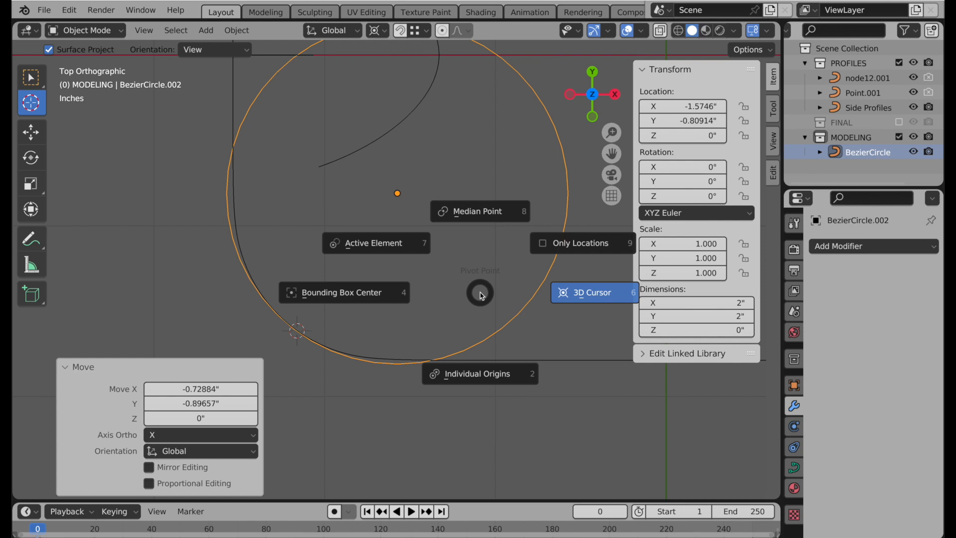
left_click(572, 299)
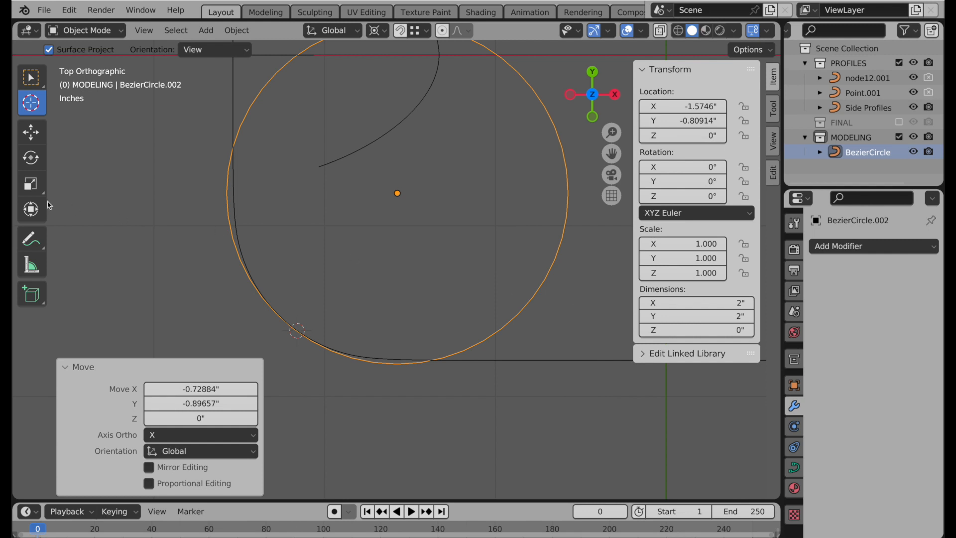
Scale the circle uniformly by about 0.883 around the 3D cursor to match the profile's corner curvature
left_click(32, 184)
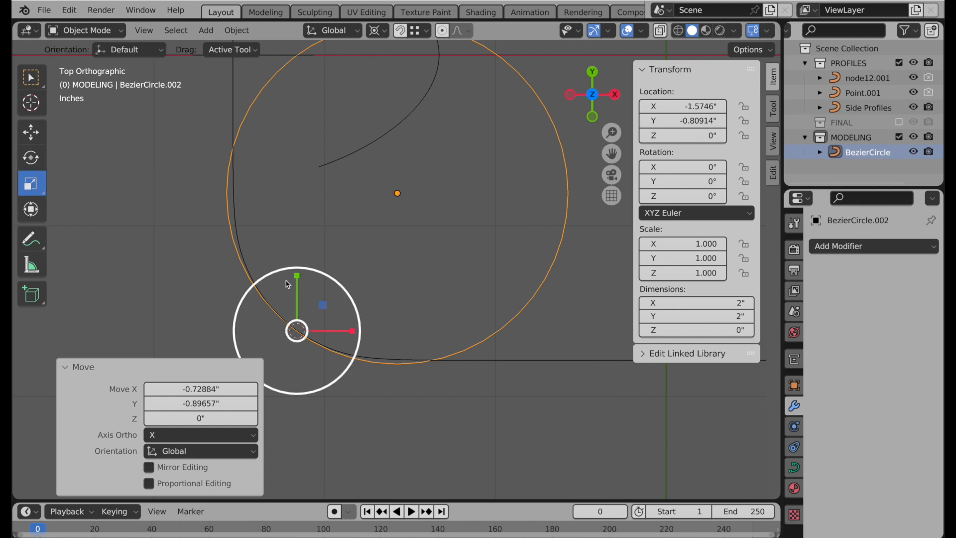
middle_click_drag(360, 243, 354, 257, "shift")
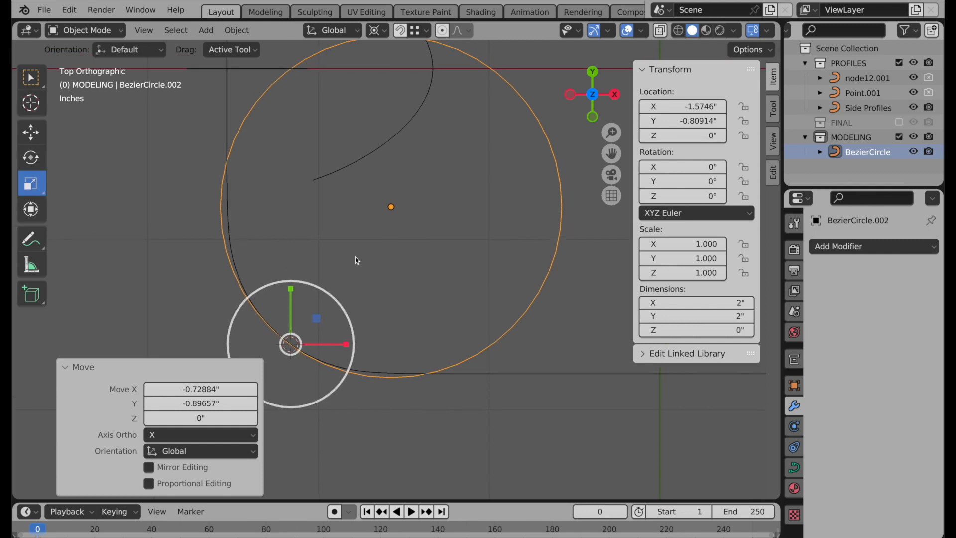
middle_click_drag(482, 120, 502, 127, "shift")
left_click(66, 369)
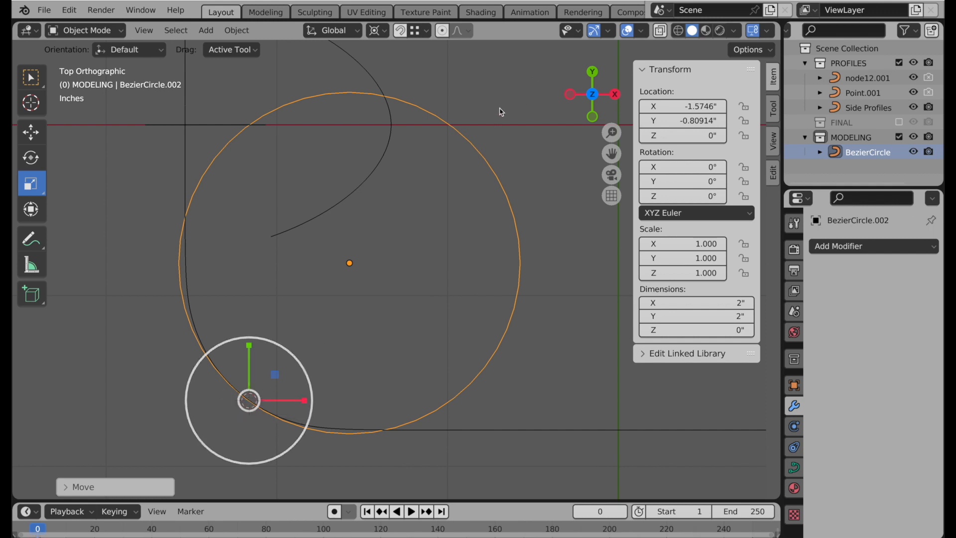
key("s")
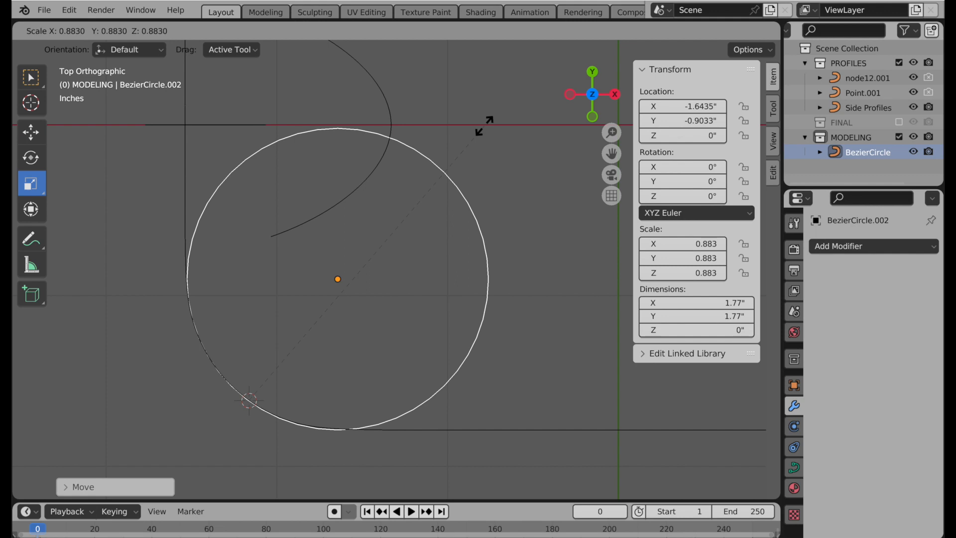
left_click(487, 129)
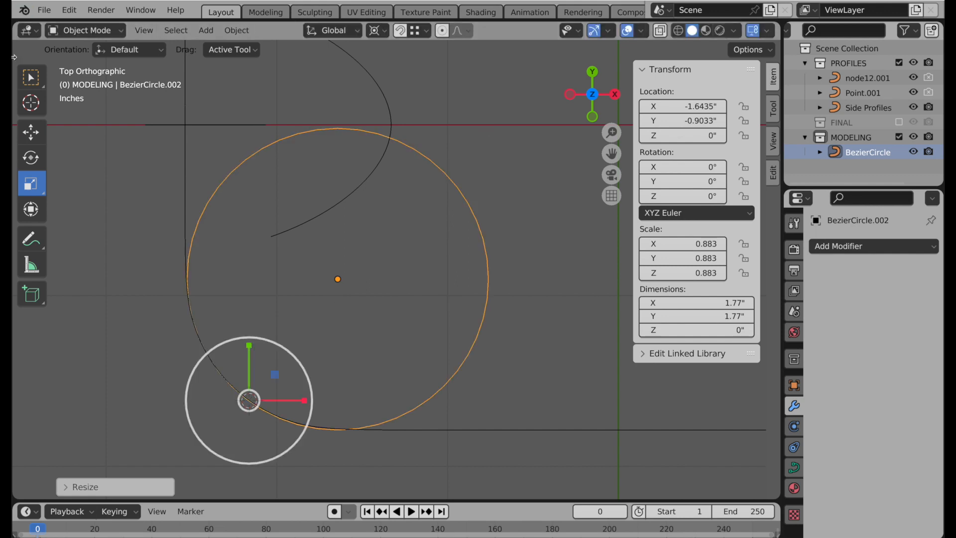
Switch to the Move tool and hide the rounded-rectangle profile node12.001 in the viewport
left_click(31, 132)
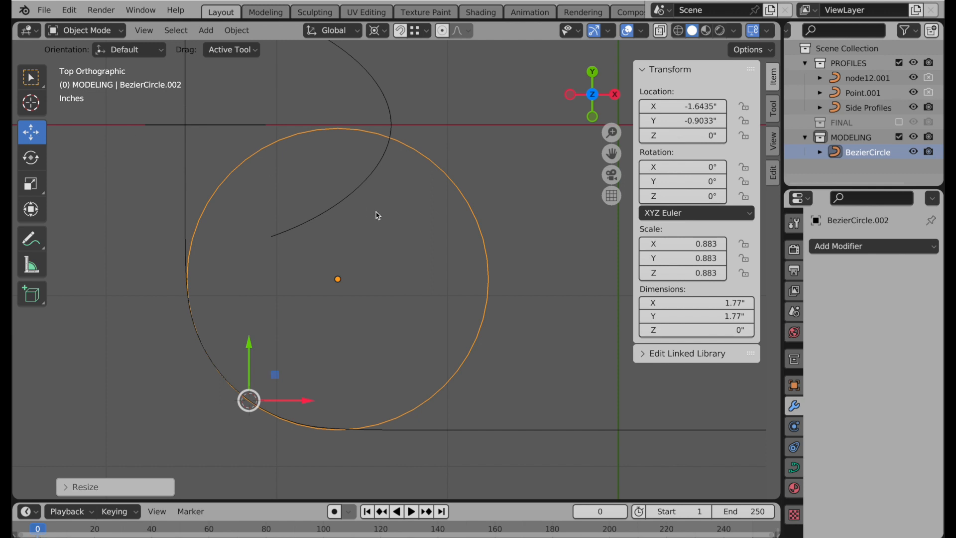
left_click(185, 138)
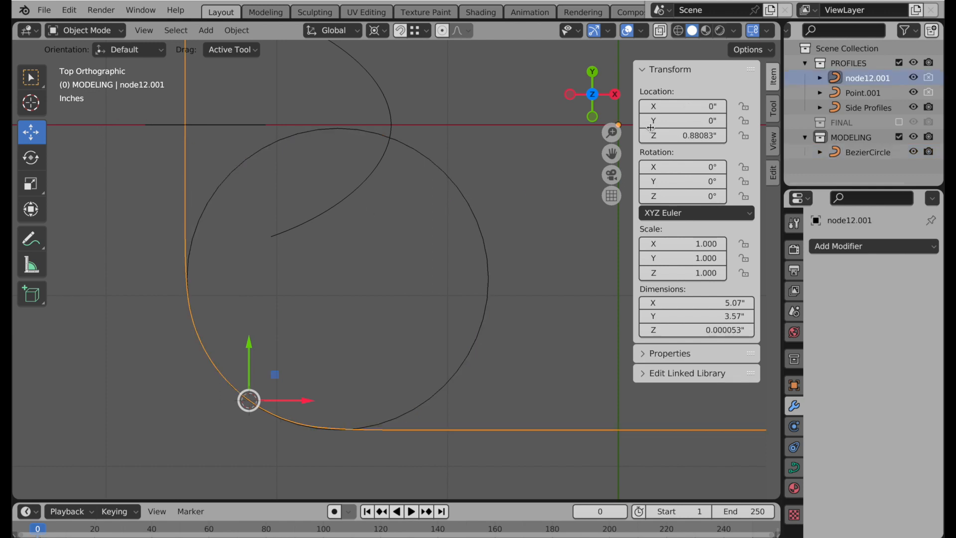
left_click(918, 76)
Make the Bezier circle a 2D curve and set its preview resolution to 6
left_click(444, 173)
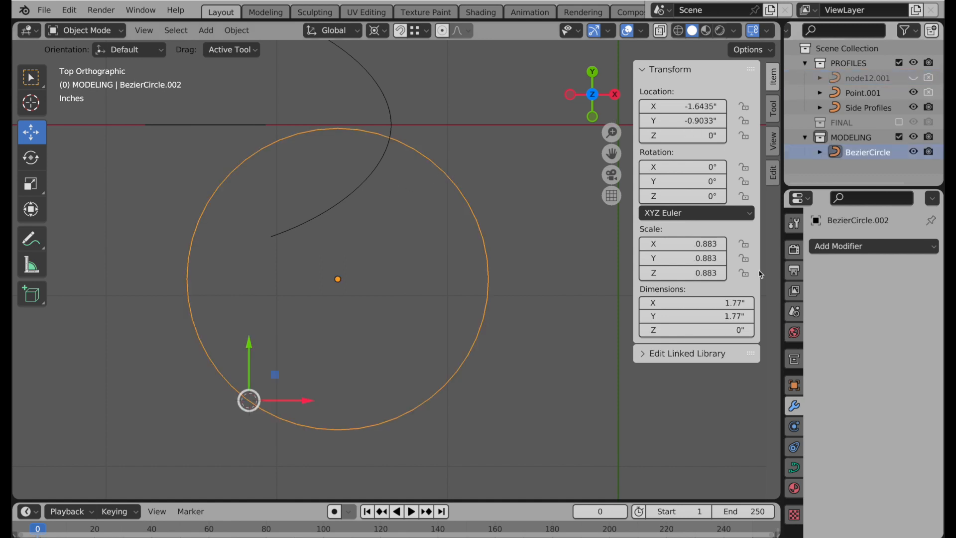
left_click(796, 470)
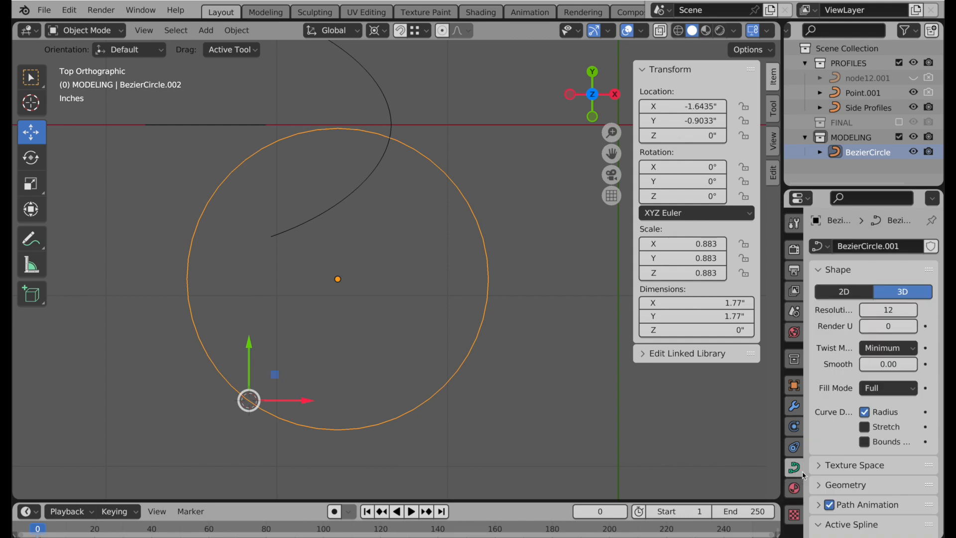
left_click(858, 298)
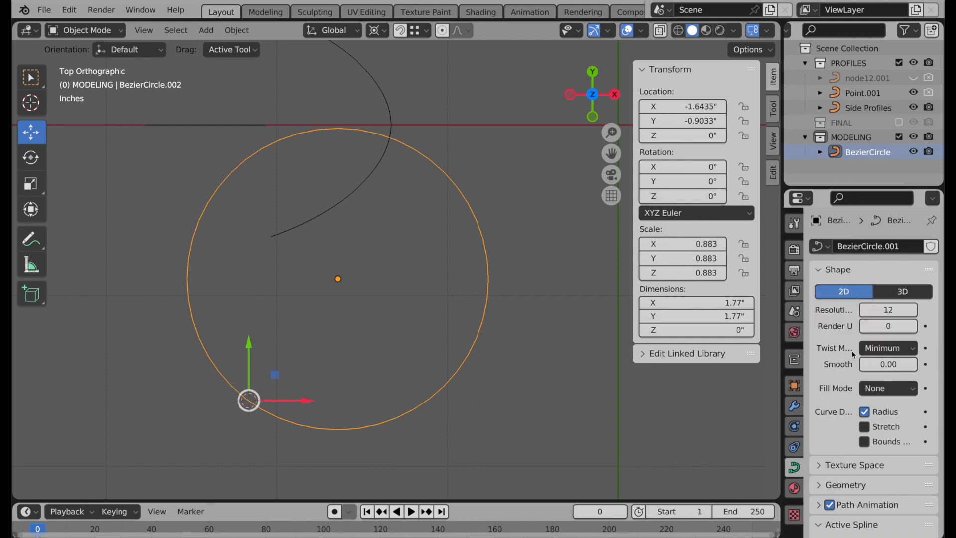
left_click(884, 314)
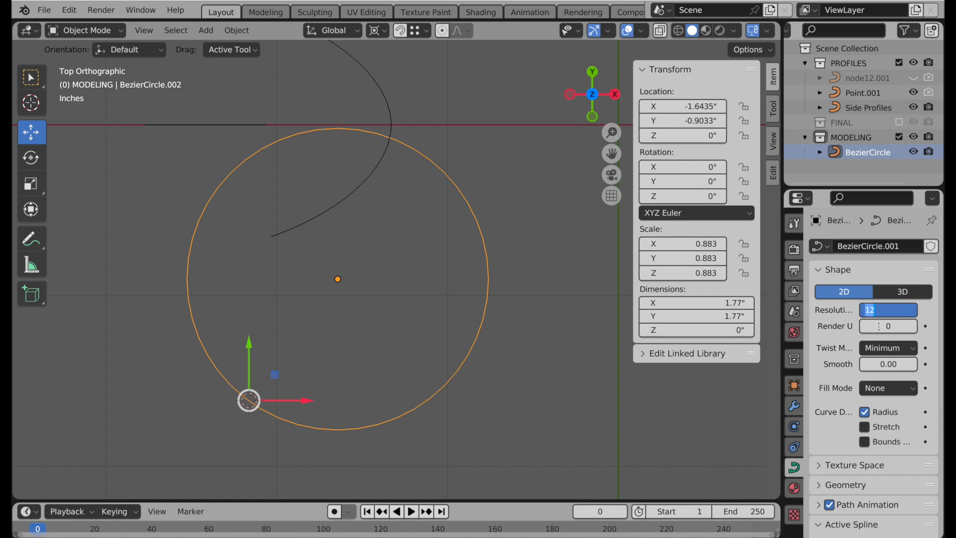
type("6")
key("Return")
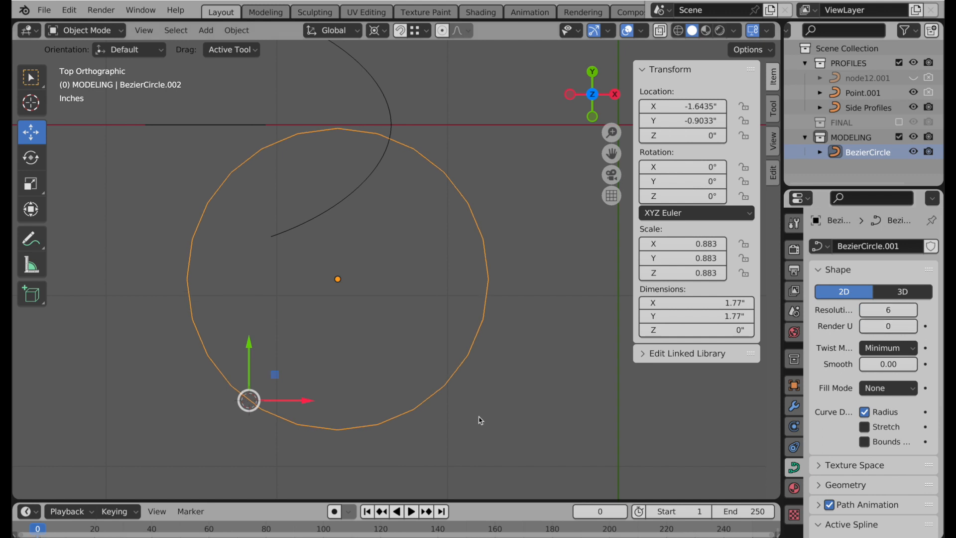
Set the circle's preview resolution to 8
scroll(241, 383, "up", 2)
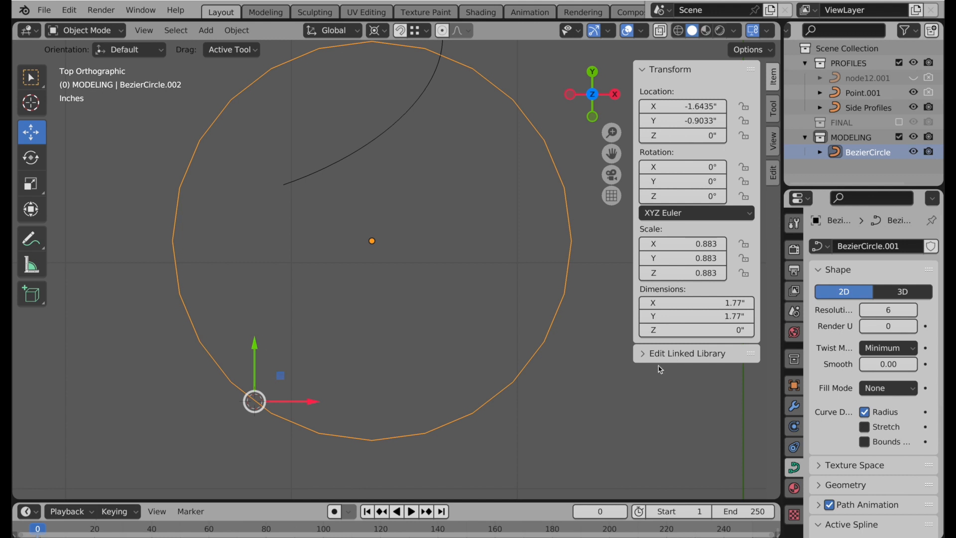
left_click(890, 310)
type("8")
key("Return")
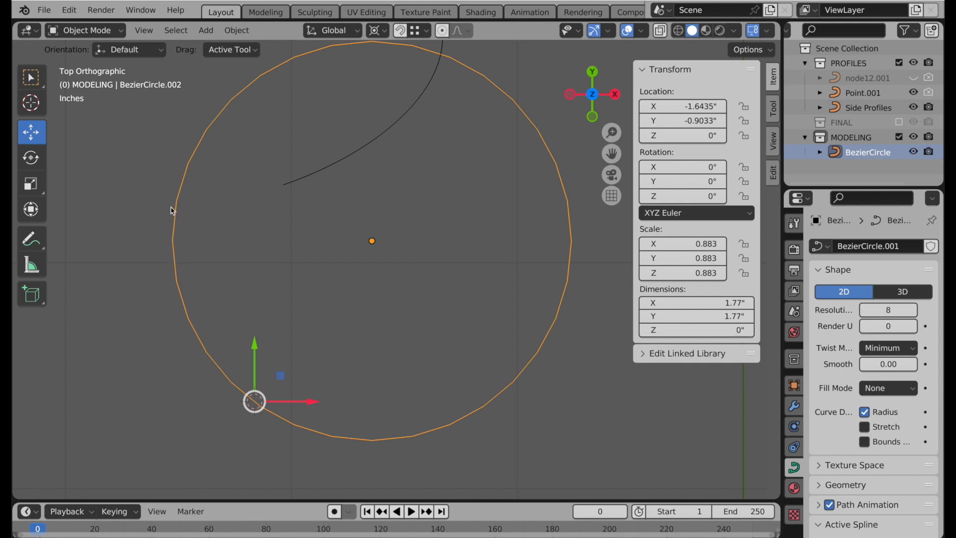
Try a preview resolution of 3 on the circle and return it to 8
left_click(891, 310)
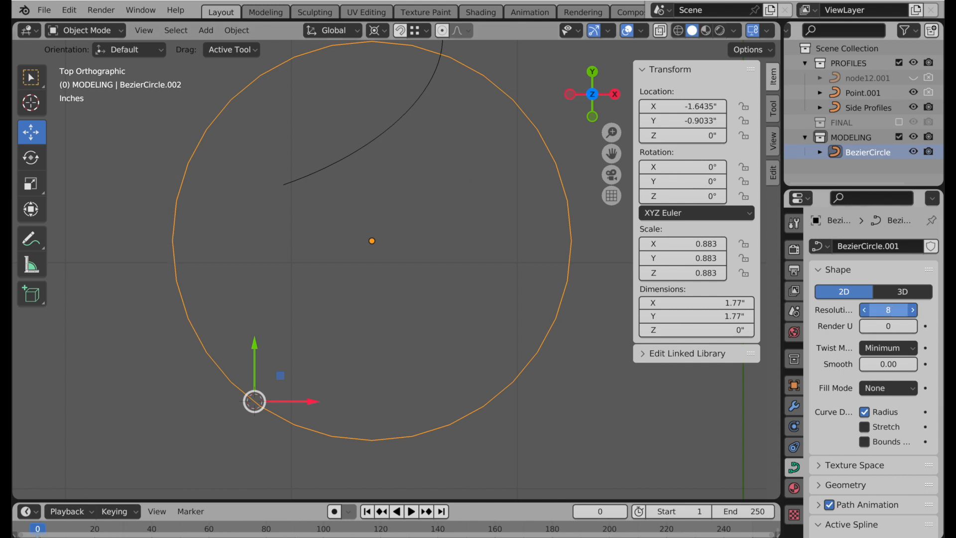
type("3")
key("Return")
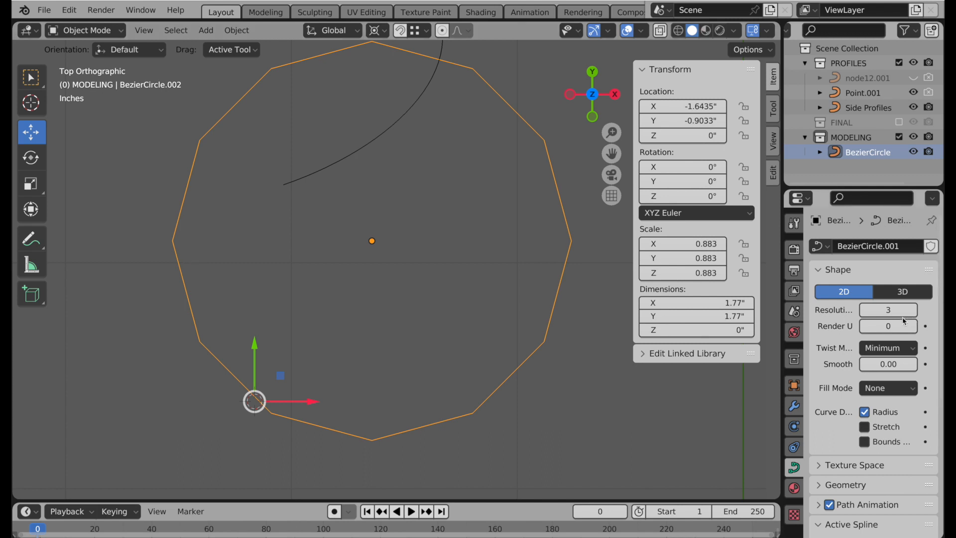
left_click(887, 307)
type("8")
key("Return")
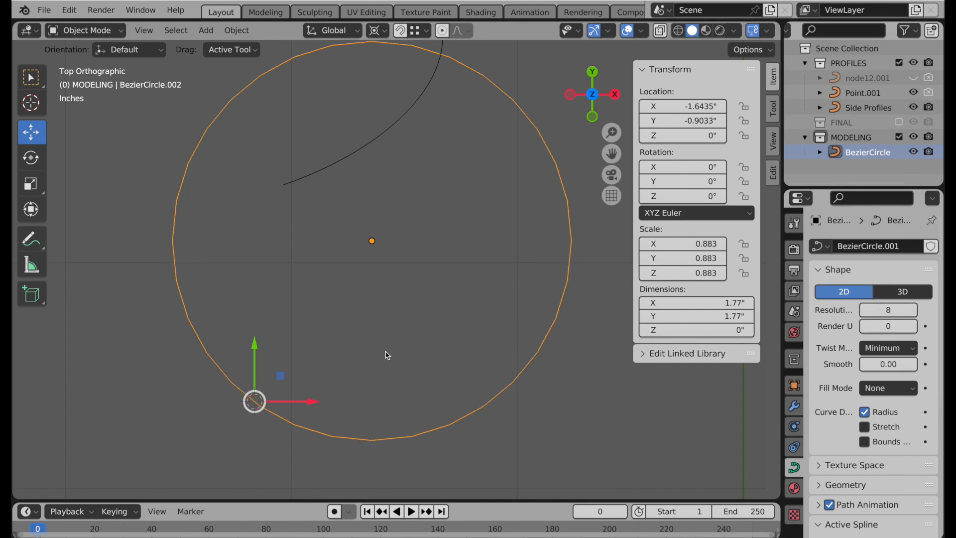
Convert the Bezier circle from a curve to a mesh
right_click(341, 254)
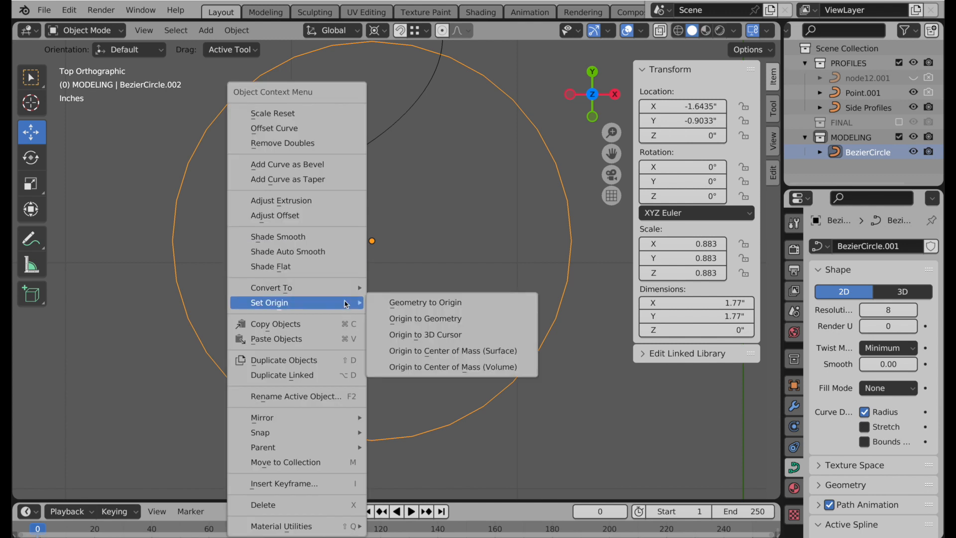
mouse_move(346, 289)
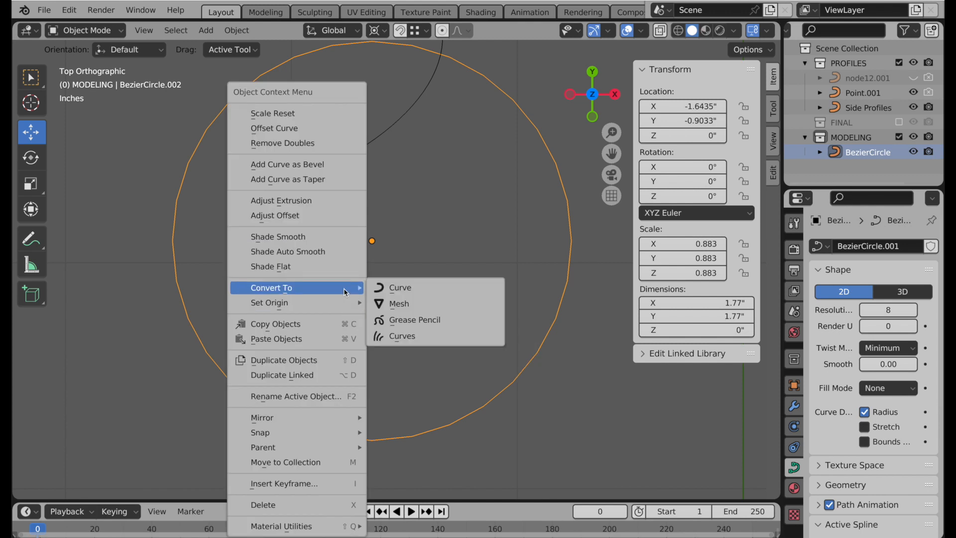
left_click(407, 305)
Fill the whole circle outline with a face in Edit Mode and poke that face into a triangle fan
key("Tab")
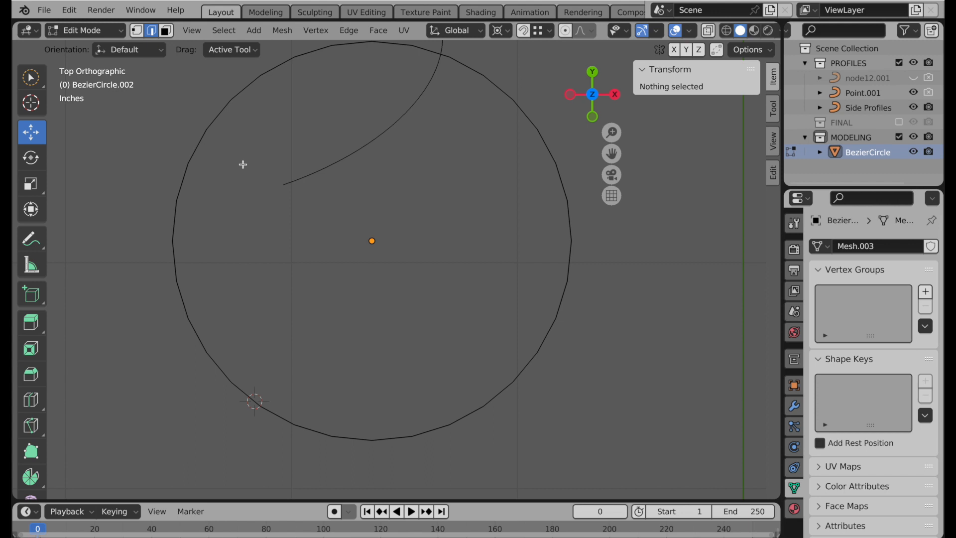
key("a")
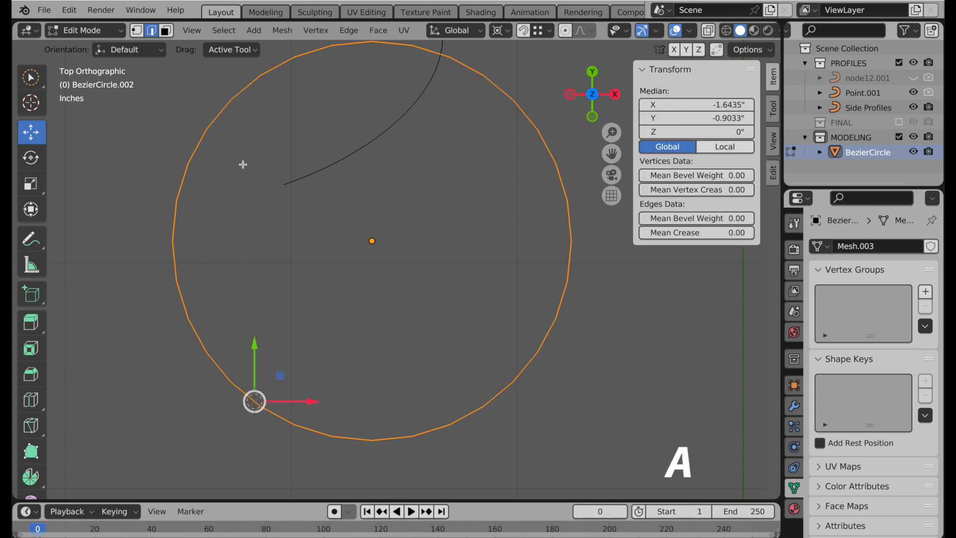
key("f")
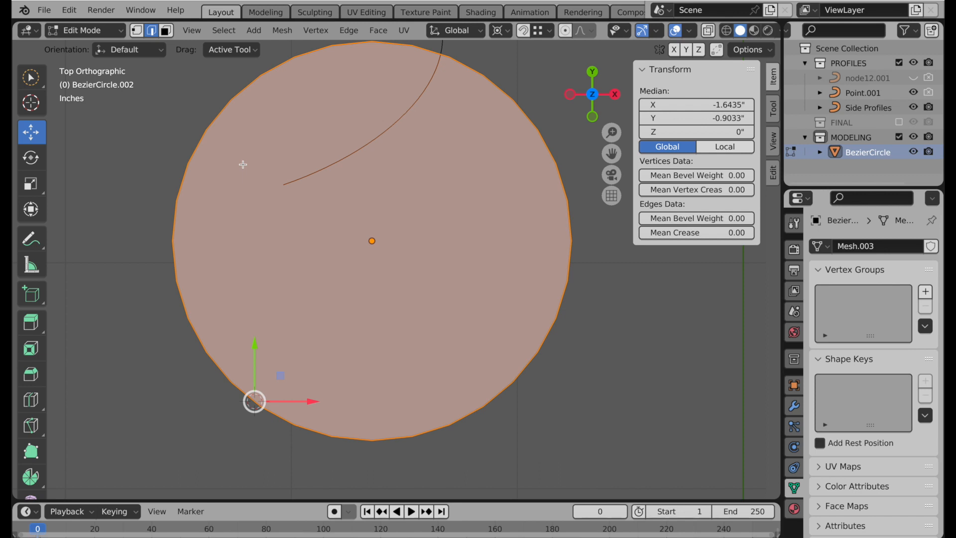
left_click(166, 31)
right_click(358, 181)
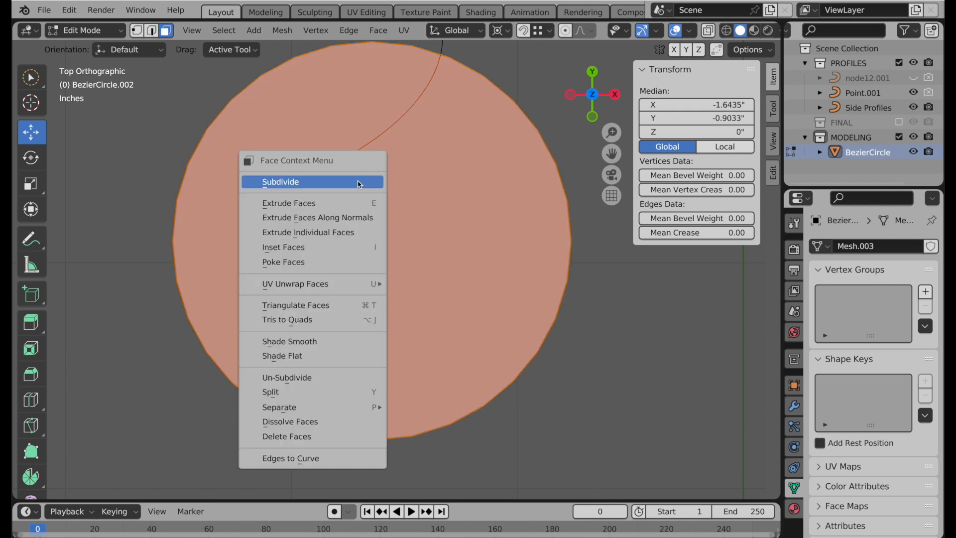
left_click(361, 264)
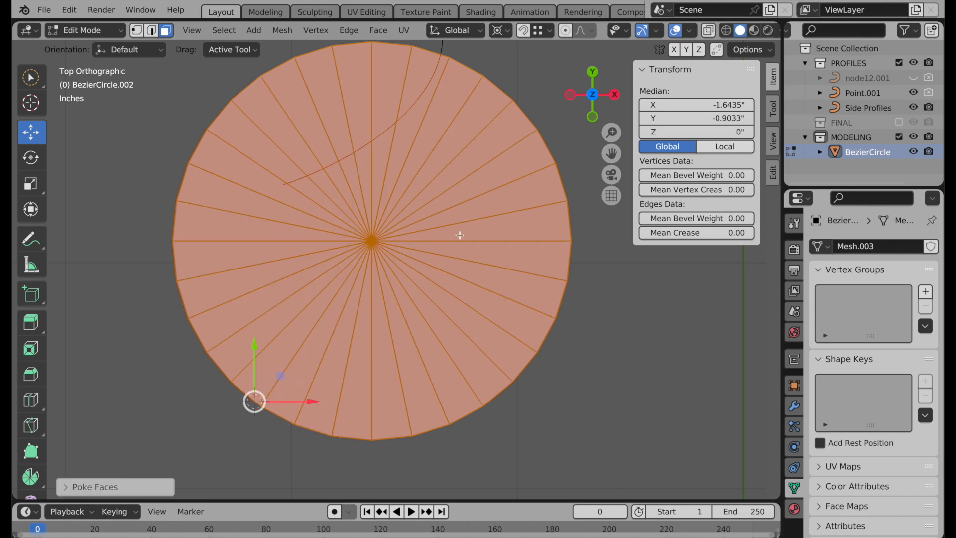
Box-select the faces in the upper half of the circle and delete them
scroll(457, 239, "down", 1)
middle_click_drag(446, 248, 423, 306, "shift")
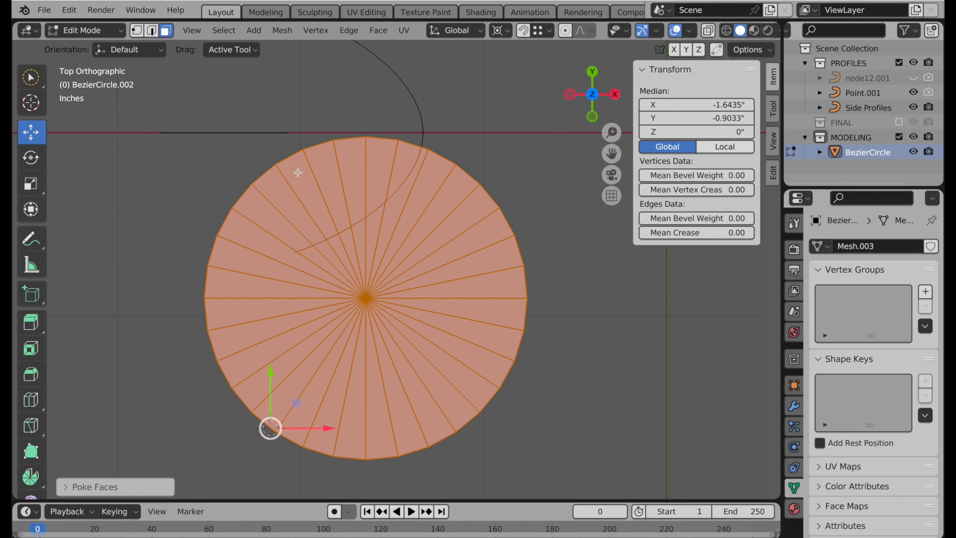
key("w")
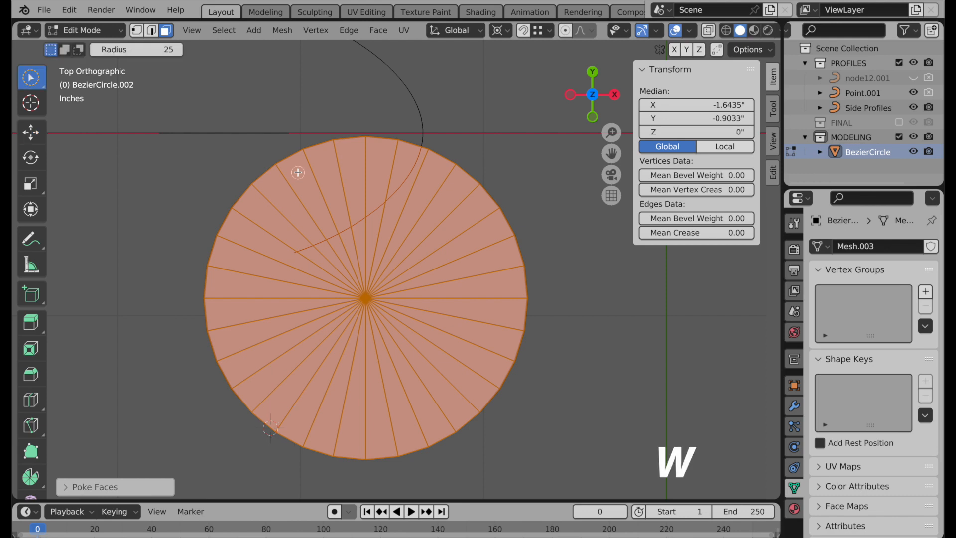
key("w")
key("w")
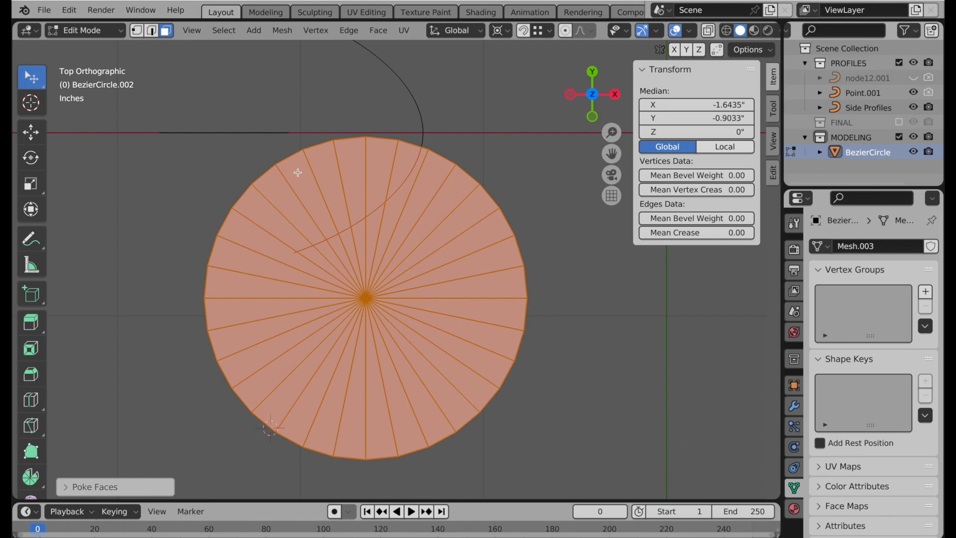
key("w")
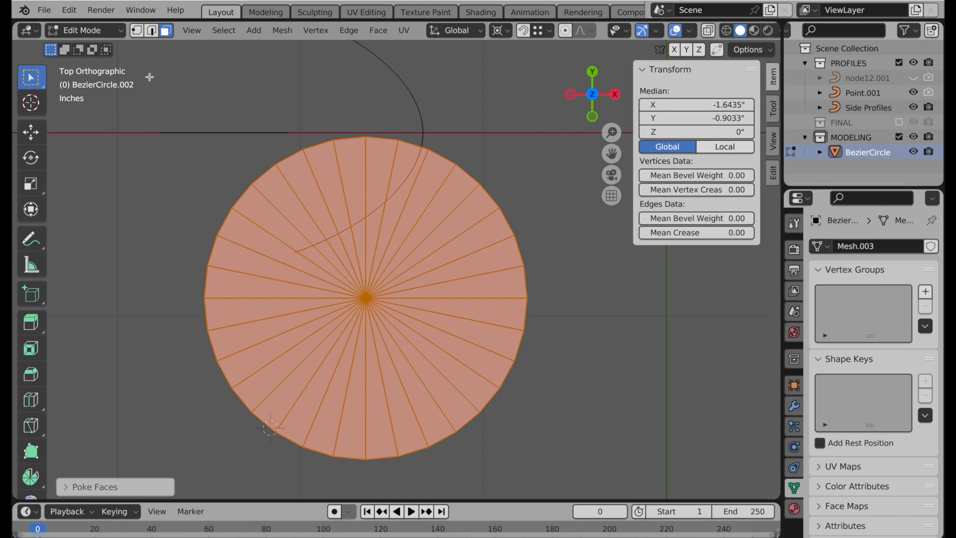
left_click_drag(163, 80, 607, 294)
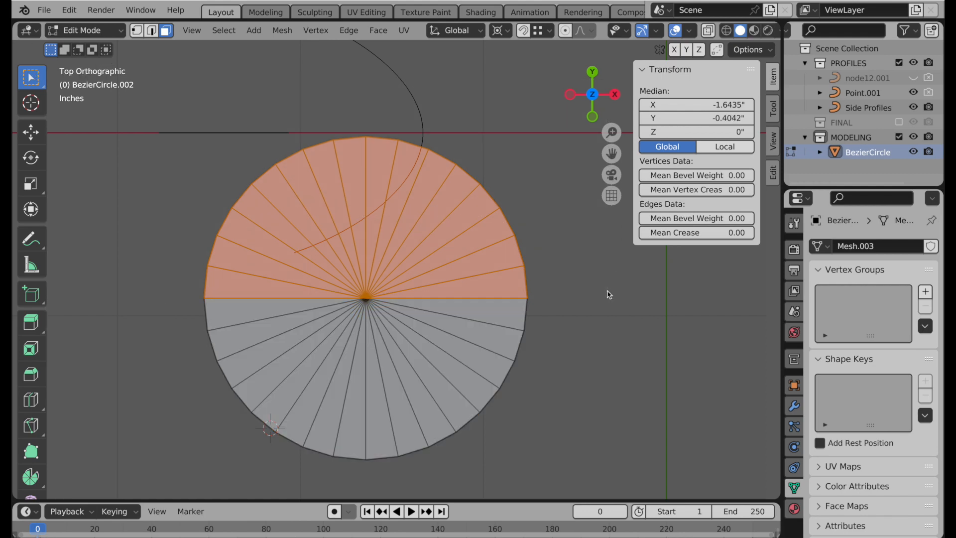
key("x")
left_click(607, 294)
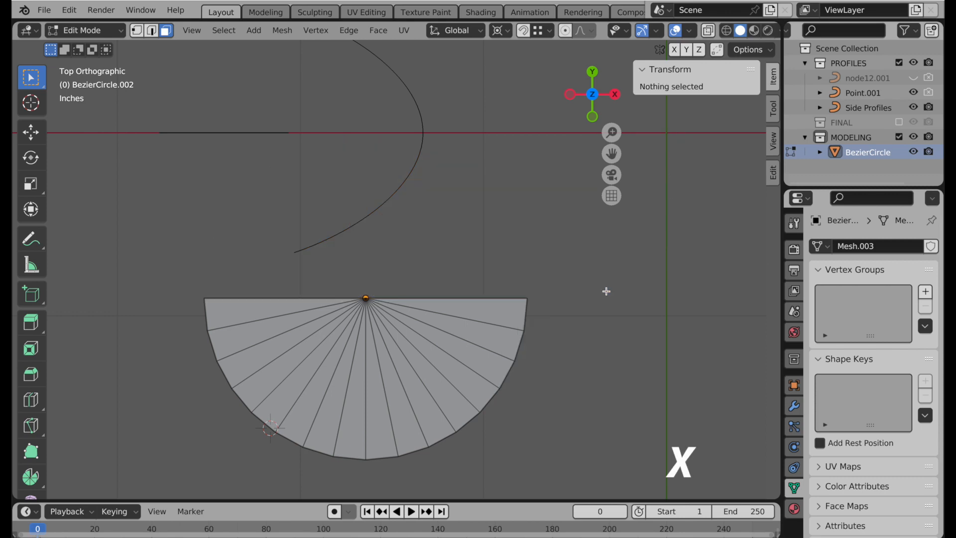
Delete the faces on the +X half of the remaining semicircle, leaving one quarter circle
left_click_drag(568, 231, 373, 488)
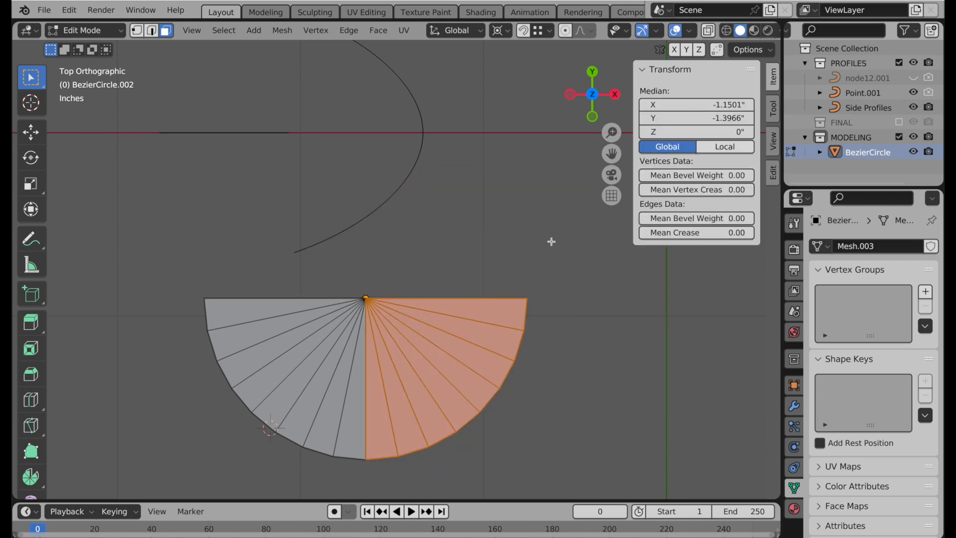
key("x")
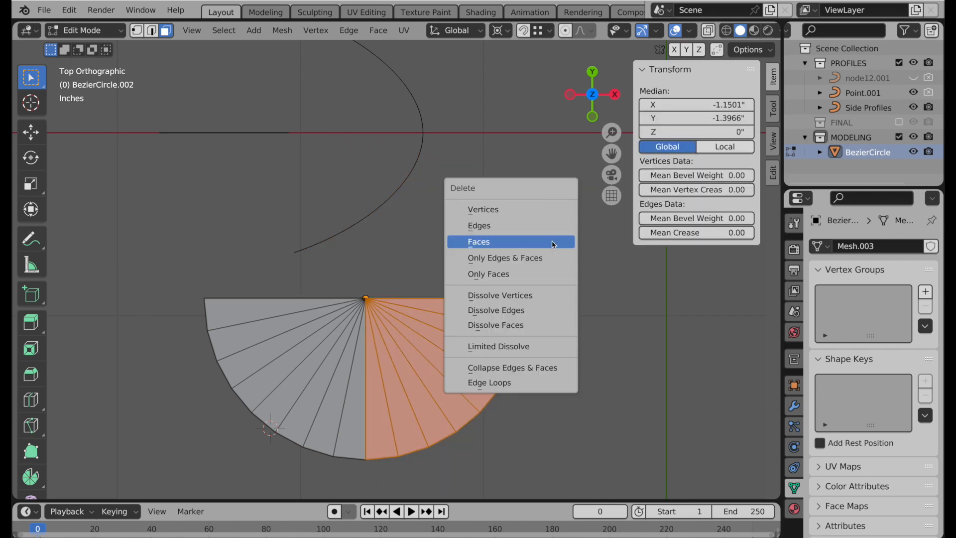
left_click(552, 244)
Add a Mirror modifier to the quarter circle with both the X and Y axes enabled
scroll(495, 309, "down", 3)
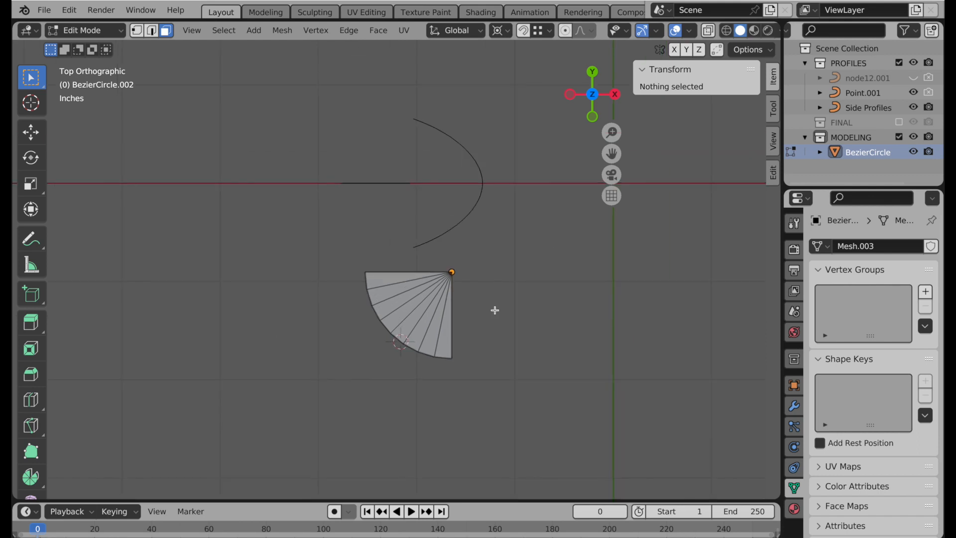
middle_click_drag(520, 297, 373, 347, "shift")
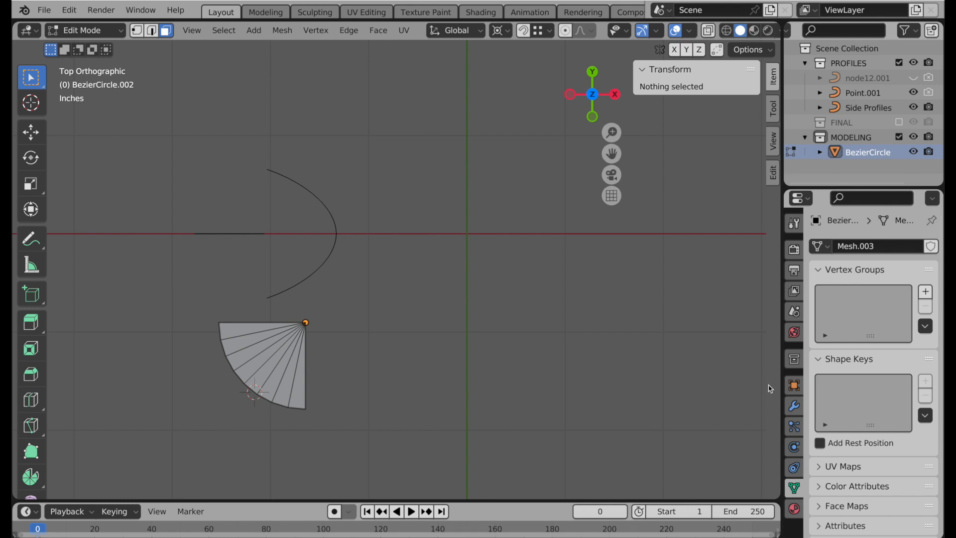
left_click(794, 405)
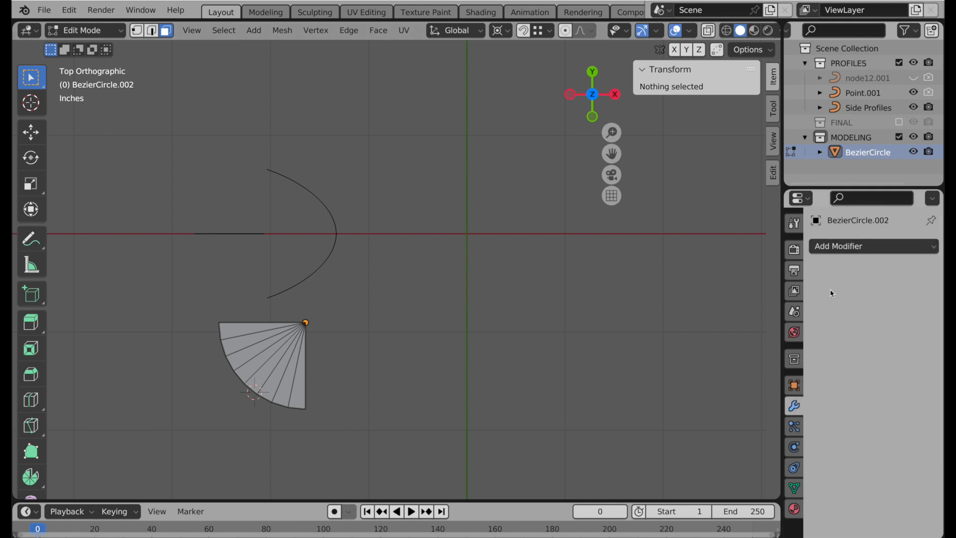
left_click(840, 251)
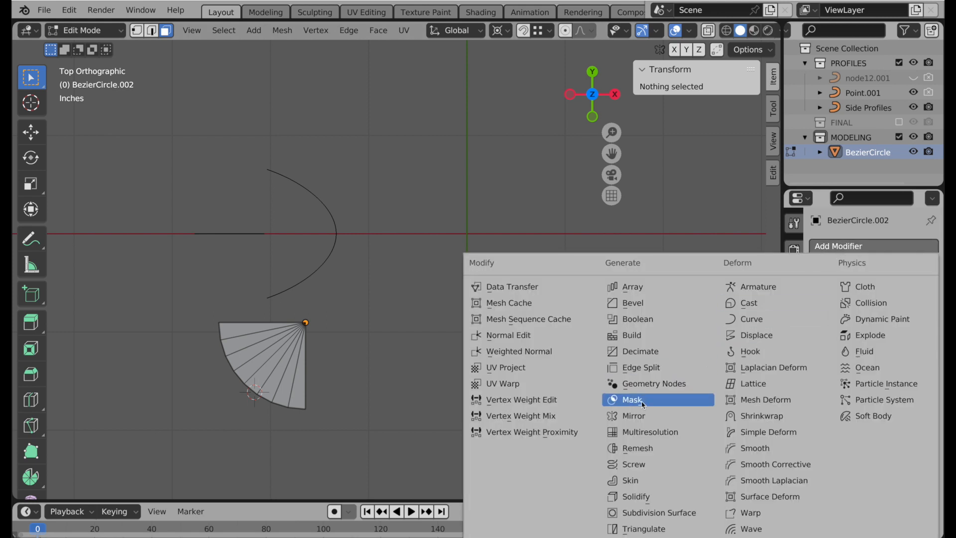
left_click(638, 420)
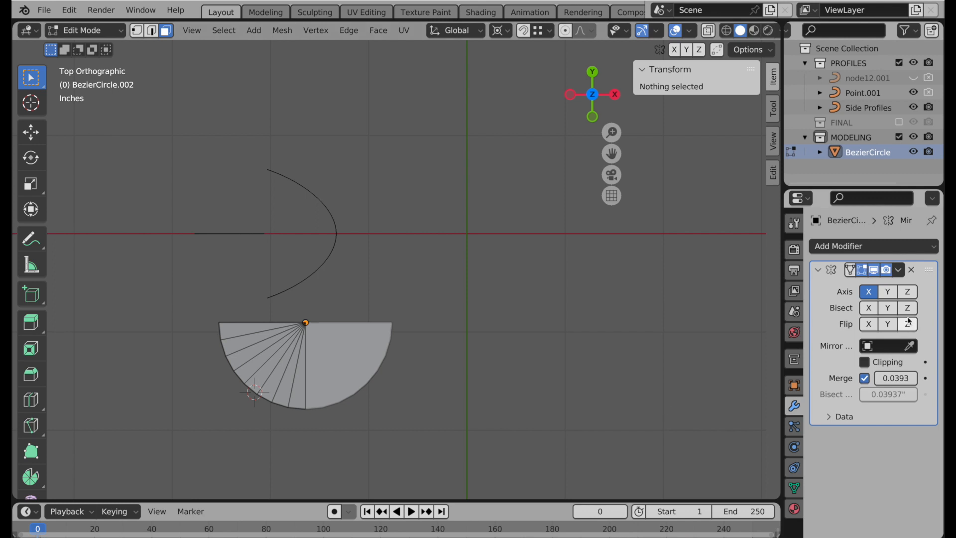
left_click(888, 291)
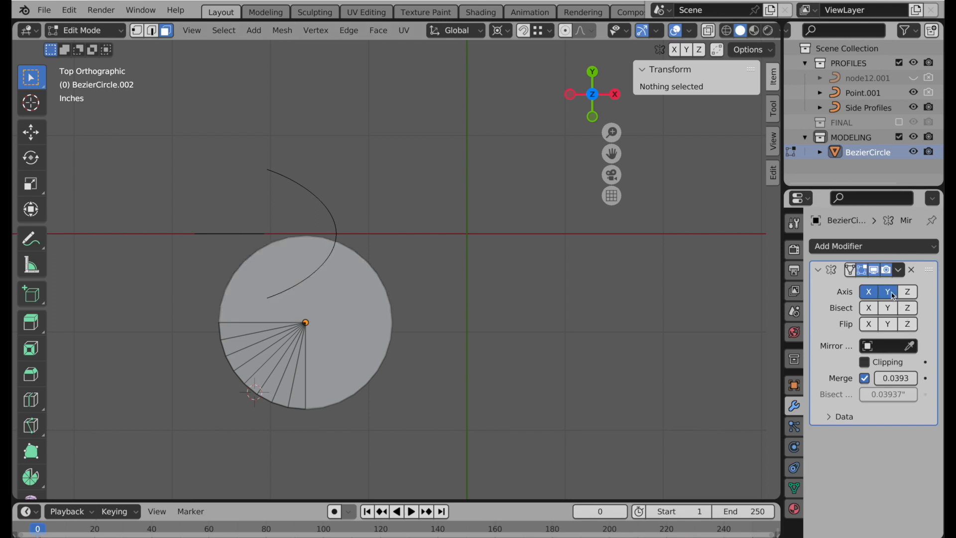
Snap the 3D cursor to the world origin and set the mesh's origin to the 3D cursor in Object Mode
key("Tab")
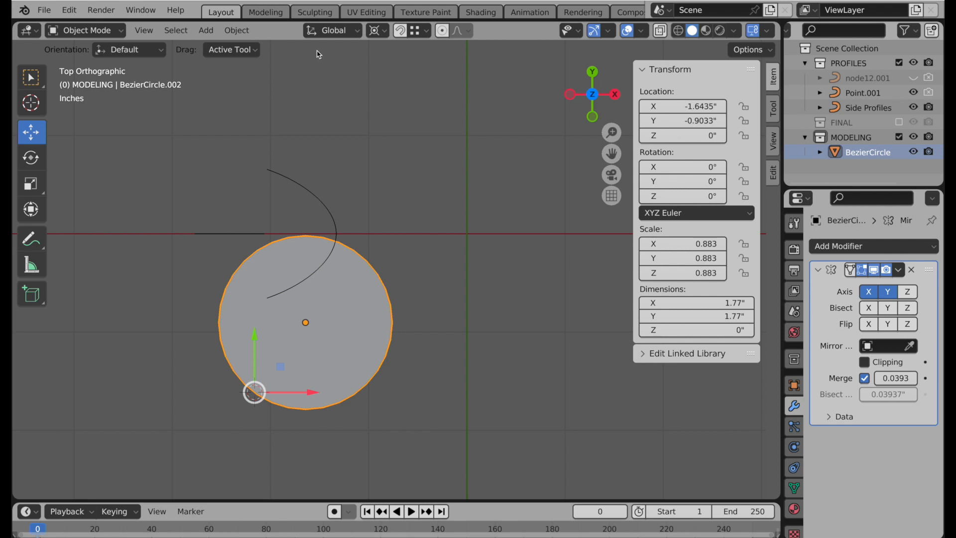
key("shift+s")
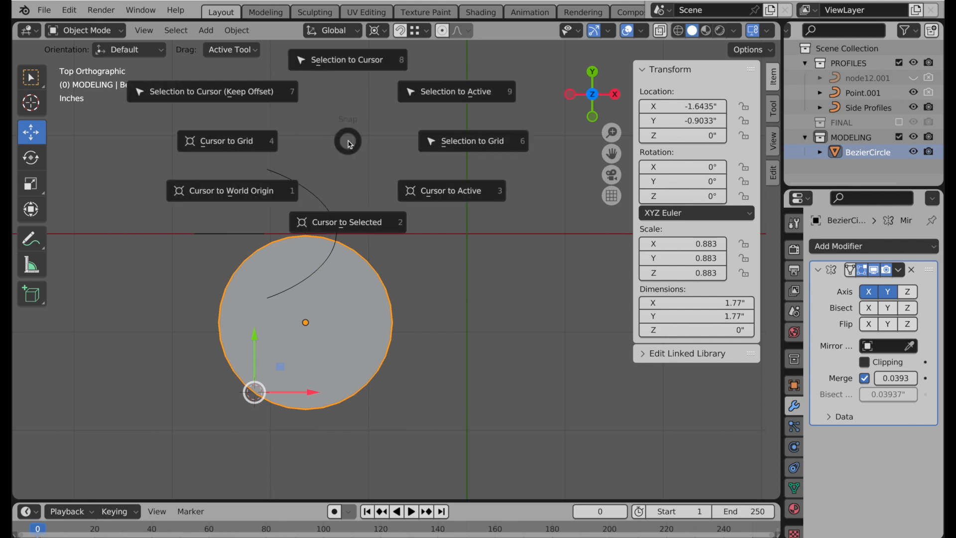
left_click(250, 198)
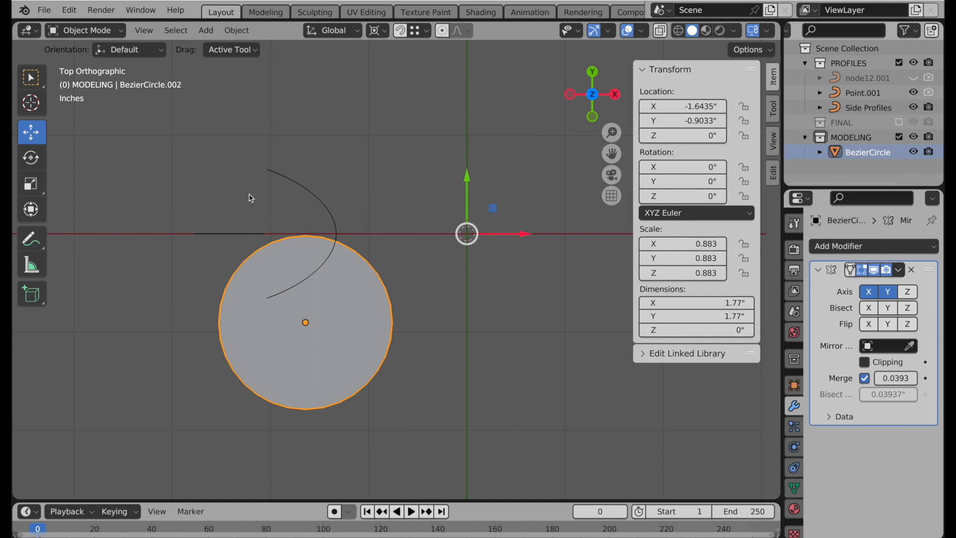
left_click(237, 31)
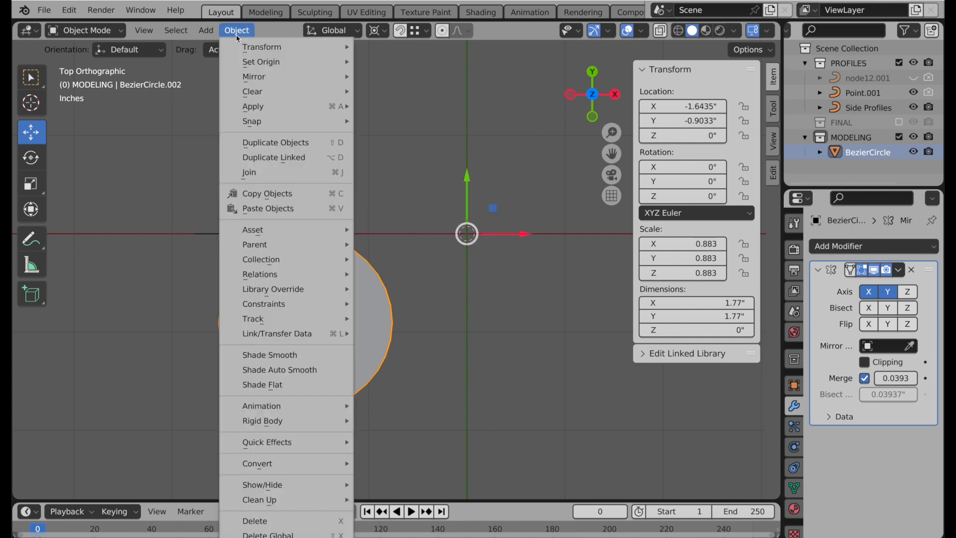
mouse_move(238, 62)
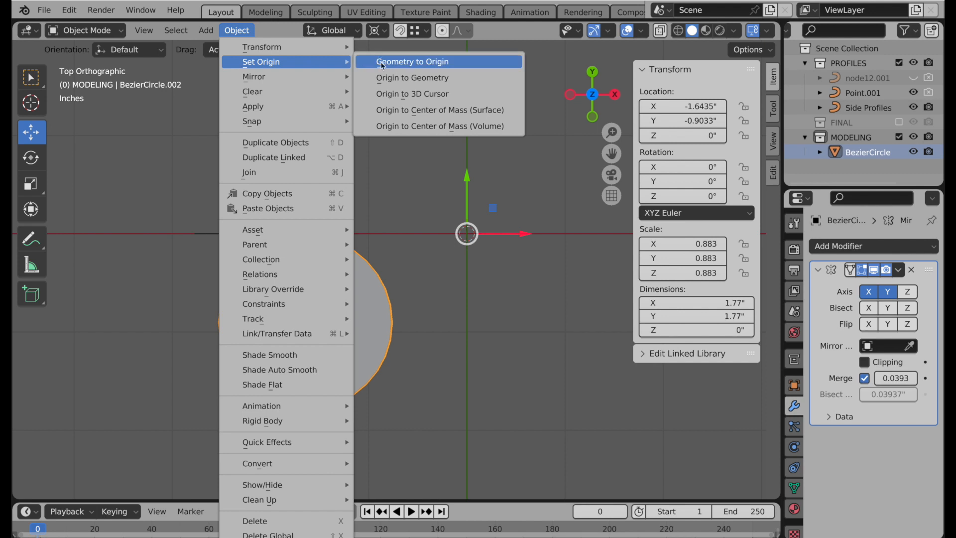
left_click(380, 94)
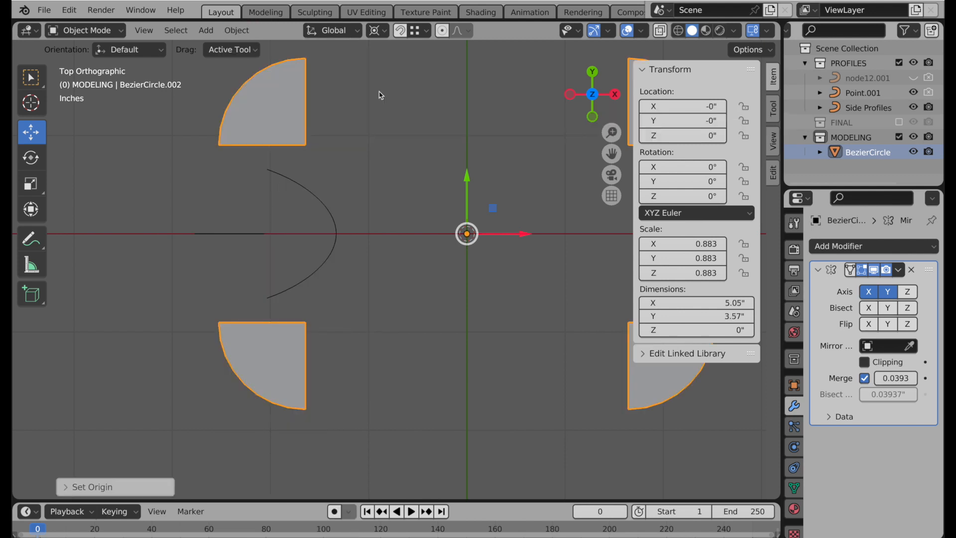
Apply the Mirror modifier to the four quarter-circle corners
middle_click_drag(429, 147, 346, 209, "shift")
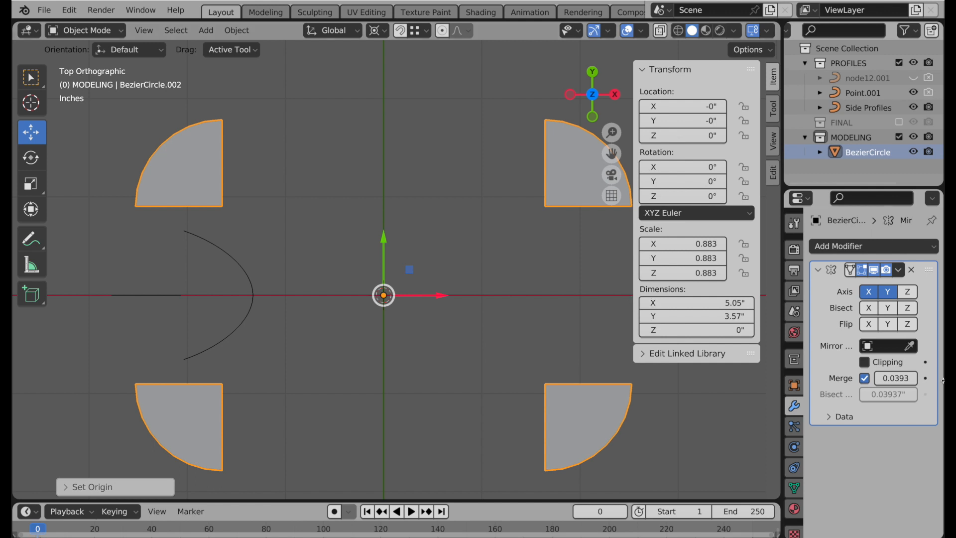
left_click(898, 270)
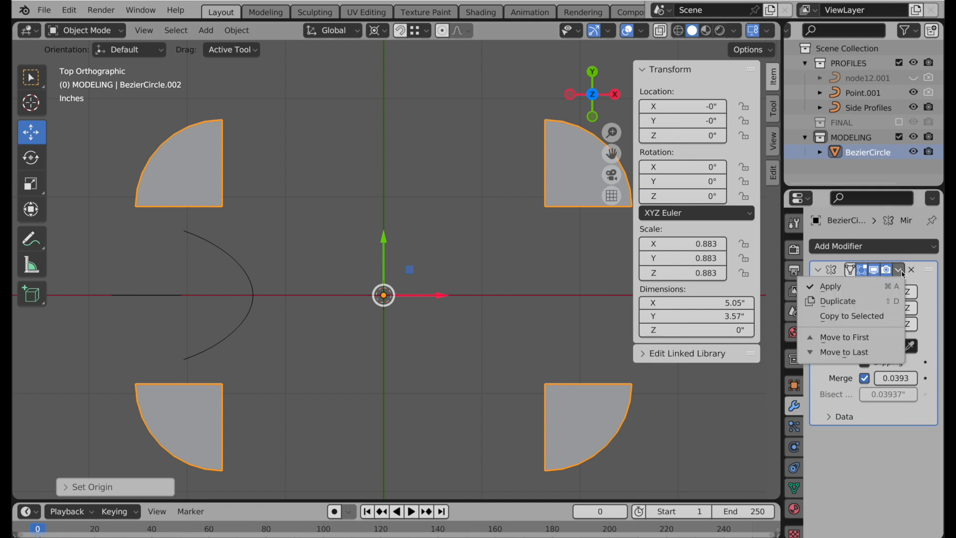
left_click(832, 287)
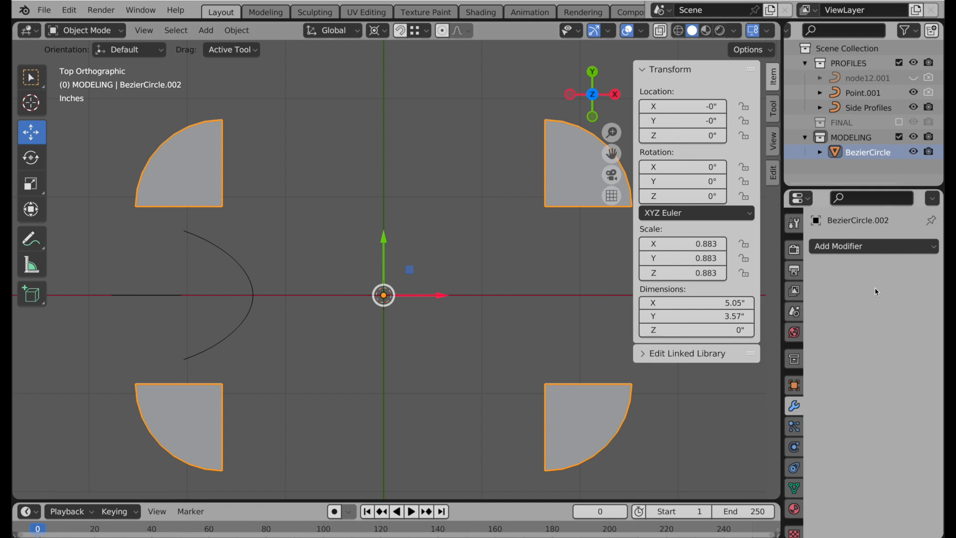
Bridge the facing horizontal edges of the two corner pieces on the -X side with Bridge Edge Loops
key("Tab")
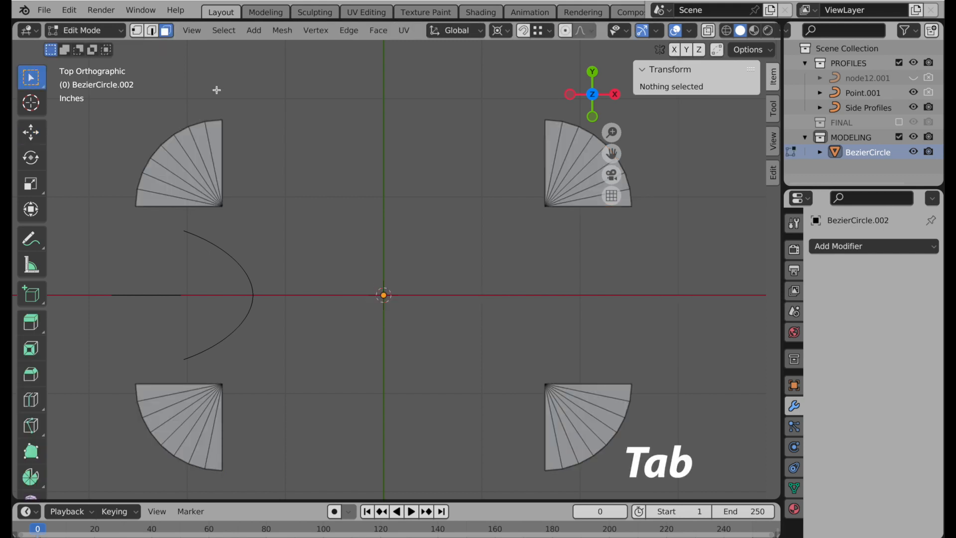
left_click(151, 31)
left_click(162, 207)
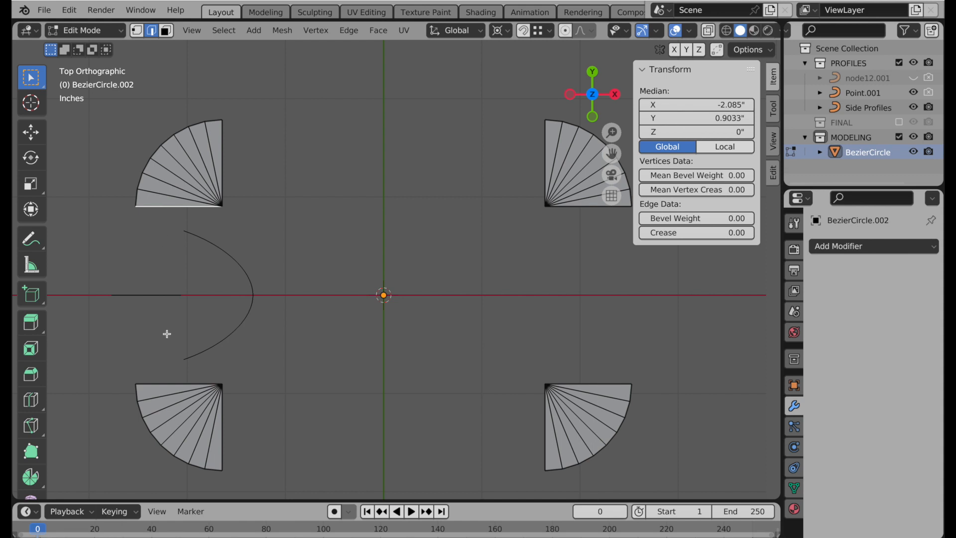
left_click(163, 383, "shift")
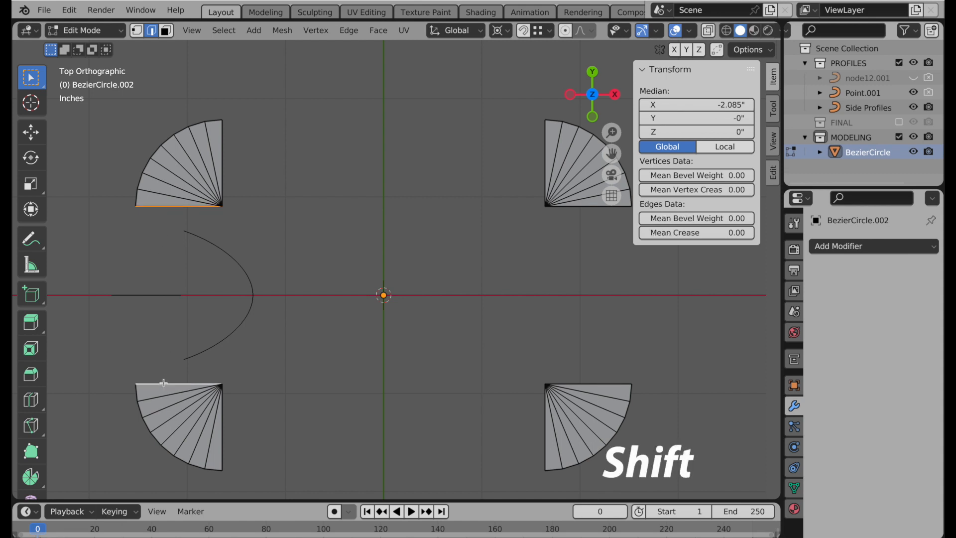
right_click(343, 214)
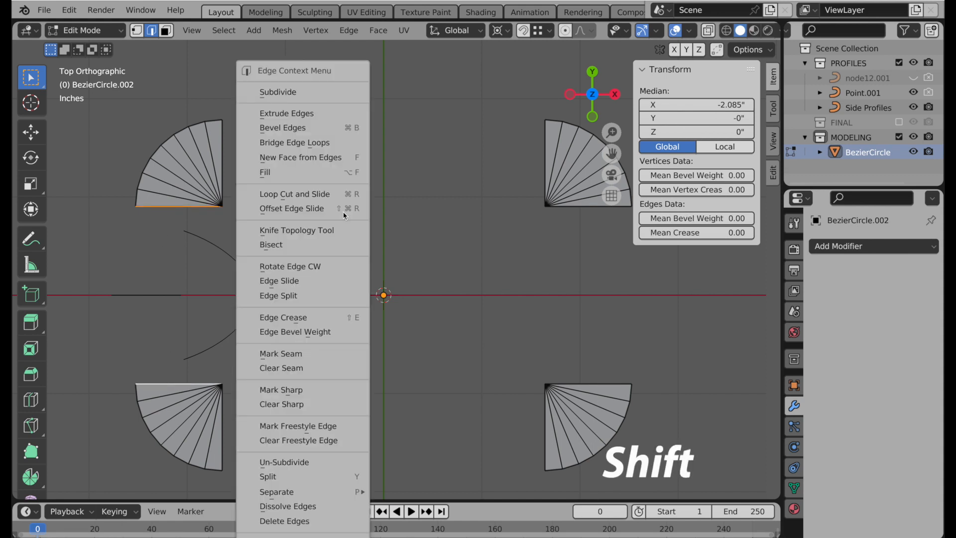
left_click(324, 143)
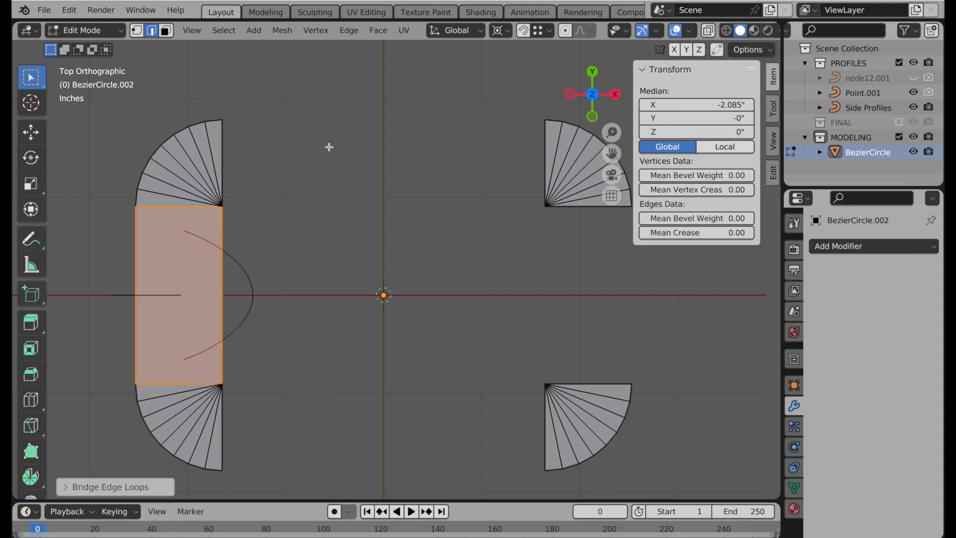
Bridge the facing edges of the corner pieces along the -Y side and along the +X side with Bridge Edge Loops
left_click(223, 433)
left_click(544, 431, "shift")
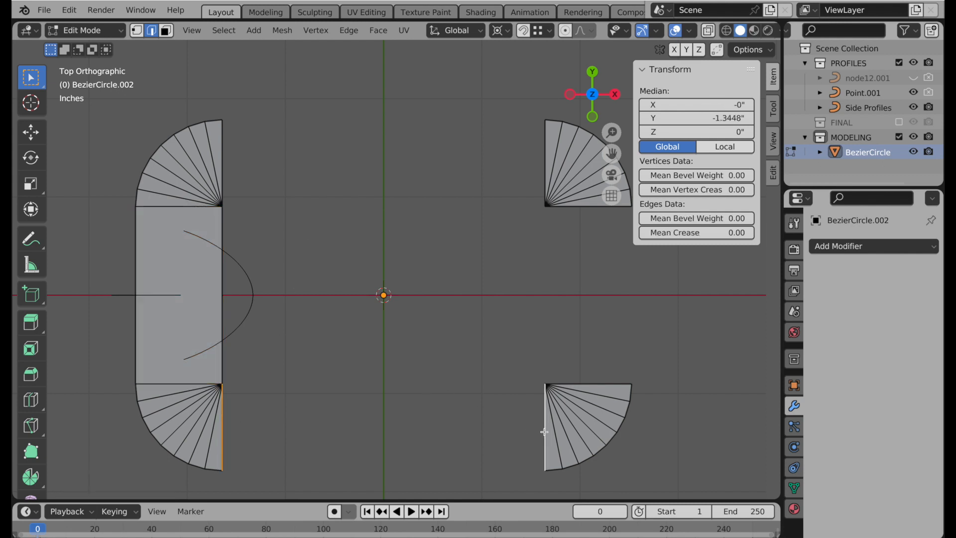
key("shift+r")
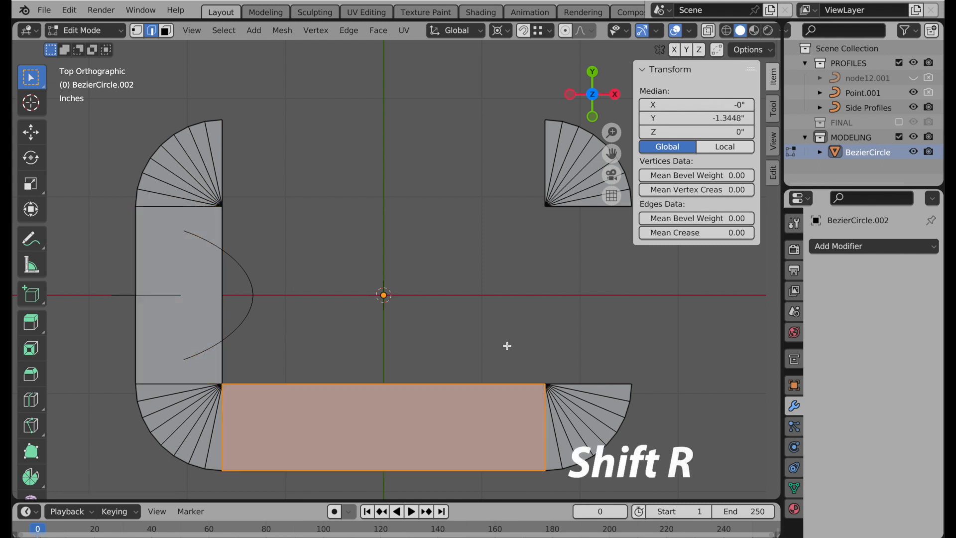
left_click(601, 384)
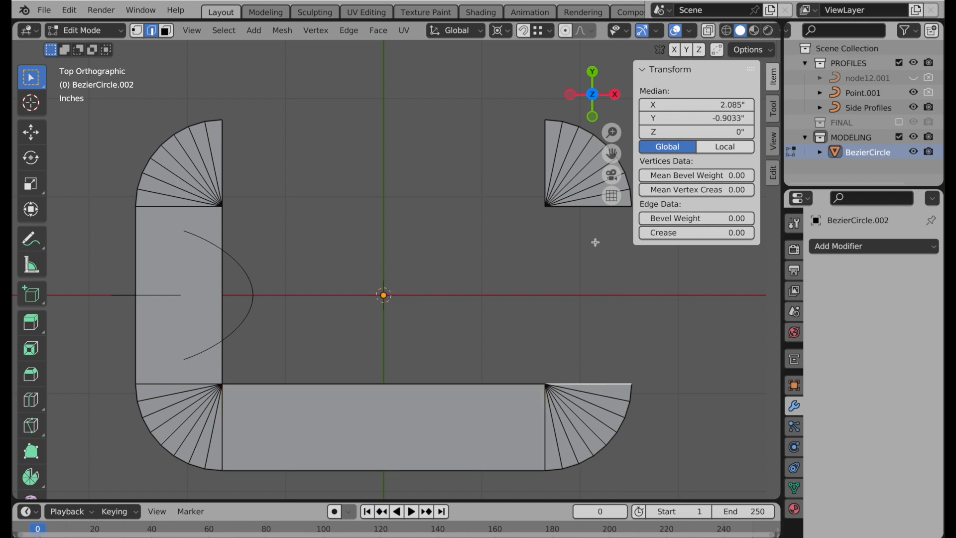
left_click(591, 207, "shift")
key("shift+r")
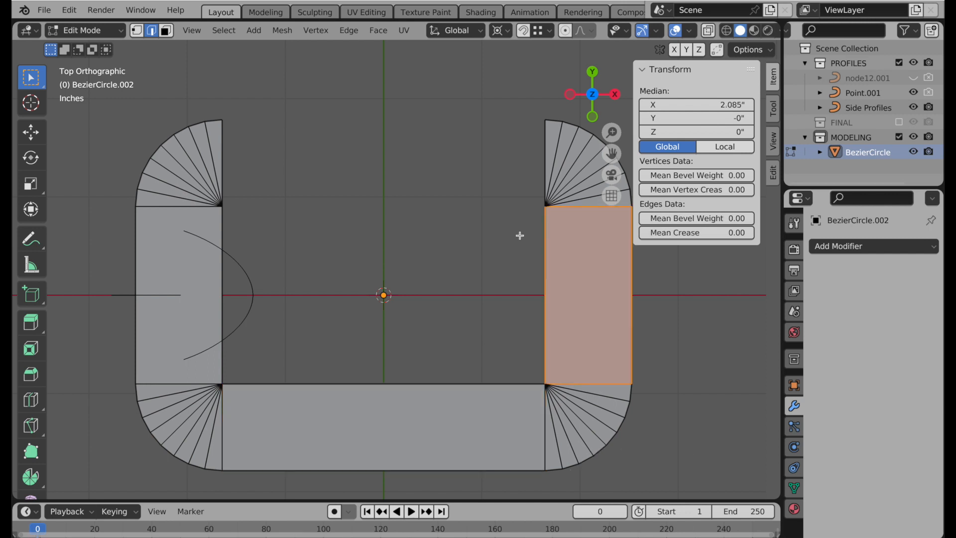
Fill the gap between the two corner pieces on the +Y side and the central rectangular opening with faces
left_click(545, 159)
left_click(223, 158, "shift")
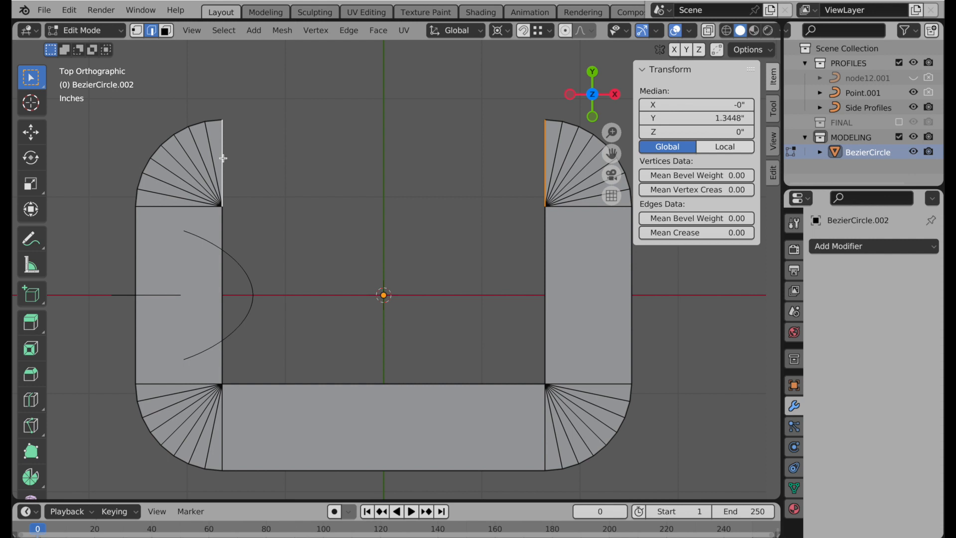
key("f")
left_click(253, 208, "alt")
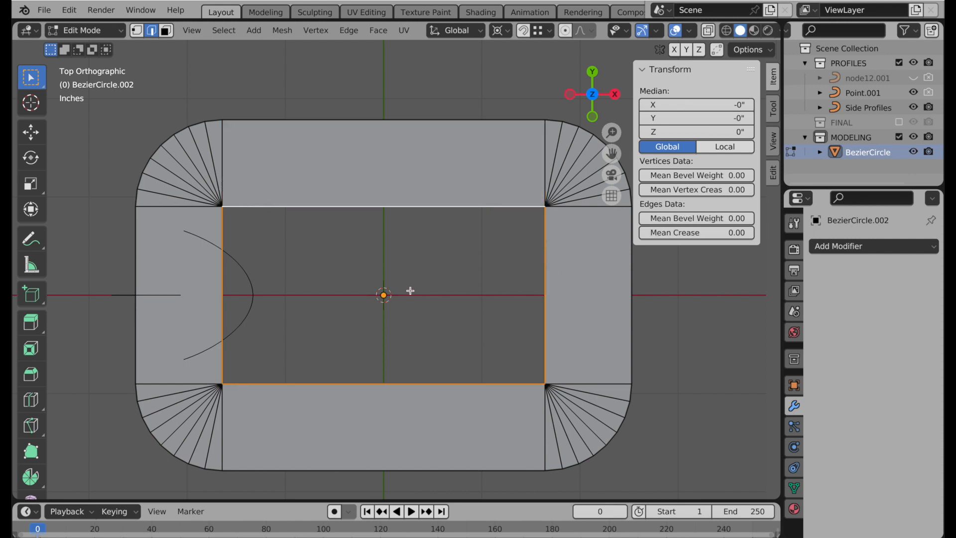
key("f")
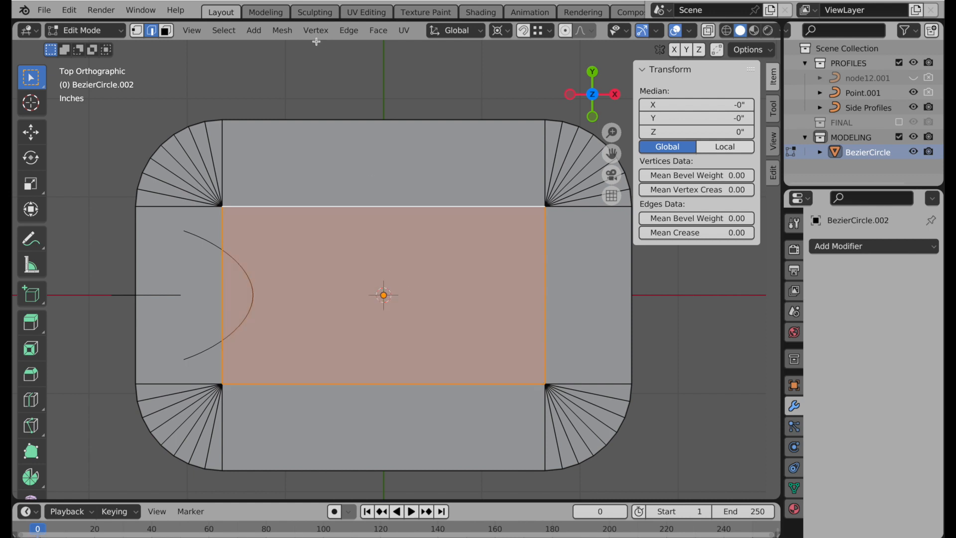
left_click(315, 78)
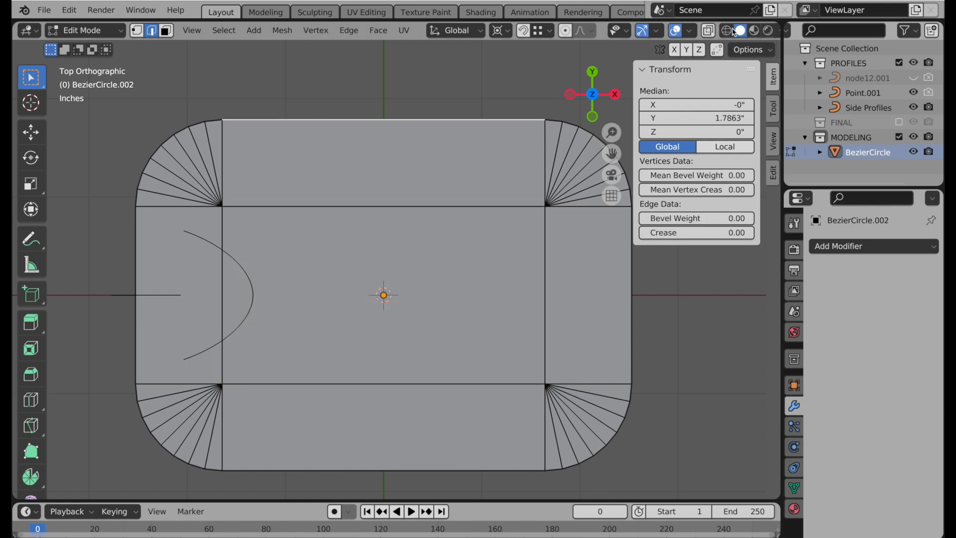
Show the mesh in wireframe in Object Mode, collapse the PROFILES collection and enable the FINAL collection for comparison
left_click(727, 31)
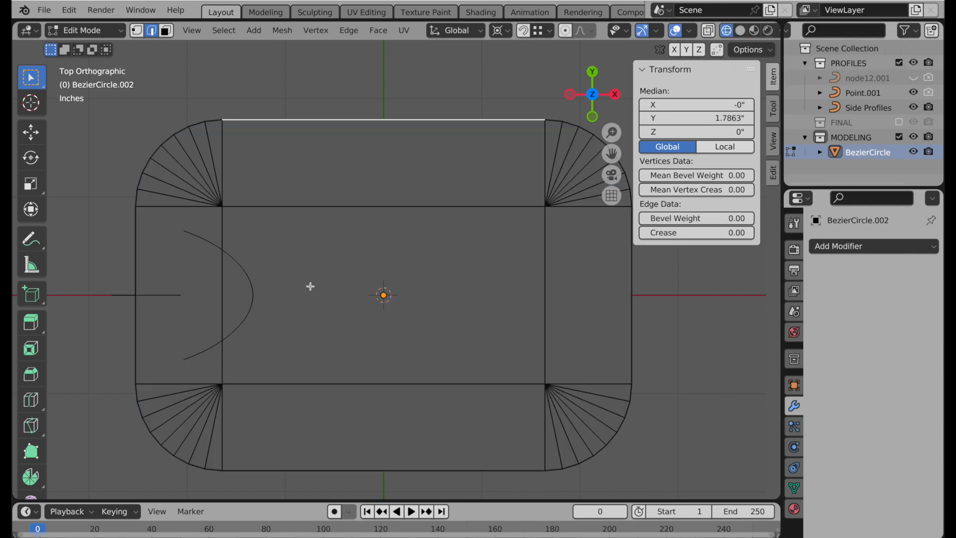
scroll(242, 286, "up", 2)
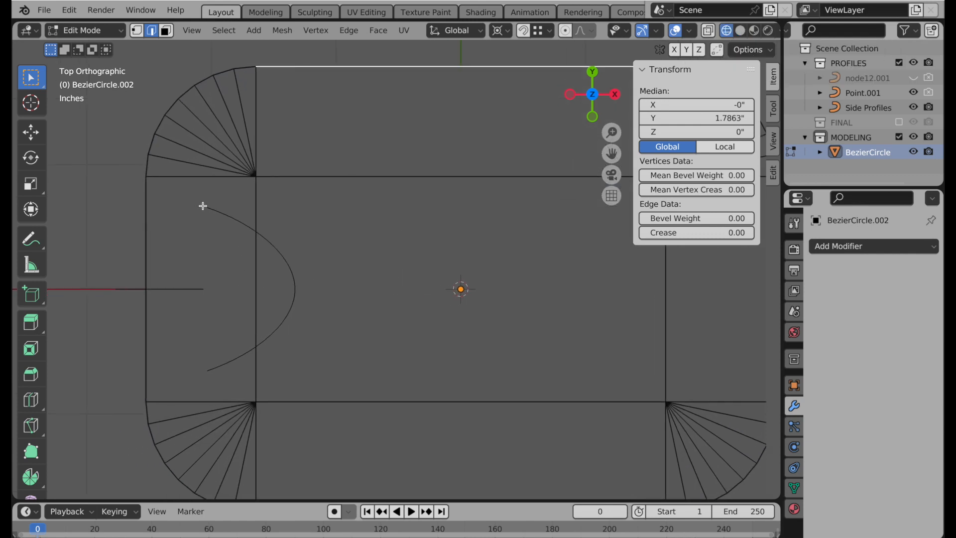
key("Tab")
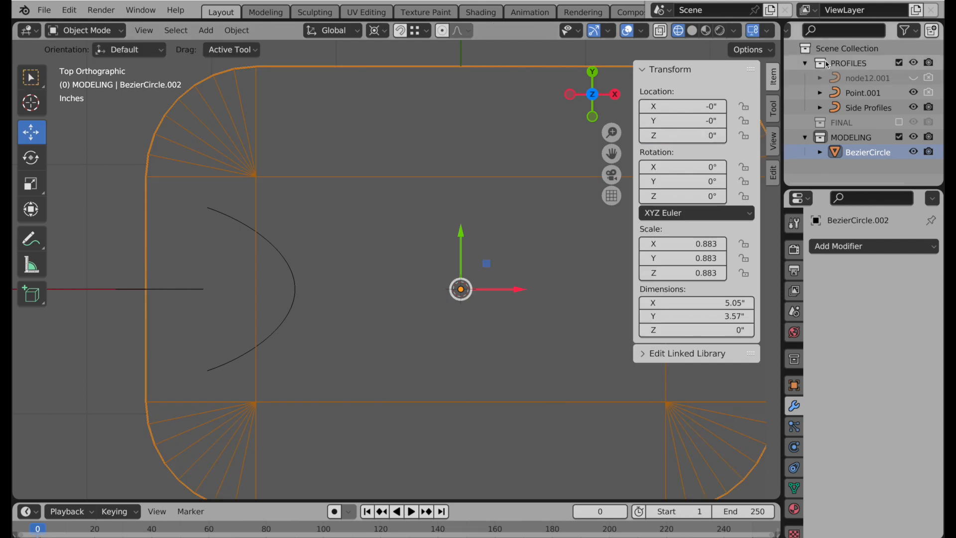
left_click(805, 63)
left_click(899, 78)
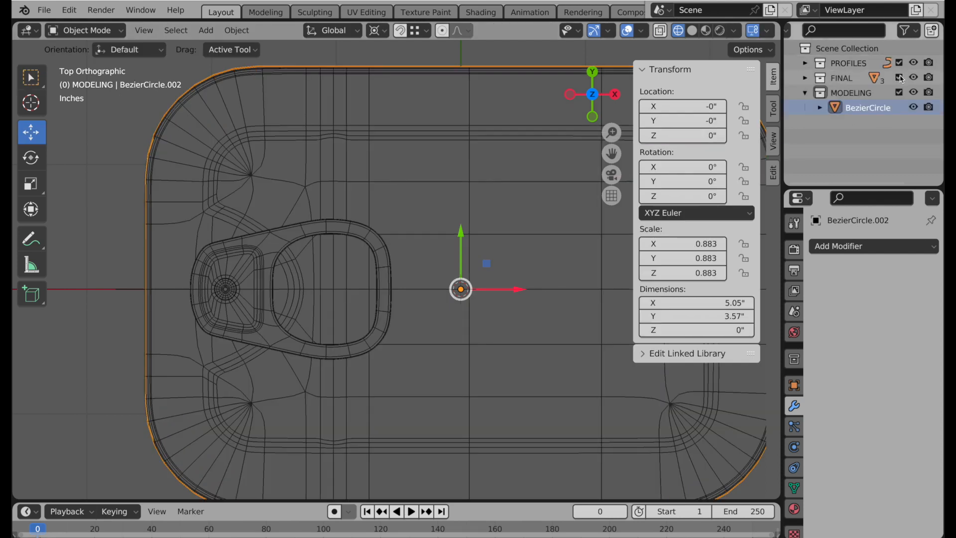
Examine the finished can's lid, pull tab and rim in solid perspective view, and disable the FINAL collection again
mouse_move(451, 291)
middle_mouse_down()
mouse_move(414, 177)
mouse_move(416, 241)
mouse_move(424, 241)
mouse_move(363, 211)
mouse_move(433, 250)
mouse_move(425, 213)
middle_mouse_up()
left_click(692, 30)
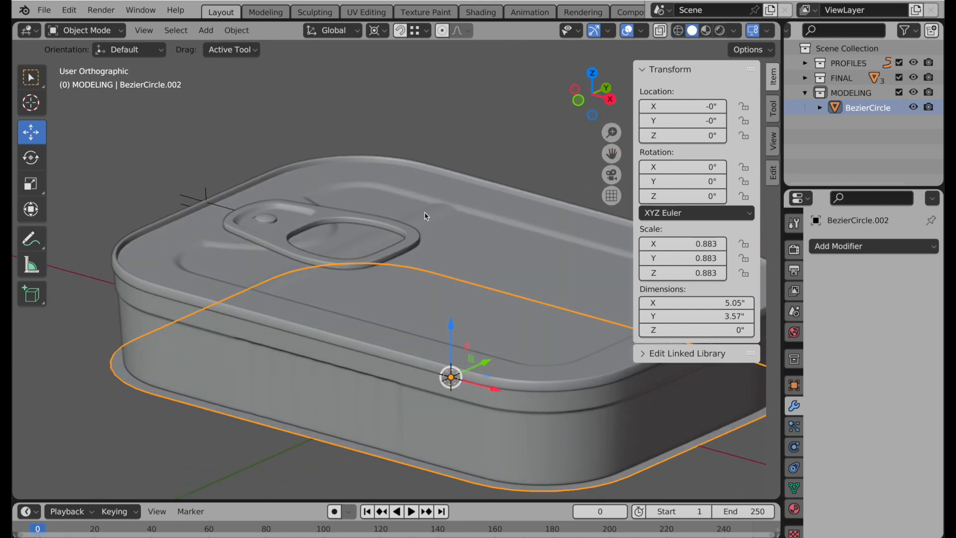
left_click(611, 196)
scroll(462, 328, "down", 2)
scroll(462, 329, "down", 2)
middle_click_drag(462, 329, 358, 329)
middle_click_drag(370, 237, 143, 258)
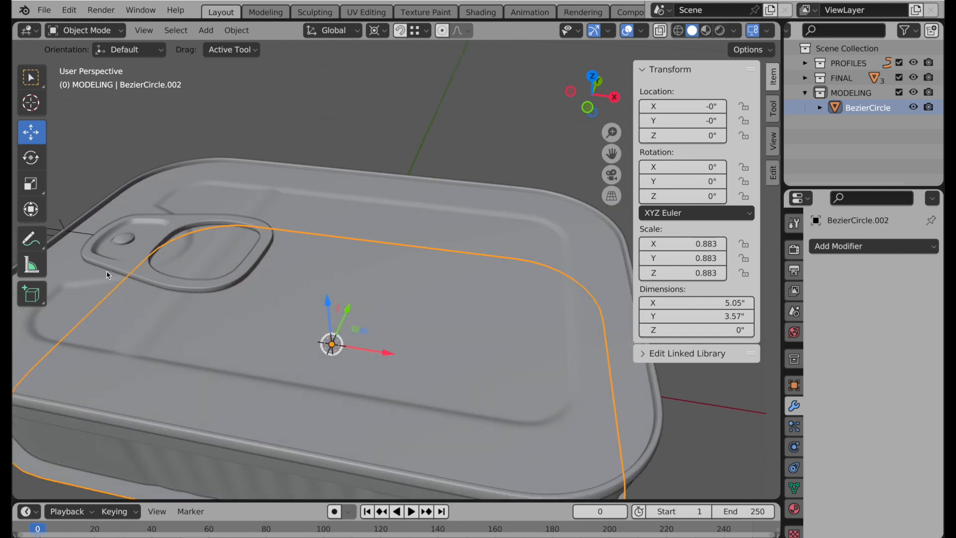
middle_click_drag(146, 204, 259, 304)
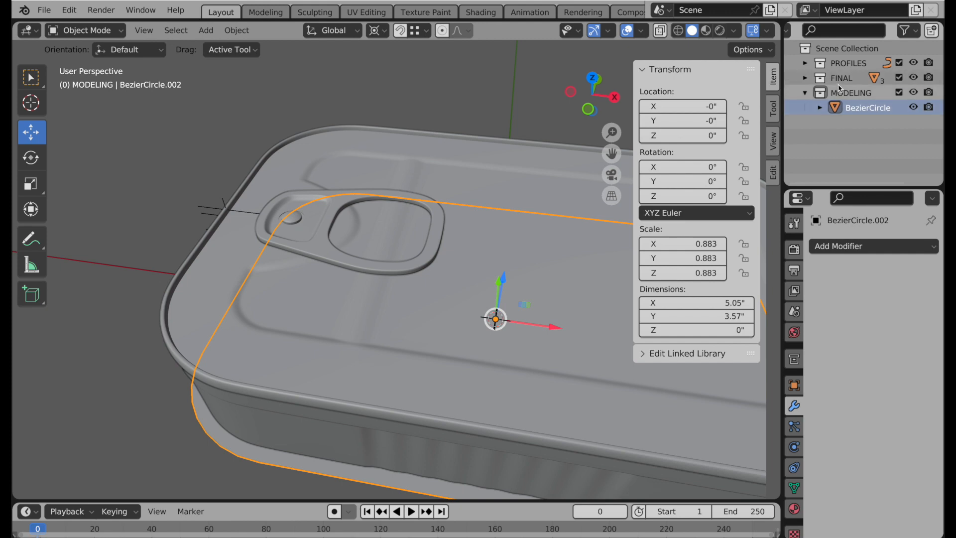
left_click(898, 77)
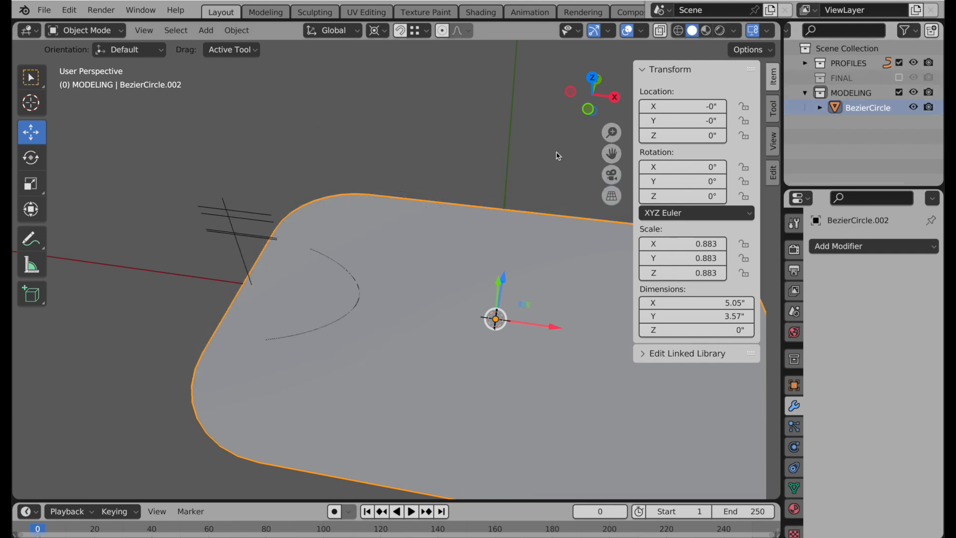
In front orthographic view, move the rounded-rectangle mesh up along Z to 0.86708" to align it with the side profile
left_click(589, 113)
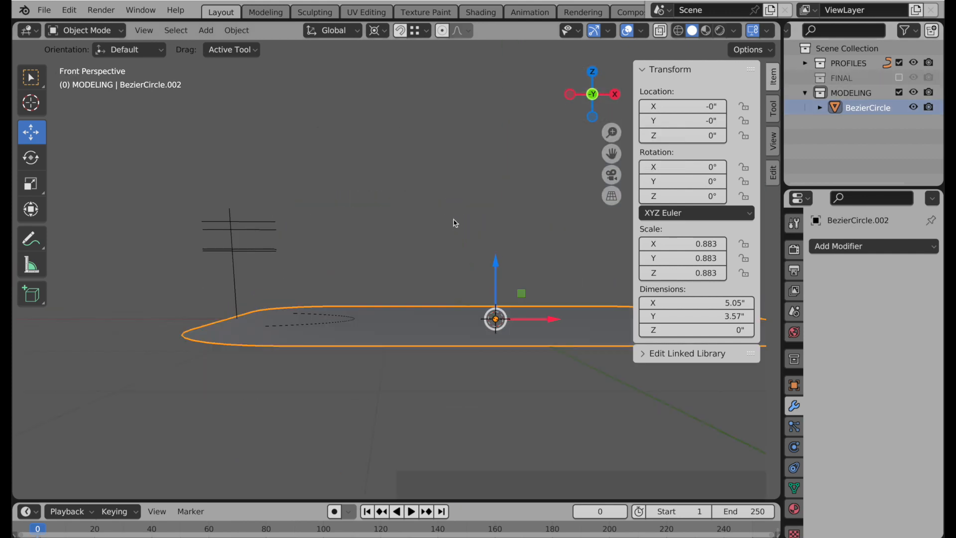
key("KP_5")
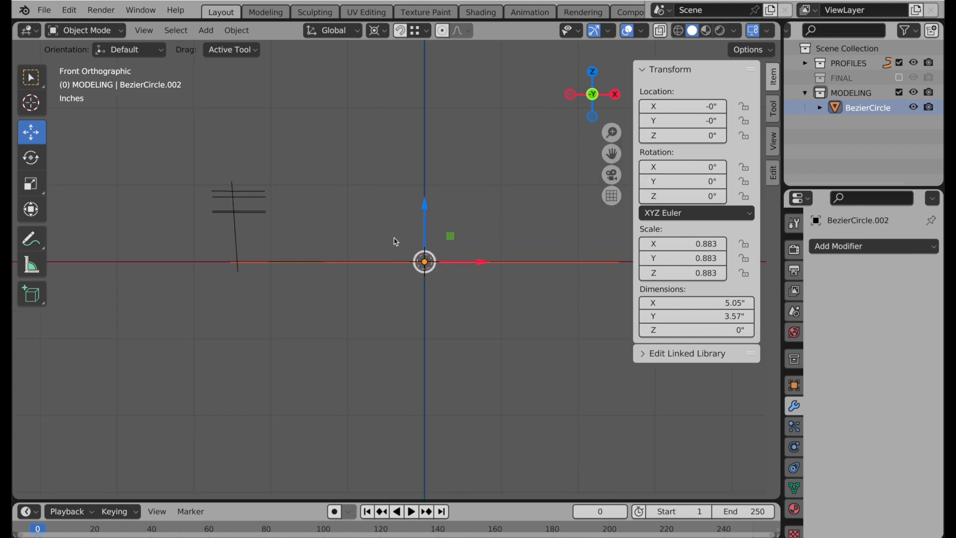
scroll(390, 264, "up", 5)
scroll(413, 219, "down", 2)
middle_click_drag(413, 219, 443, 265, "shift")
left_click_drag(483, 240, 482, 106)
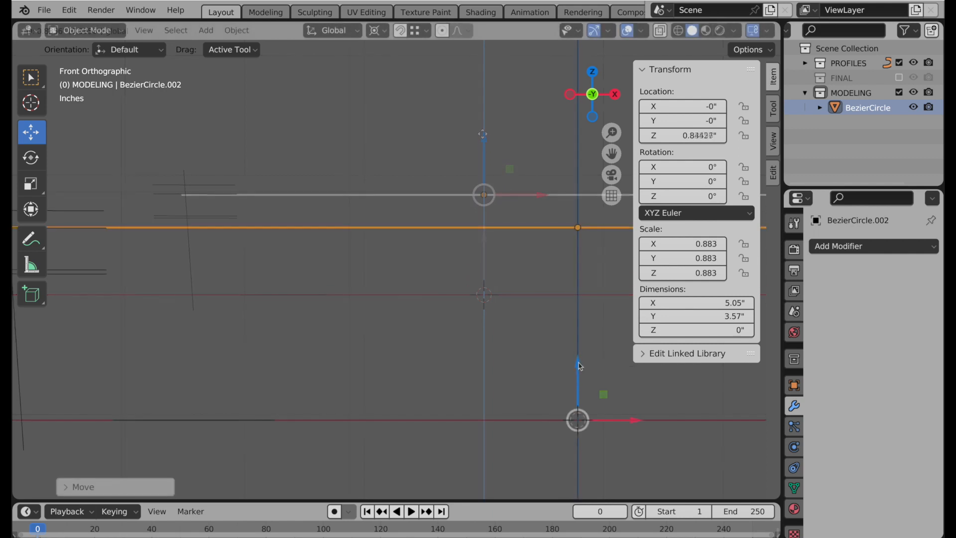
left_click_drag(580, 360, 580, 356)
middle_click_drag(286, 298, 352, 285, "shift")
Set the transform pivot point to Bounding Box Center
key("period")
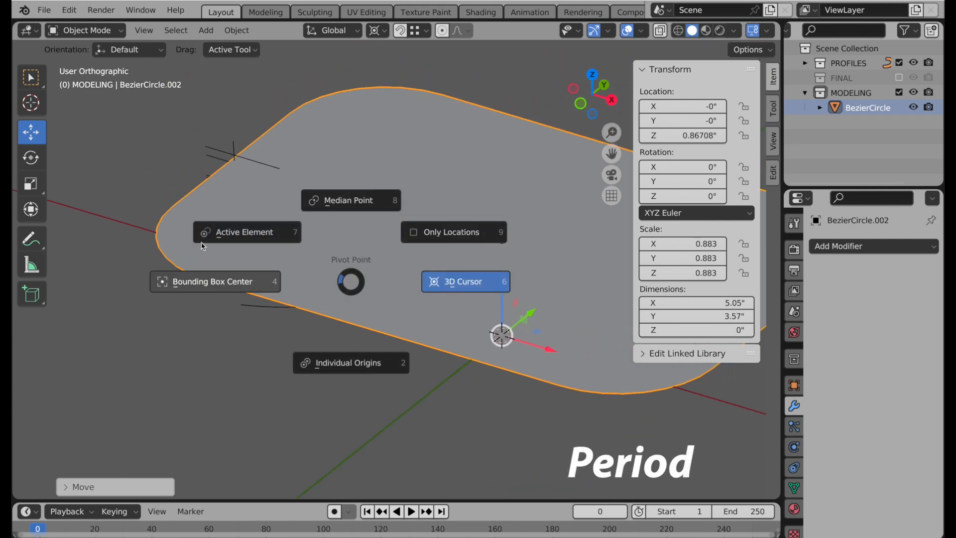
left_click(221, 284)
middle_click_drag(253, 294, 333, 314)
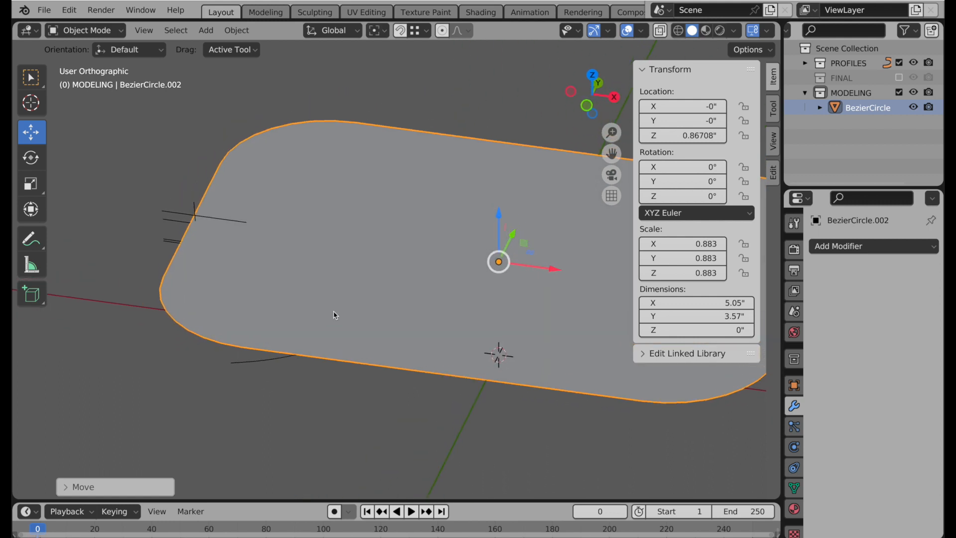
Enter Edit Mode on the mesh and turn on X-ray in top view to reveal the profile curve beneath
key("Tab")
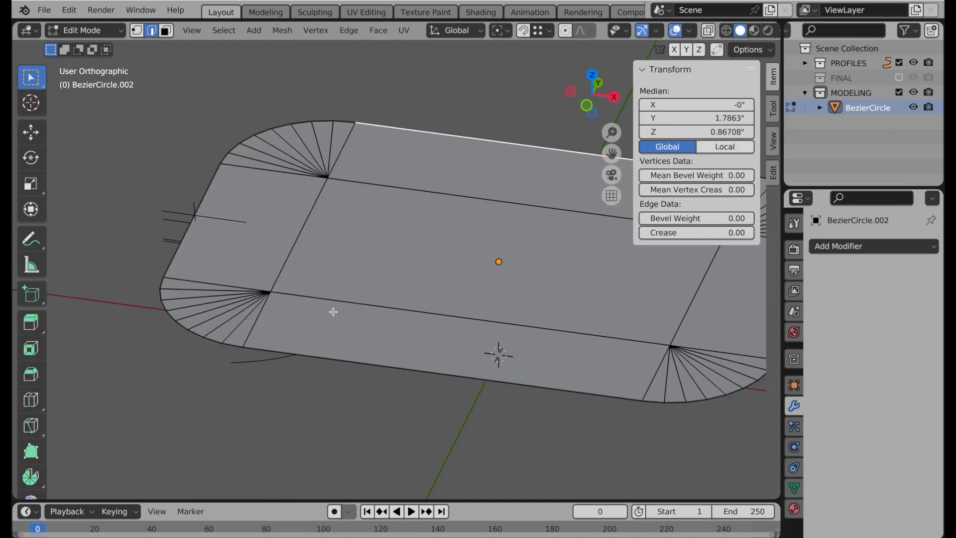
left_click(592, 75)
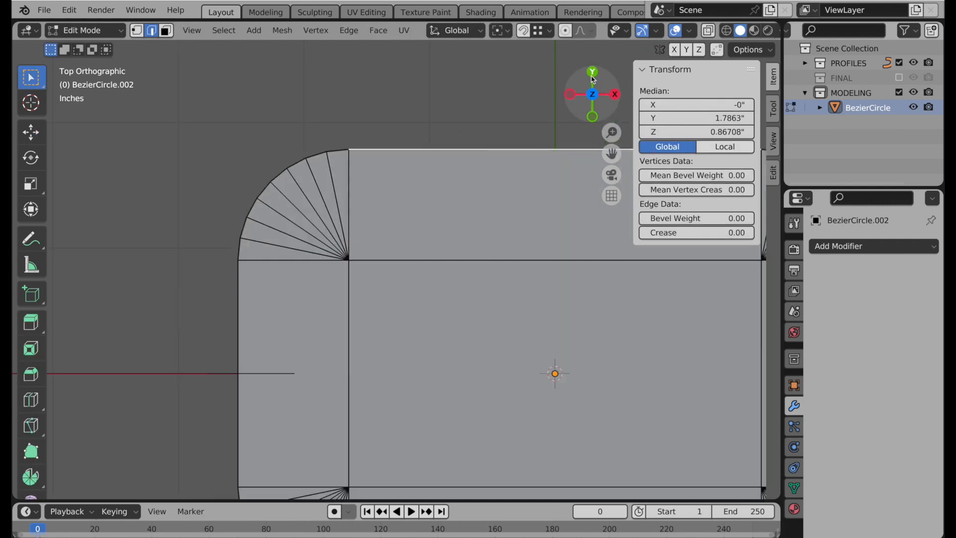
key("alt+z")
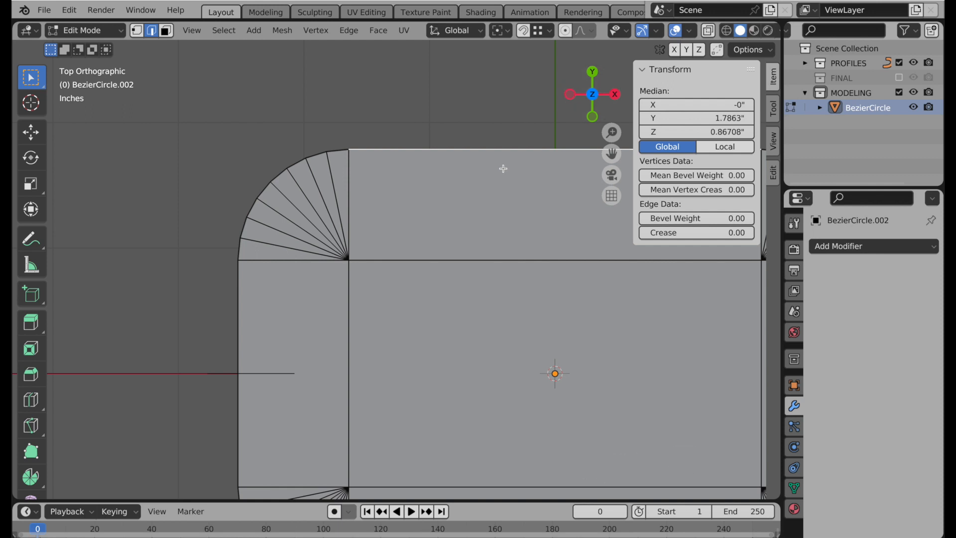
left_click(709, 31)
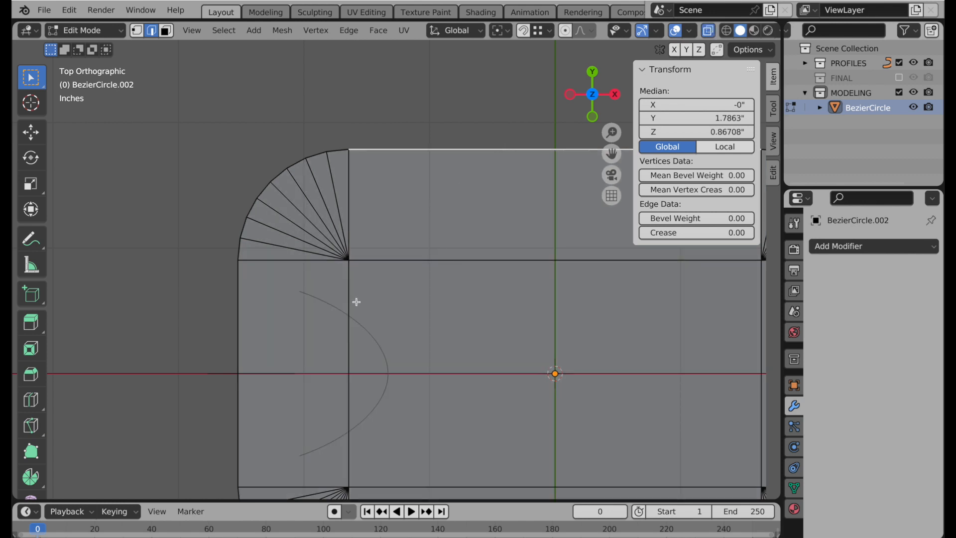
middle_click_drag(354, 301, 328, 229, "shift")
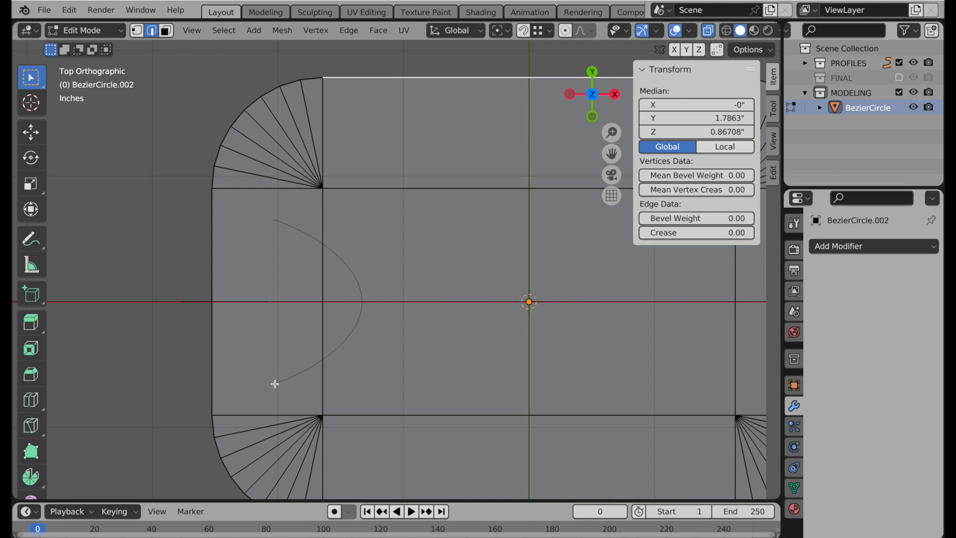
Select all faces in face mode and inset them by 0.5676" to meet the ends of the curved profile
left_click(166, 31)
key("a")
key("a")
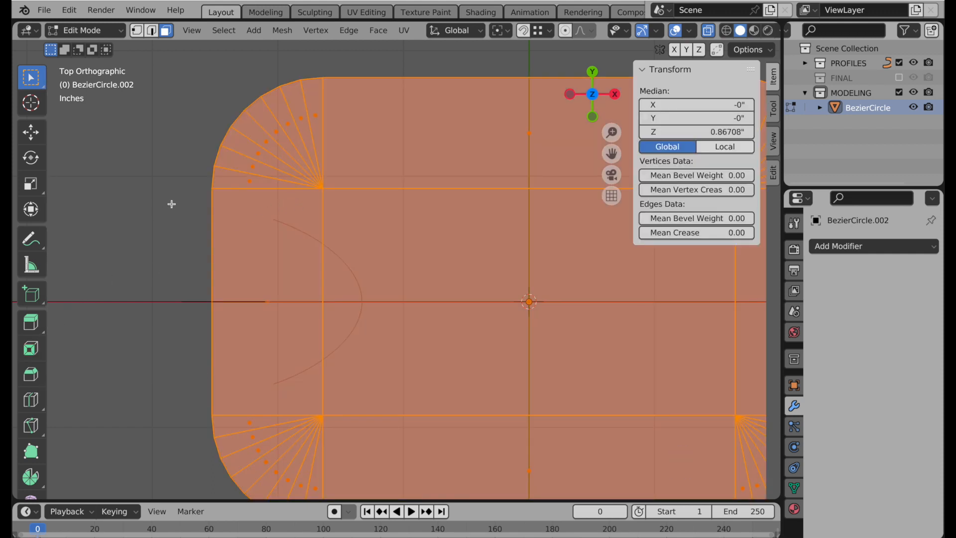
key("i")
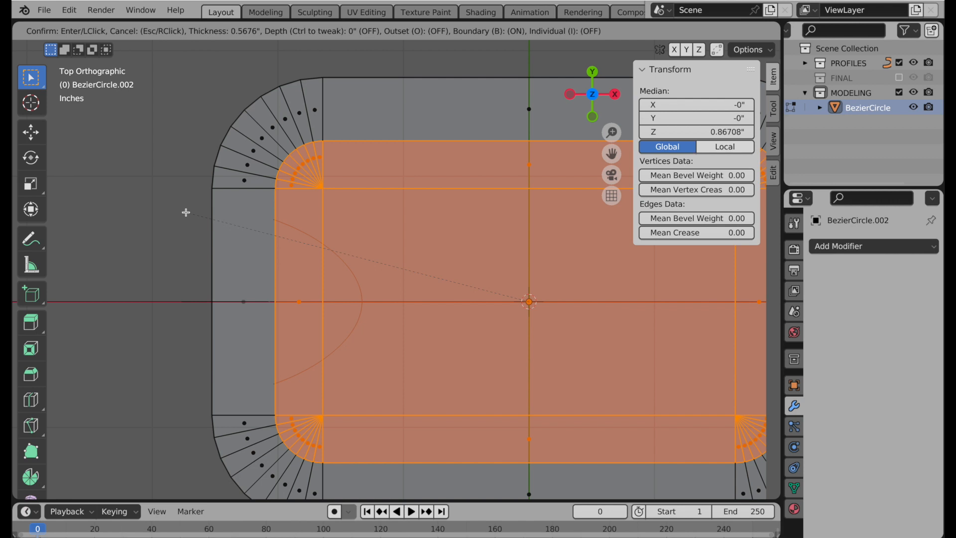
left_click(185, 213)
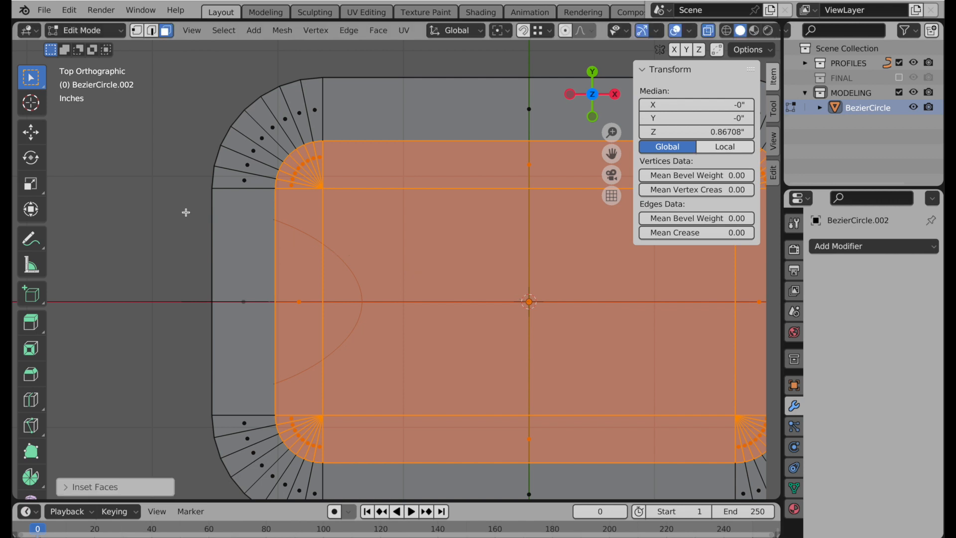
Add one vertical and one horizontal loop cut through the centre of the mesh with Loop Cut
middle_click_drag(252, 243, 191, 223, "shift")
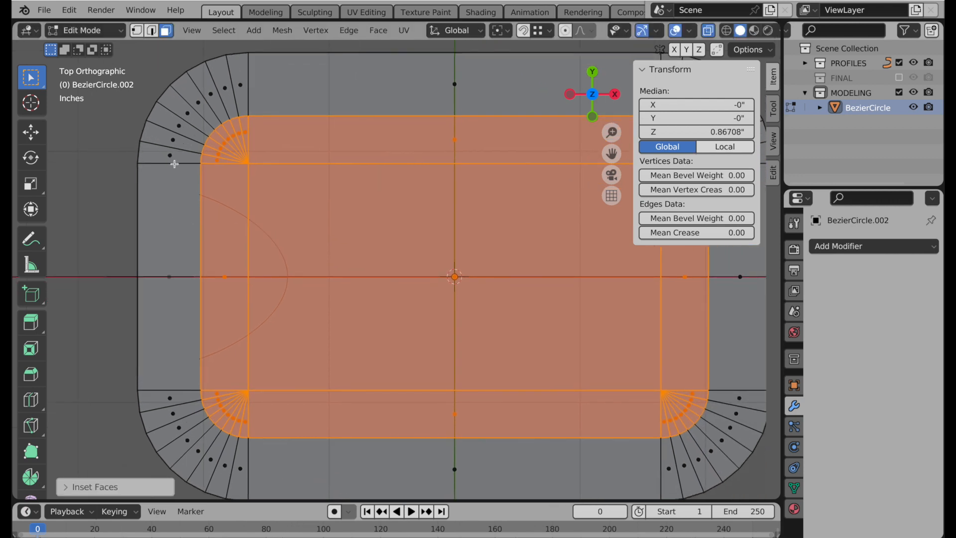
left_click(31, 400)
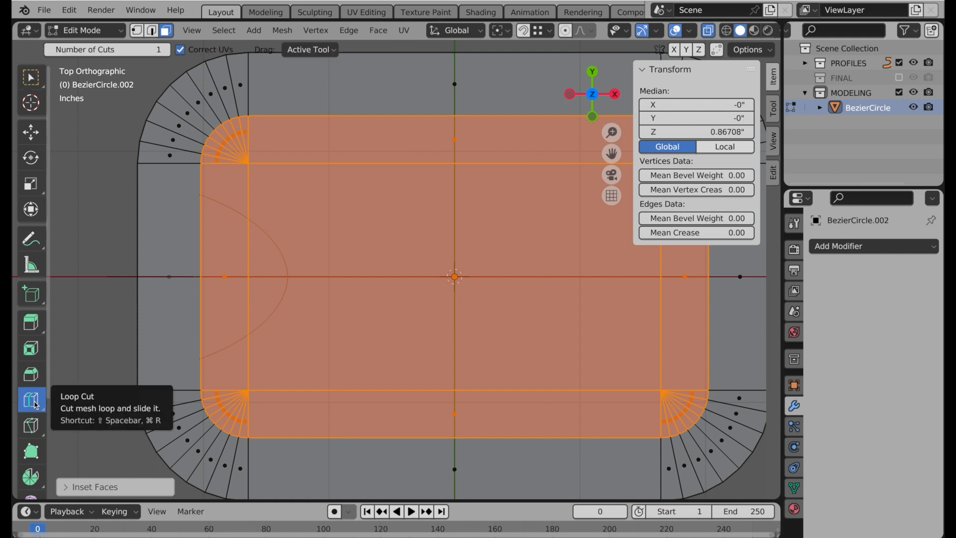
left_click(448, 192)
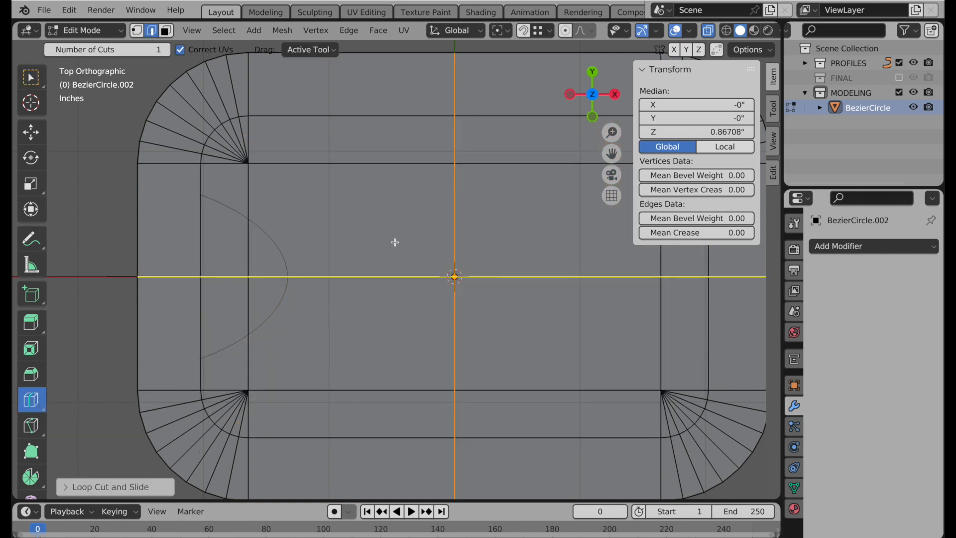
left_click(380, 269)
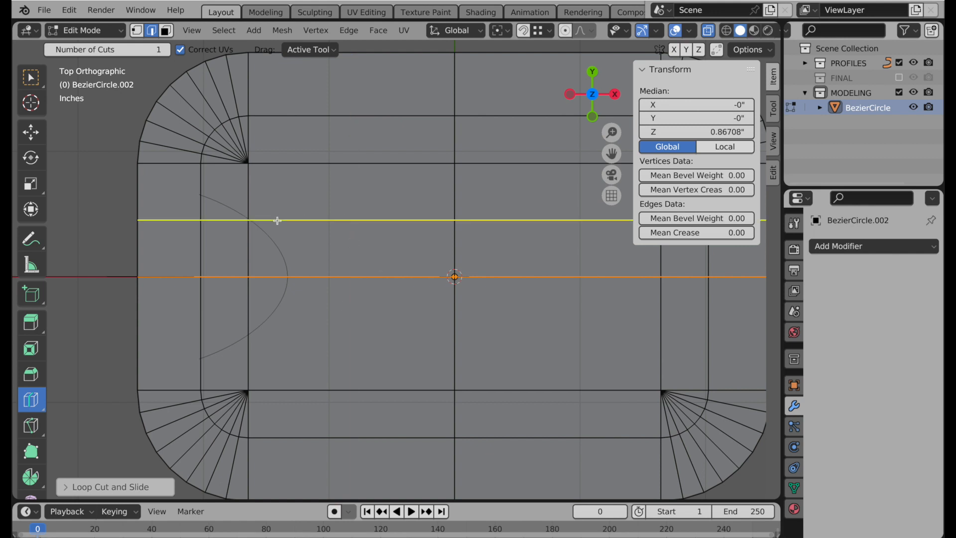
Add two horizontal loop cuts at about Y ±0.45" and two vertical ones at about X ±0.82", halving the inner sections
left_click(255, 224)
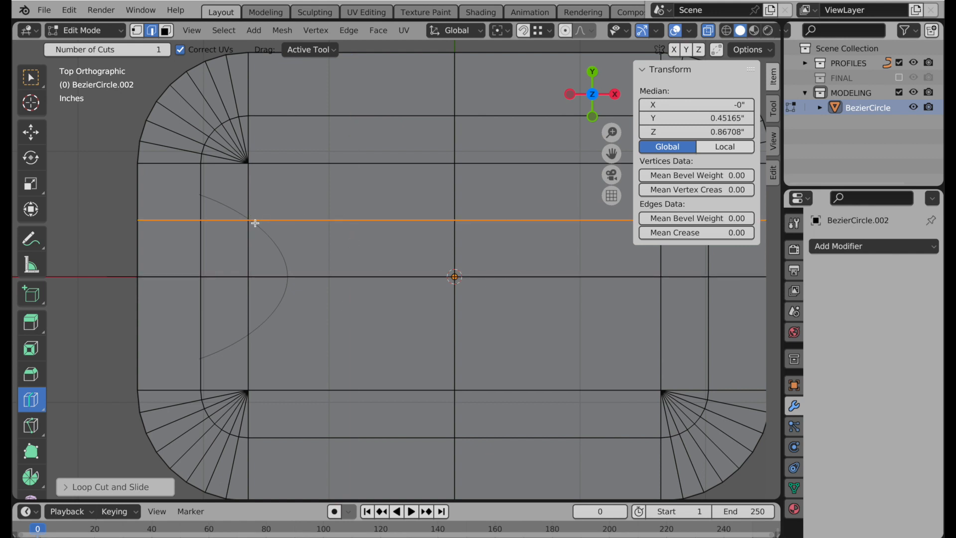
left_click(252, 318)
left_click(325, 320)
left_click(534, 294)
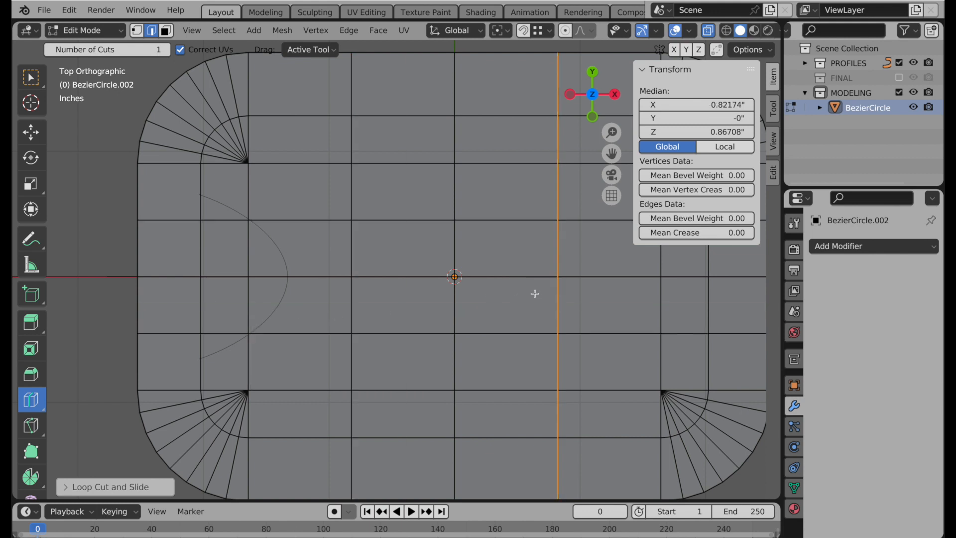
Dissolve the inner edges crossing the curved profile on the negative-X side, keeping the centre line along the X axis
left_click(36, 138)
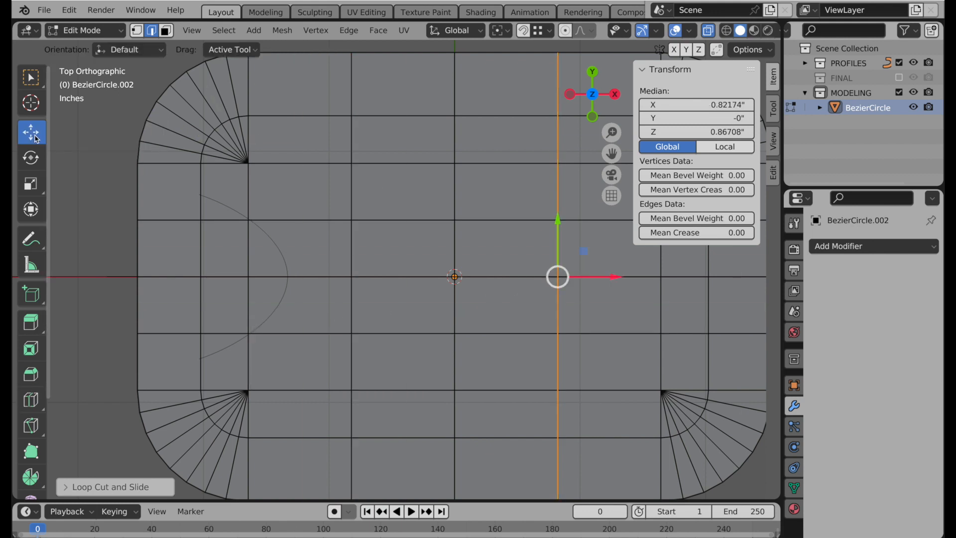
left_click(235, 221)
left_click(316, 220, "shift")
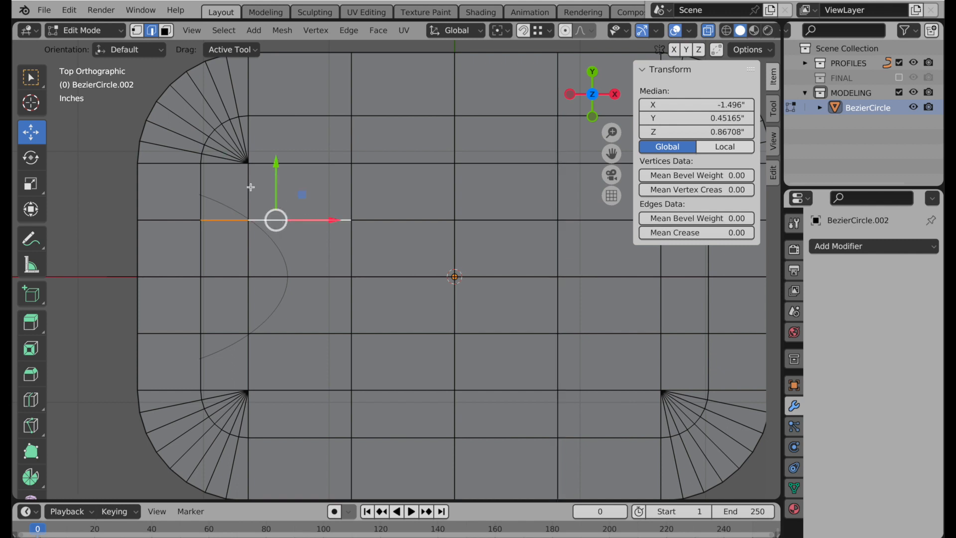
left_click(250, 187, "shift")
left_click(249, 259, "shift")
left_click(249, 319, "shift")
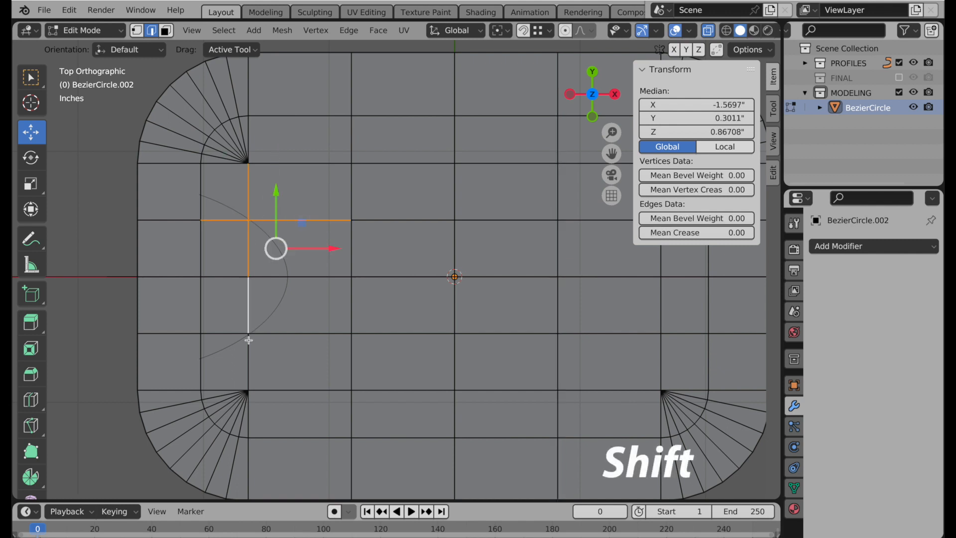
left_click(247, 349, "shift")
left_click(226, 333, "shift")
left_click(293, 333, "shift")
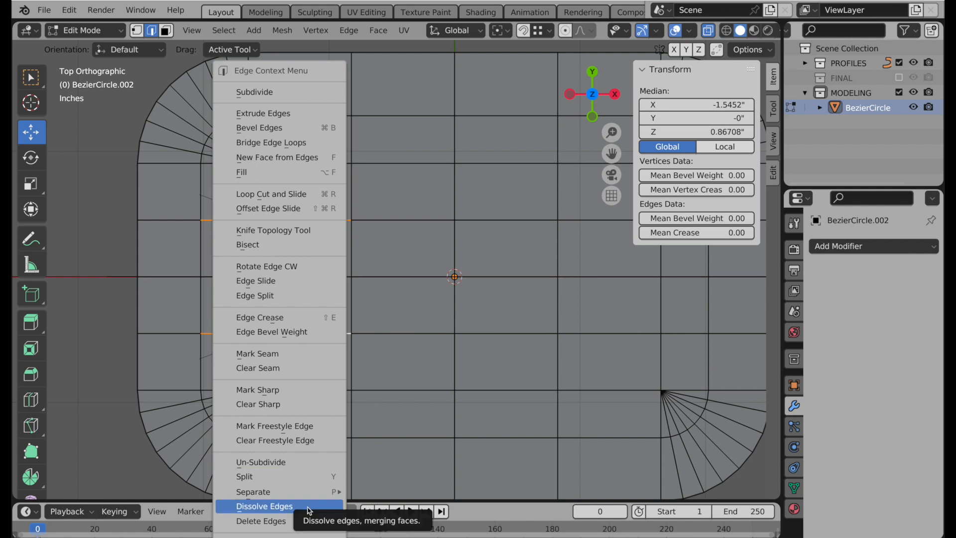
left_click(308, 506)
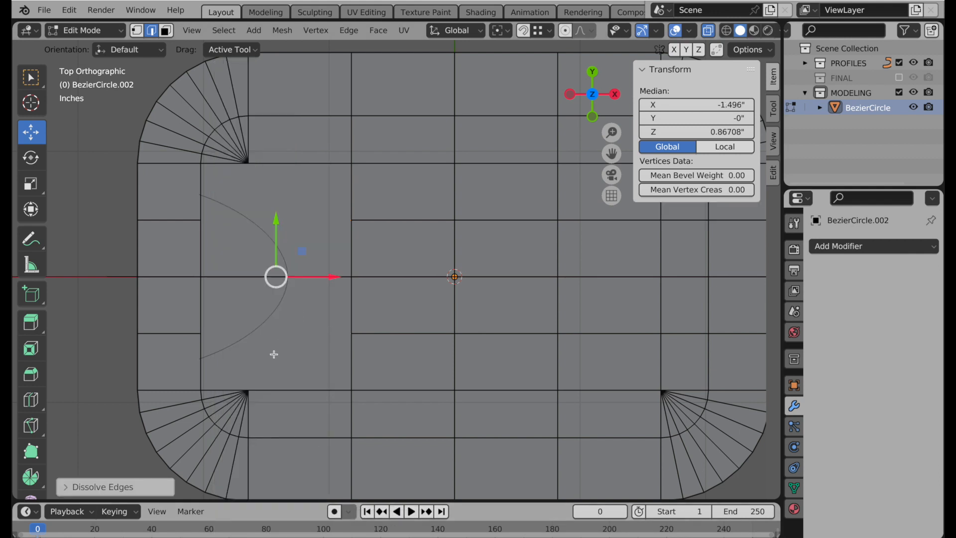
Scale the two short horizontal rim edges beside the curve by about 1.45 along Y to line up with the curve's ends
scroll(274, 354, "up", 1)
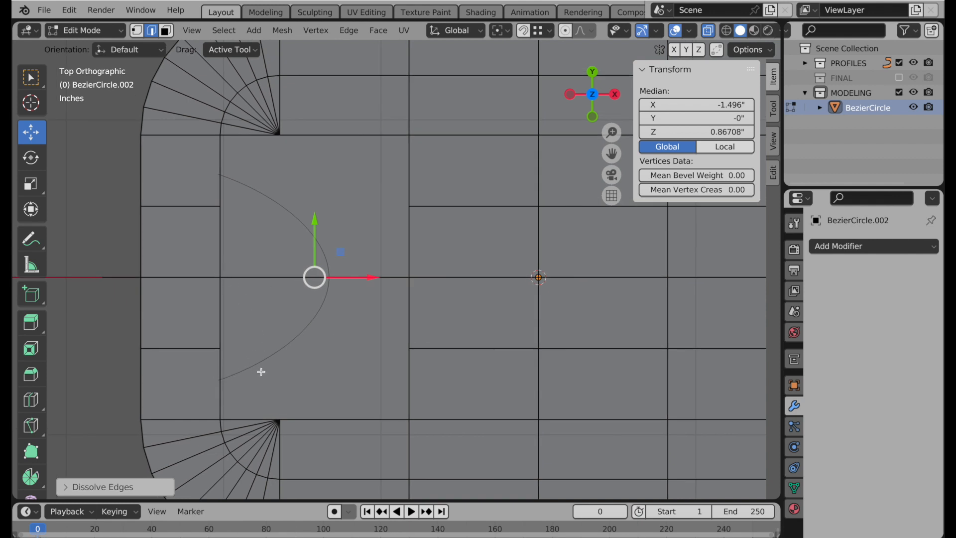
left_click(191, 207)
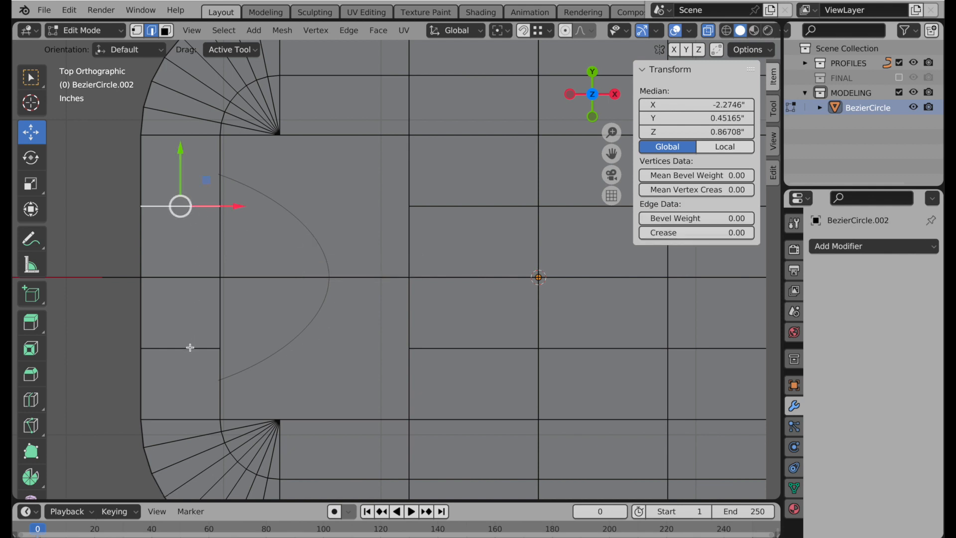
left_click(190, 347, "shift")
key("s")
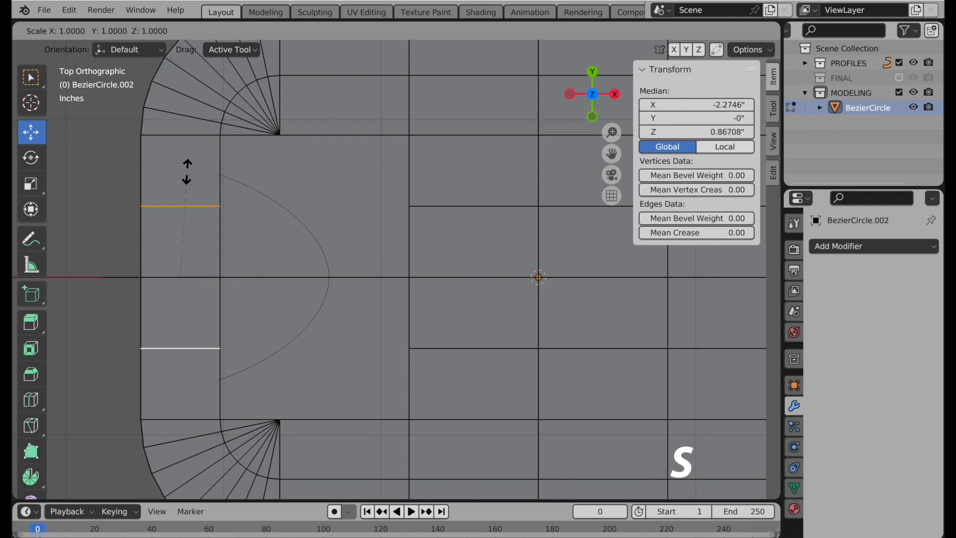
key("y")
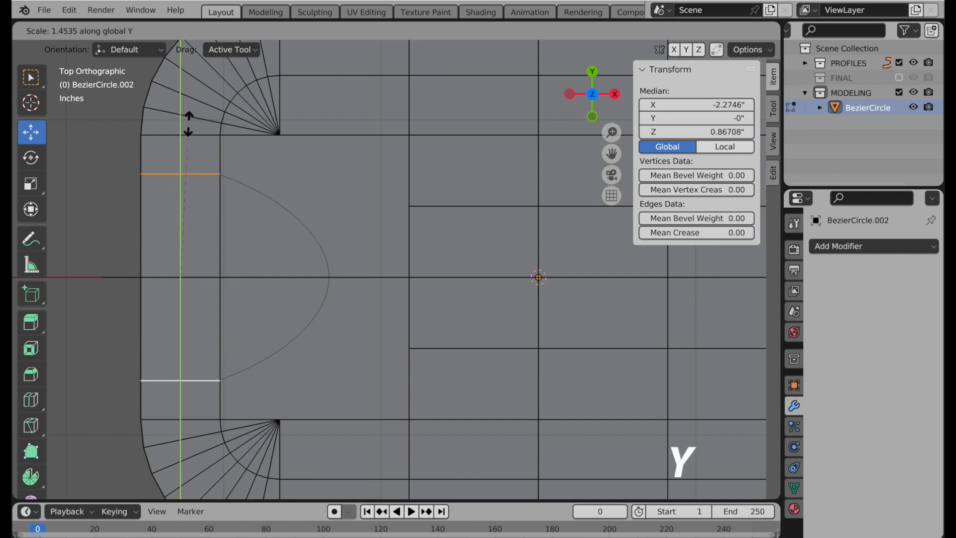
left_click(188, 126)
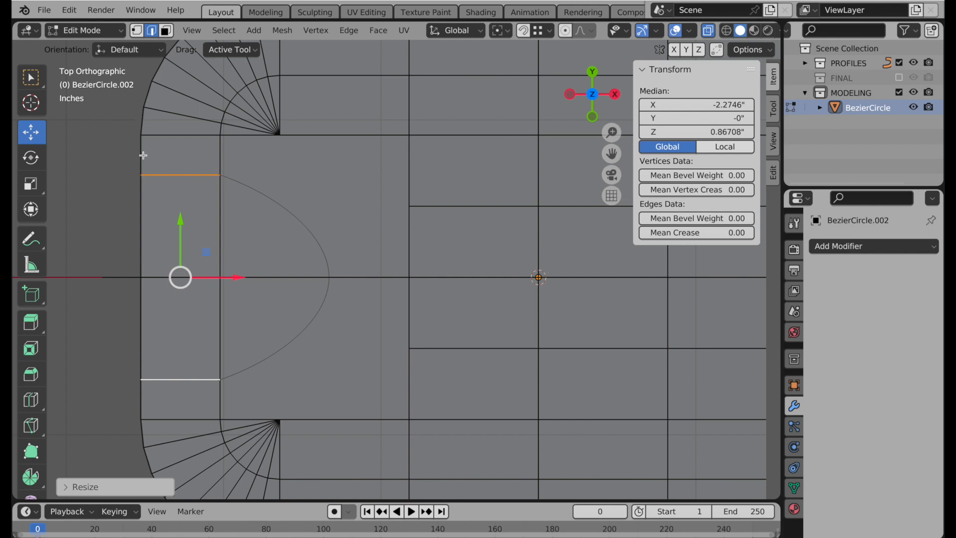
In face mode, knife-cut two diagonals from the curve side's centre vertex to the far corners of the cleared area
left_click(166, 30)
key("k")
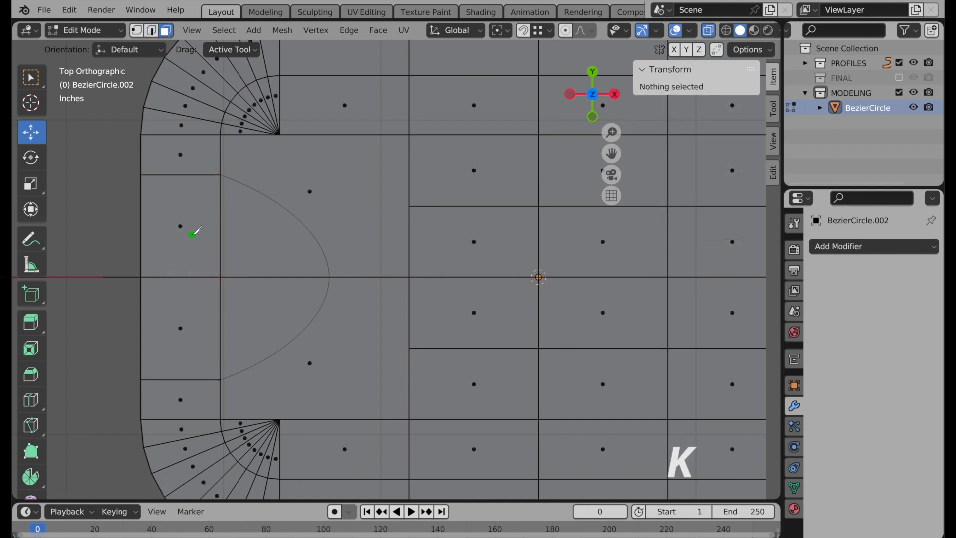
left_click(409, 419)
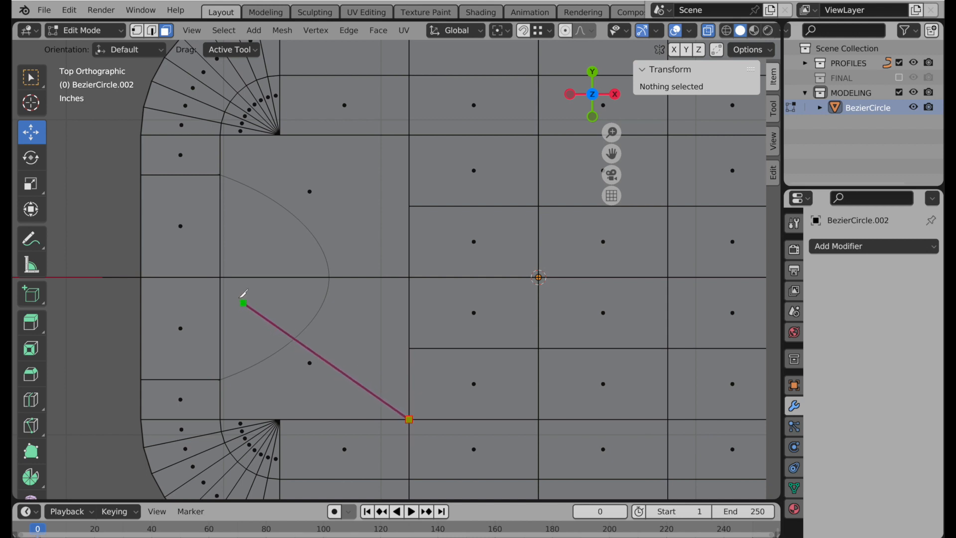
left_click(220, 278)
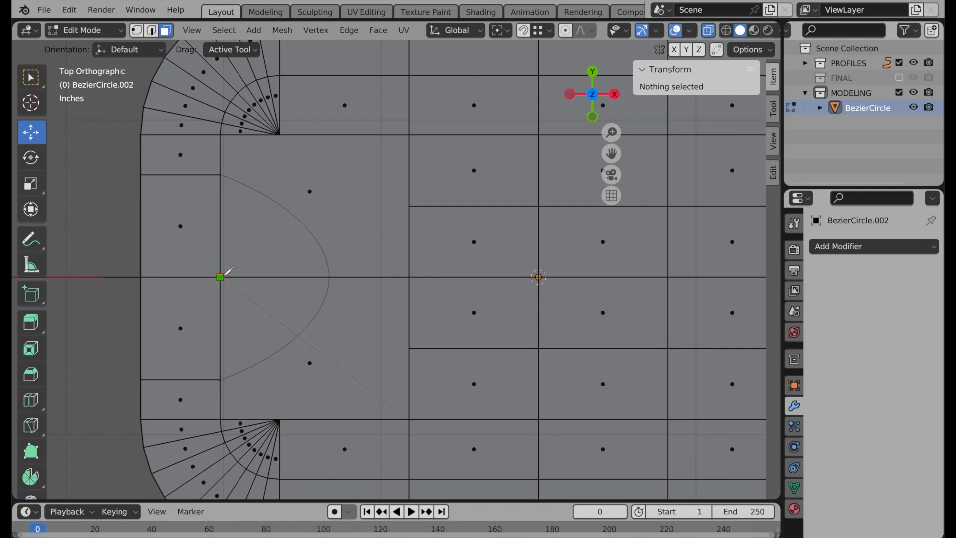
left_click(409, 135)
key("Return")
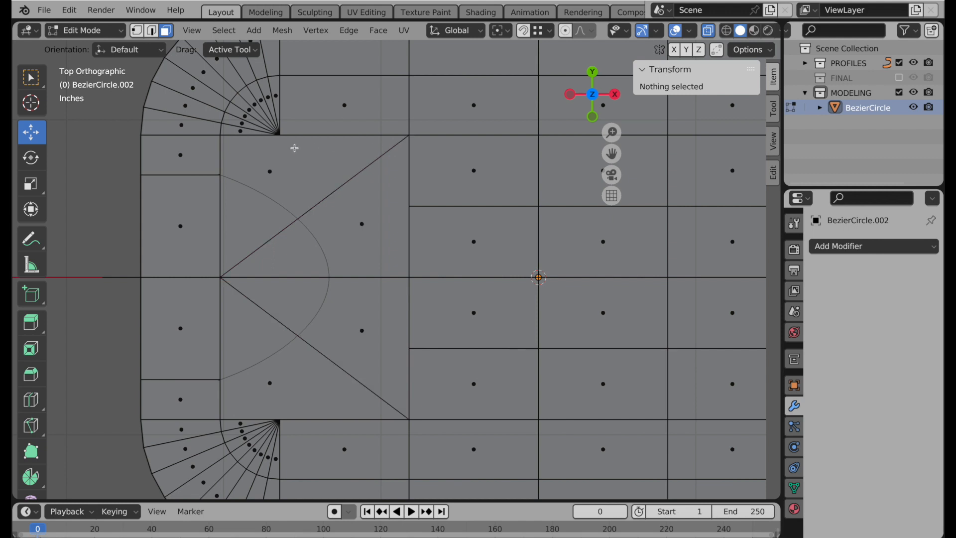
Knife-cut four more spokes from the centre vertex to the two corner-fan points and the two open horizontal edge ends
left_click(279, 135)
left_click(220, 277)
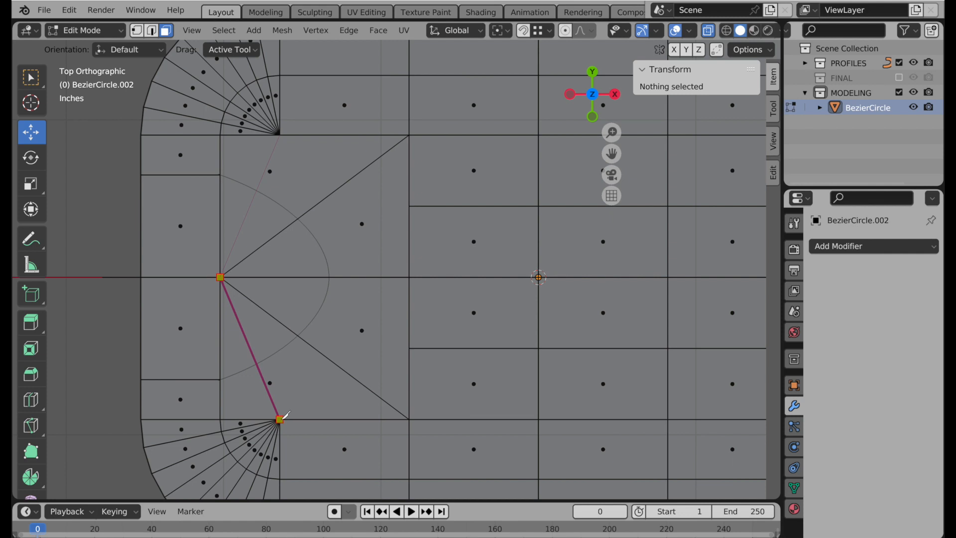
left_click(283, 416)
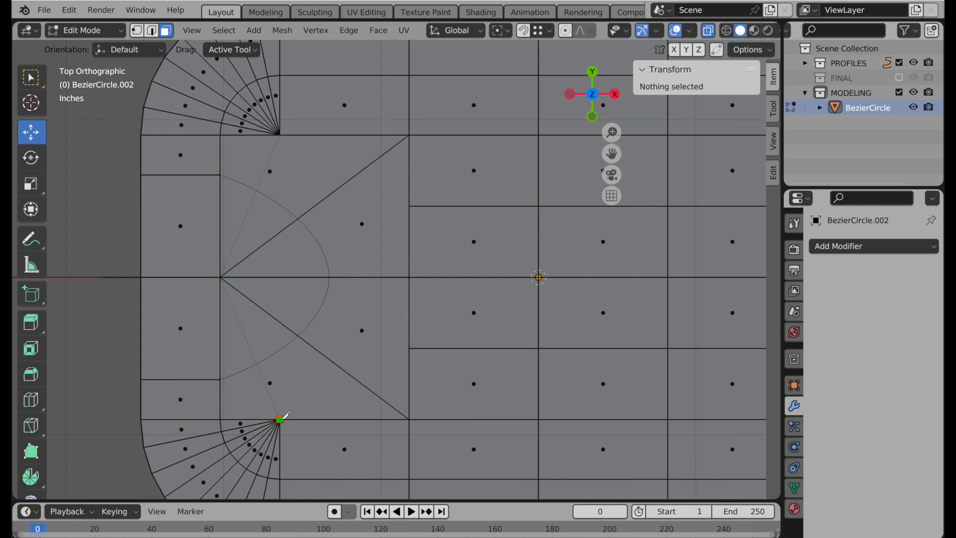
right_click(313, 389)
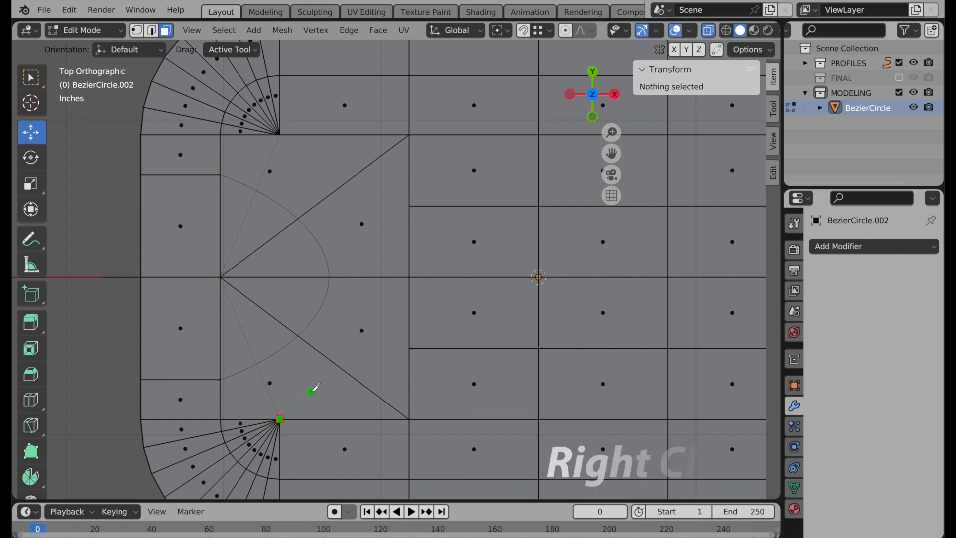
left_click(408, 348)
left_click(220, 277)
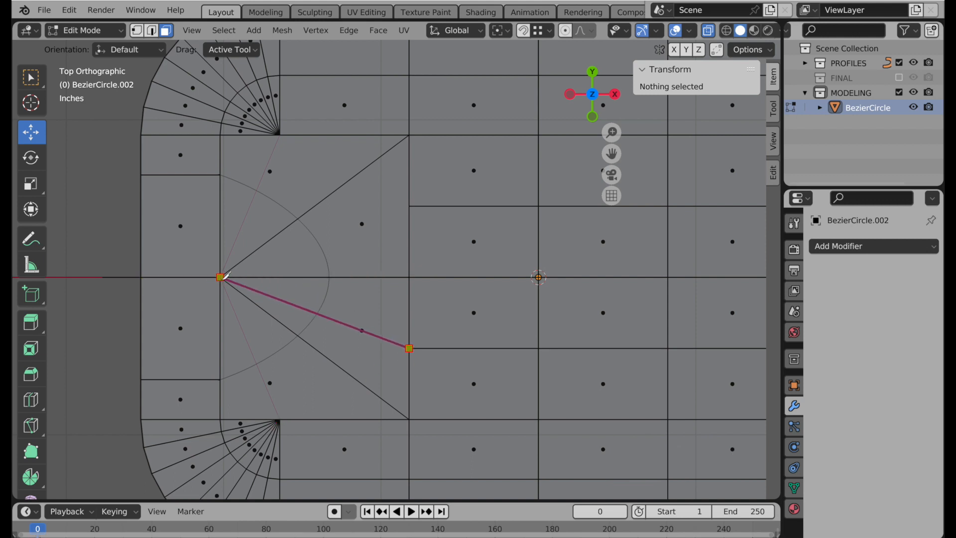
left_click(409, 206)
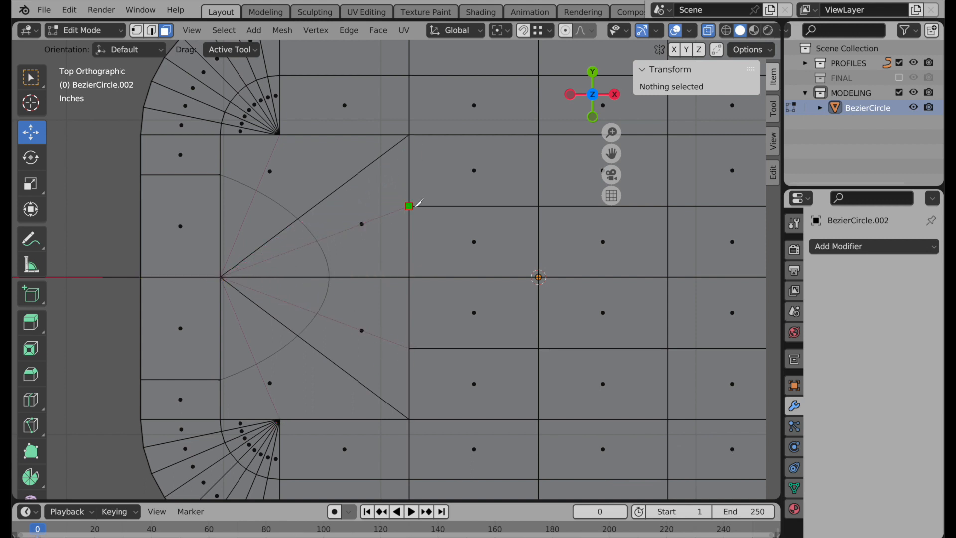
key("Return")
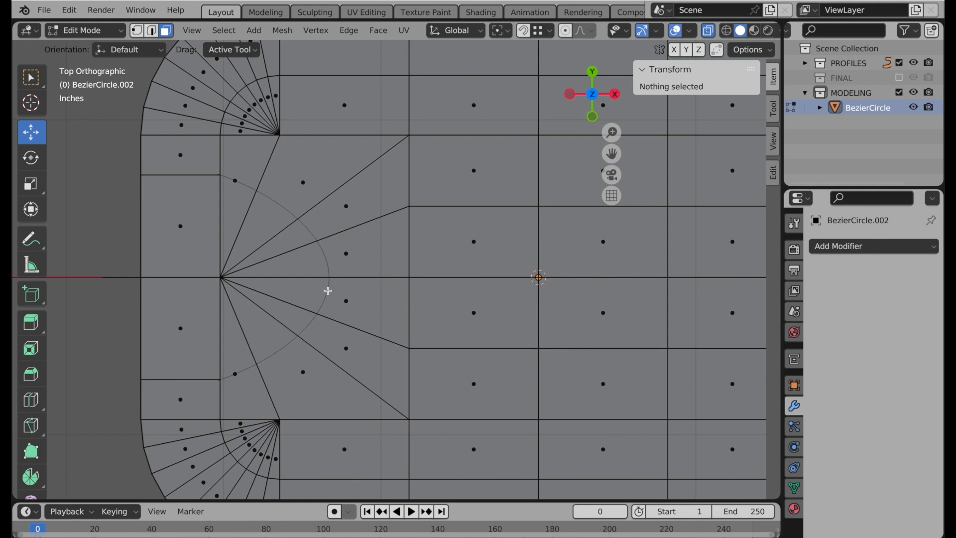
Knife-cut along the lower half of the curved profile, crossing each spoke from the rim edge to the centre line
scroll(327, 291, "up", 1)
middle_click_drag(57, 224, 59, 166, "shift")
key("k")
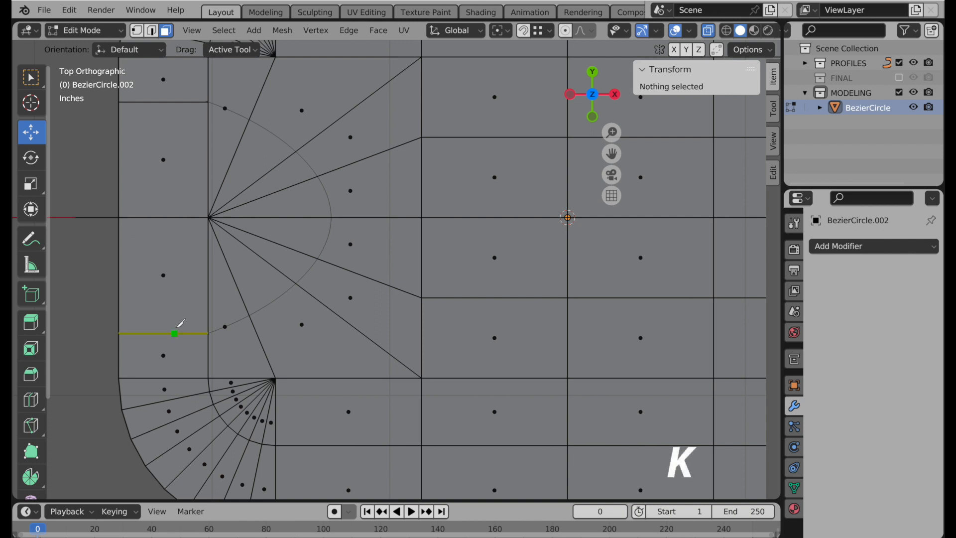
left_click(208, 333)
left_click(250, 317)
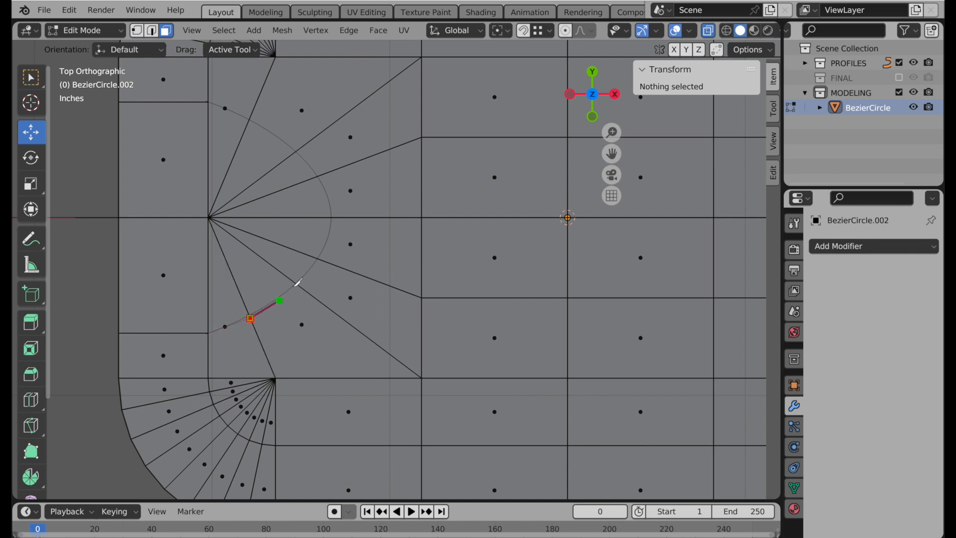
left_click(299, 286)
left_click(320, 260)
left_click(334, 218)
key("Return")
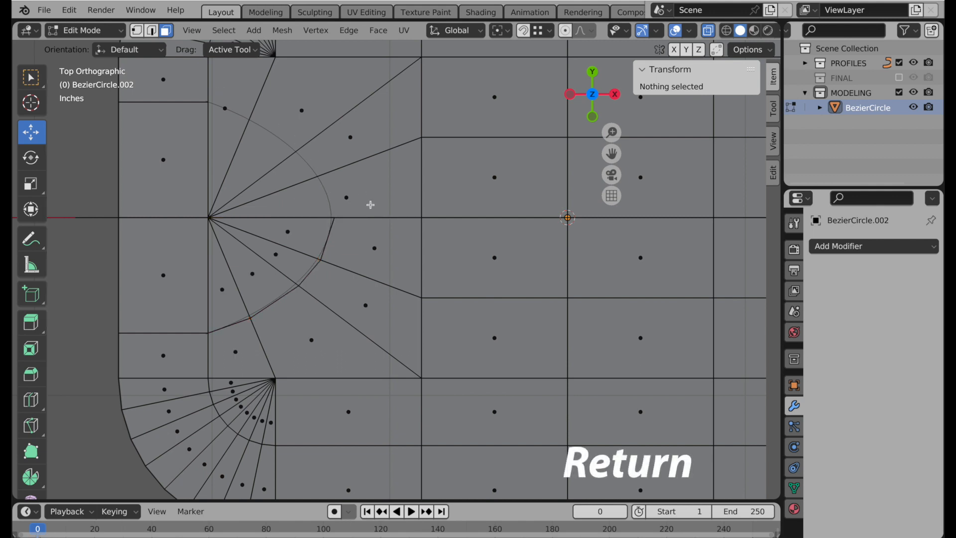
In vertex mode with Tweak dragging, move the two middle vertices of the new cut closer to the curved profile
scroll(356, 235, "up", 4)
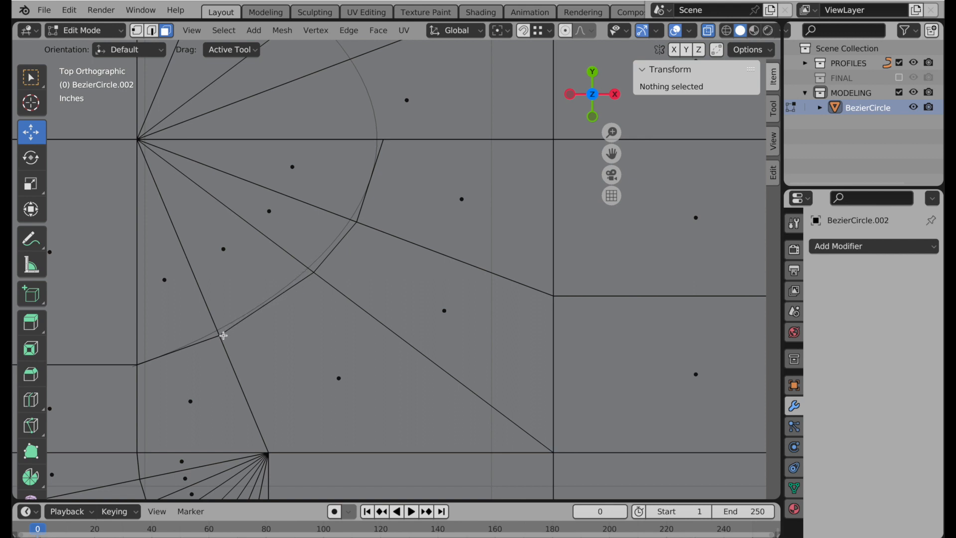
left_click(136, 30)
left_click(220, 50)
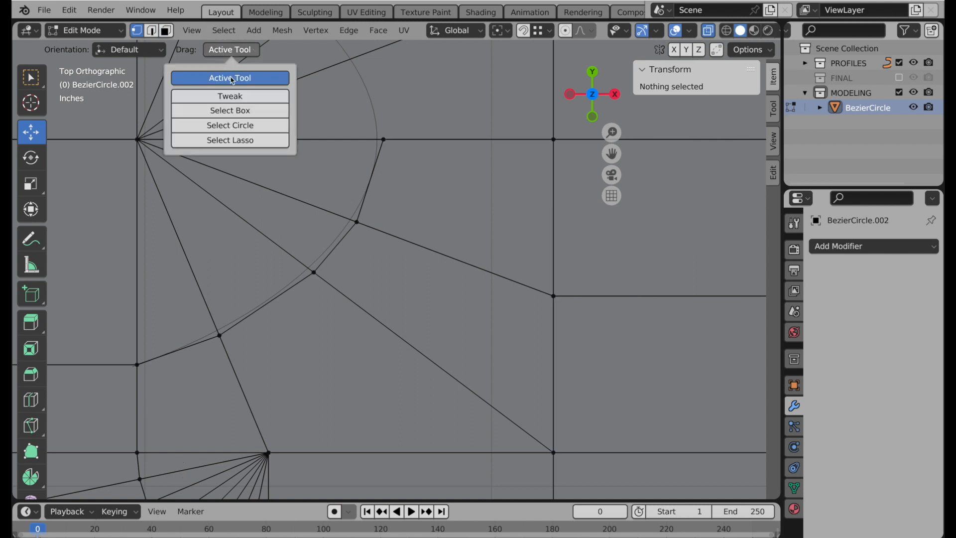
left_click(230, 95)
left_click(313, 273)
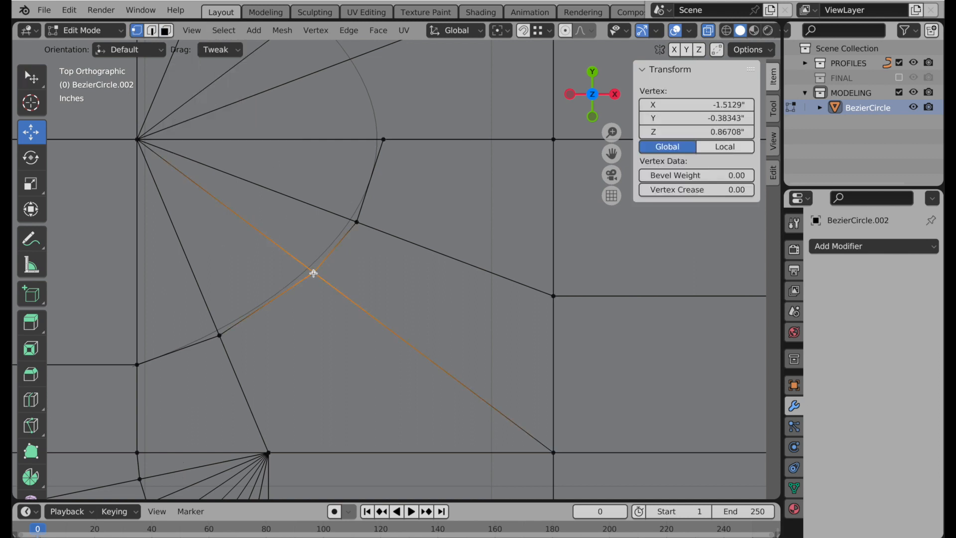
left_click_drag(310, 273, 299, 279)
left_click(357, 222)
left_click_drag(357, 224, 354, 225)
left_click_drag(300, 280, 295, 288)
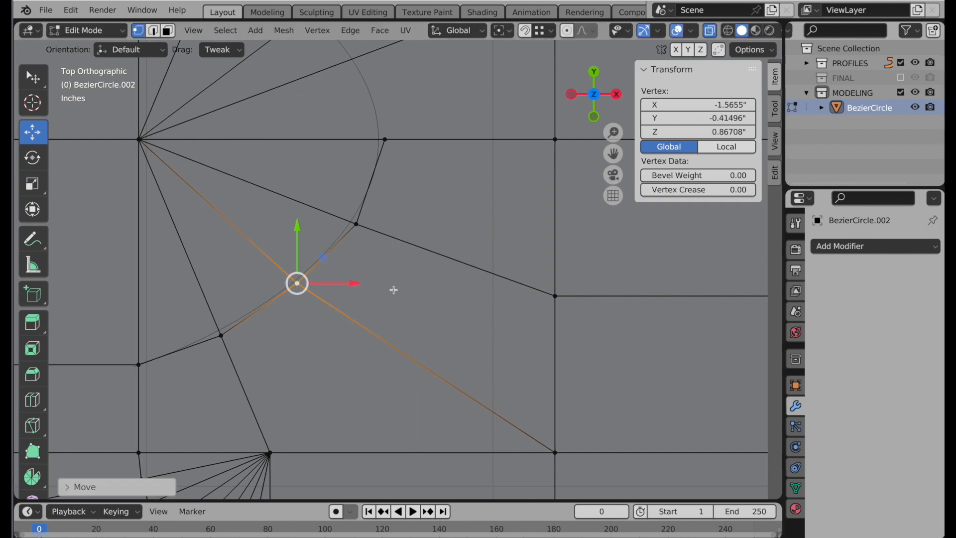
Select the four uncut spoke faces above the centre line in face mode and delete them
scroll(397, 223, "down", 2)
middle_click_drag(378, 260, 386, 373, "shift")
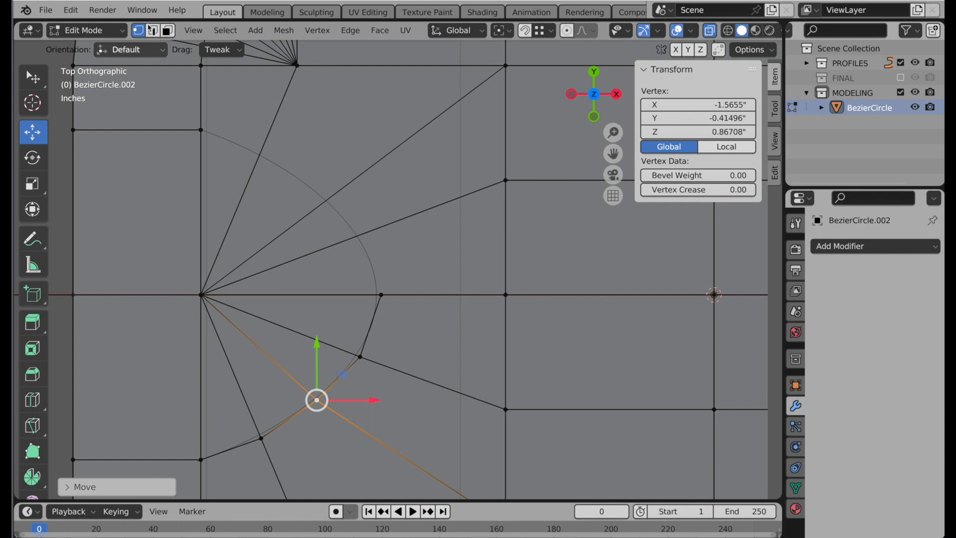
left_click(167, 30)
left_click(224, 138)
left_click(334, 141, "shift")
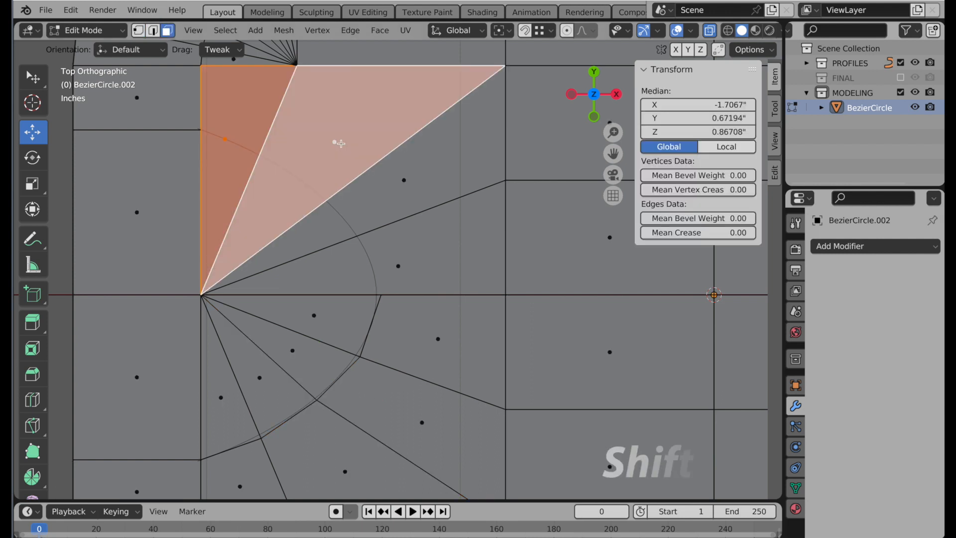
left_click(404, 179, "shift")
left_click(405, 265, "shift")
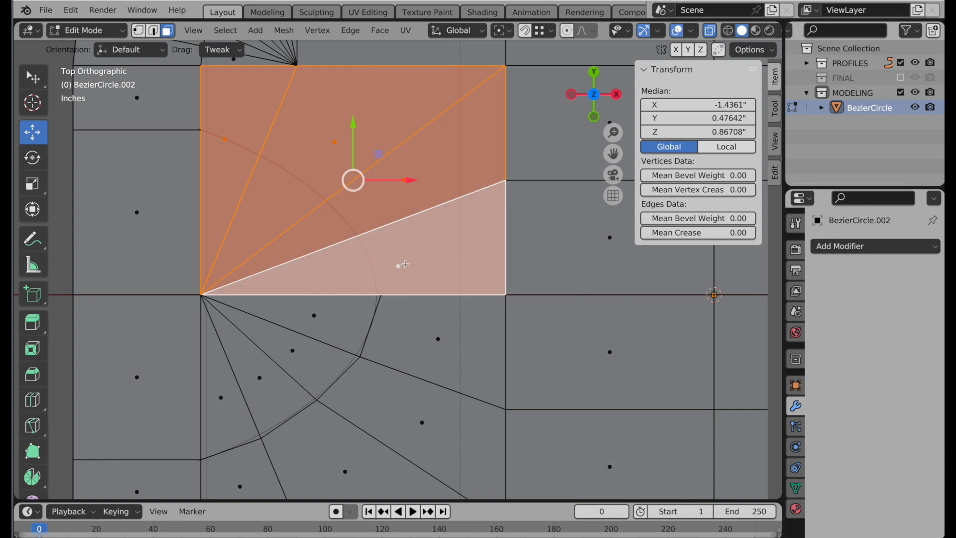
key("x")
left_click(405, 264)
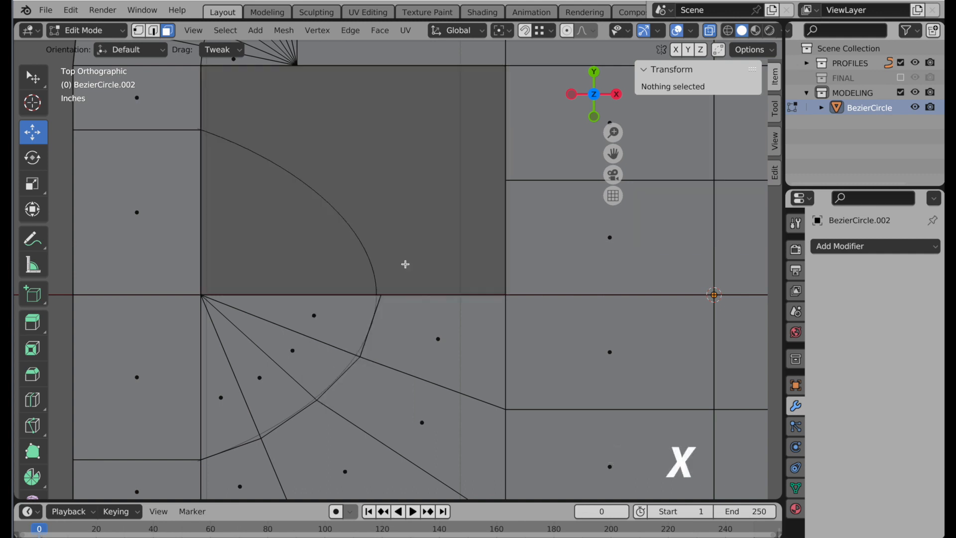
Set the Move tool's drag action to Select Box and box-select the eight spoke faces below the centre line
middle_click_drag(424, 340, 428, 308, "shift")
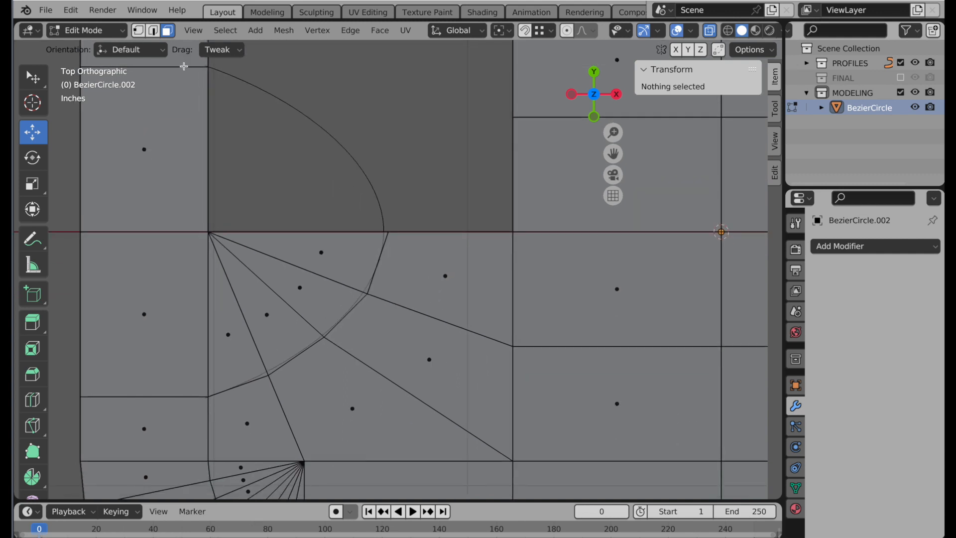
left_click(218, 51)
left_click(229, 111)
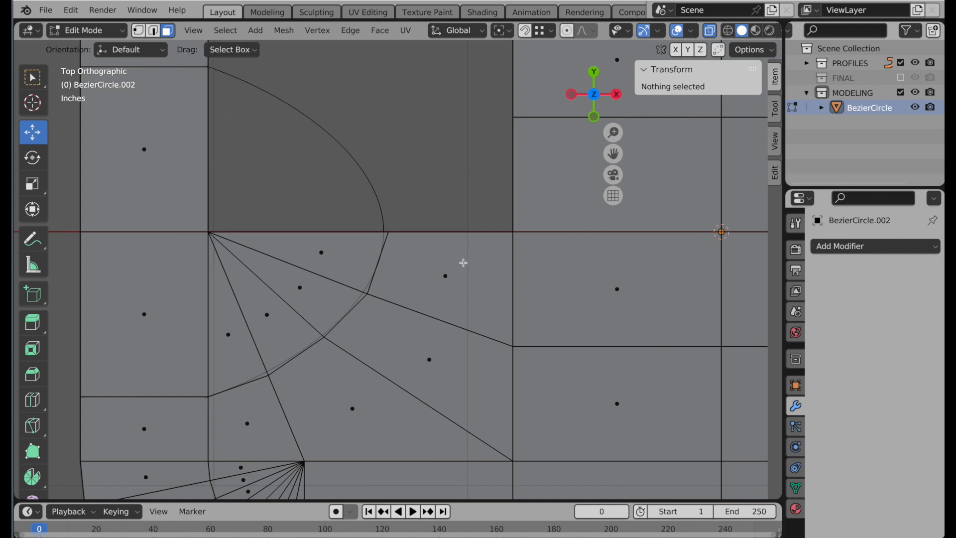
left_click_drag(463, 243, 225, 438)
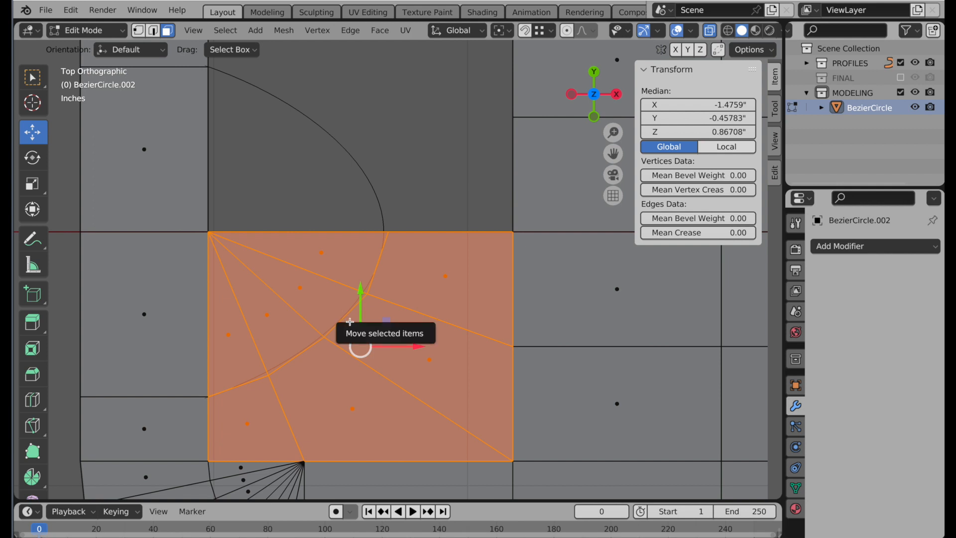
With vertex snapping on, place the 3D cursor on the spokes' centre vertex and set the pivot point to 3D Cursor
left_click(31, 104)
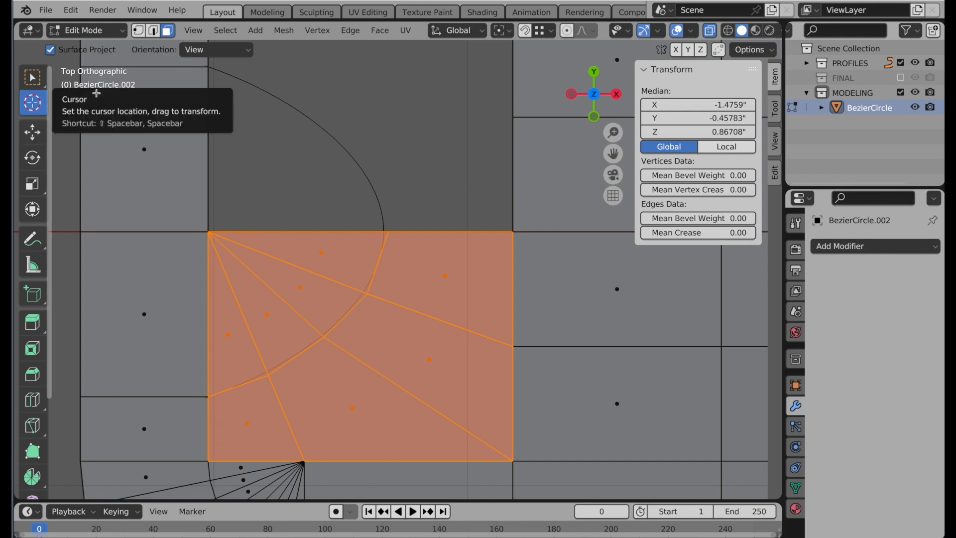
left_click(525, 31)
left_click(546, 31)
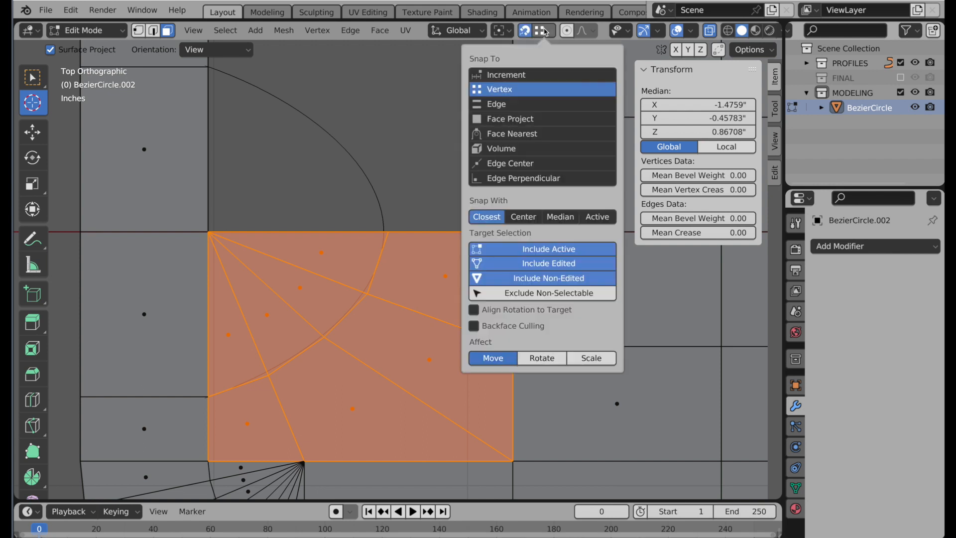
left_click_drag(151, 118, 206, 231)
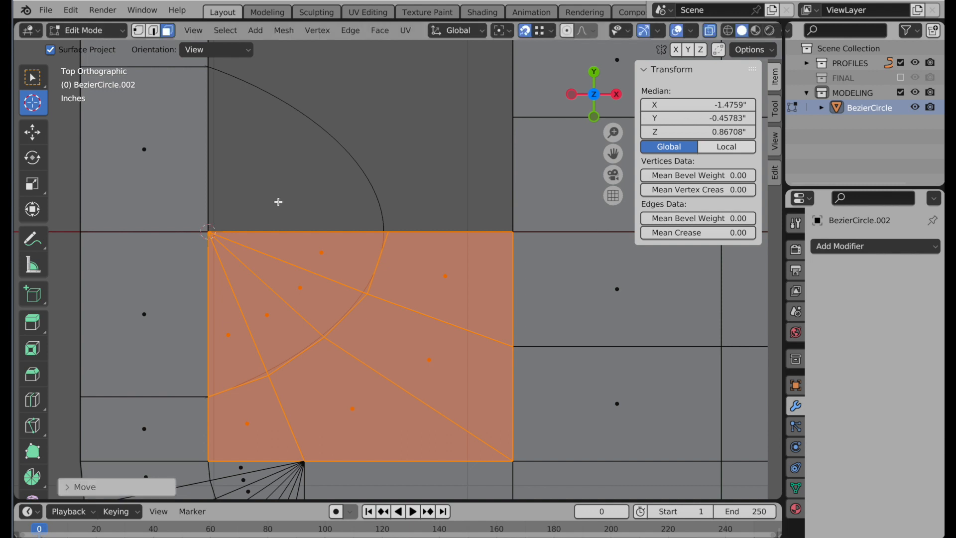
key("period")
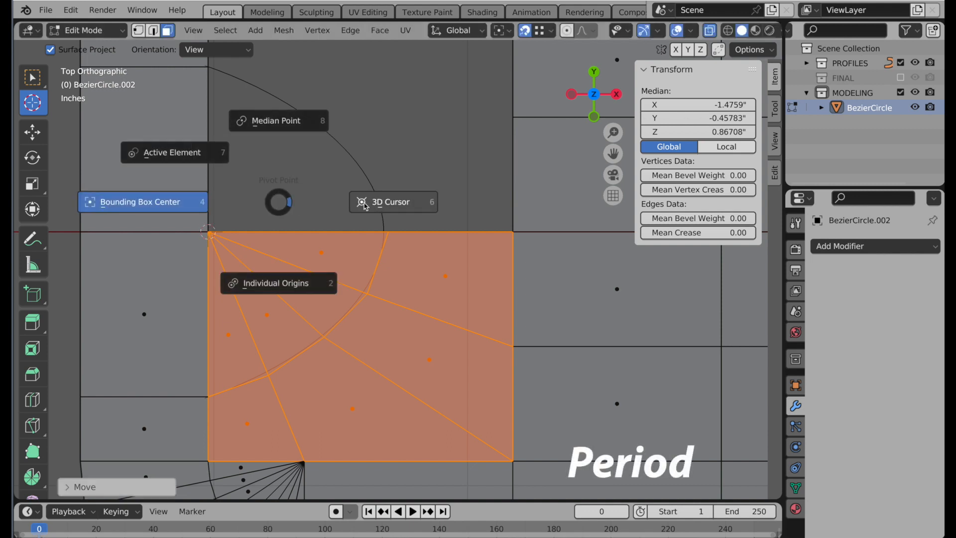
left_click(393, 207)
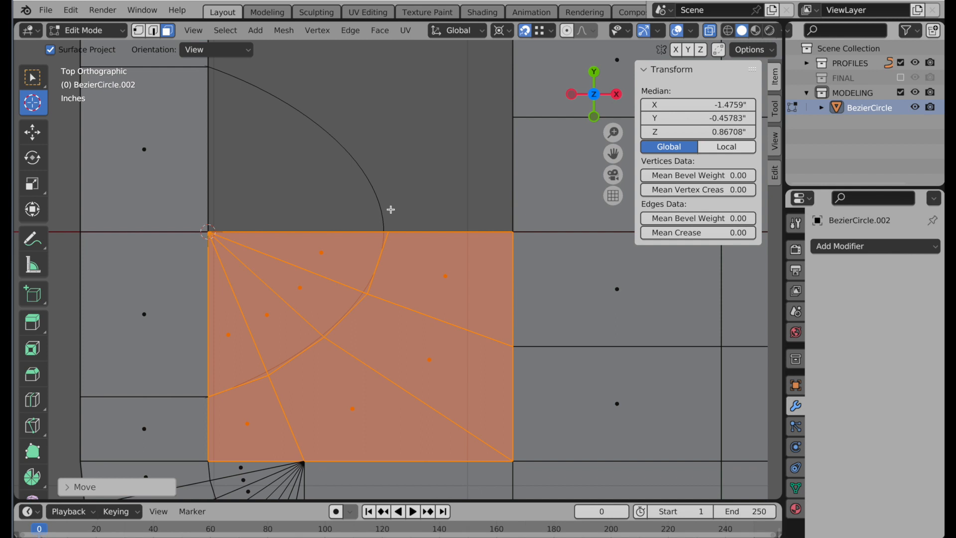
Duplicate the selected spoke faces in place and mirror the copy above the centre line by scaling -1 along Y
left_click(32, 132)
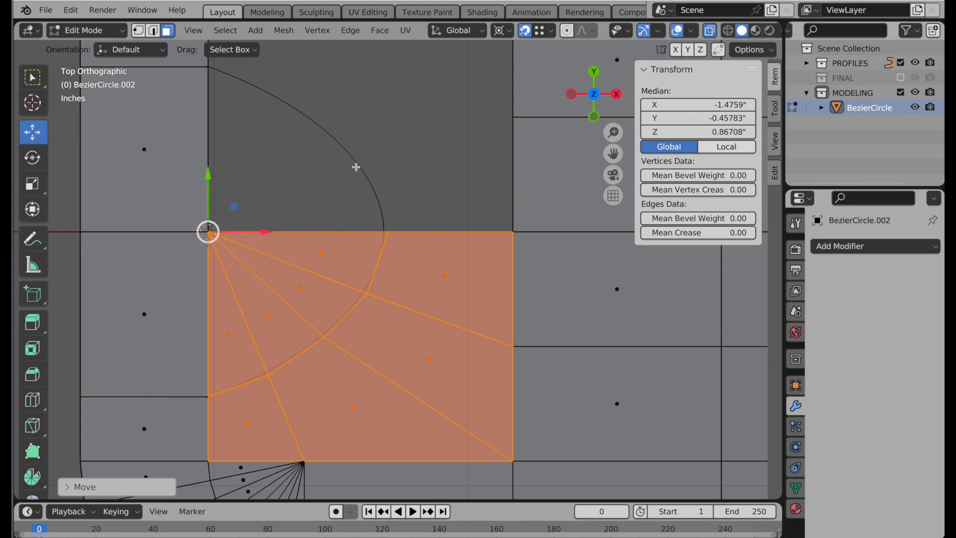
key("shift+d")
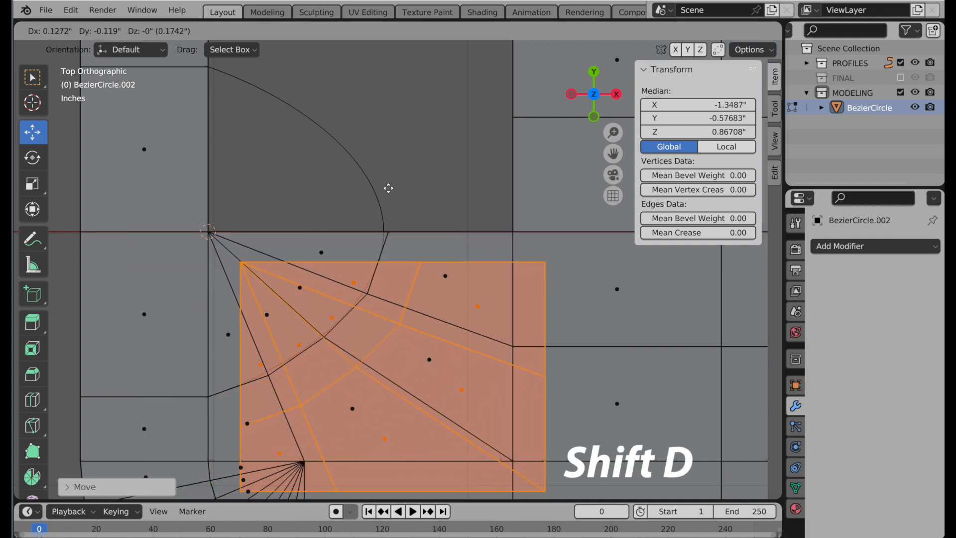
key("Escape")
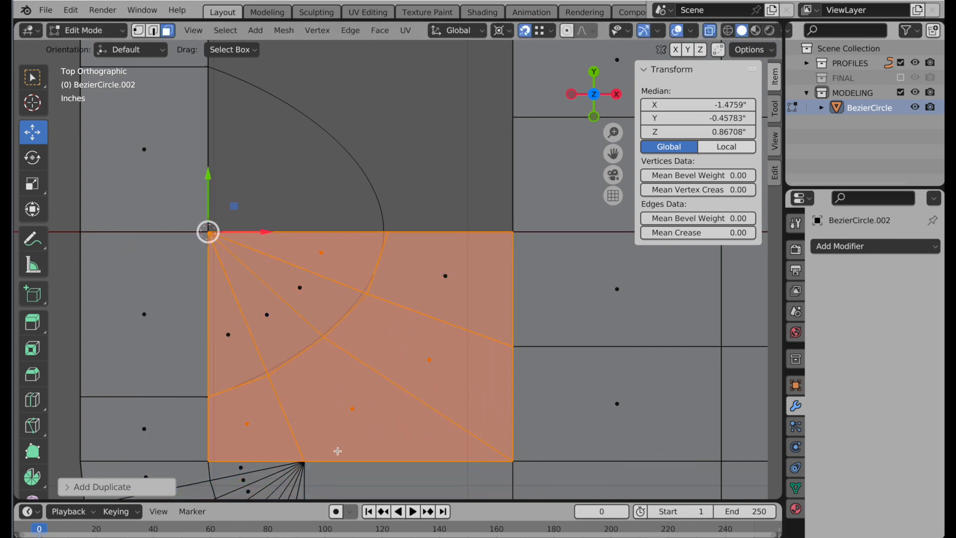
key("s")
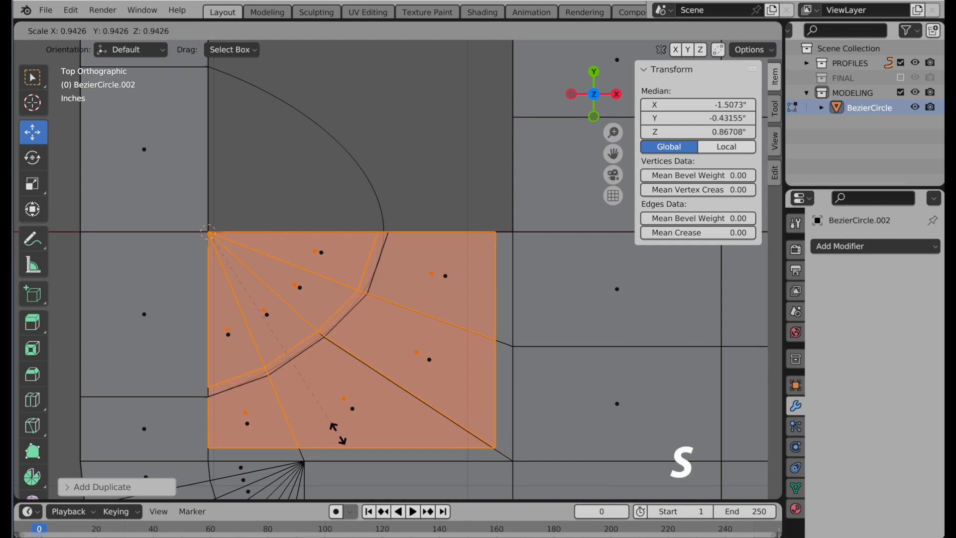
key("y")
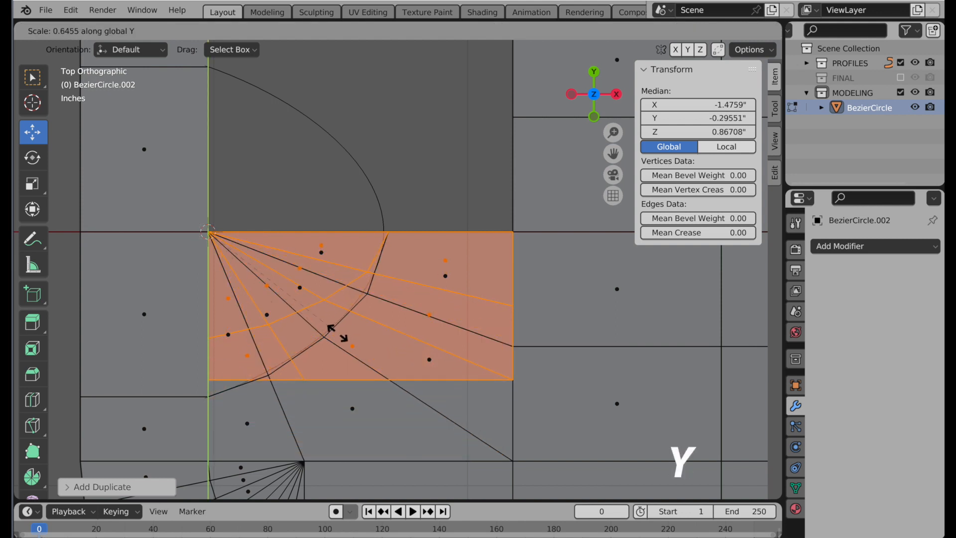
type("-1")
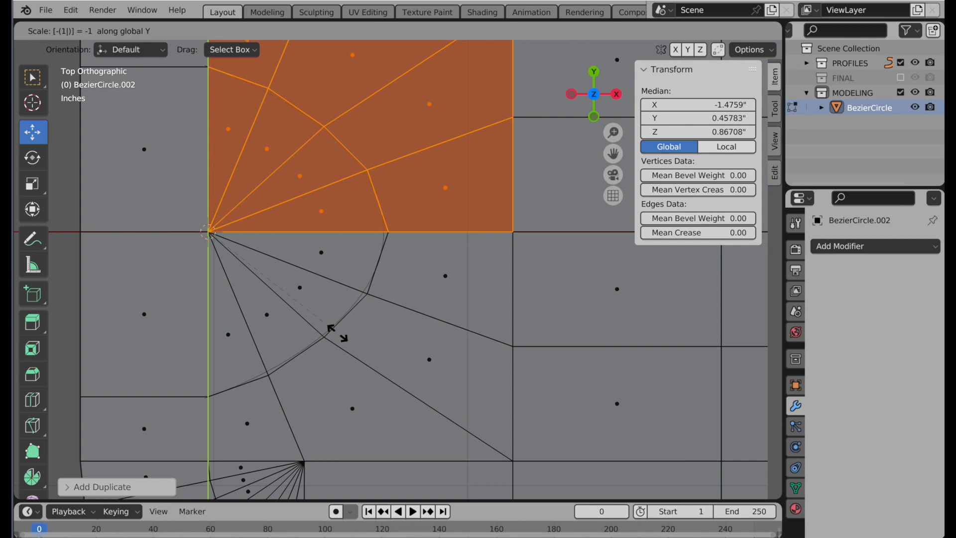
key("Return")
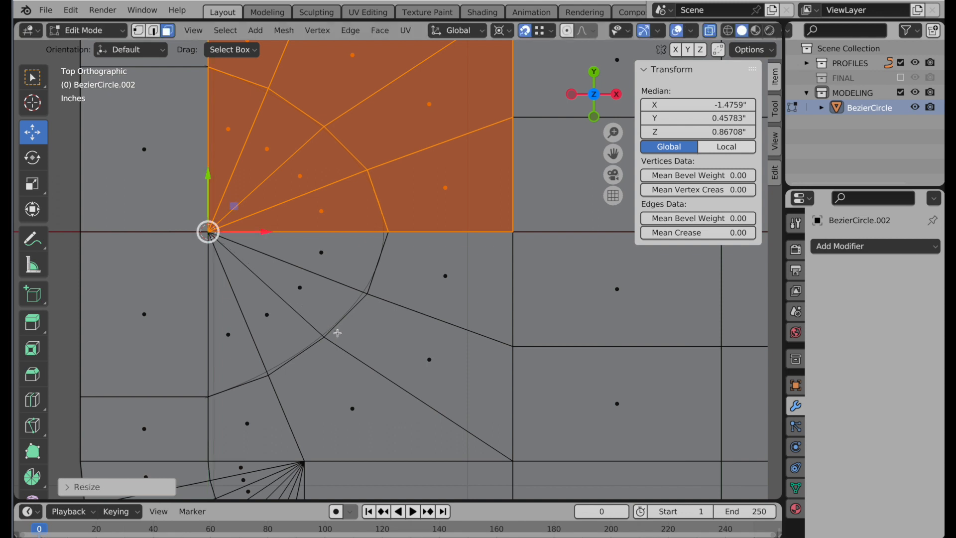
Flip the normals of the mirrored spoke faces
left_click(281, 31)
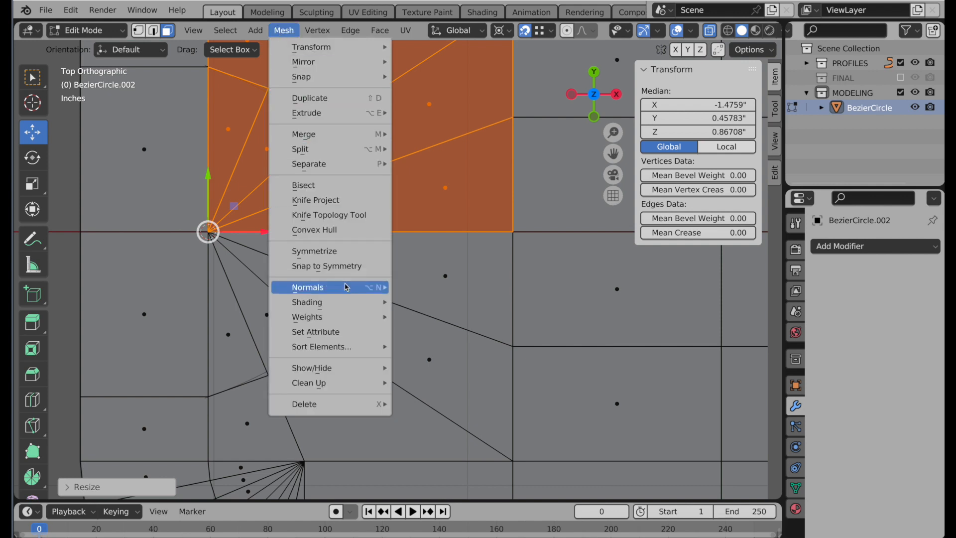
mouse_move(349, 287)
left_click(426, 287)
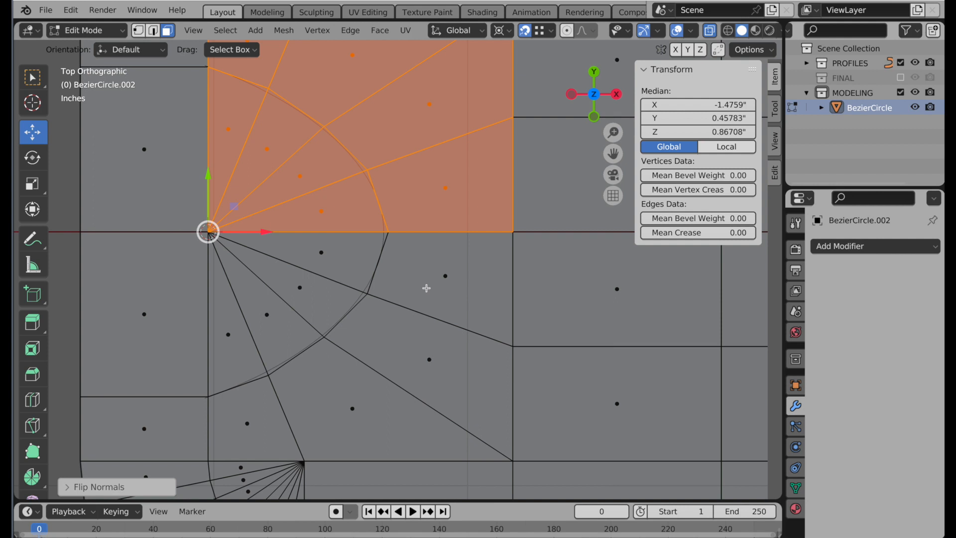
Select the whole lid mesh and merge its vertices by distance, then select the vertex at the curved outline's tip
key("a")
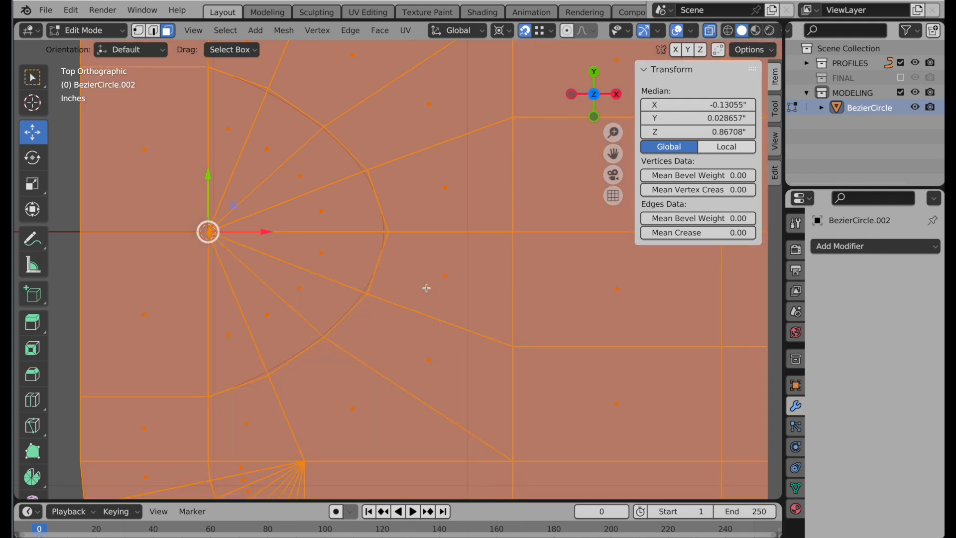
left_click(140, 32)
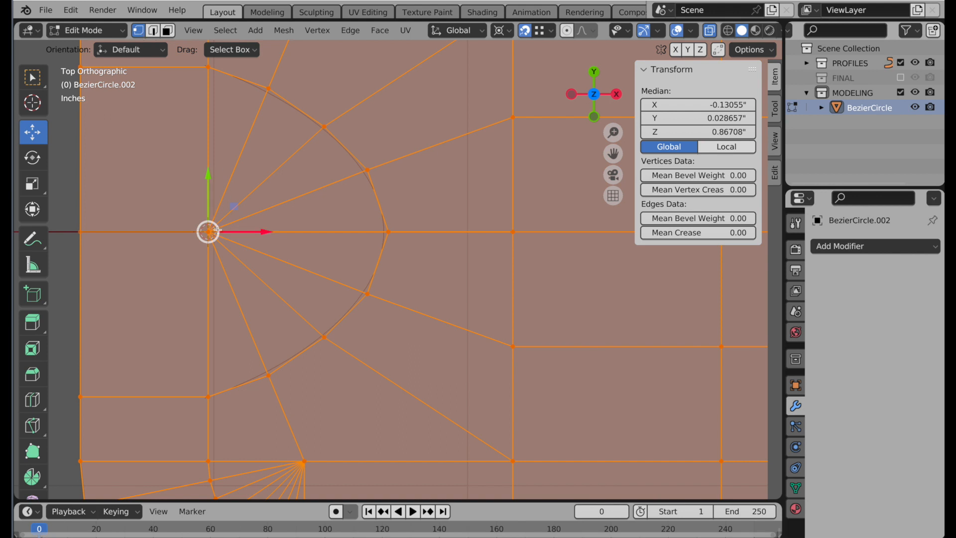
right_click(520, 136)
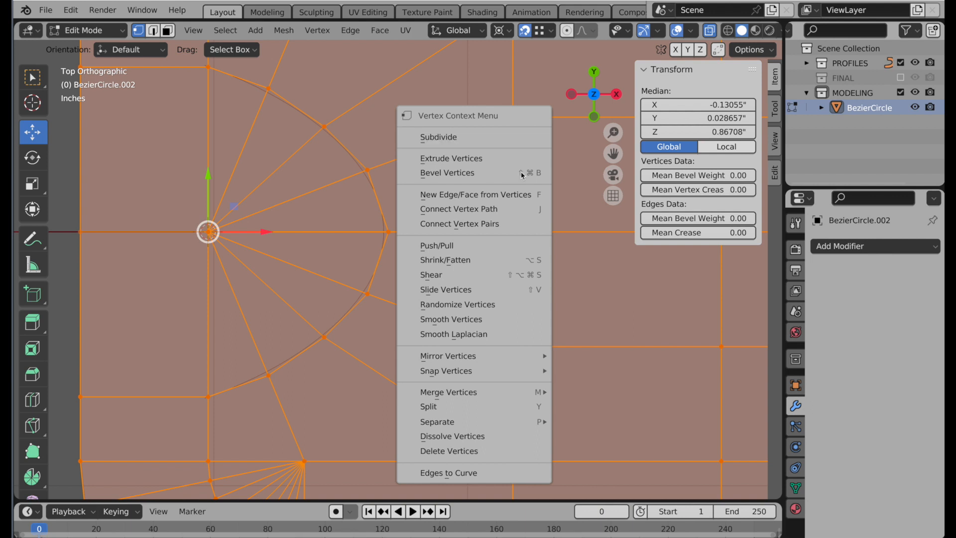
mouse_move(525, 396)
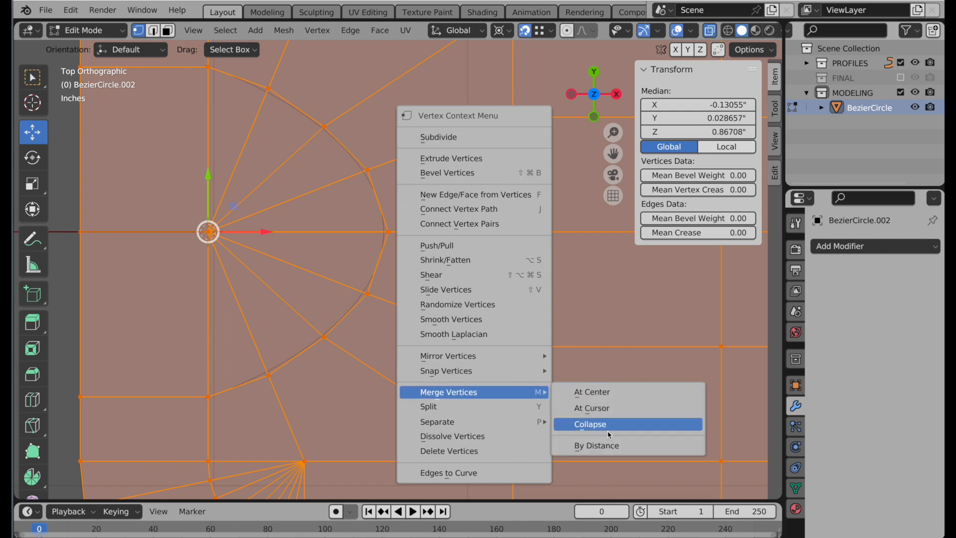
left_click(606, 445)
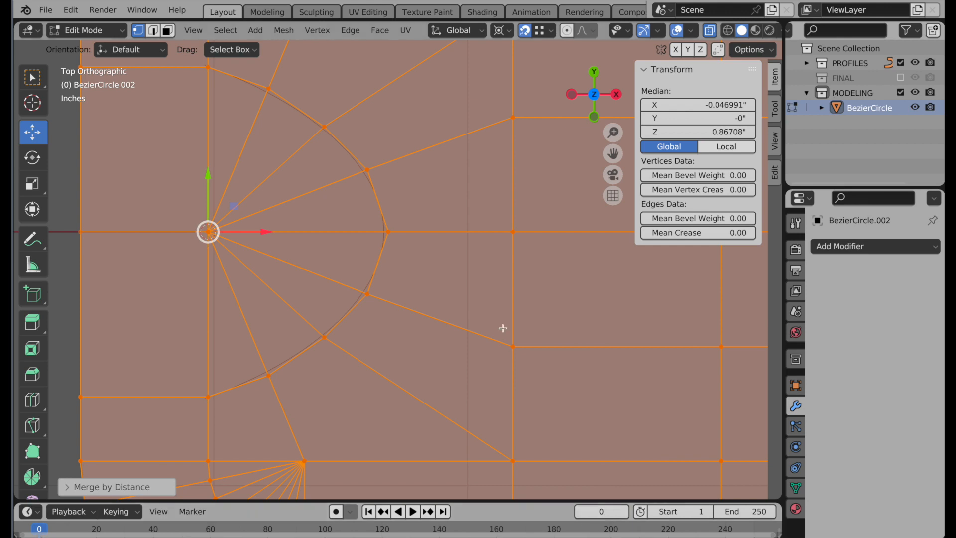
scroll(358, 279, "down", 3)
left_click(359, 273)
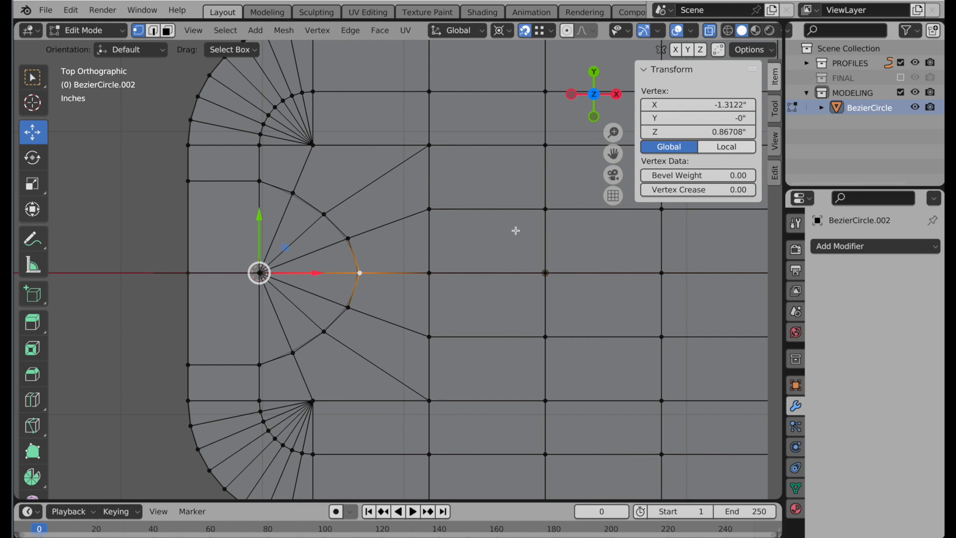
Hide the lid mesh, show the FINAL collection without X-ray, and examine the recessed lid shape around the pull tab
middle_click_drag(456, 327, 431, 254)
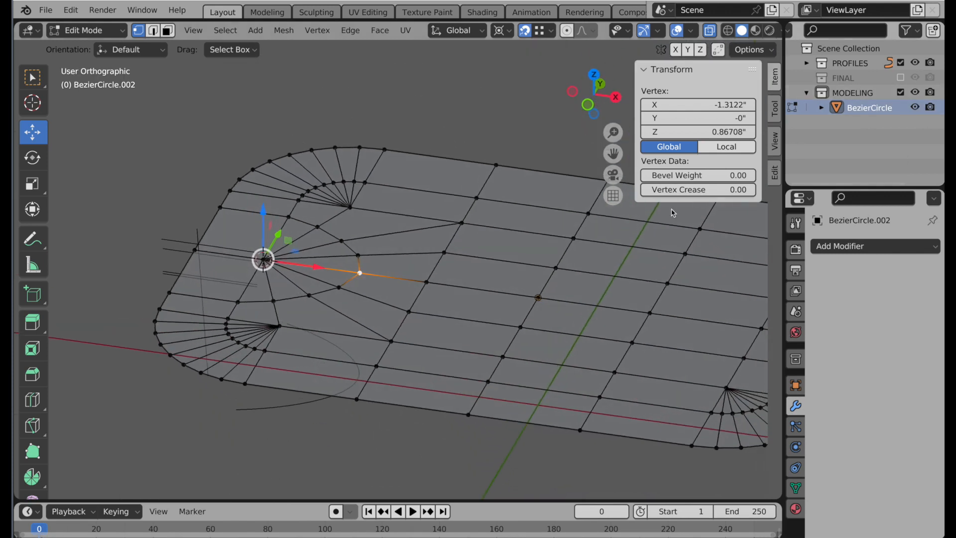
key("Tab")
left_click(916, 108)
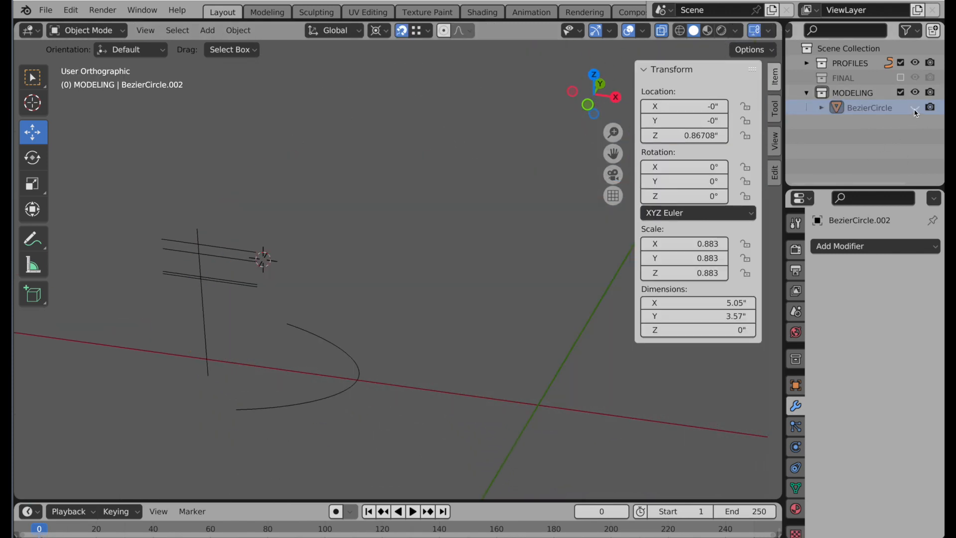
left_click(901, 78)
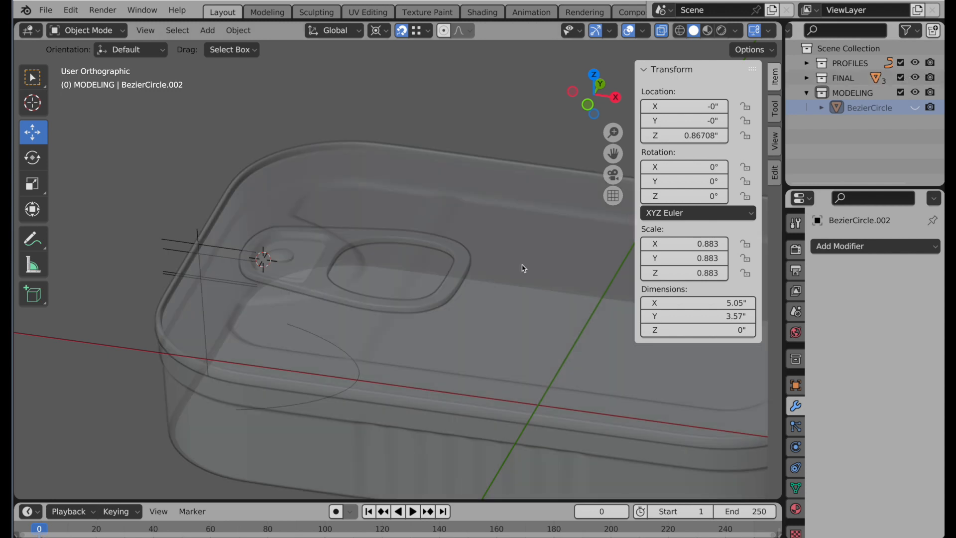
key("alt+z")
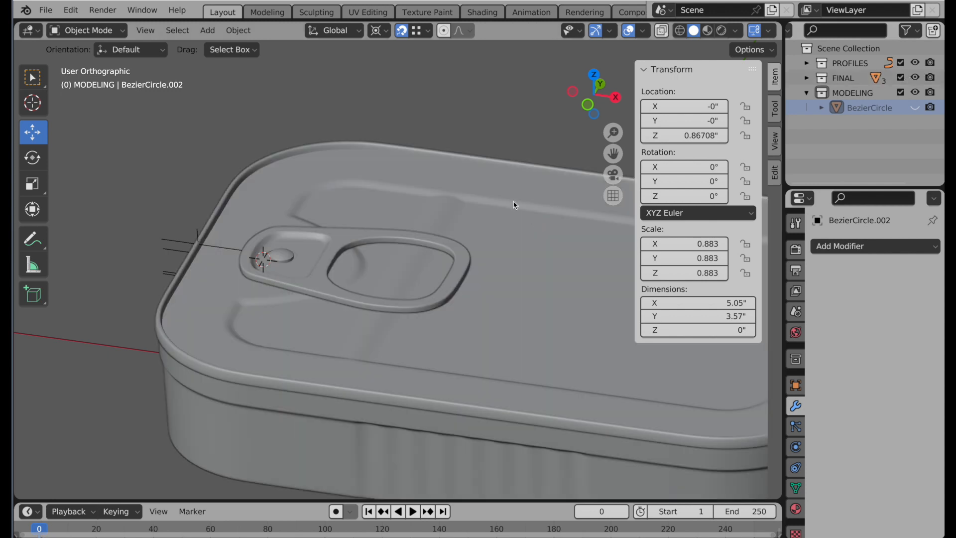
middle_click_drag(516, 204, 484, 235)
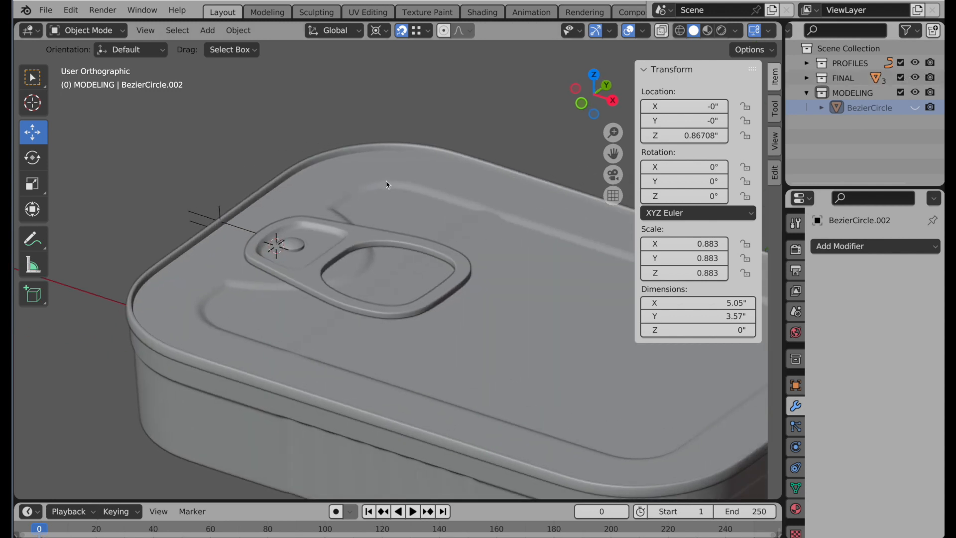
middle_click_drag(236, 321, 218, 331)
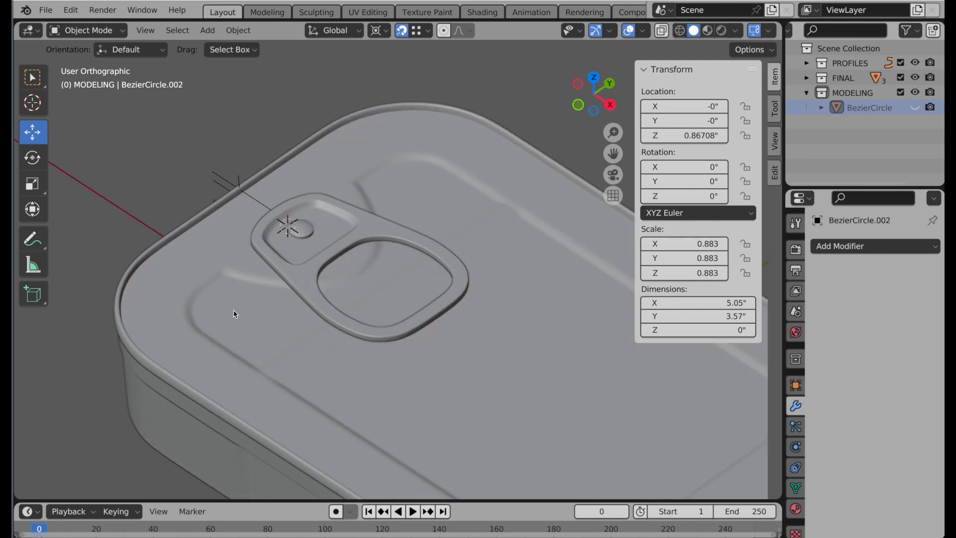
middle_click_drag(481, 357, 510, 335)
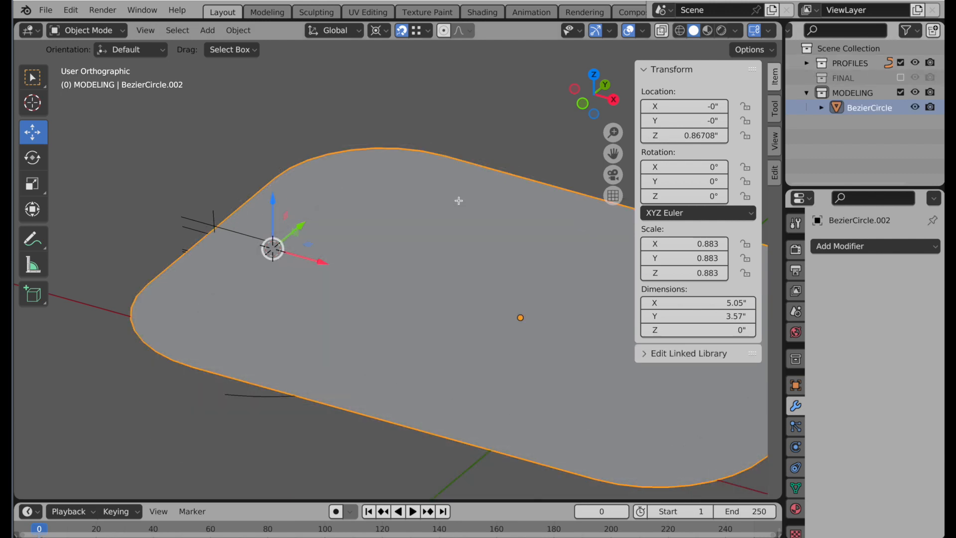
Select the edge loops of the curved tab outline and the inner rounded rectangle on the lid mesh from the top view
key("Tab")
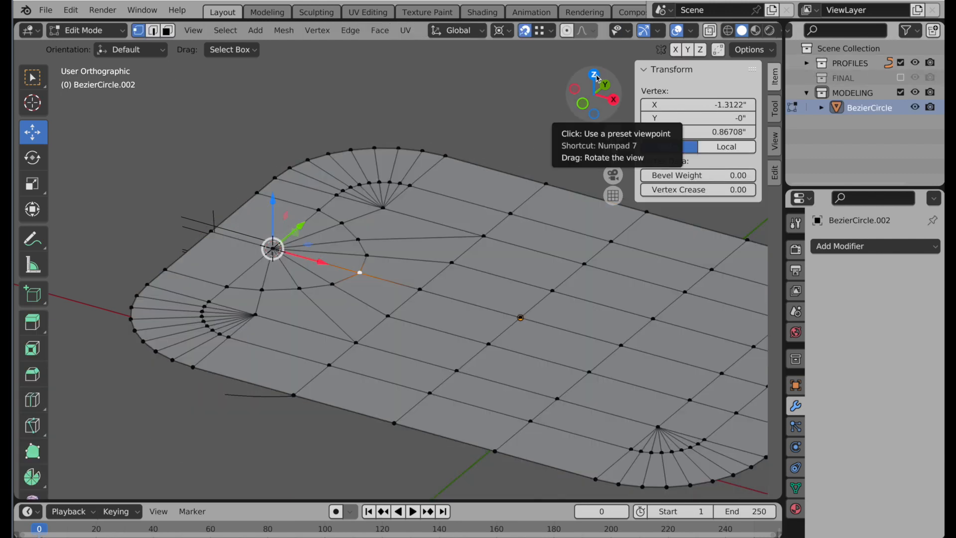
left_click(597, 78)
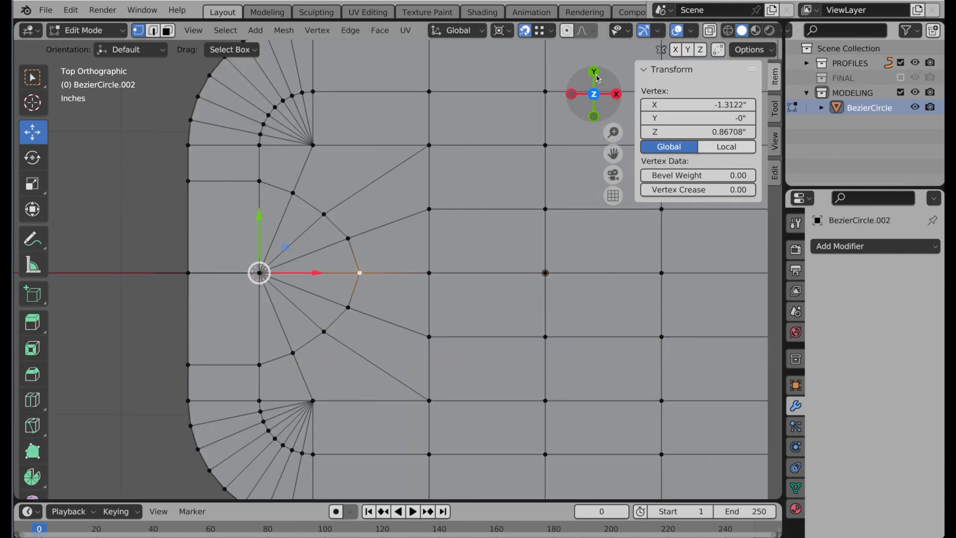
left_click(153, 31)
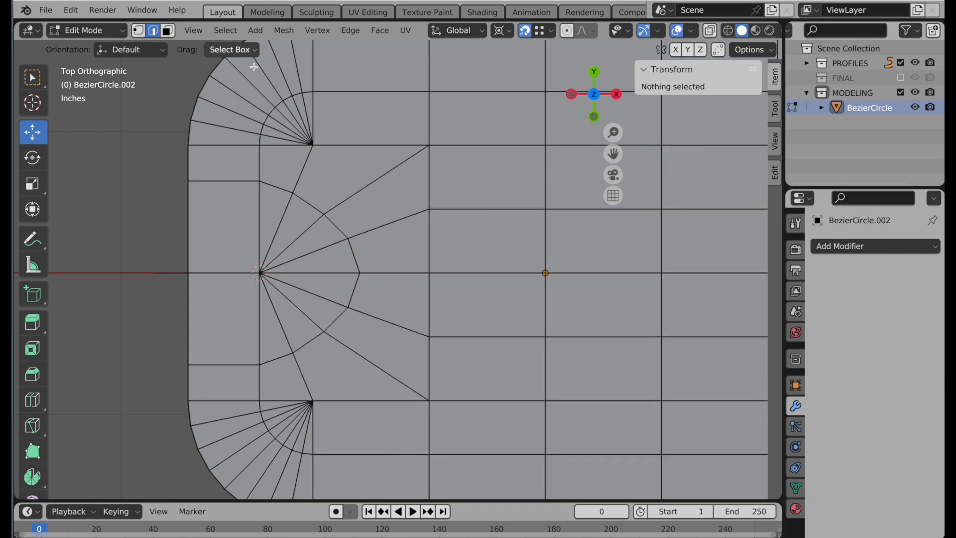
left_click(276, 186, "alt")
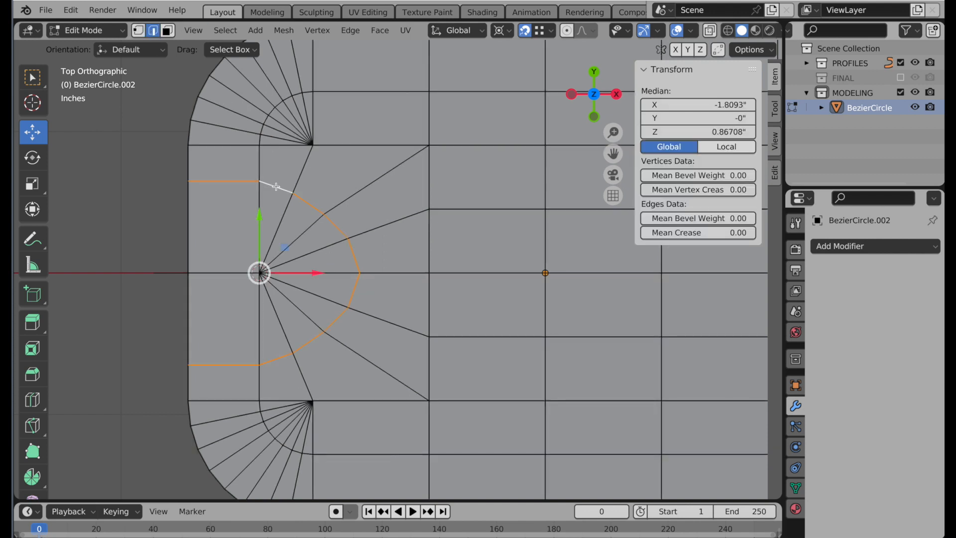
key("shift")
left_click(258, 165, "alt+shift")
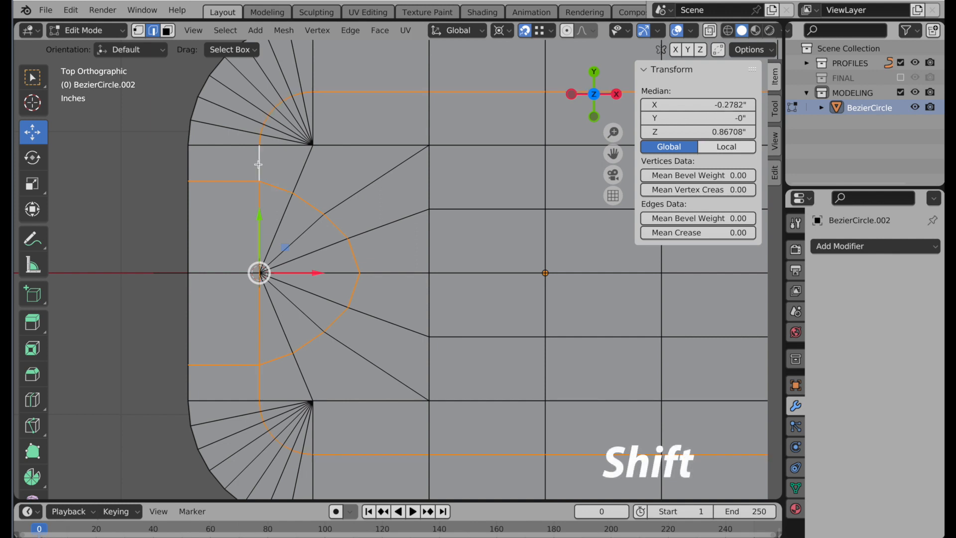
Bevel the selected edge loops with 2 segments into a narrow, even band
scroll(255, 263, "up", 1)
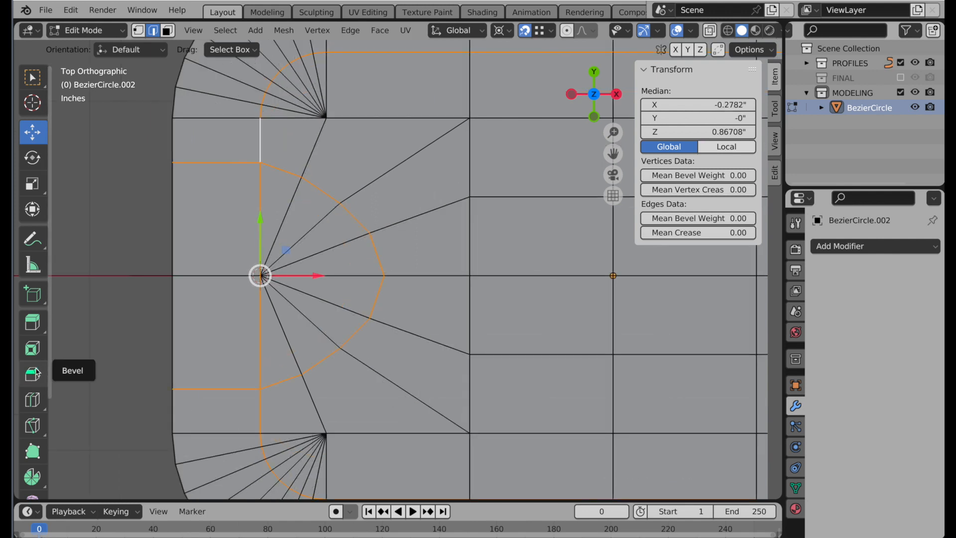
left_click(36, 370)
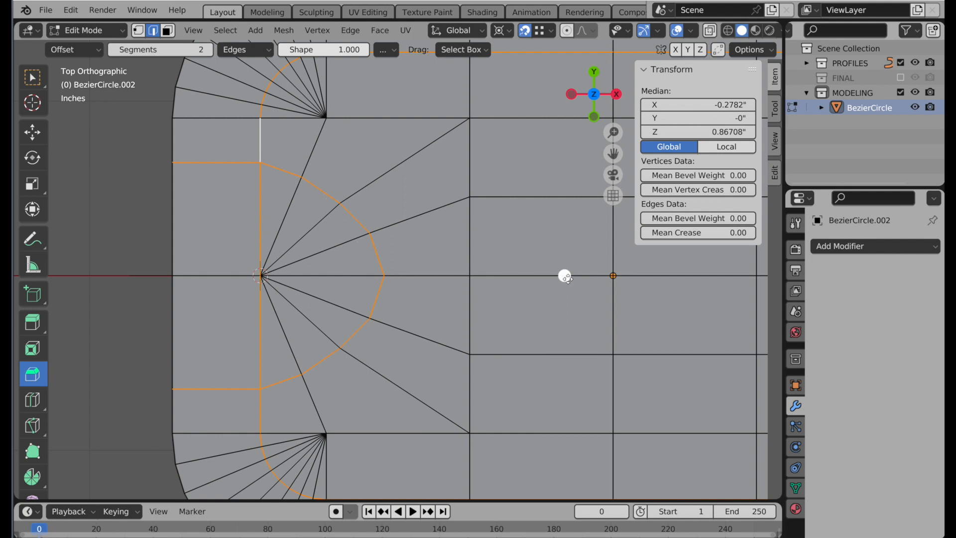
mouse_move(565, 277)
left_mouse_down()
mouse_move(551, 278)
mouse_move(561, 279)
left_mouse_up()
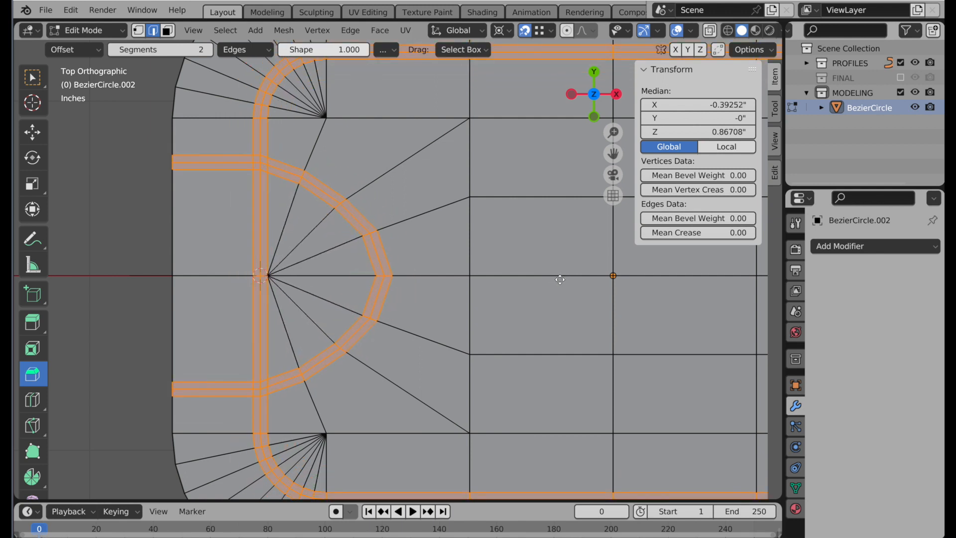
left_click_drag(561, 279, 544, 275)
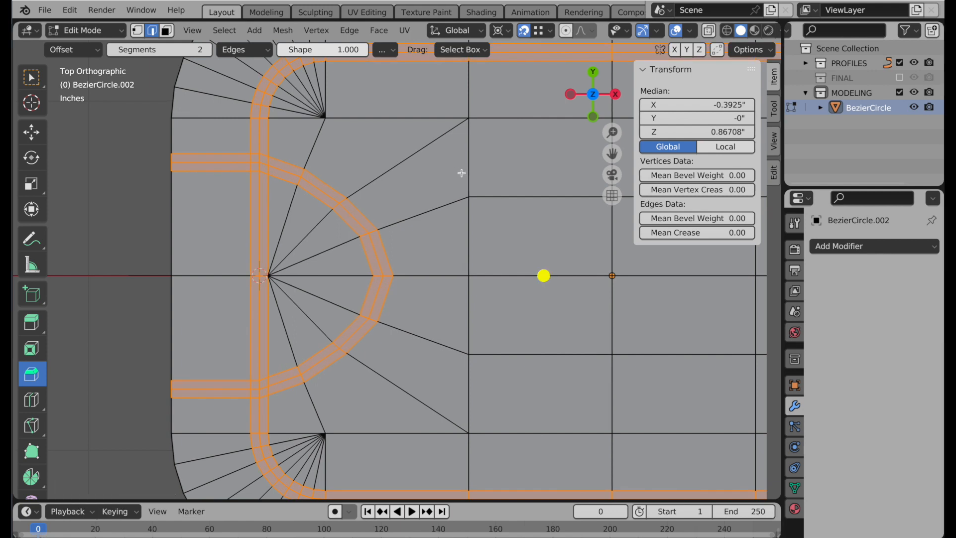
Show the mesh in wireframe with X-ray and lasso-select the central panel faces inside the beveled band, beginning beside the curved tab outline
scroll(461, 174, "down", 1)
middle_click_drag(461, 175, 391, 204, "shift")
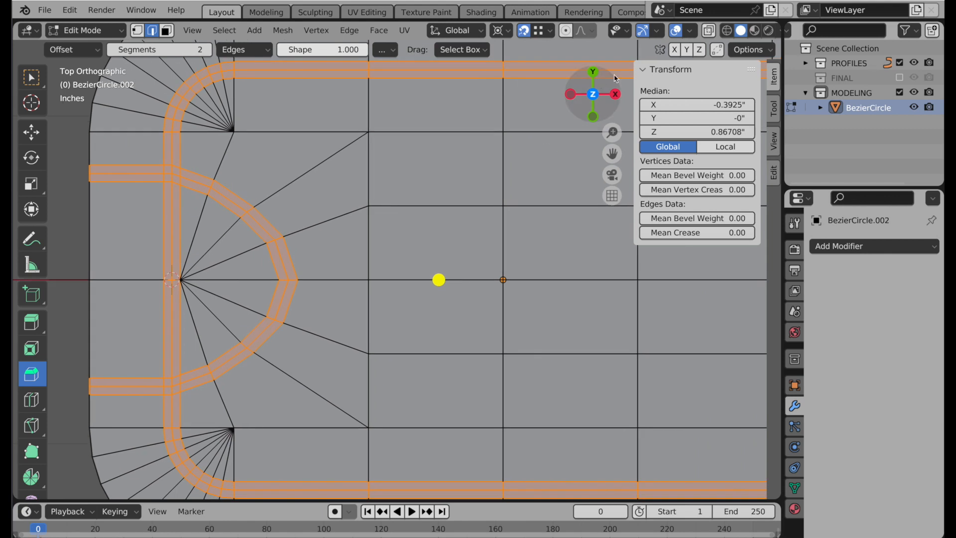
left_click(727, 30)
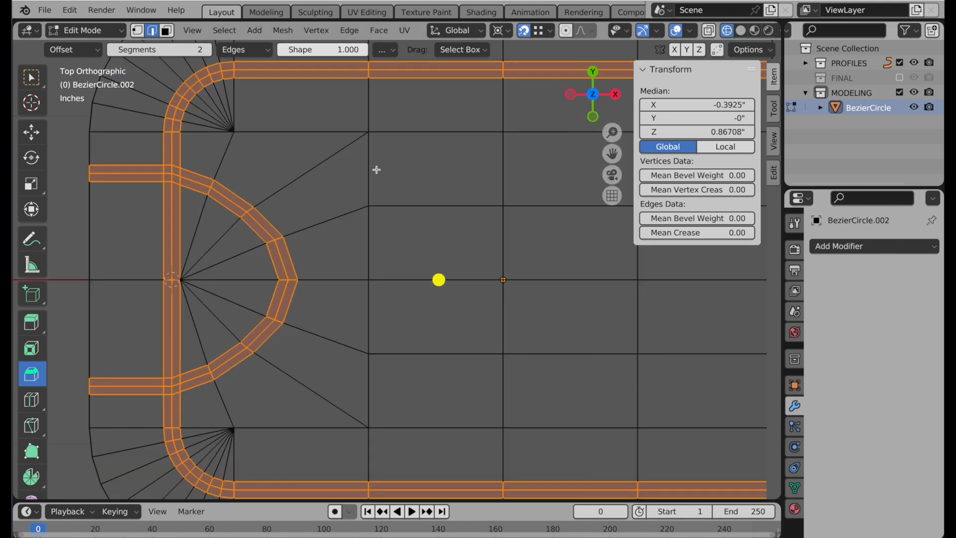
left_click(166, 31)
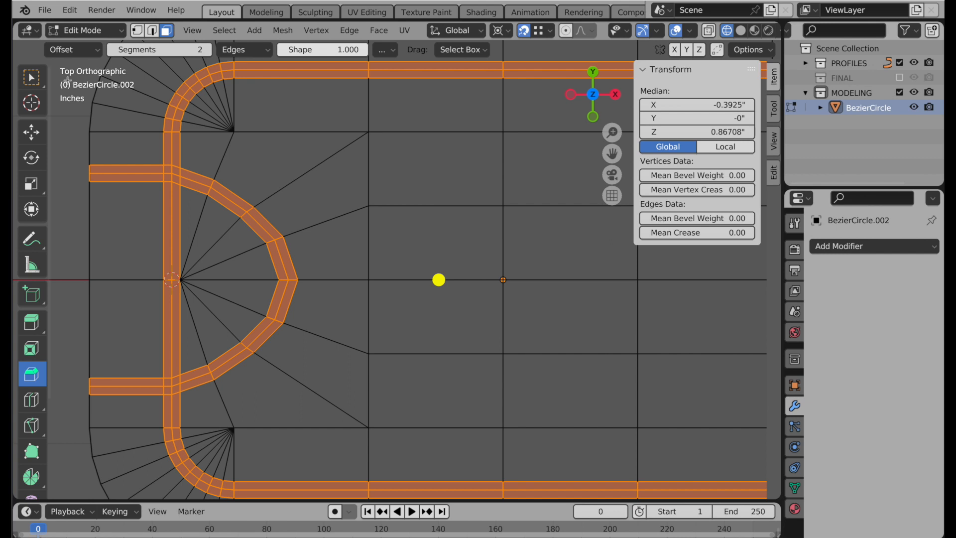
left_click(31, 77)
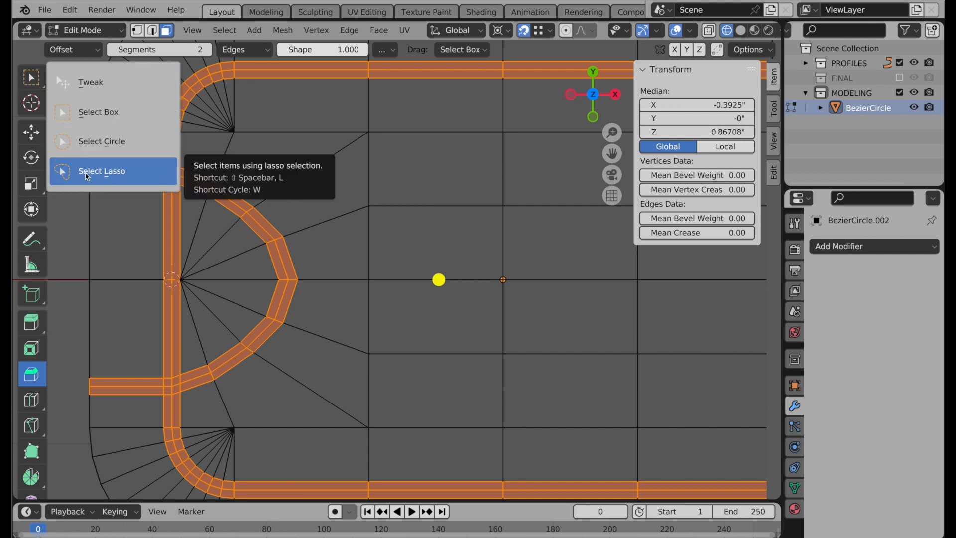
left_click(87, 175)
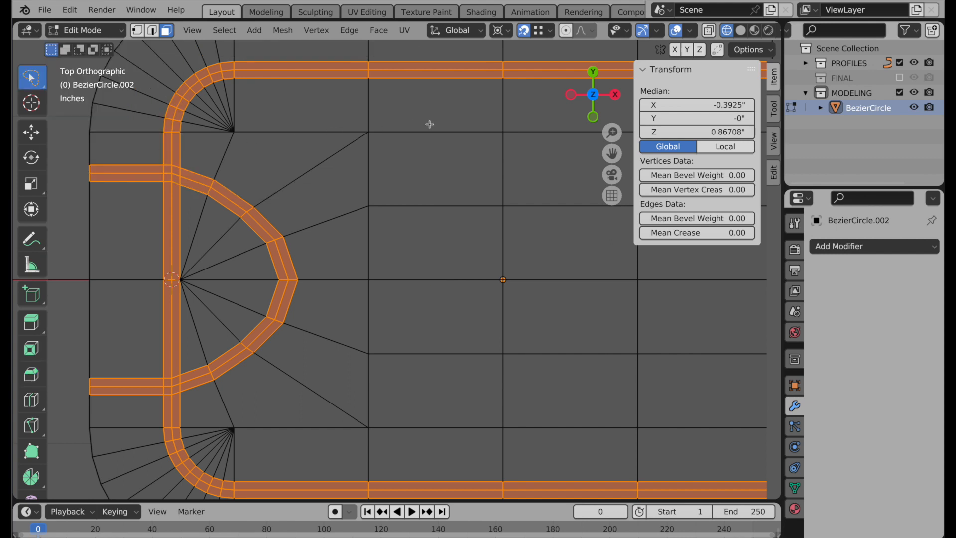
key("alt+z")
mouse_move(386, 92)
left_mouse_down()
mouse_move(220, 87)
mouse_move(191, 122)
mouse_move(193, 155)
mouse_move(293, 220)
mouse_move(314, 337)
mouse_move(446, 376)
mouse_move(475, 144)
mouse_move(460, 94)
left_mouse_up()
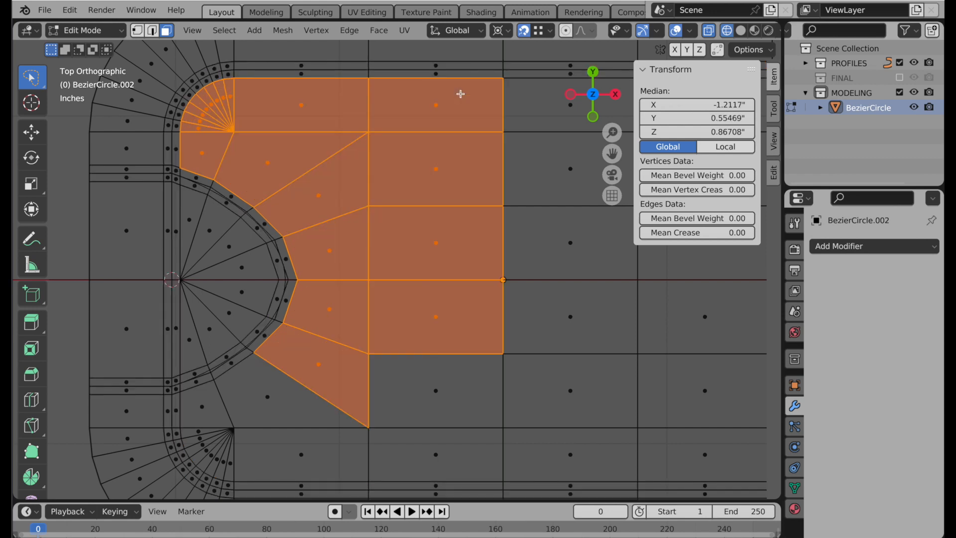
Extend the lasso selection to all remaining panel faces inside the beveled band, including the far rounded corners
scroll(457, 184, "down", 3, "shift")
mouse_move(288, 268)
left_mouse_down()
mouse_move(198, 308)
mouse_move(194, 364)
mouse_move(219, 388)
mouse_move(420, 378)
mouse_move(513, 343)
left_mouse_up()
mouse_move(528, 245)
middle_mouse_down("shift")
mouse_move(277, 275)
mouse_move(256, 287)
middle_mouse_up("shift")
mouse_move(213, 409)
left_mouse_down()
mouse_move(386, 401)
mouse_move(494, 420)
mouse_move(531, 399)
mouse_move(536, 354)
mouse_move(531, 150)
mouse_move(478, 82)
mouse_move(226, 106)
left_mouse_up()
middle_click_drag(381, 136, 360, 227, "shift")
mouse_move(517, 188)
left_mouse_down()
mouse_move(473, 129)
mouse_move(393, 139)
mouse_move(246, 134)
mouse_move(211, 179)
left_mouse_up()
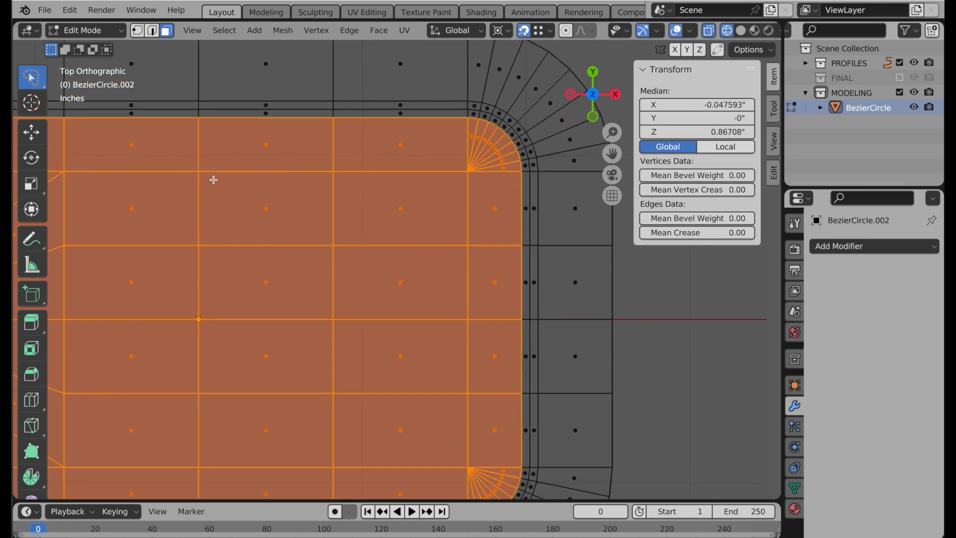
Switch to a perspective view and lower the selected panel faces about 0.047" along Z
scroll(237, 209, "down", 2)
scroll(215, 281, "down", 2)
middle_click_drag(216, 280, 291, 220, "shift")
scroll(319, 164, "up", 3)
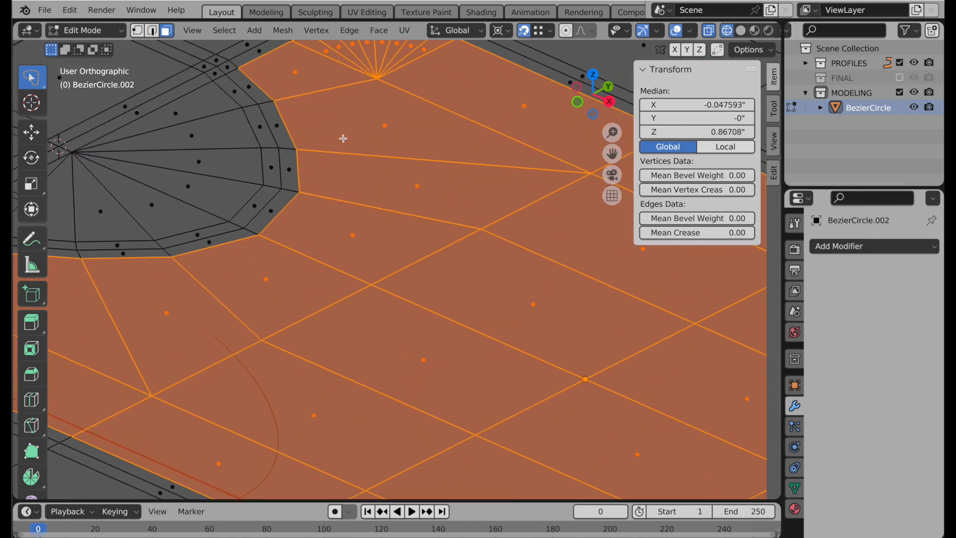
scroll(330, 153, "down", 2)
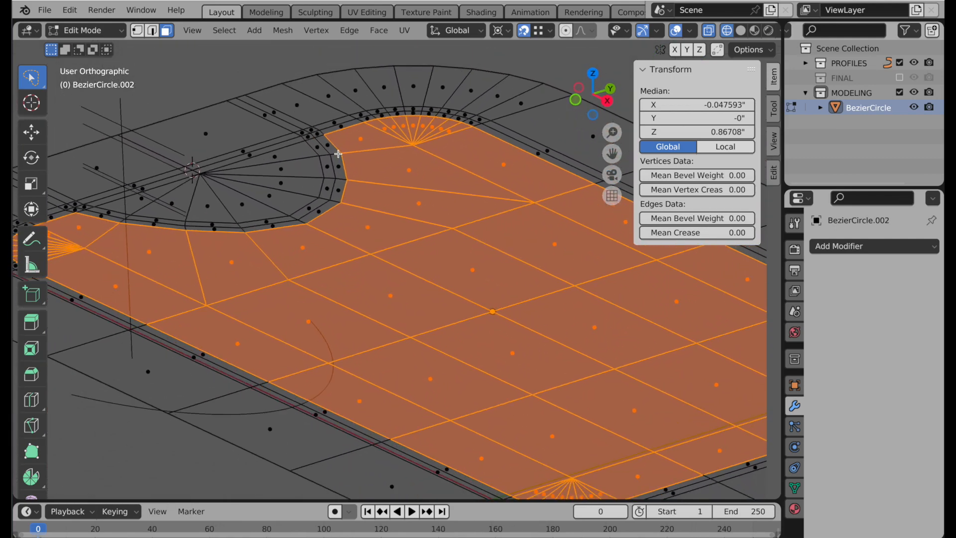
left_click(611, 197)
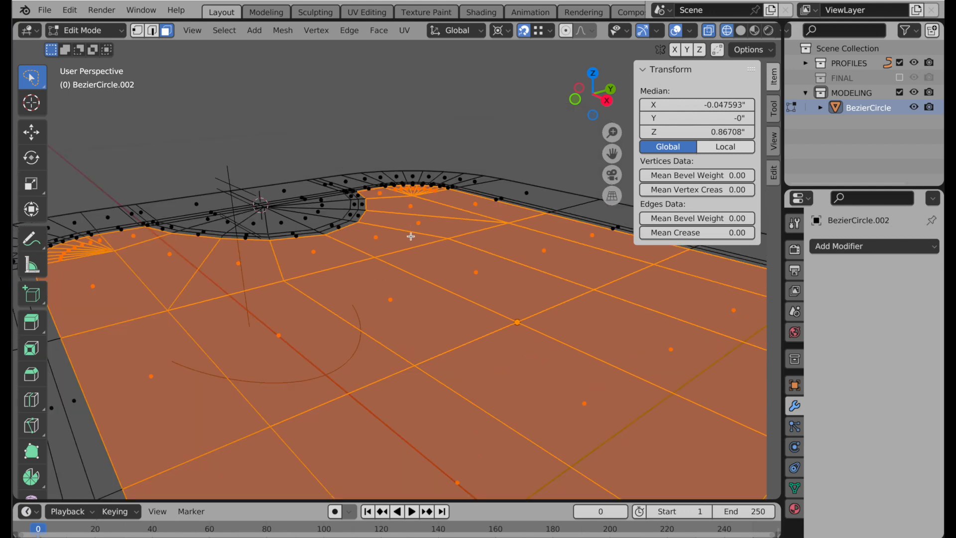
middle_click_drag(411, 236, 432, 235)
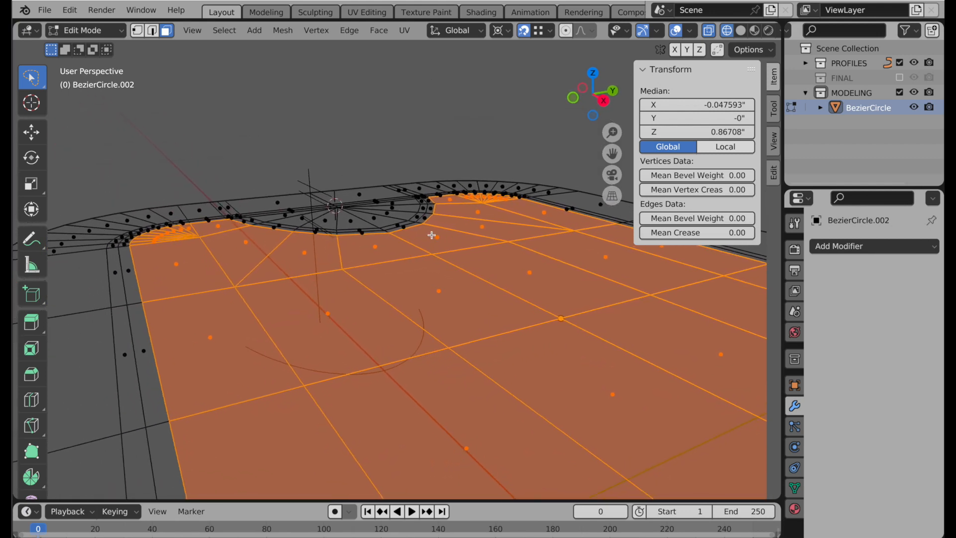
left_click(32, 132)
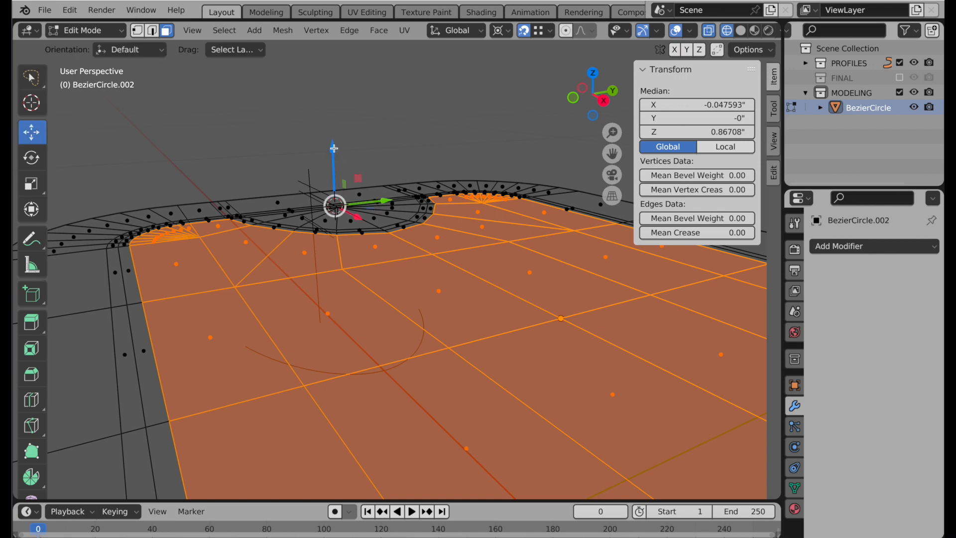
left_click_drag(333, 148, 336, 158)
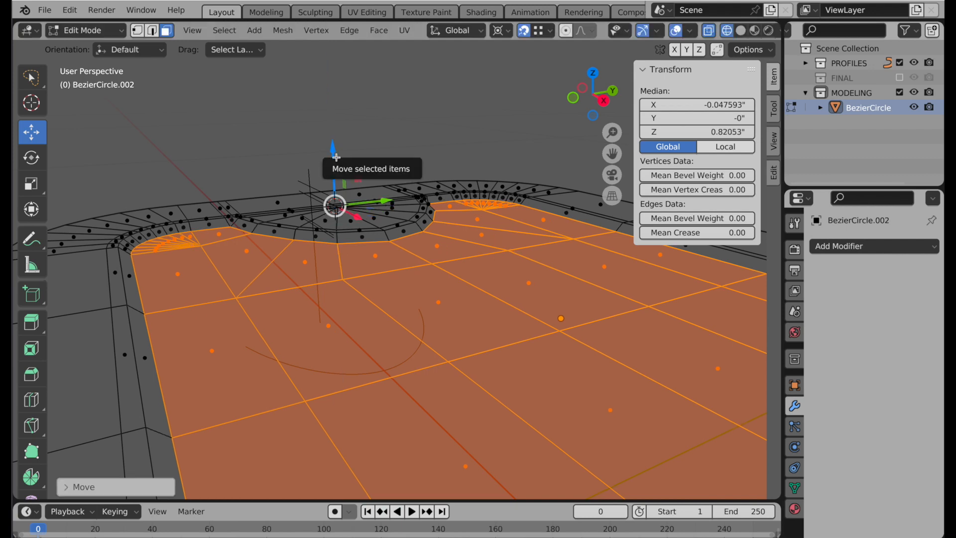
Inset the lowered panel faces by about 0.038"
middle_click_drag(296, 229, 438, 337)
middle_click_drag(264, 267, 282, 243)
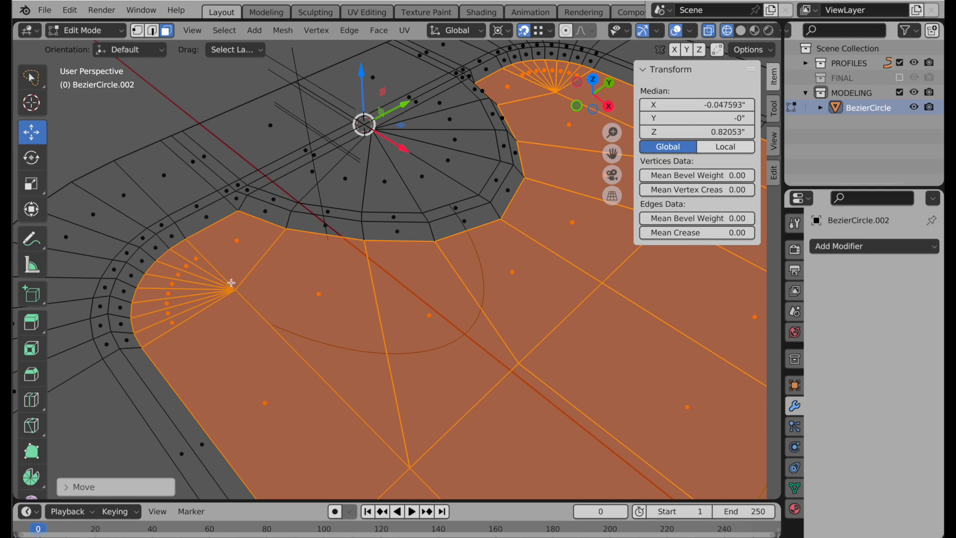
key("i")
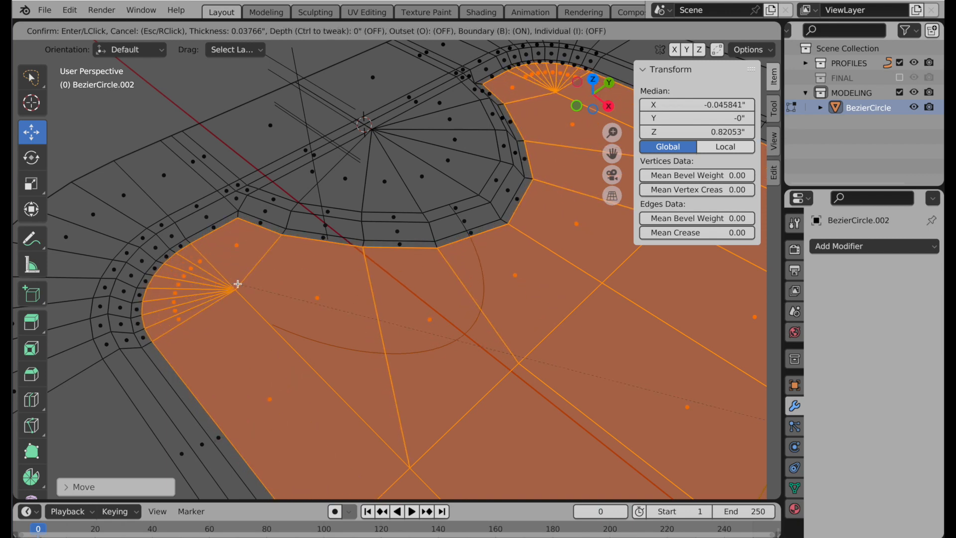
left_click(238, 283)
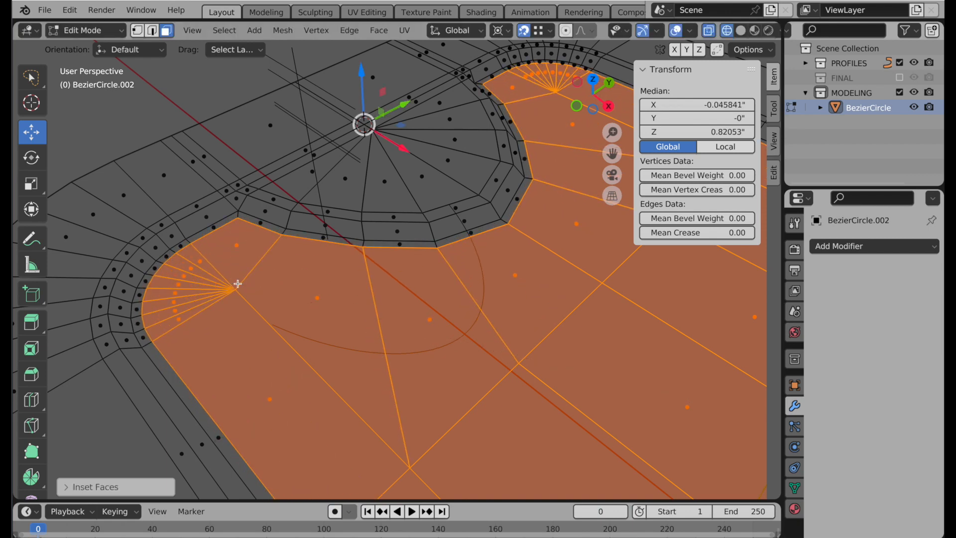
Reduce the panel face selection to its boundary edge loop in edge select mode
left_click(152, 31)
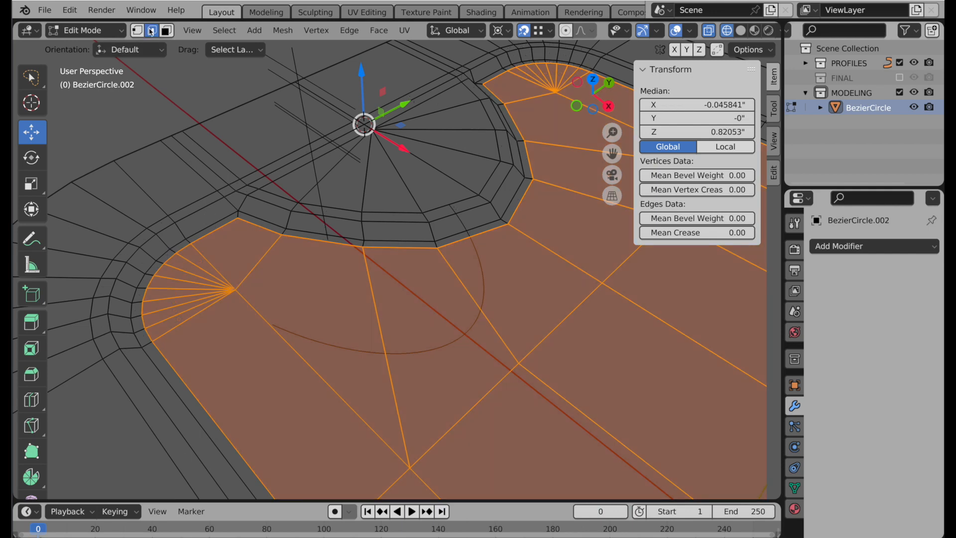
left_click(222, 30)
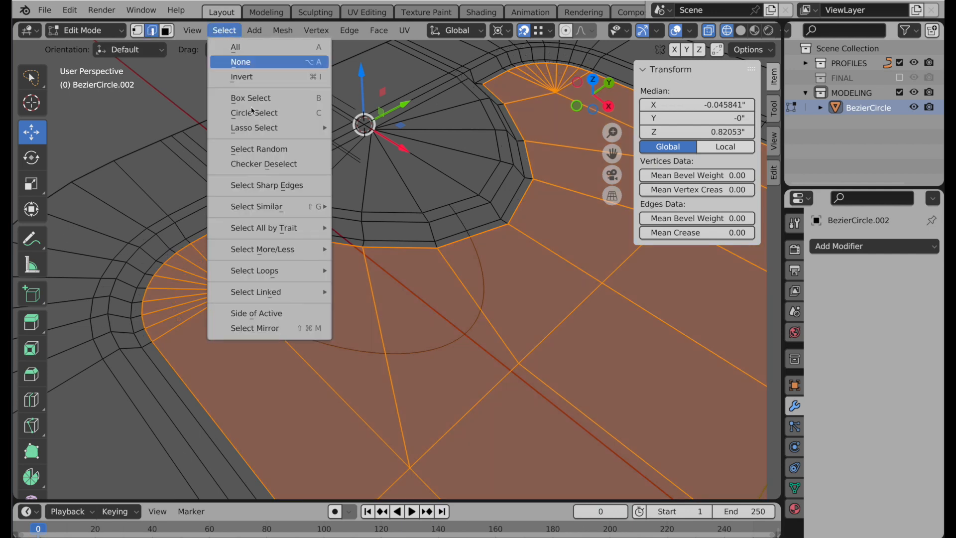
mouse_move(289, 271)
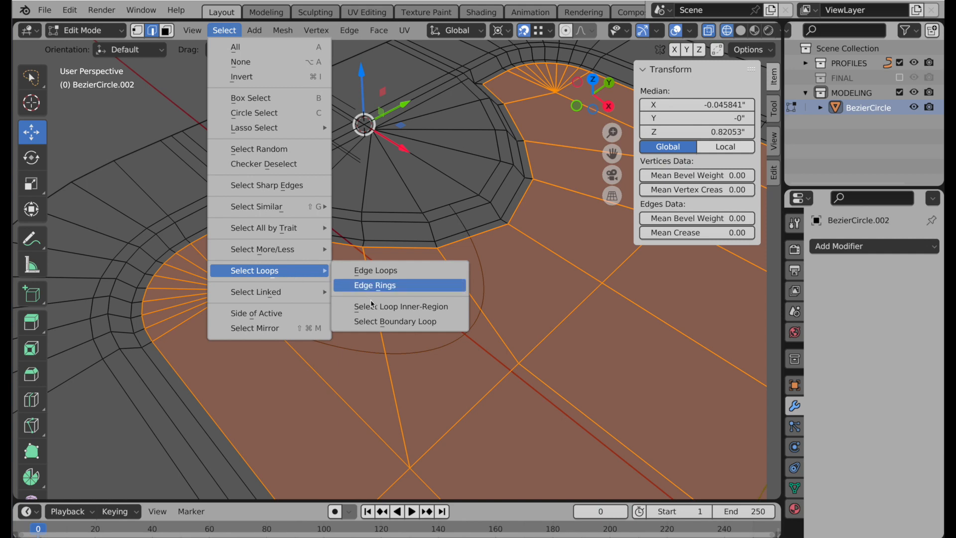
left_click(377, 322)
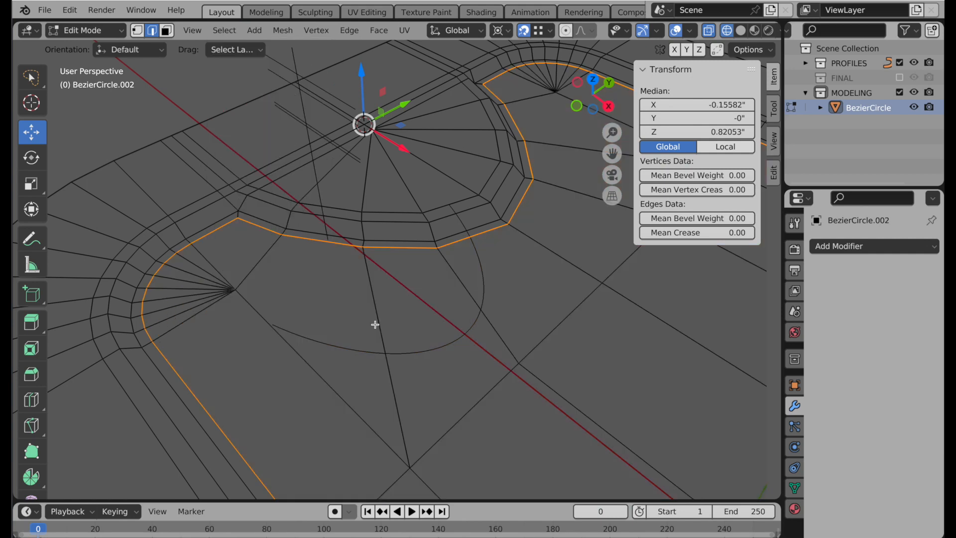
Apply an edge crease of 1.000 to the boundary loop and deselect it
left_click(356, 34)
left_click(382, 251)
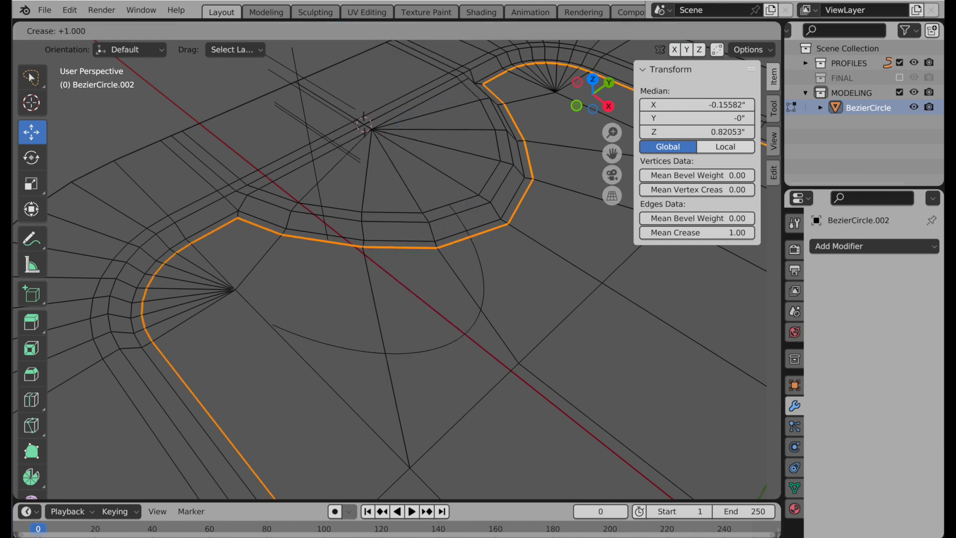
left_click(644, 296)
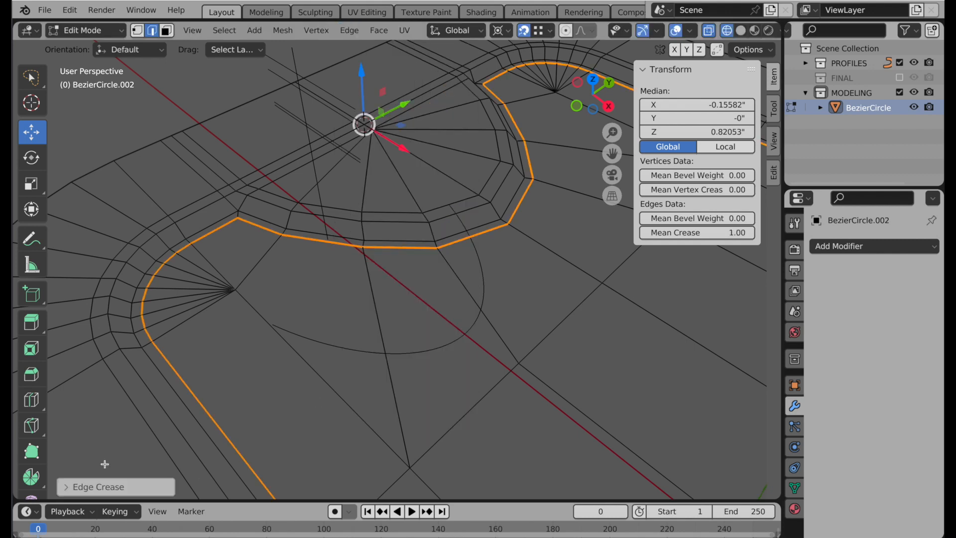
left_click(74, 487)
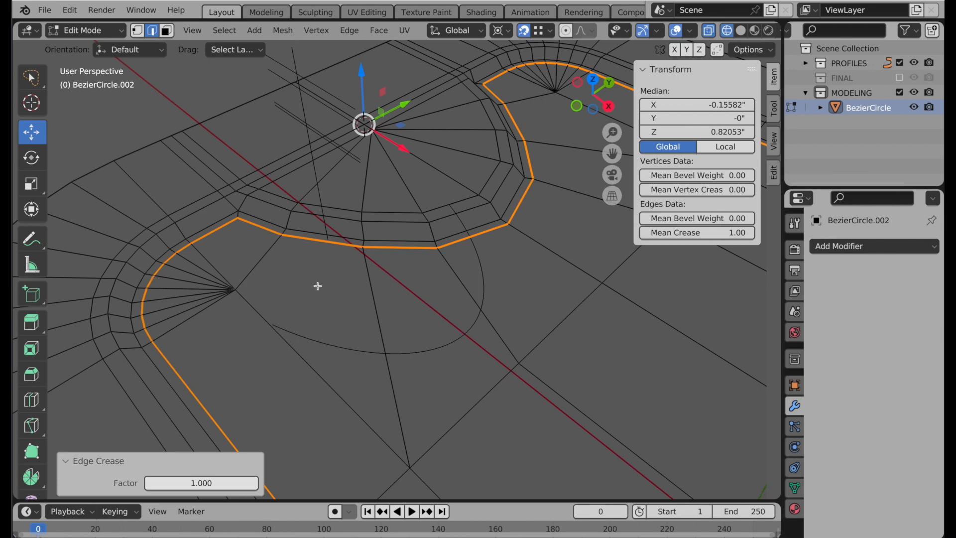
left_click(357, 289)
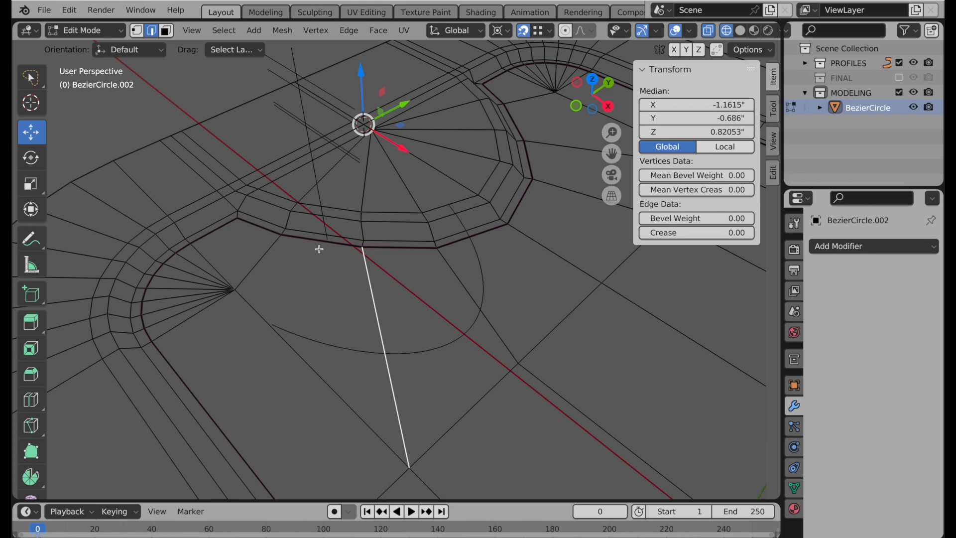
Return to Object Mode and add a Subdivision Surface modifier to the lid with 2 viewport levels
key("Tab")
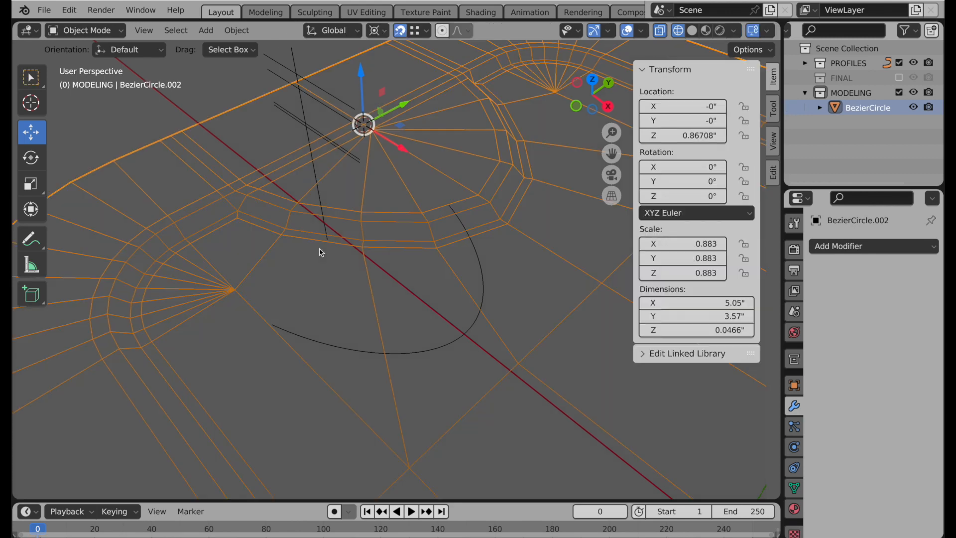
left_click(846, 246)
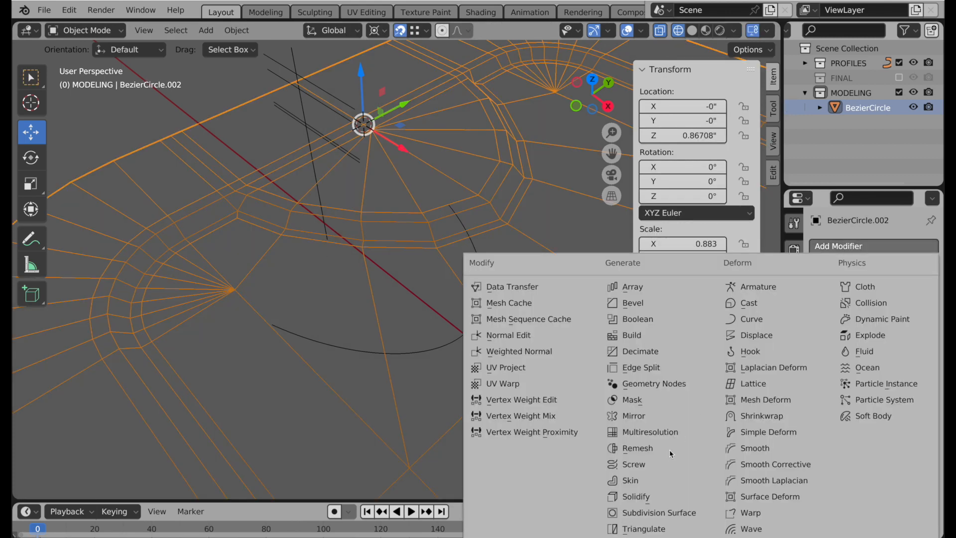
left_click(650, 518)
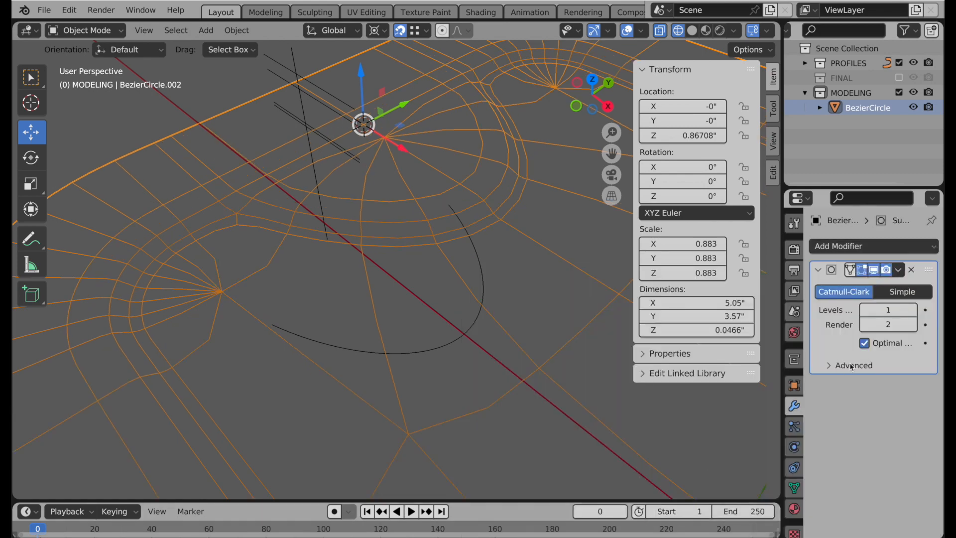
left_click(889, 311)
key("Return")
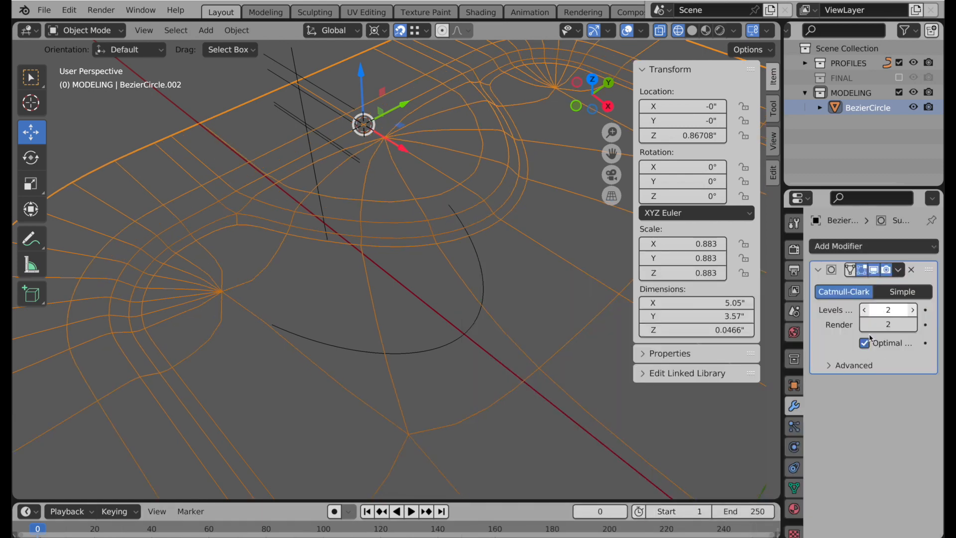
Apply Shade Auto Smooth to the lid and display it with solid shading
right_click(411, 226)
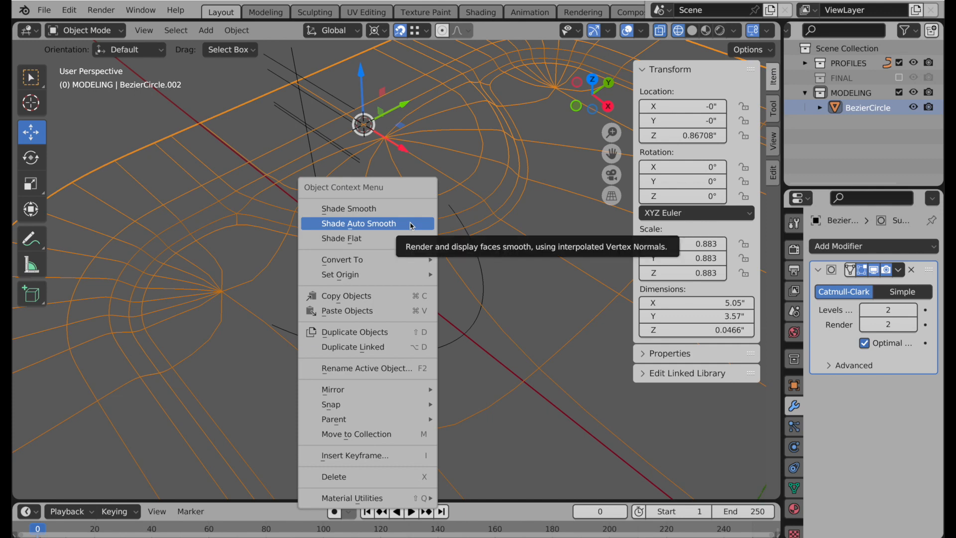
left_click(411, 224)
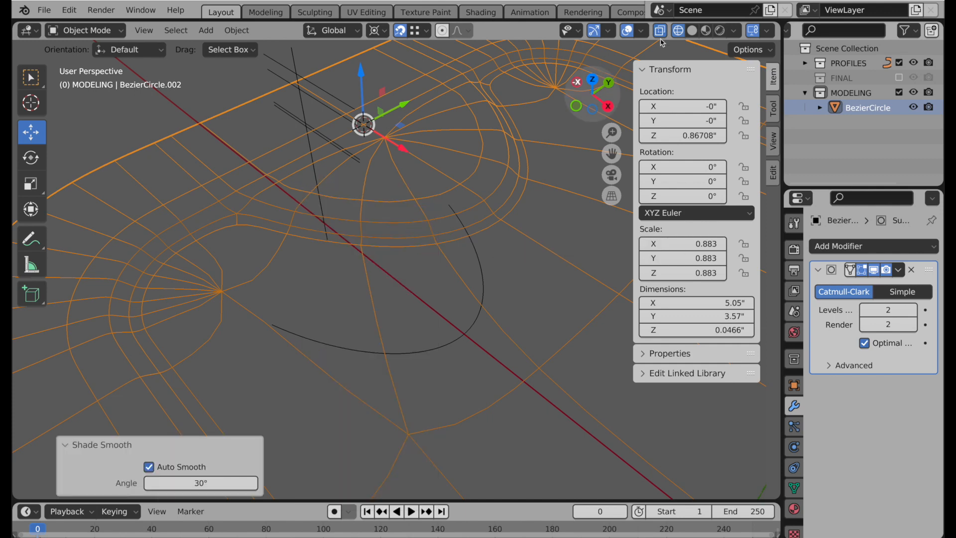
left_click(692, 31)
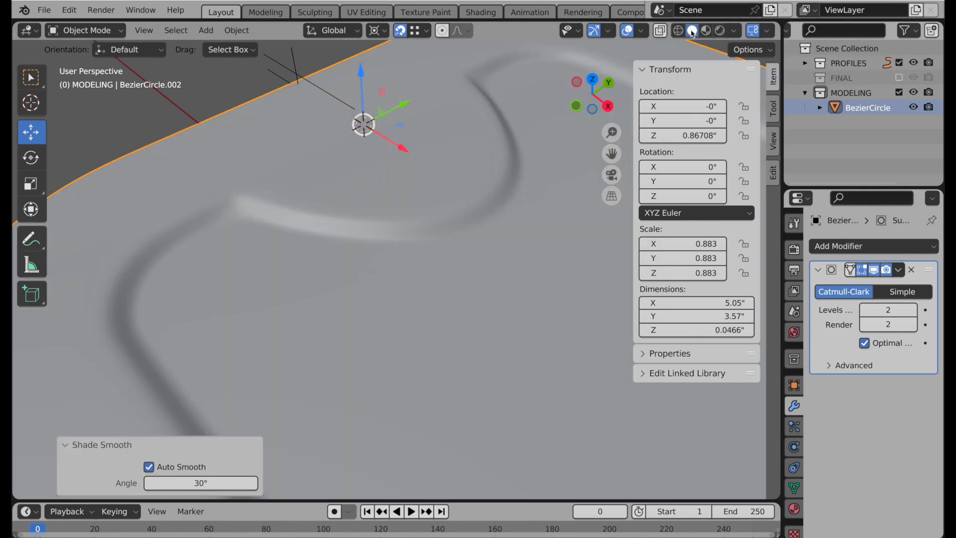
middle_click_drag(375, 221, 398, 221)
Lock the view to the 3D cursor and orbit around the recessed panel's notch
left_click(773, 144)
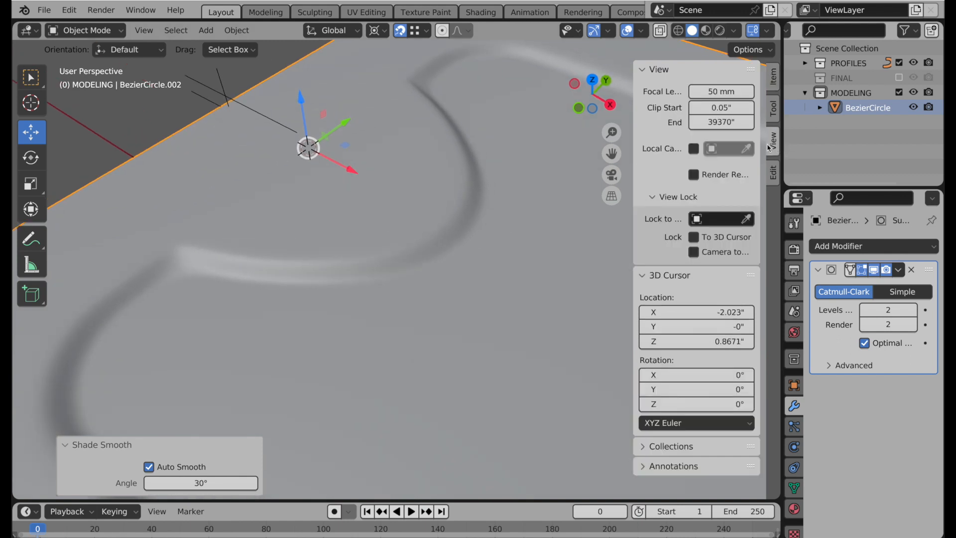
left_click(721, 238)
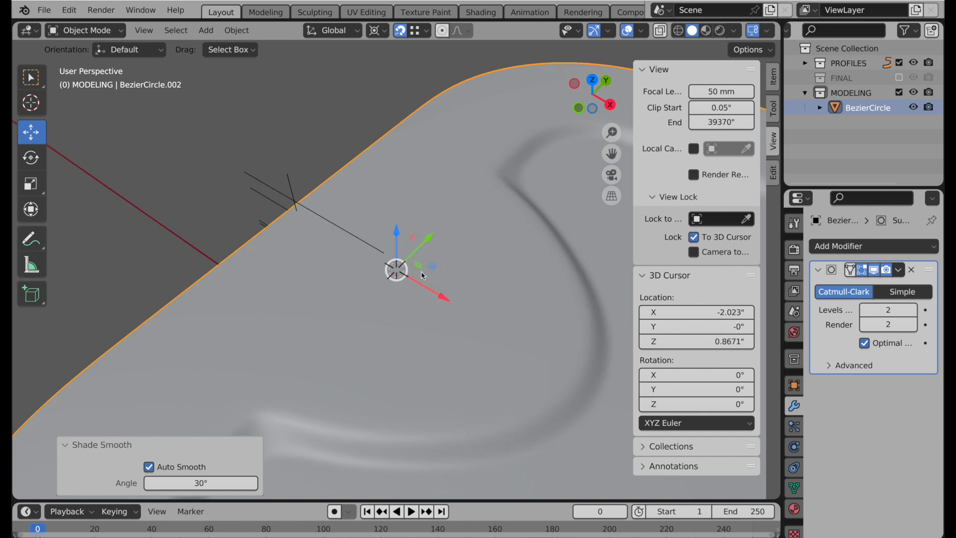
middle_click_drag(422, 269, 275, 282)
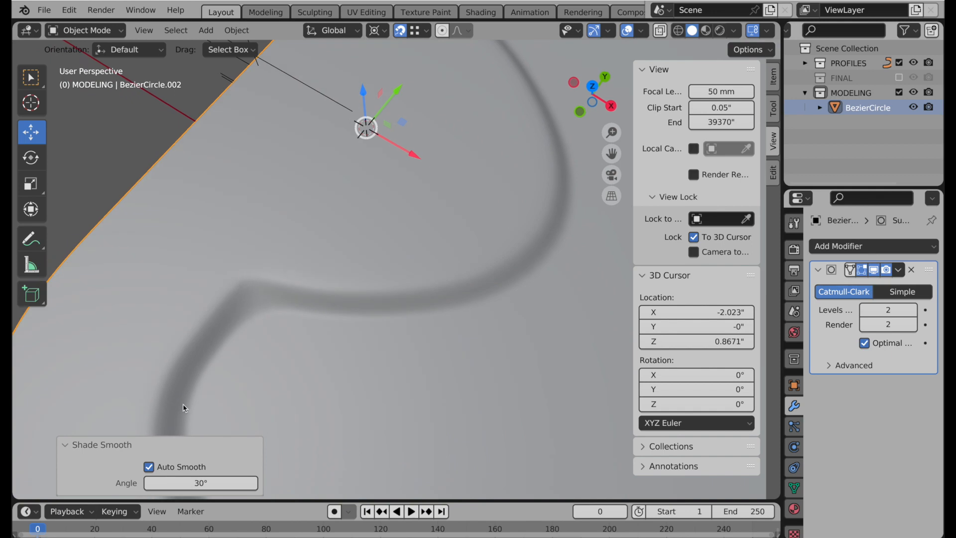
Switch to the top orthographic view and turn off the subdivision modifier's viewport display
left_click(592, 87)
left_click(611, 196)
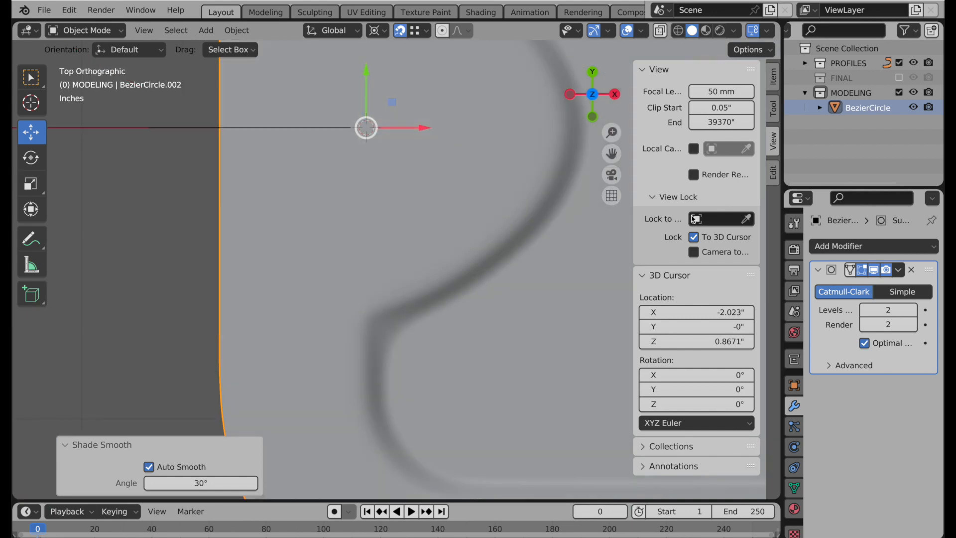
left_click(875, 271)
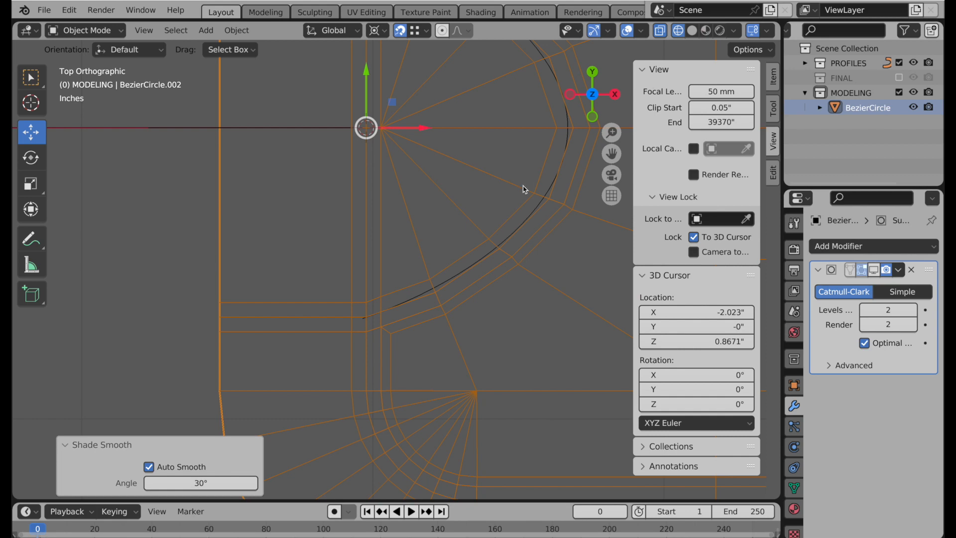
Enter Edit Mode with solid shading and close in on the panel's sharp corner below the notch
key("Tab")
middle_click_drag(527, 210, 423, 183, "shift")
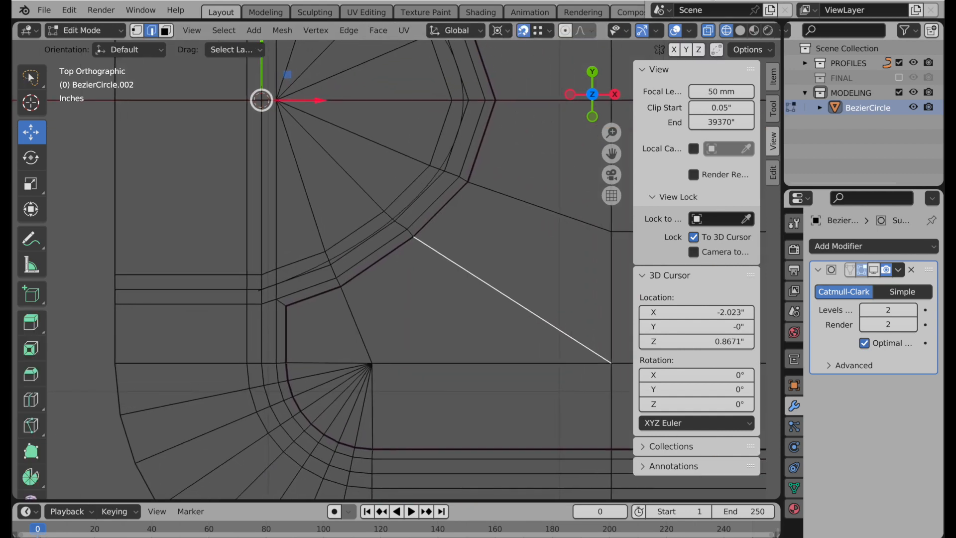
left_click(740, 31)
middle_click_drag(439, 259, 473, 202, "shift")
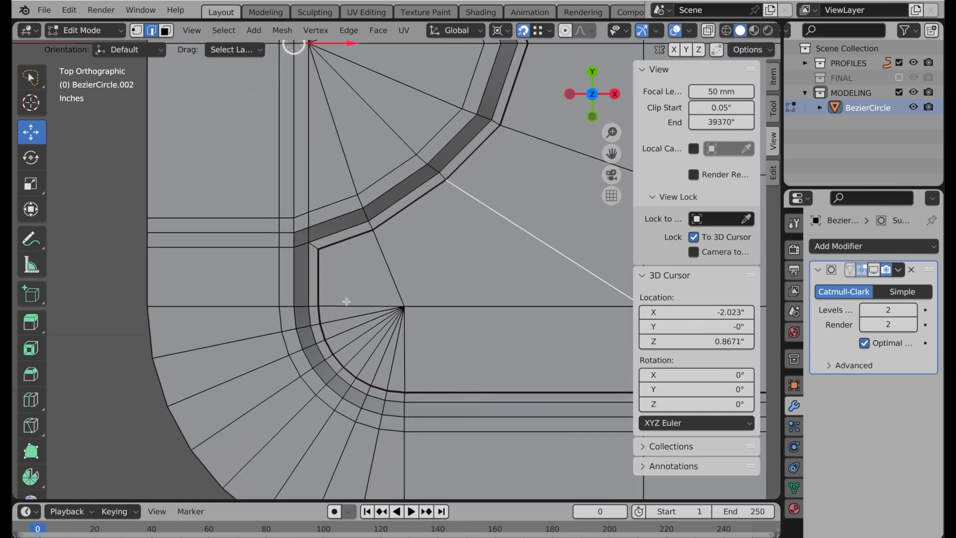
middle_click_drag(346, 301, 363, 262, "ctrl")
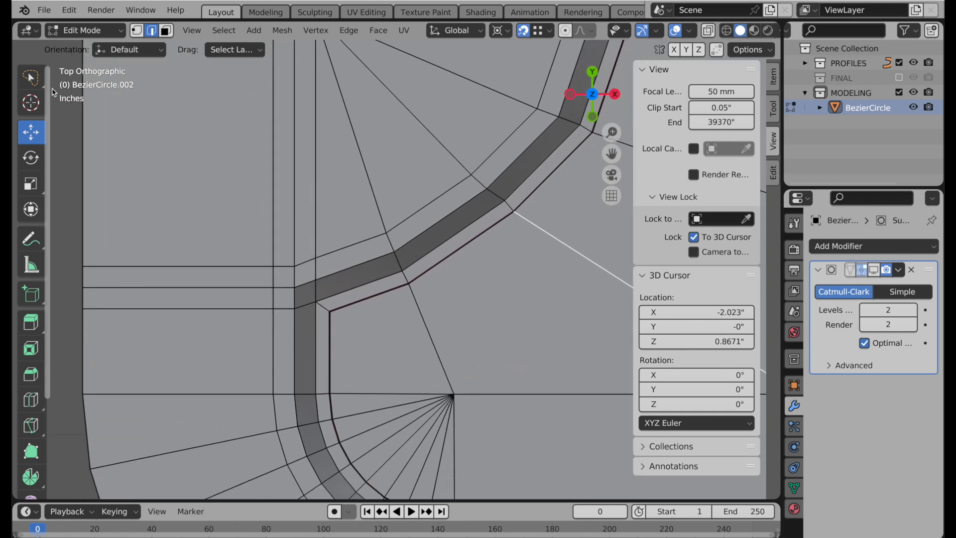
Place the 3D cursor beside the panel's sharp corner at about X -1.94", Y -0.5082" and reactivate the Move tool
left_click(35, 104)
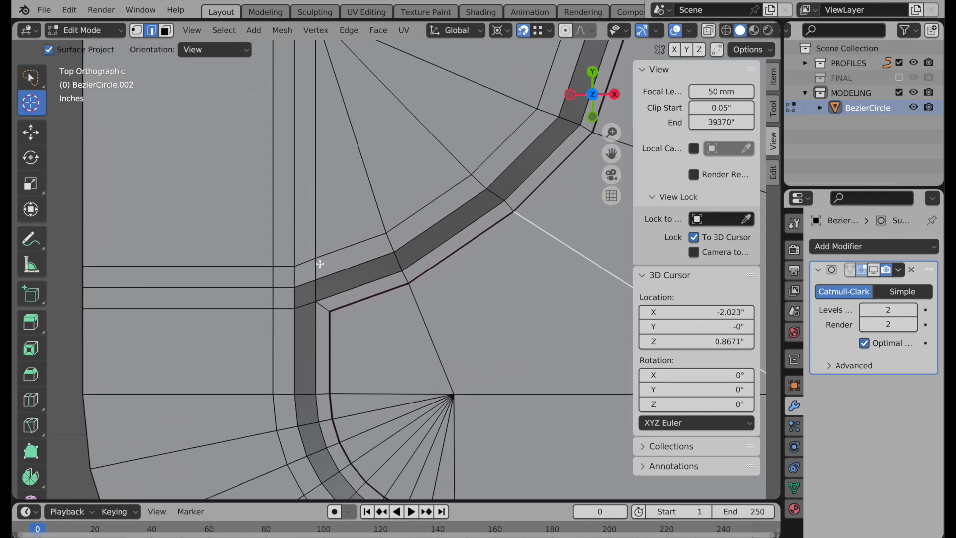
left_click_drag(320, 267, 329, 224)
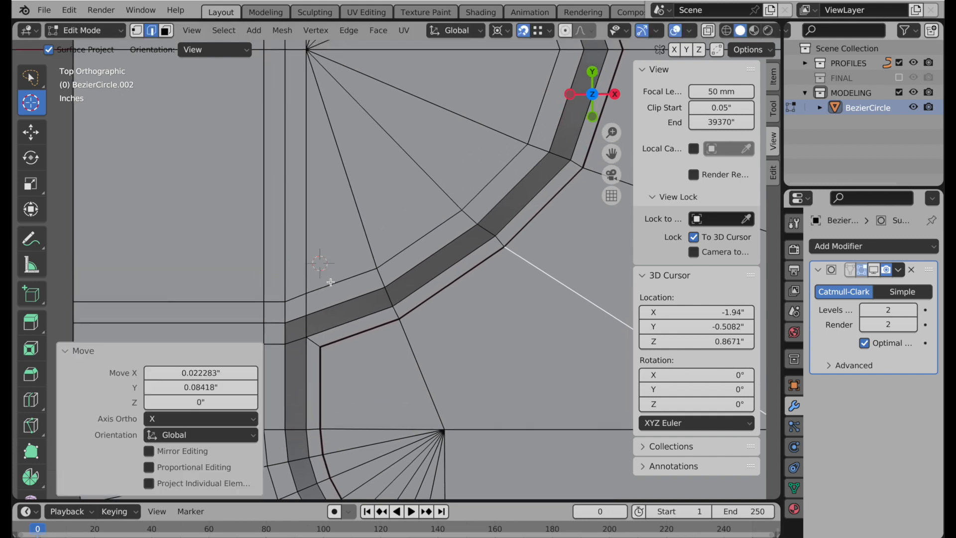
left_click(31, 132)
middle_click_drag(306, 296, 293, 200, "shift")
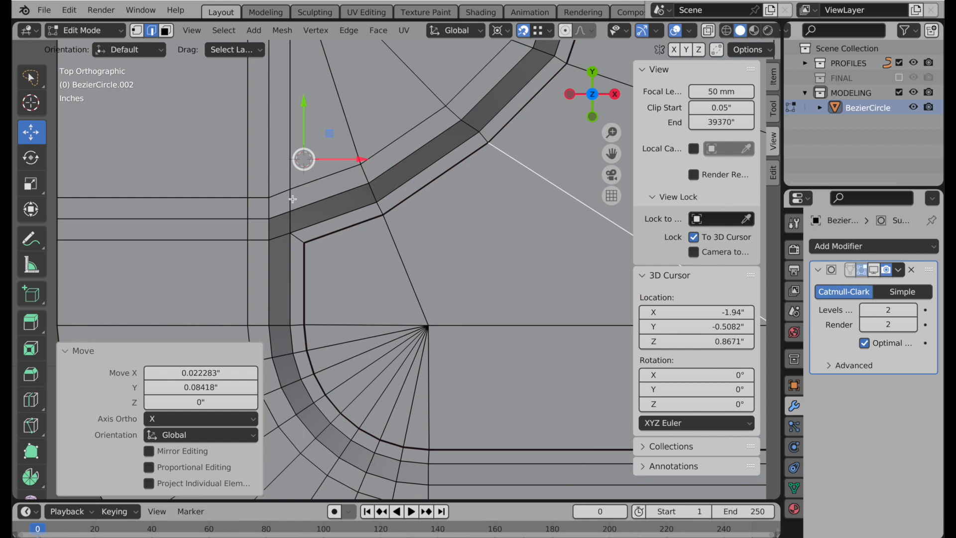
middle_click_drag(293, 232, 357, 218, "ctrl")
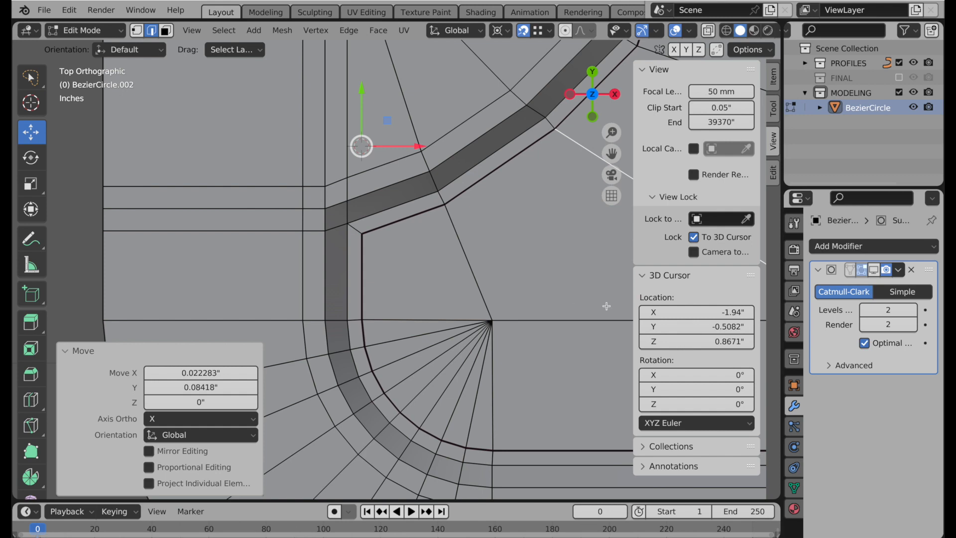
Knife two cuts from the fan's center vertex across the groove to the outer loop intersections on either side of the sharp corner
key("k")
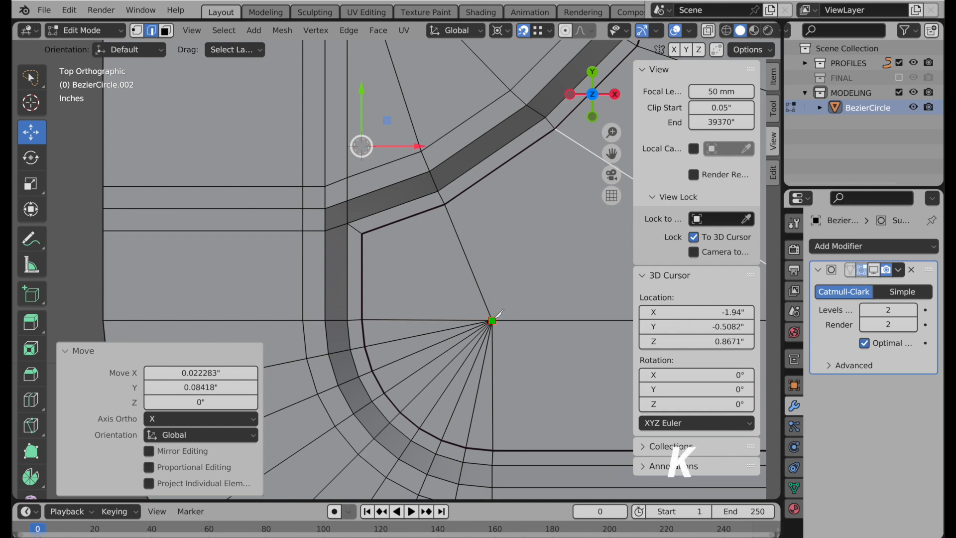
left_click(494, 318)
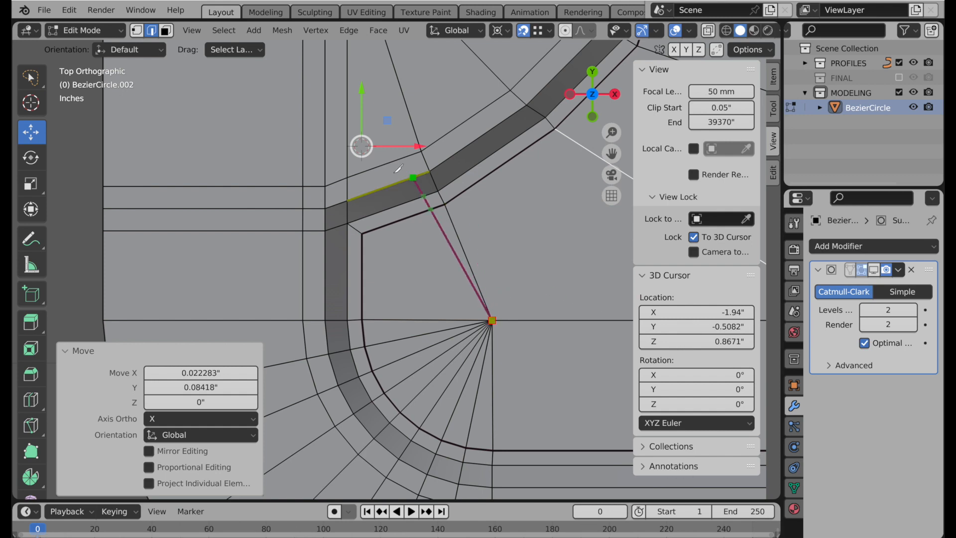
left_click(347, 177)
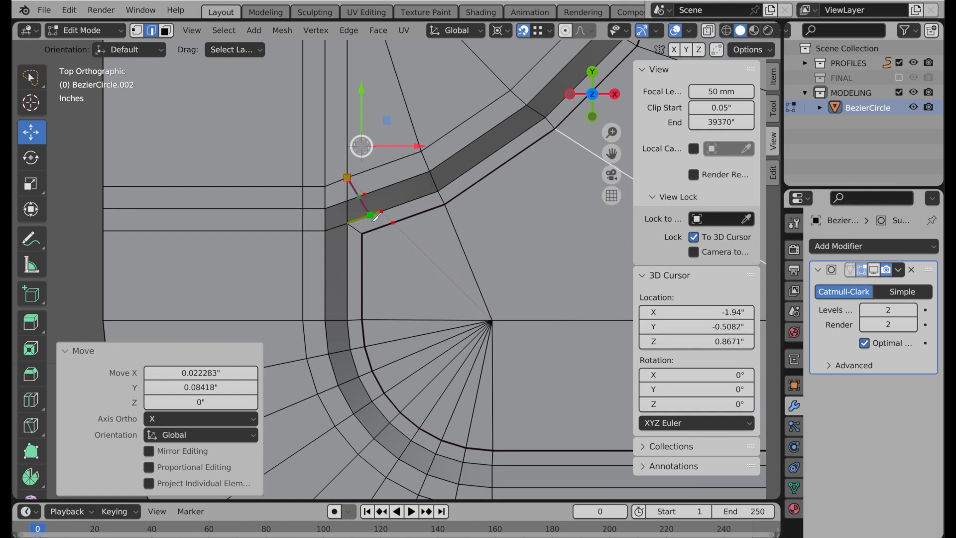
right_click(413, 256)
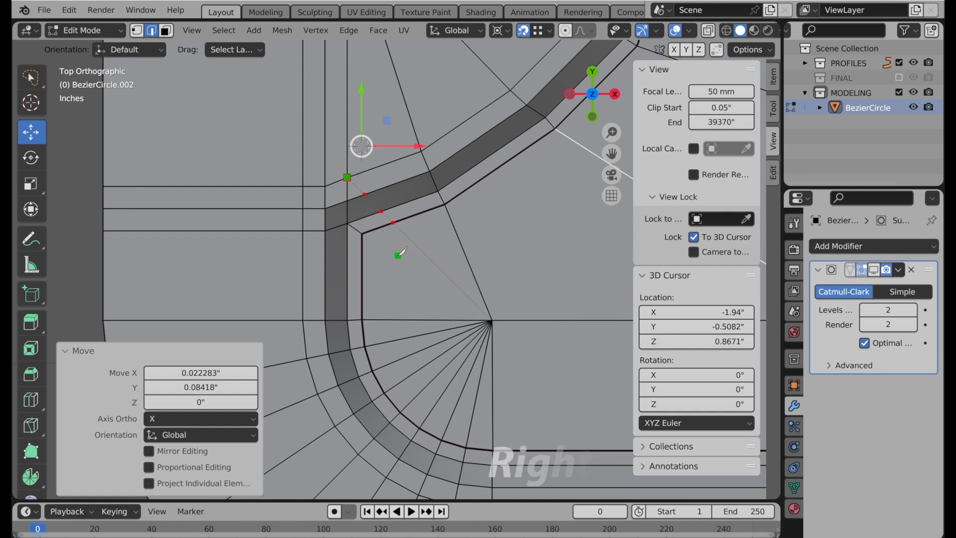
left_click(492, 320)
left_click(303, 234)
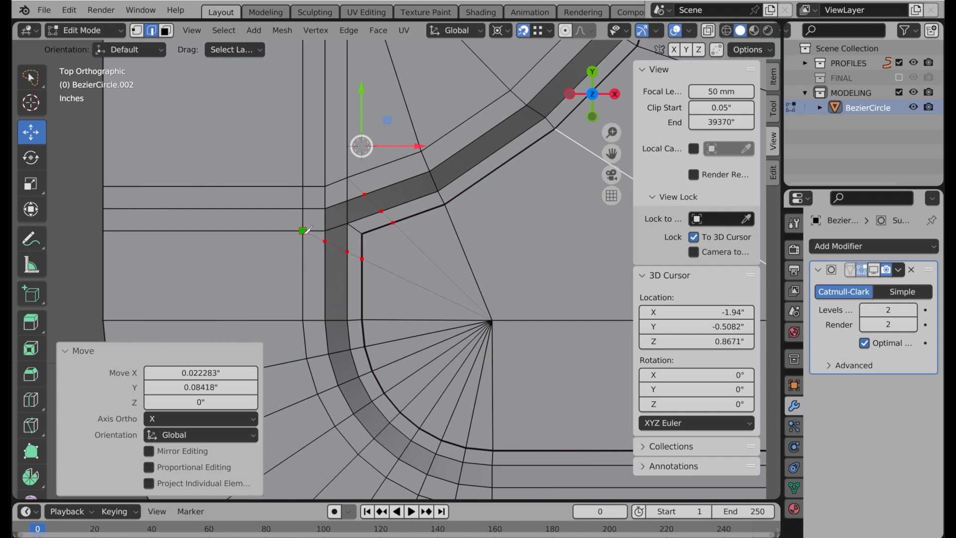
key("Return")
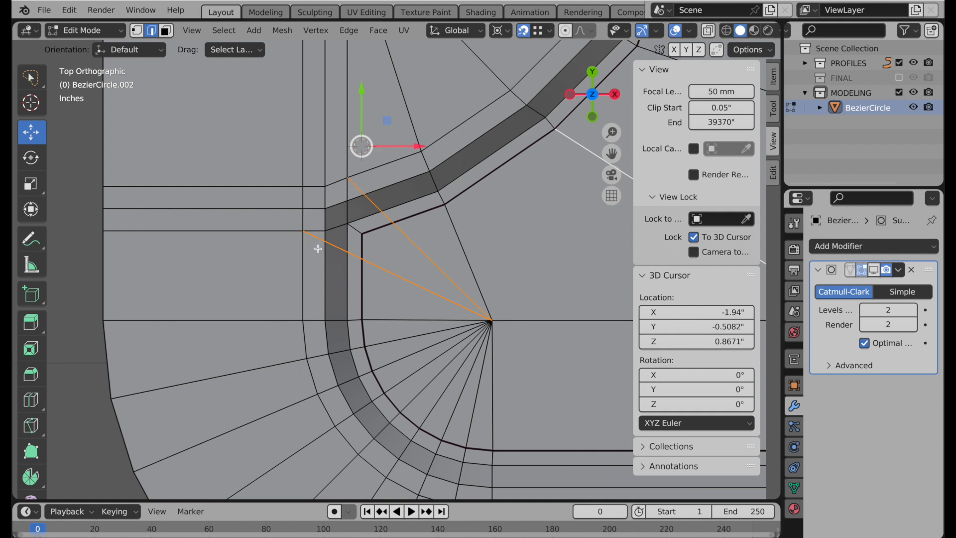
Dissolve the short corner edges between the two knife cuts to chamfer the groove's inner loops
scroll(338, 232, "up", 2)
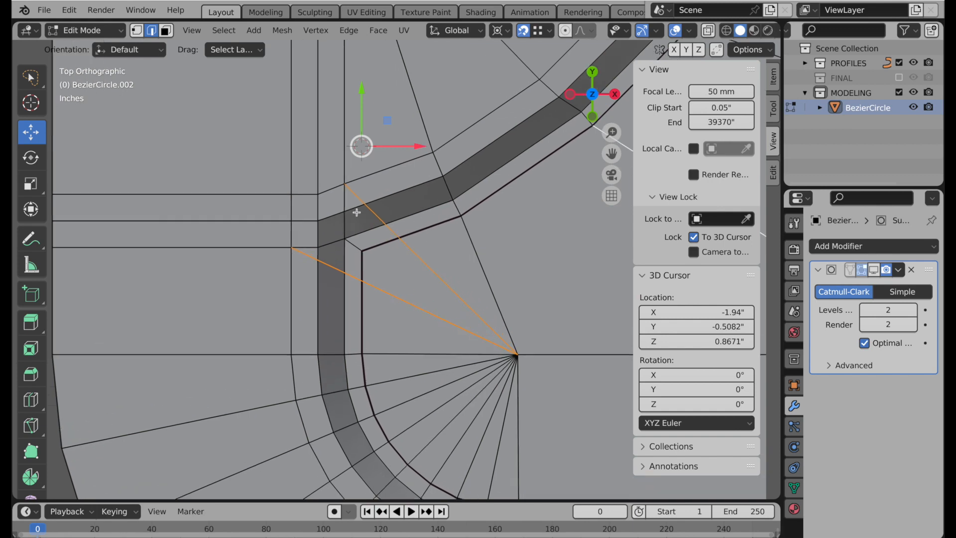
left_click(394, 221)
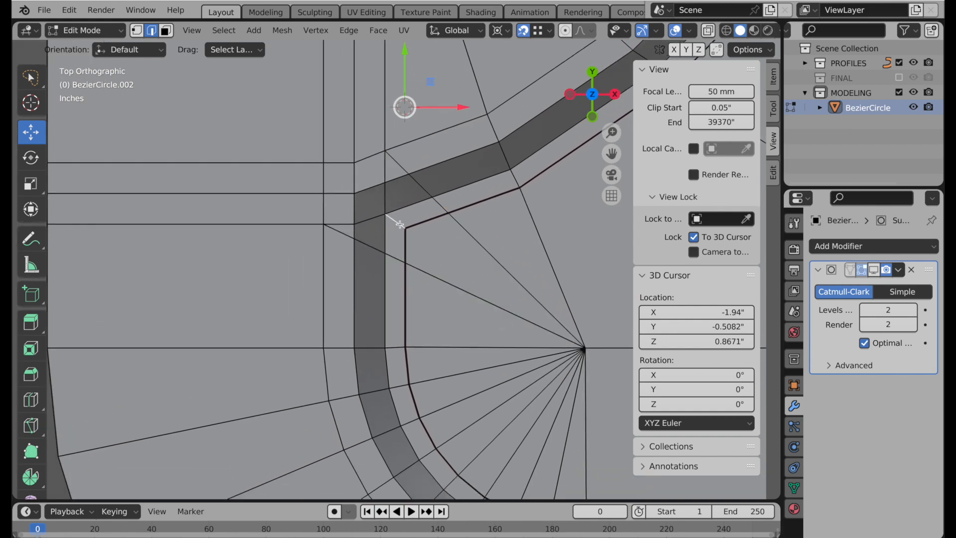
left_click(385, 202, "shift")
left_click(350, 223, "shift")
left_click(341, 224, "shift")
right_click(460, 66)
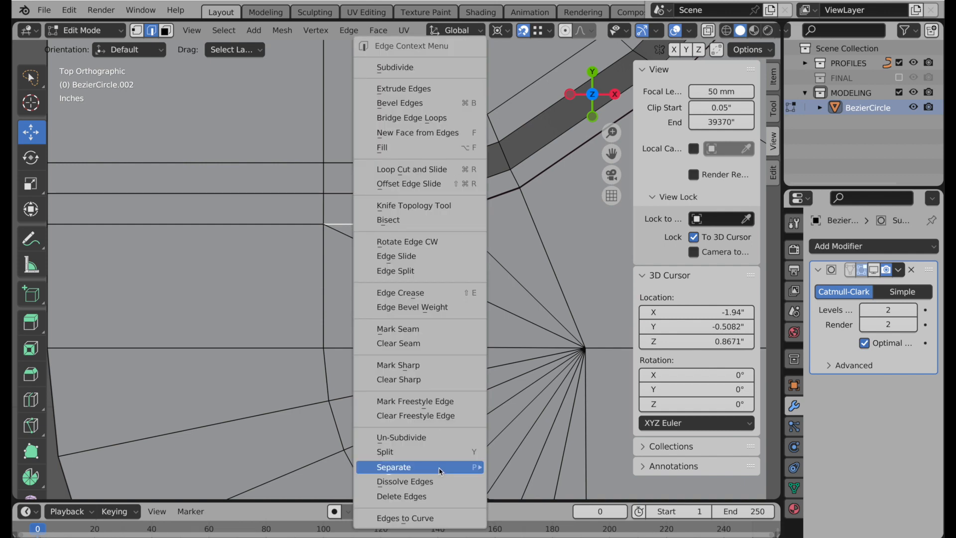
left_click(439, 478)
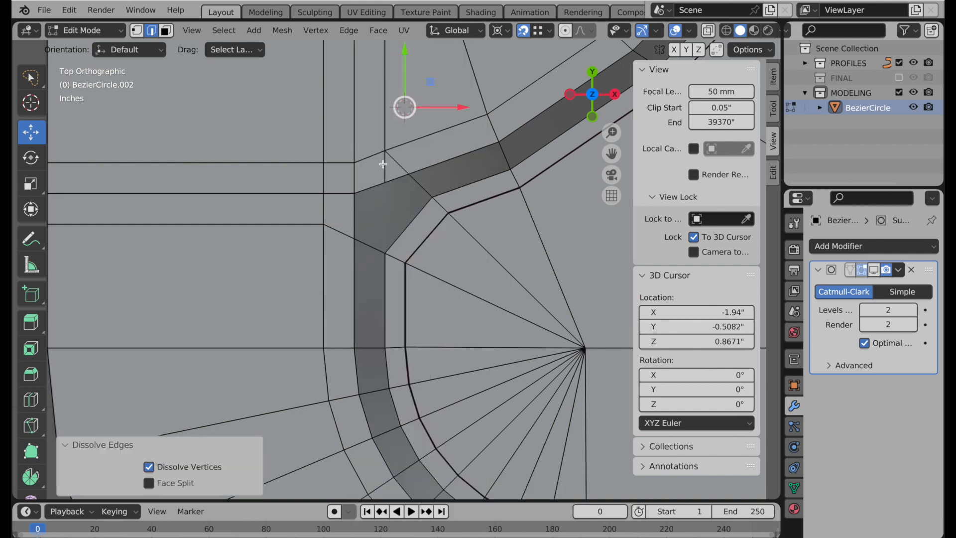
Dissolve the remaining short edges crossing at the groove's outer corner to leave one open face
left_click(385, 165)
left_click(397, 178, "shift")
left_click(370, 187, "shift")
left_click(354, 181, "shift")
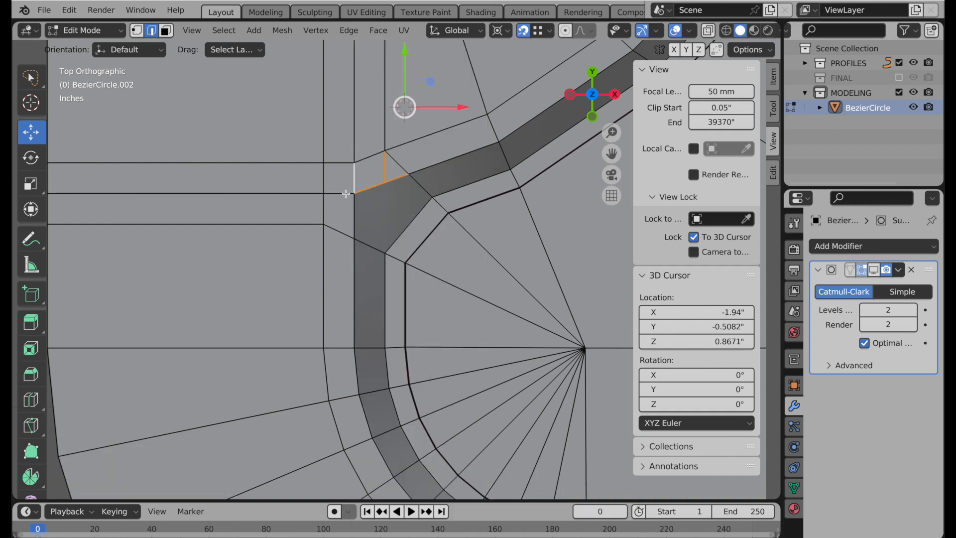
left_click(346, 193, "shift")
left_click(355, 212, "shift")
key("shift+r")
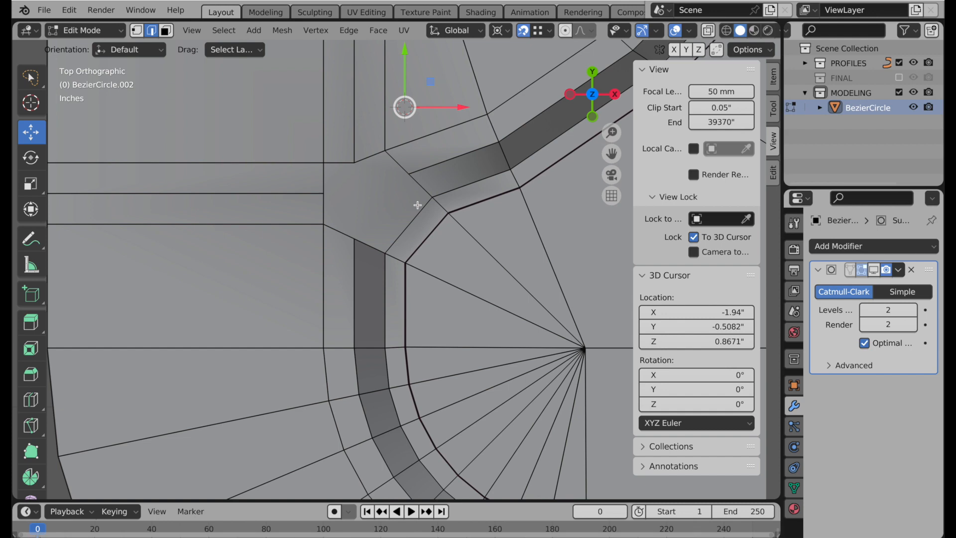
Knife two parallel diagonal edges across the open corner face to continue the groove's outer loops
key("k")
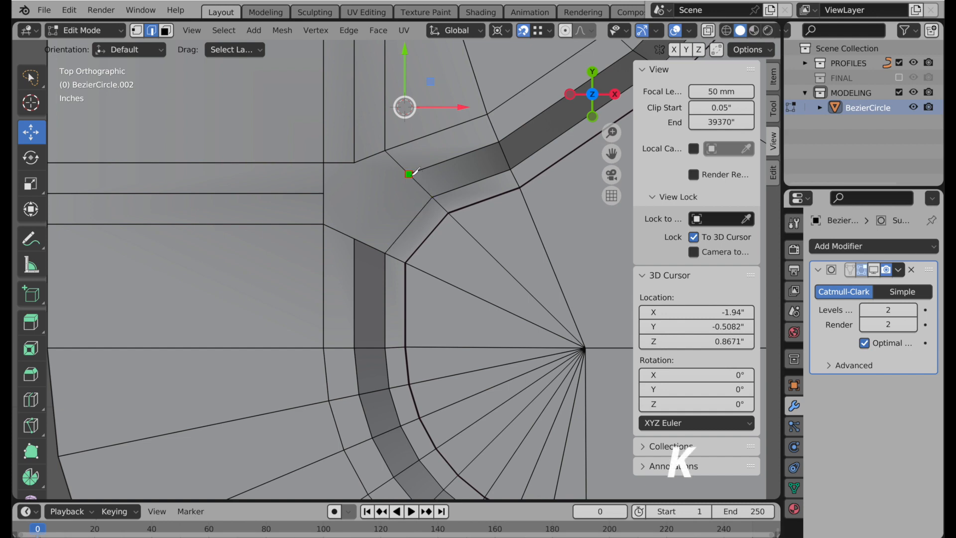
left_click(408, 174)
left_click(354, 239)
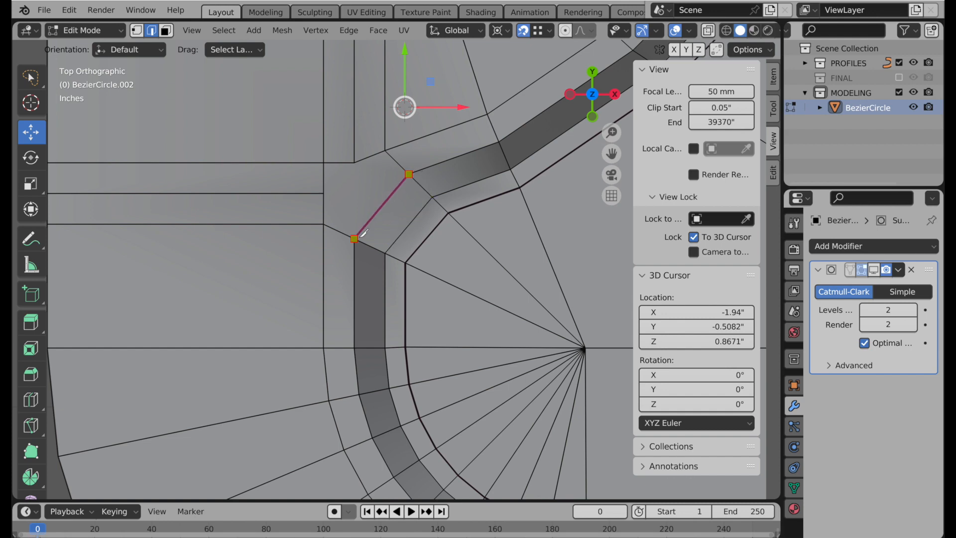
left_click(324, 224)
left_click(385, 154)
key("Return")
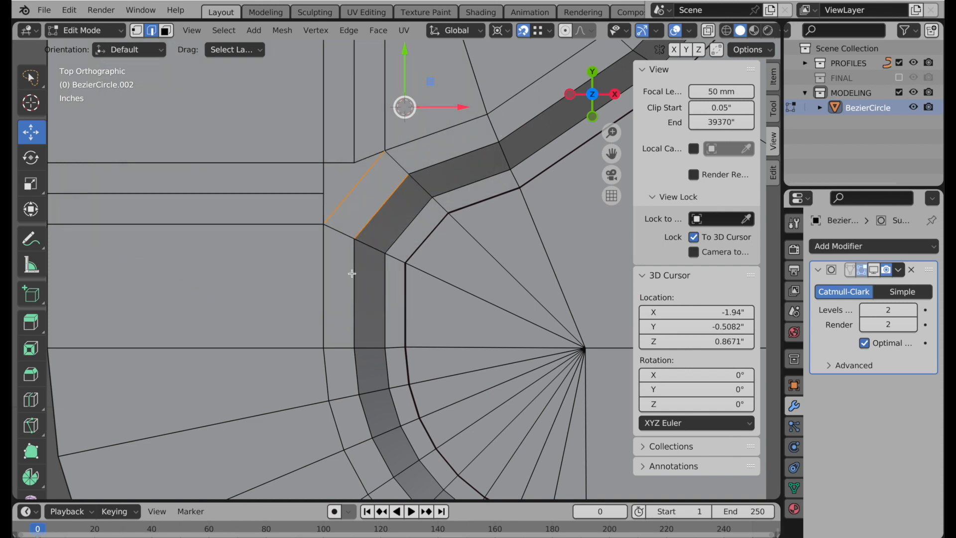
Dissolve the leftover middle horizontal edge and the middle vertical edge outside the groove's chamfered corner
middle_click_drag(352, 274, 316, 342, "shift")
left_click(255, 275)
middle_click_drag(276, 289, 395, 286, "shift")
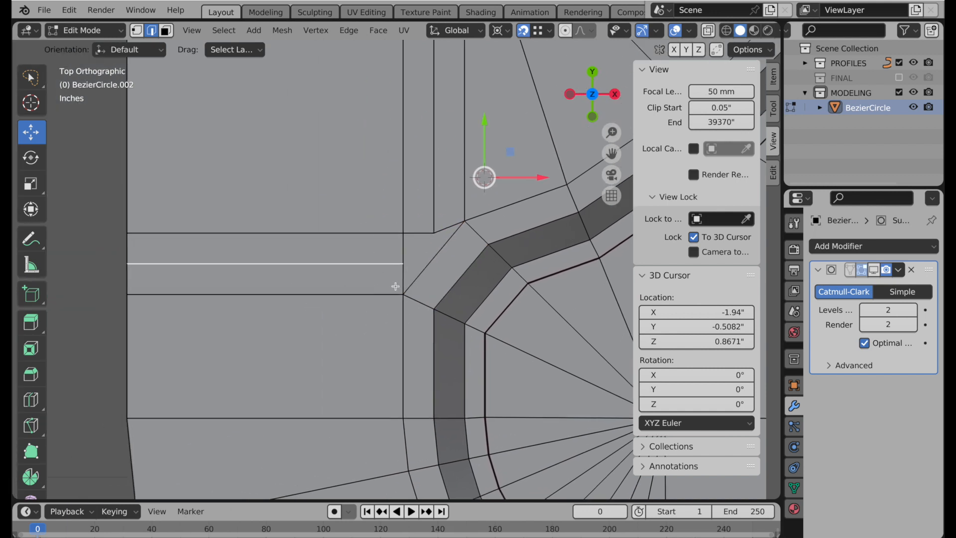
right_click(396, 287)
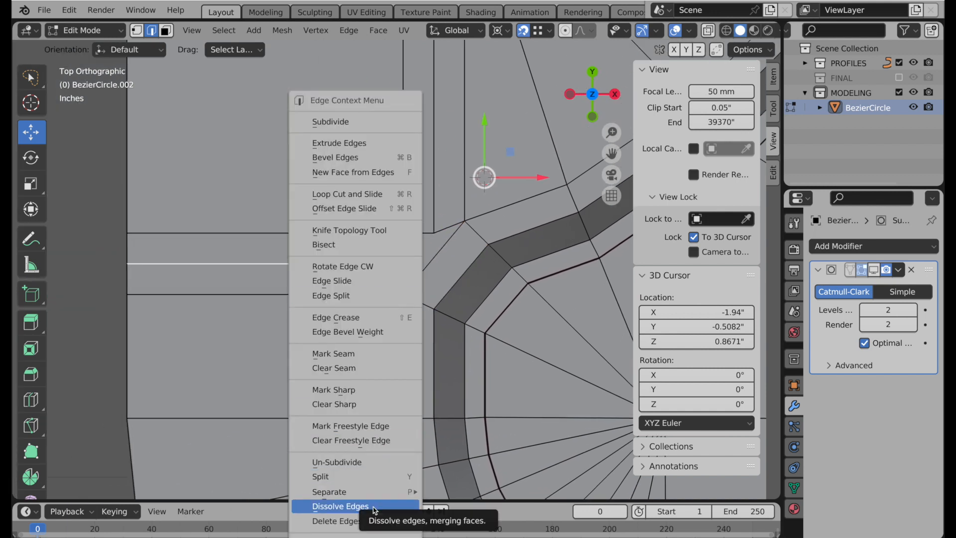
left_click(359, 506)
left_click(433, 206)
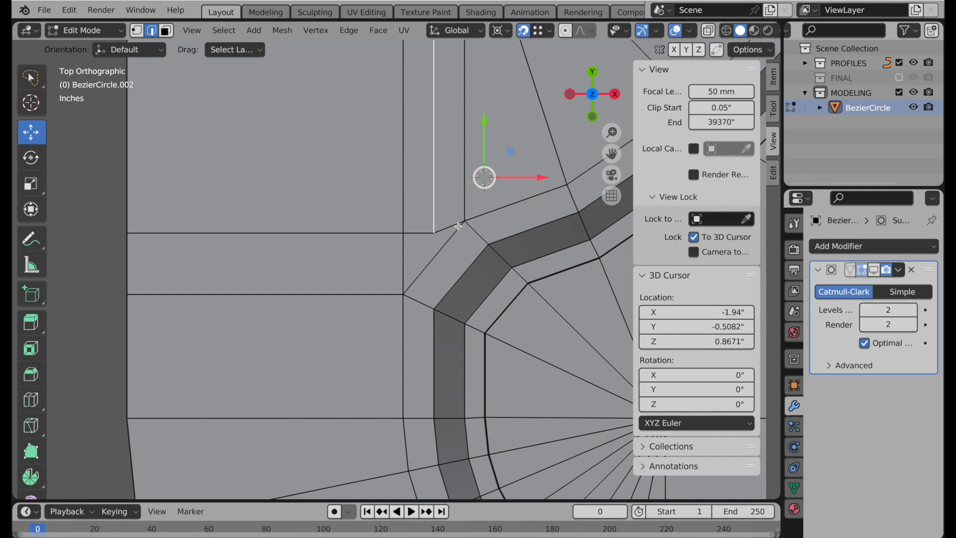
key("shift+r")
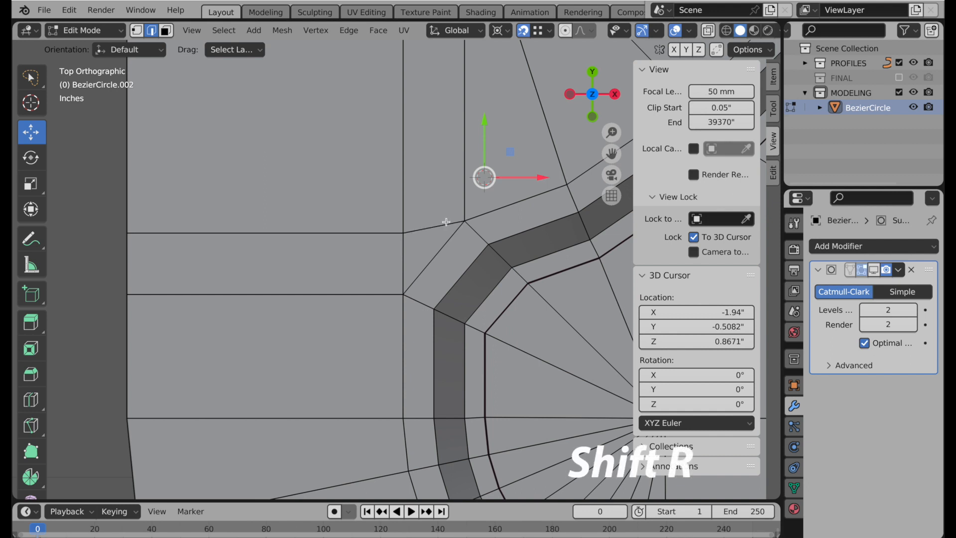
Dissolve the short slanted edge meeting the chamfered corner together with its horizontal continuation to the lid's outer edge
left_click(446, 222)
left_click(388, 231, "shift")
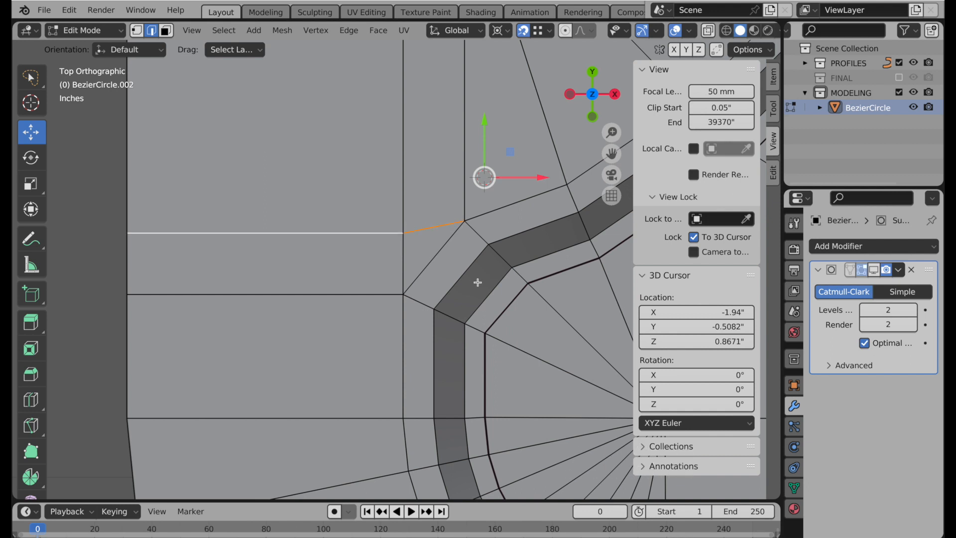
key("shift+r")
Edge-slide the three diagonal edges crossing the groove at the chamfer's upper end toward the lower spoke by a factor of about 0.379
middle_click_drag(477, 282, 372, 234, "shift")
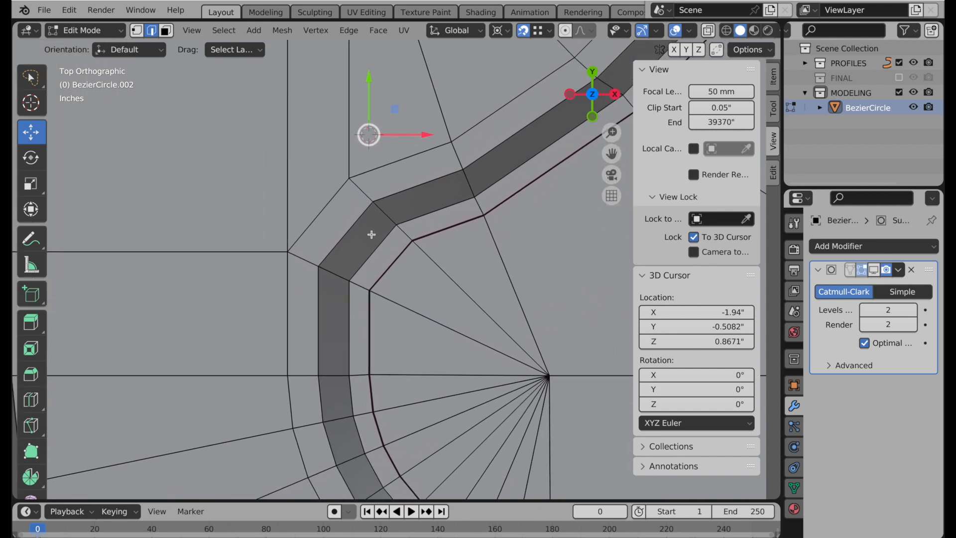
left_click(364, 193)
left_click(382, 206, "shift")
left_click(402, 229, "shift")
scroll(44, 427, "down", 5)
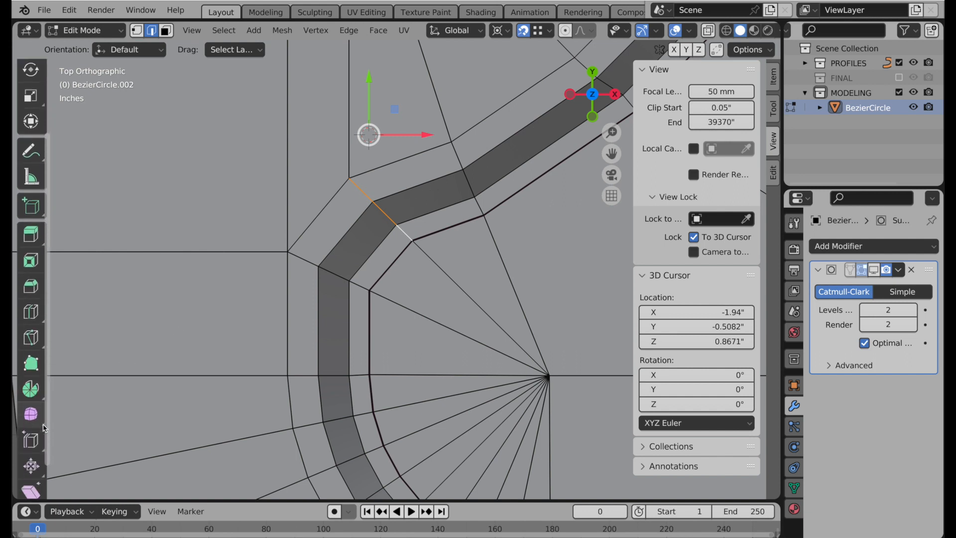
left_click(31, 440)
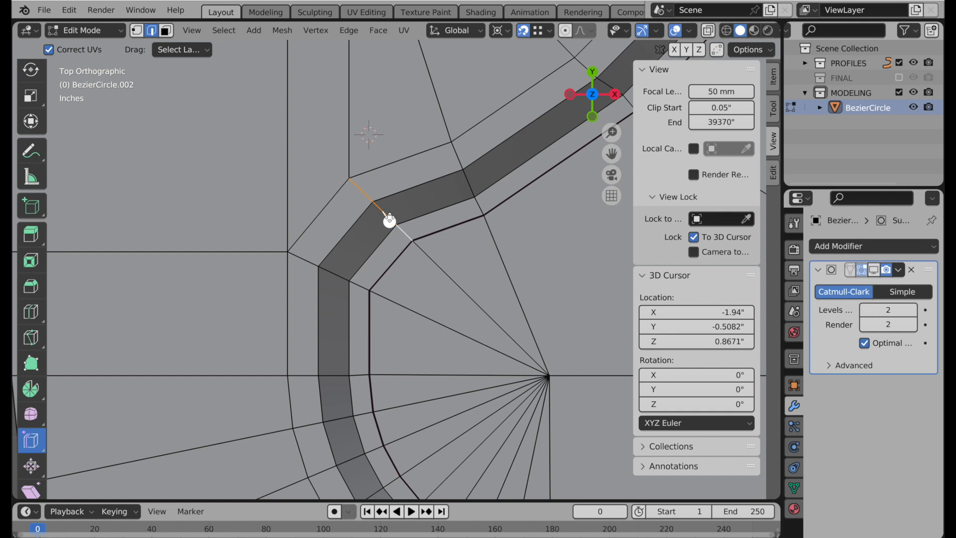
left_click_drag(389, 221, 366, 245)
Knife a cut from the fan's center vertex through the midpoints of the groove's straight edges below the chamfer to the lid's outer edge
middle_click_drag(386, 273, 453, 208, "shift")
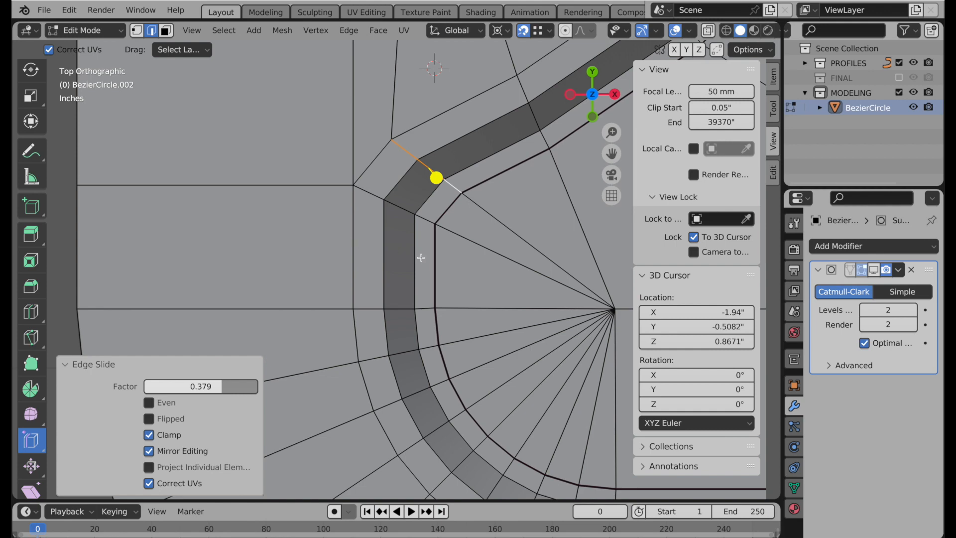
key("k")
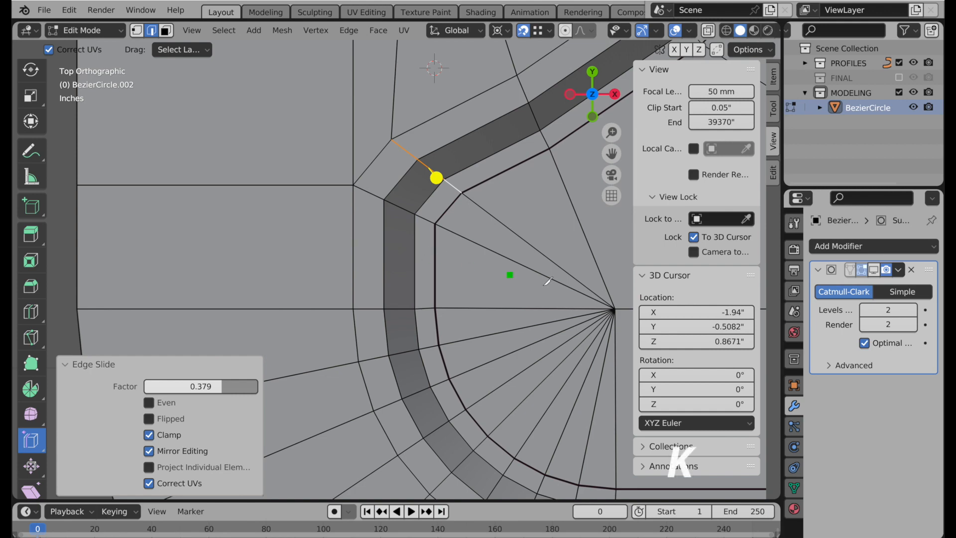
left_click(616, 307)
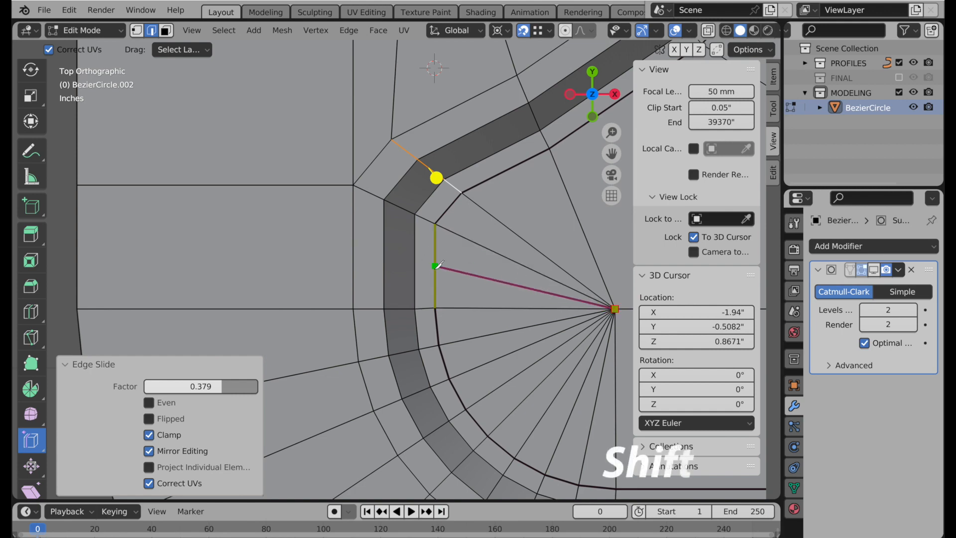
left_click(436, 266)
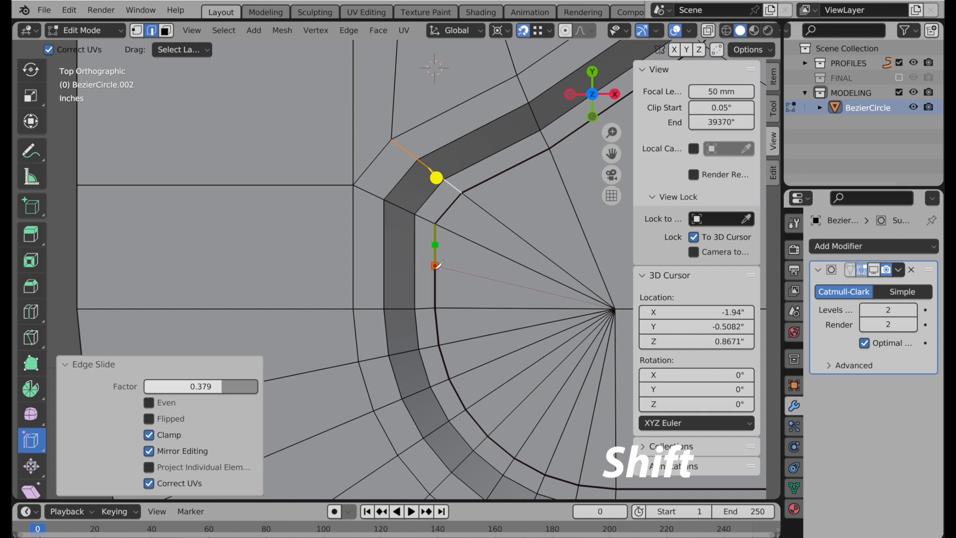
left_click(354, 246)
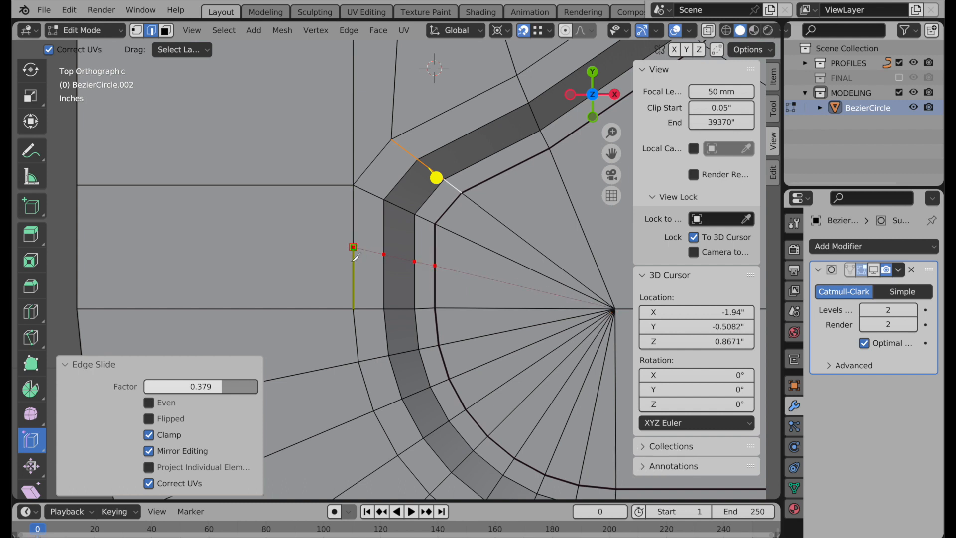
left_click(77, 247)
key("Return")
left_click(64, 242)
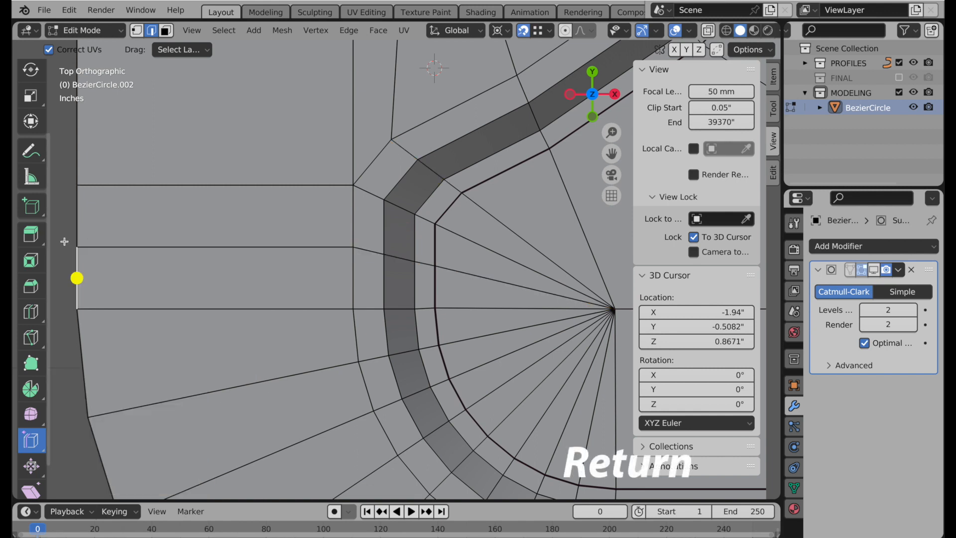
Turn on the Subdivision Surface modifier's viewport display and inspect the smoothed corner in Object Mode
middle_click_drag(483, 202, 440, 231, "shift")
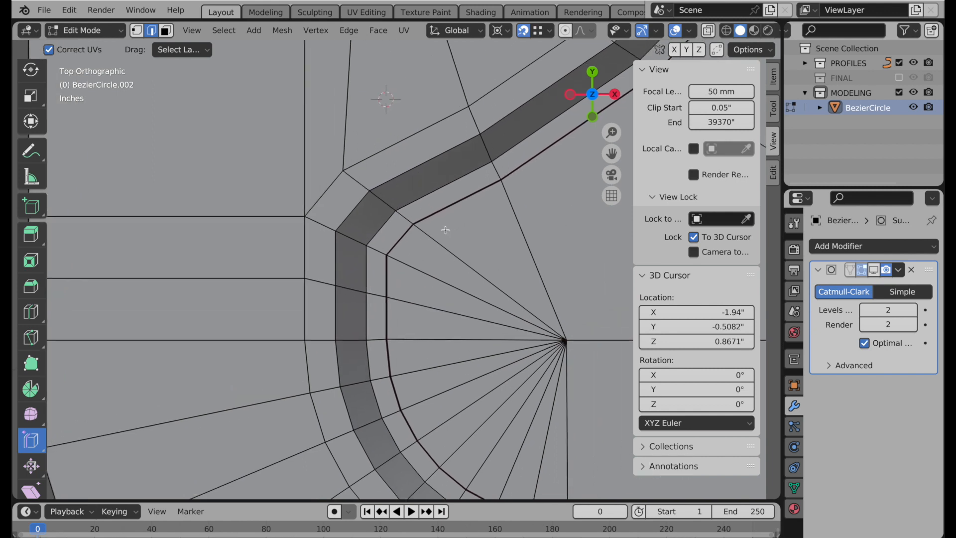
left_click(875, 270)
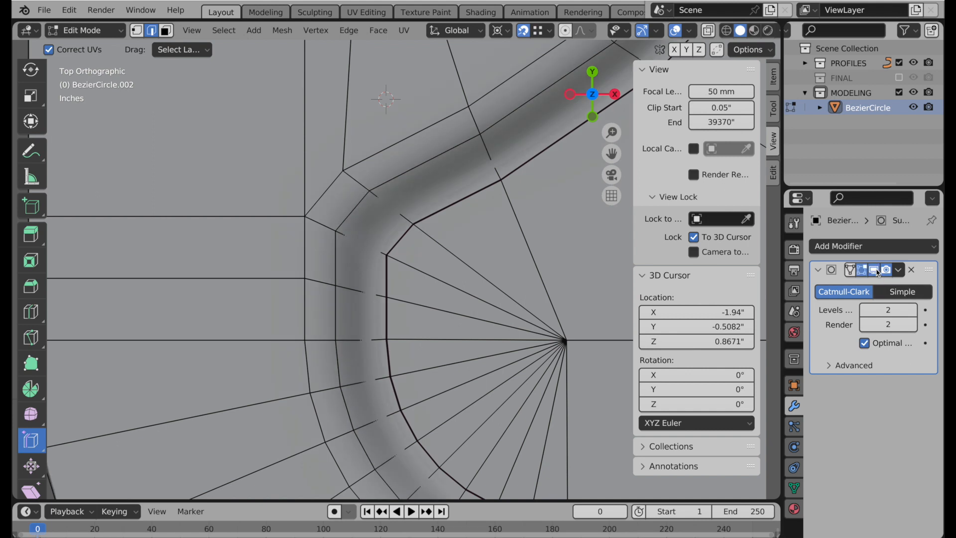
key("Tab")
left_click(504, 214)
middle_click_drag(498, 235, 467, 288, "shift")
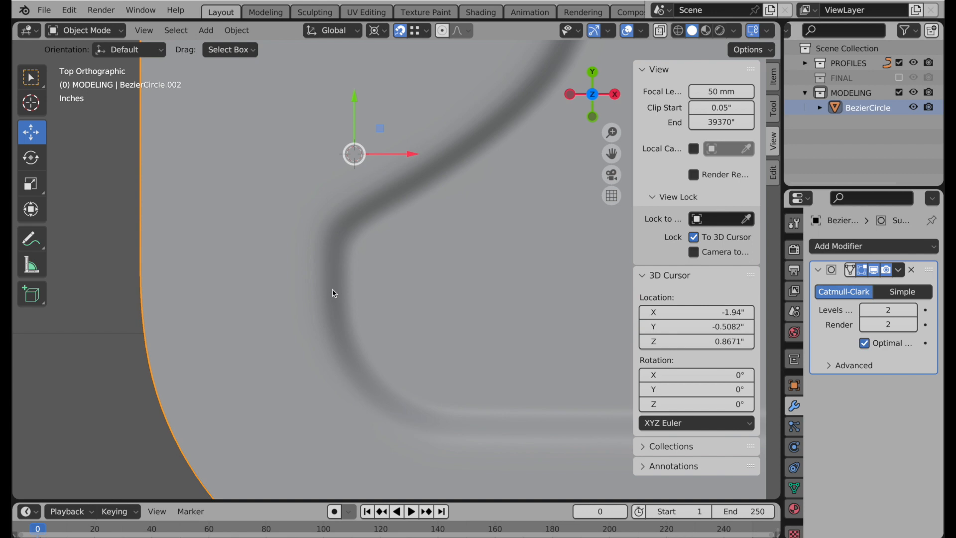
Return to Edit Mode with the Move tool and face selection active, and open the options for the drag selection method
key("Tab")
scroll(338, 324, "down", 6)
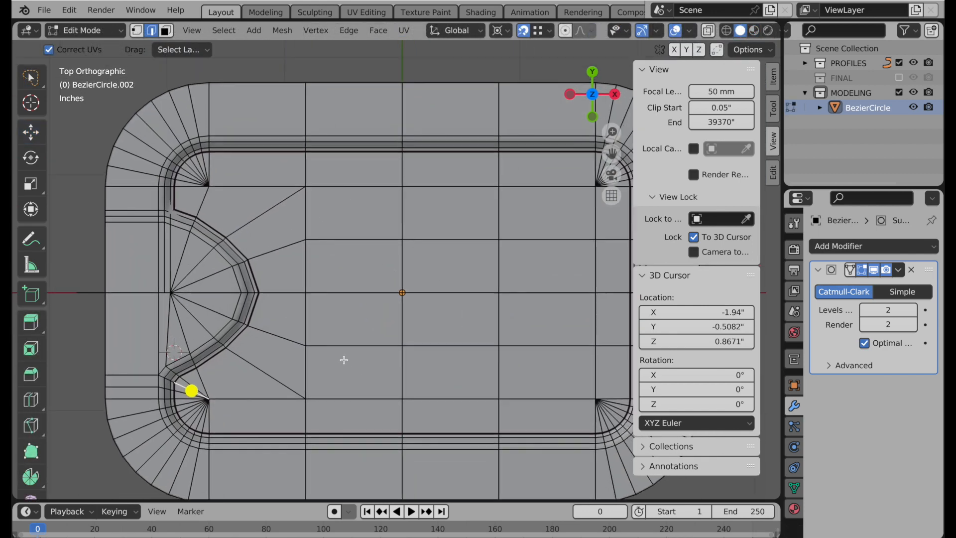
scroll(358, 371, "down", 3)
left_click(31, 132)
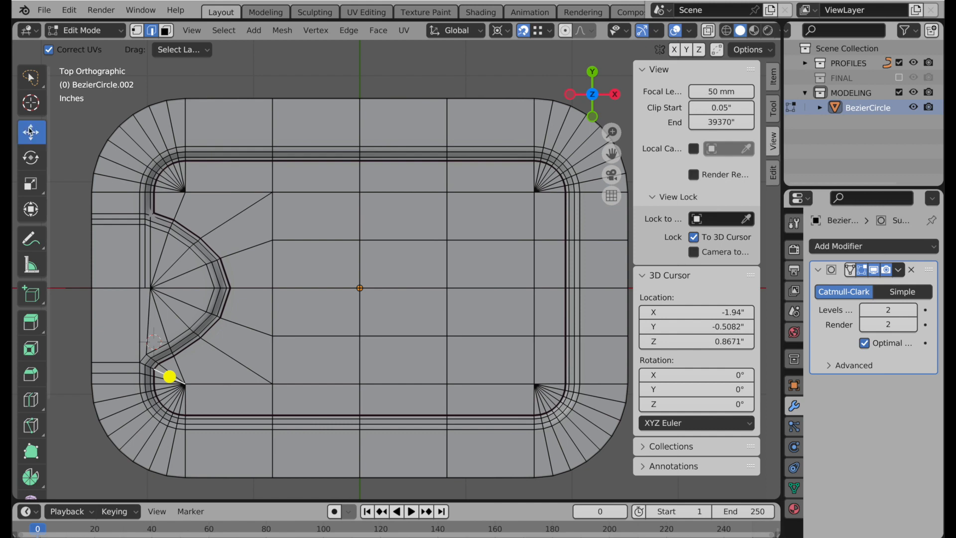
left_click(166, 30)
left_click(235, 49)
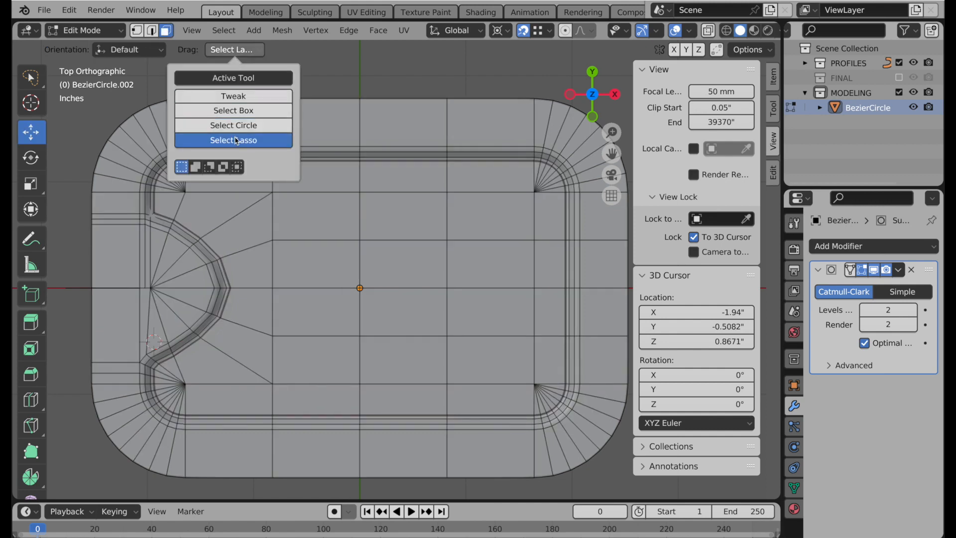
Box-select the faces in the upper half of the lid, above the X axis, and delete them
left_click(233, 110)
left_click_drag(80, 76, 652, 281)
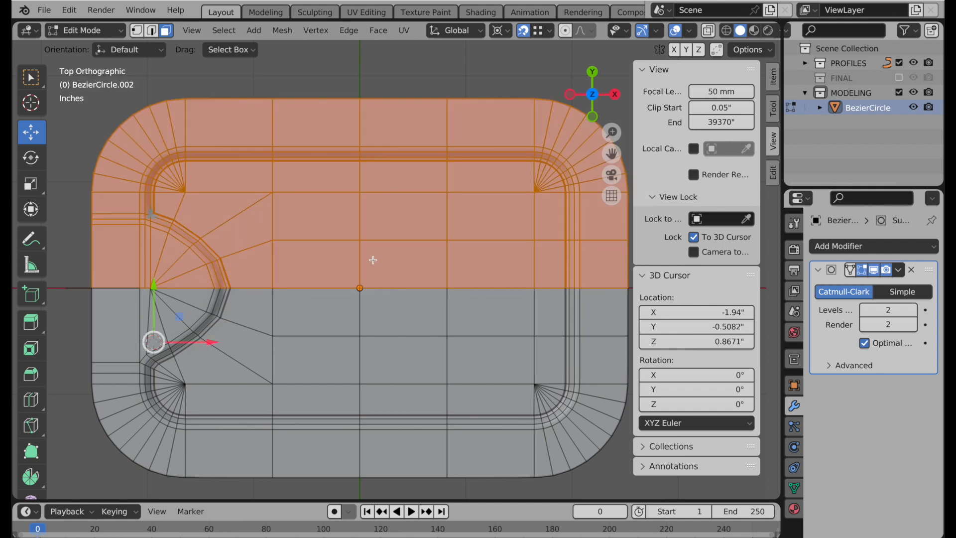
key("x")
left_click(375, 293)
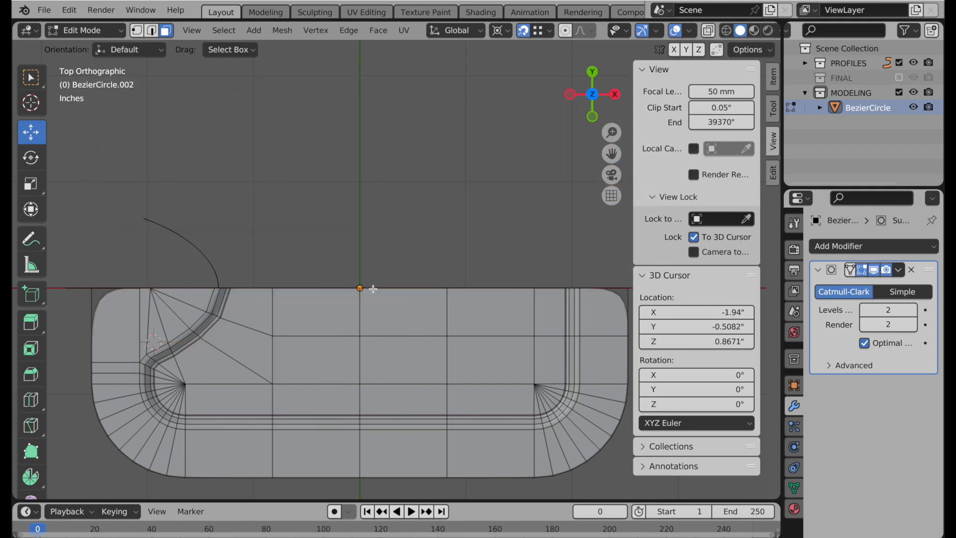
Add a Mirror modifier on the Y axis only and place it above the Subdivision Surface modifier
left_click(865, 249)
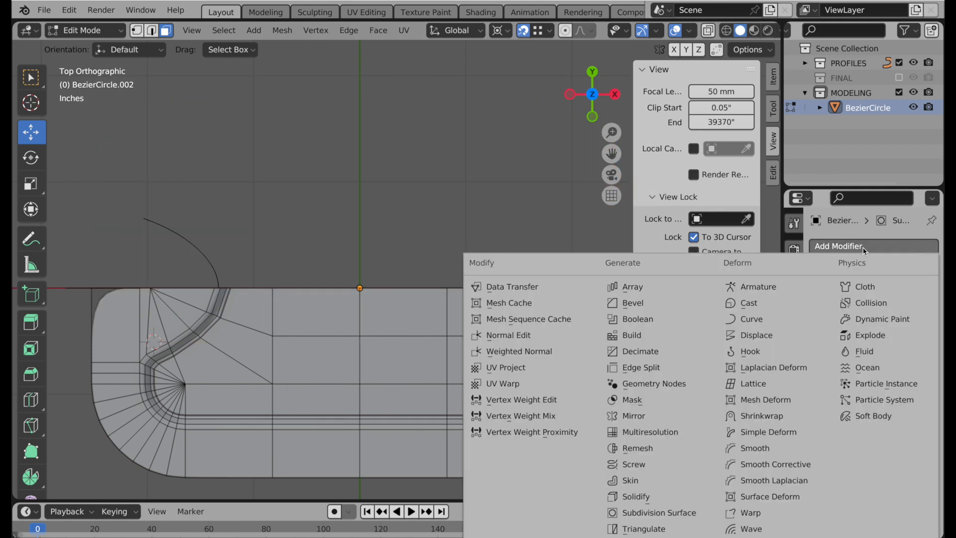
left_click(663, 422)
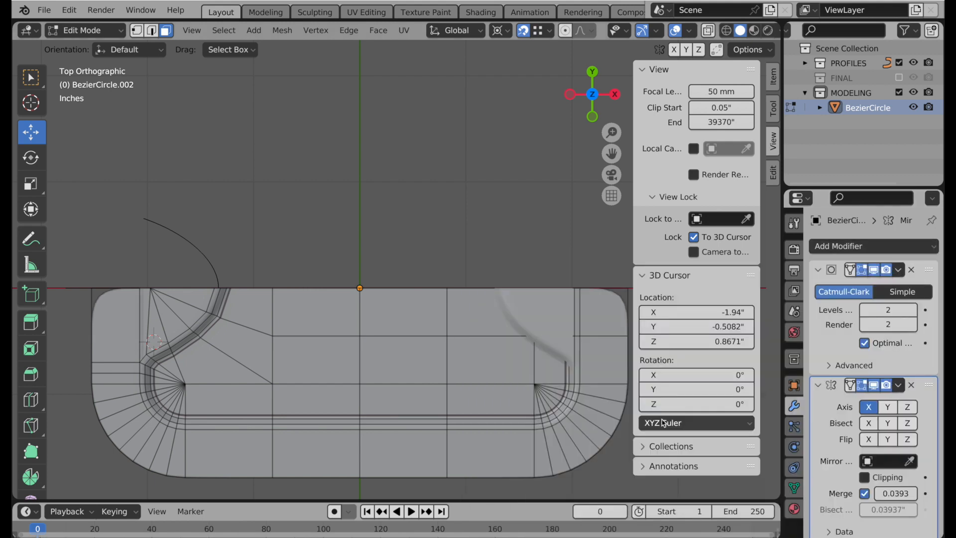
left_click(887, 407)
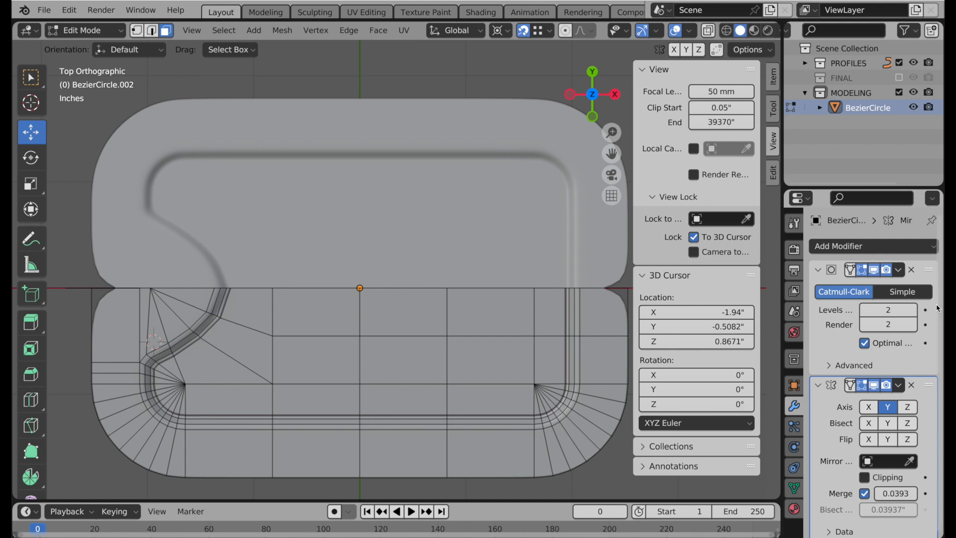
left_click_drag(929, 385, 935, 272)
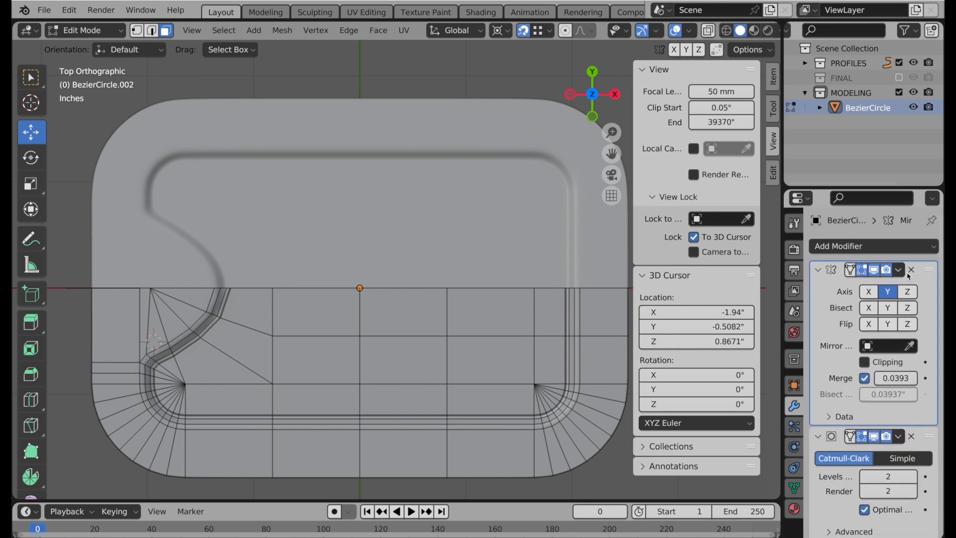
Apply the lid's Mirror modifier in Object Mode
key("Tab")
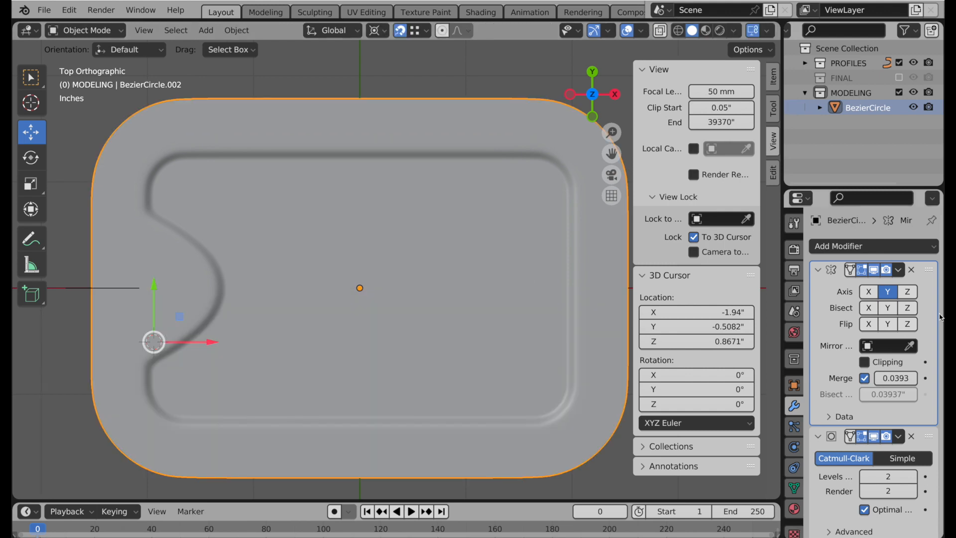
left_click(898, 270)
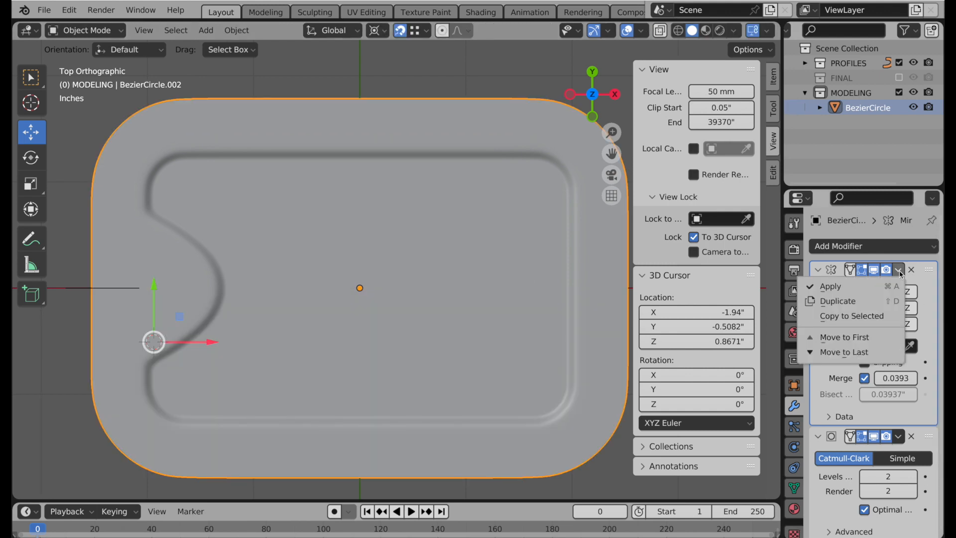
left_click(886, 292)
middle_click_drag(185, 272, 274, 238, "ctrl")
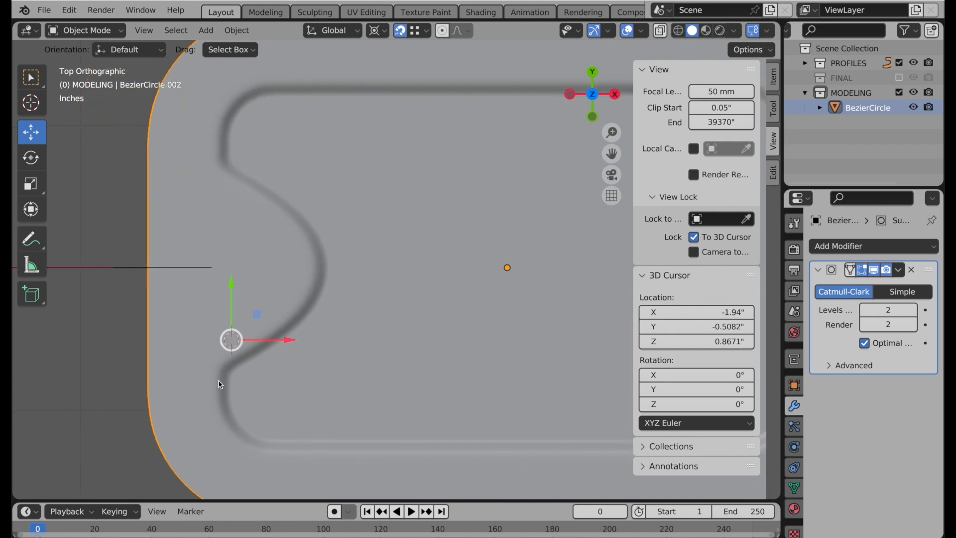
scroll(423, 302, "down", 1)
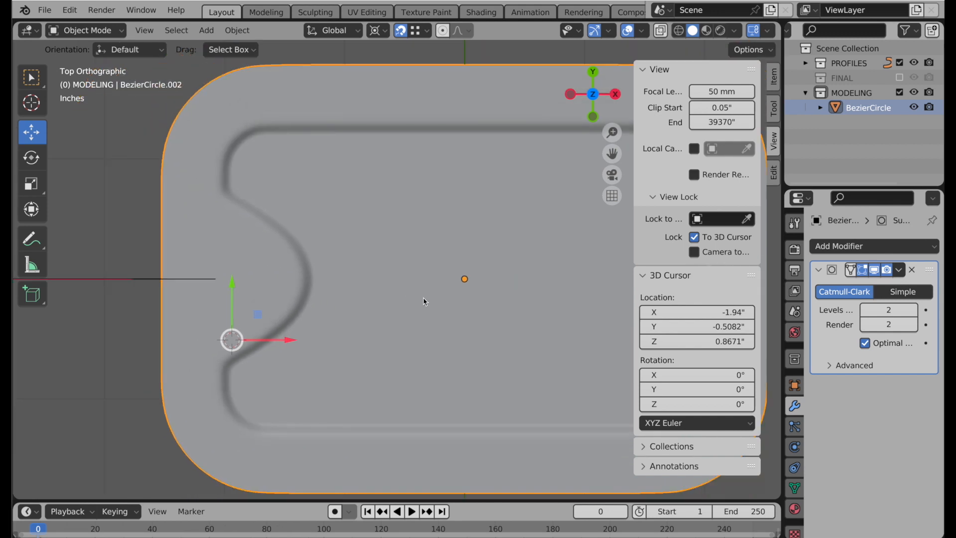
Enable the FINAL collection and hide its BezierCircle objects, leaving the Tab shown over the lid
left_click(899, 78)
left_click(806, 78)
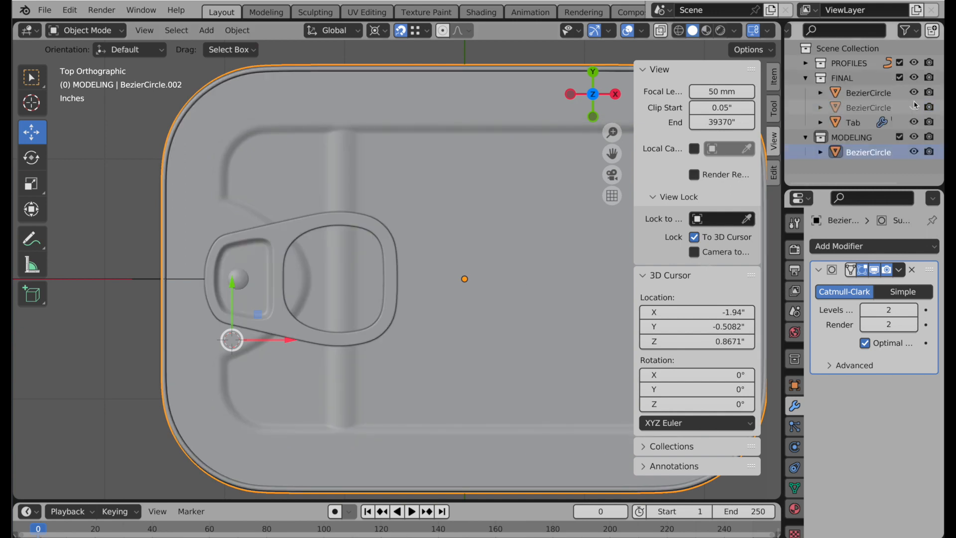
left_click_drag(913, 93, 914, 108)
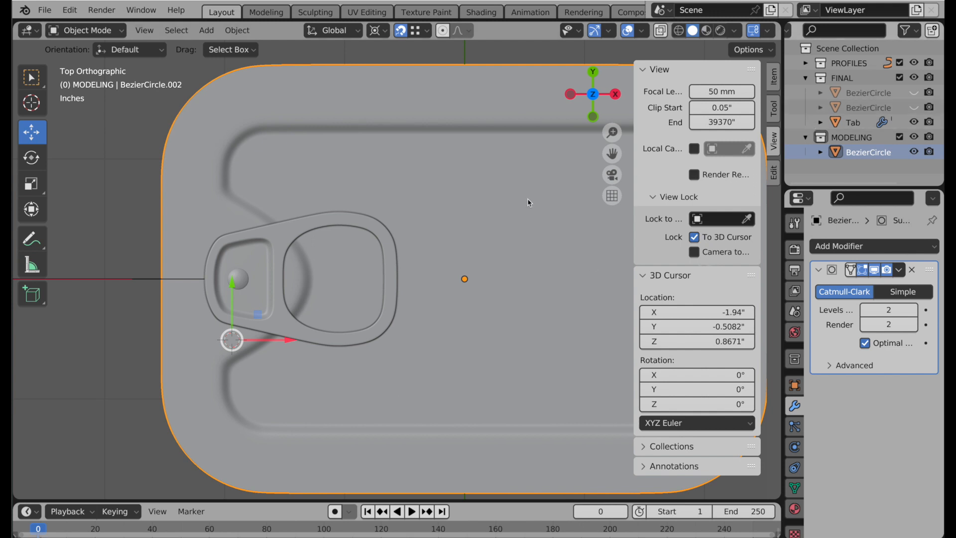
Move the lid's central cross edge loop about -0.486" along X, to just past the tab's ring
key("Tab")
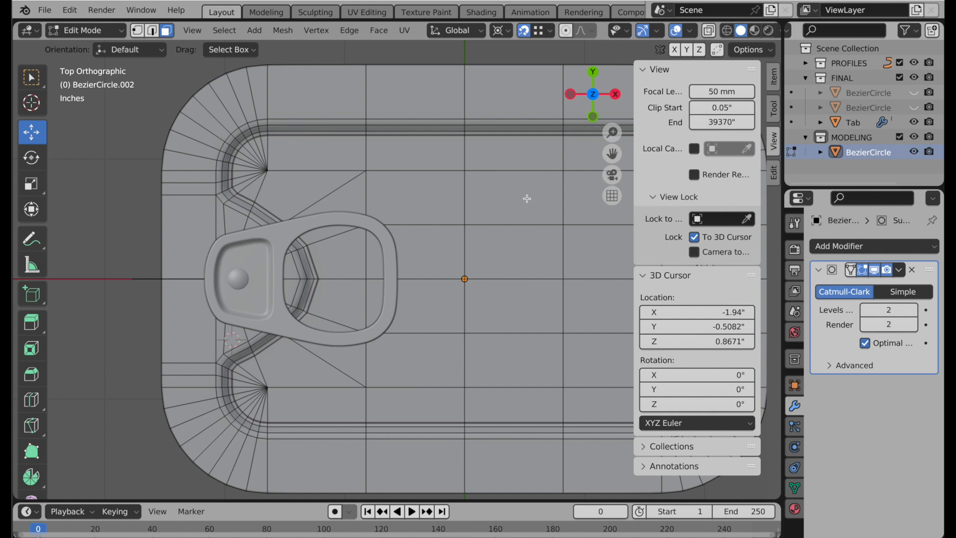
middle_click_drag(505, 215, 394, 167, "shift")
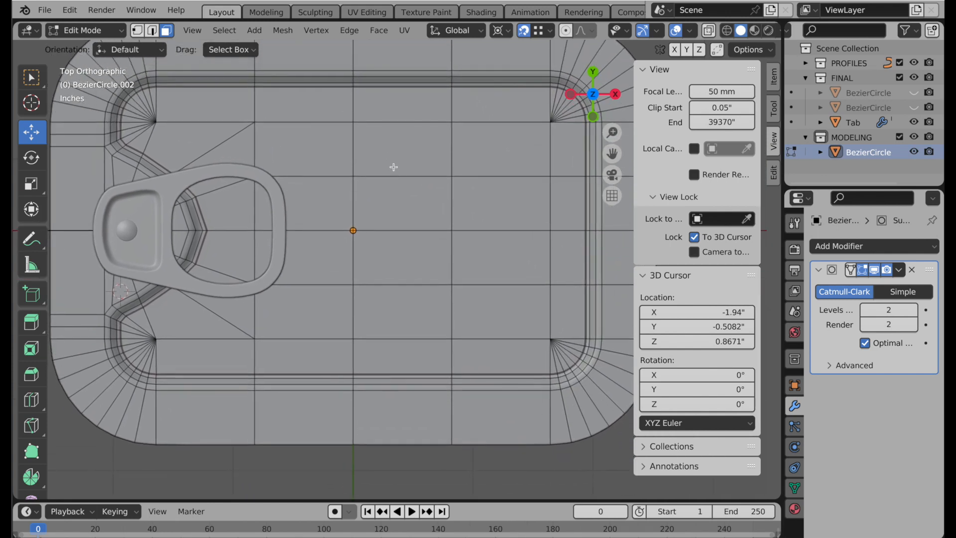
key("2")
left_click(351, 159)
key("g")
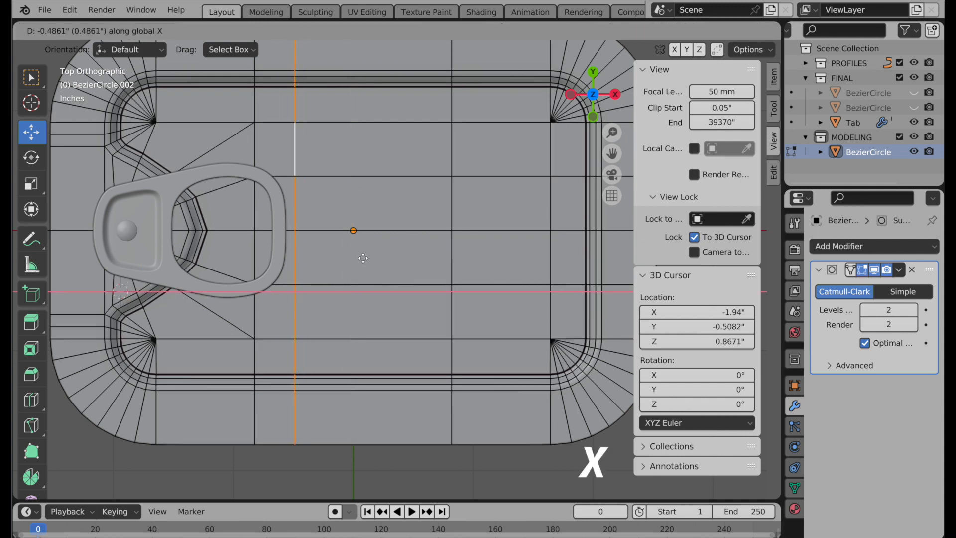
left_click(295, 225)
Unlock the view from the 3D cursor and scale the selected edge loop by 1.003
middle_click_drag(316, 196, 454, 212, "ctrl")
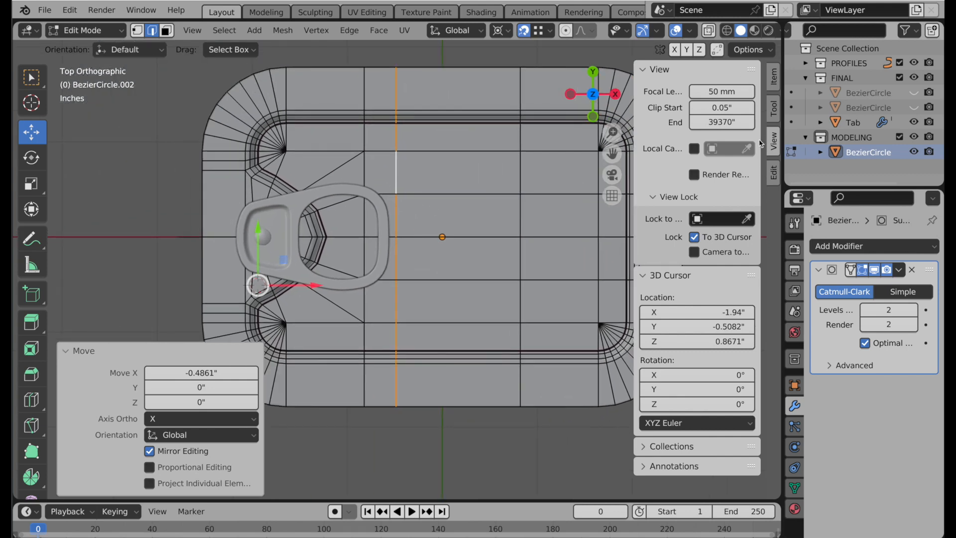
left_click(709, 240)
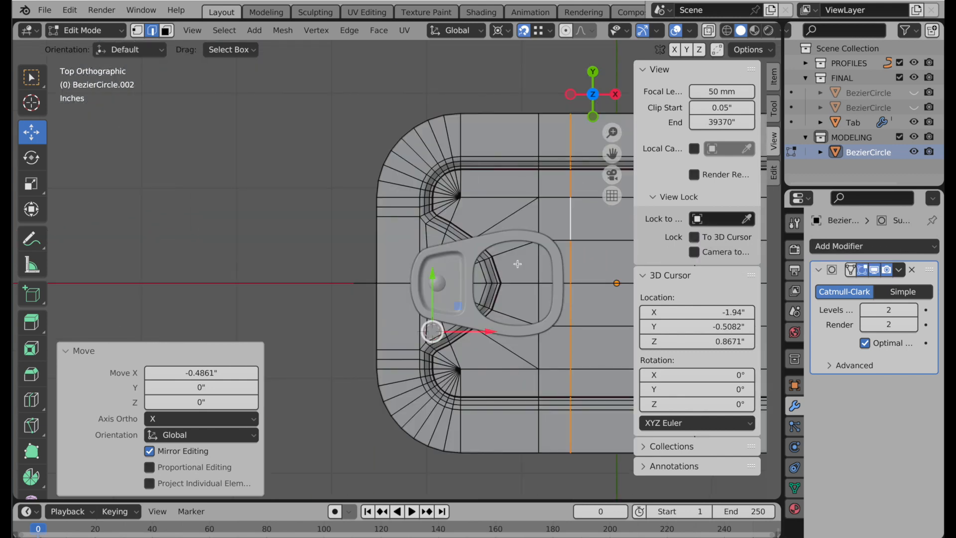
middle_click_drag(524, 320, 297, 278, "shift")
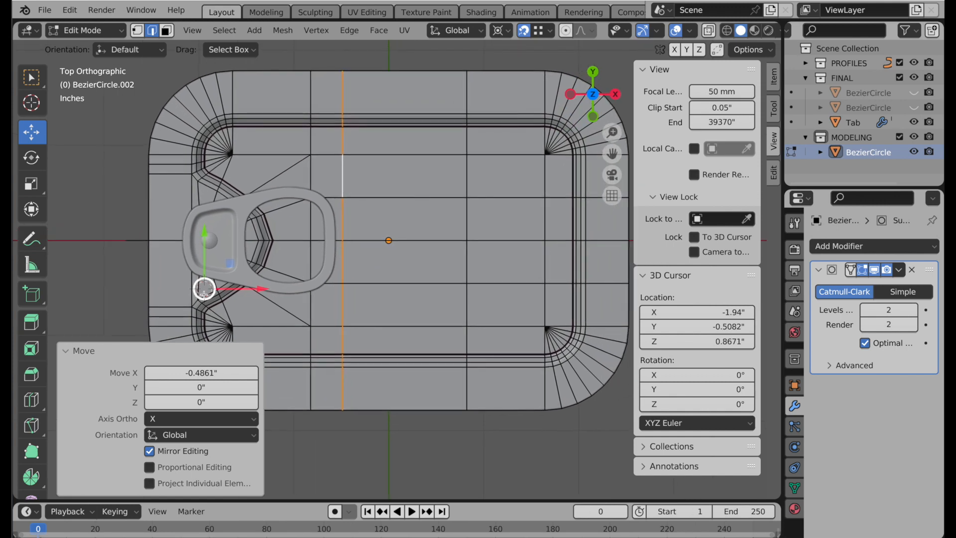
key("s")
left_click(303, 198)
Turn on X-ray and add the neighbouring cross edge loop beneath the tab's ring to the selection
key("alt+z")
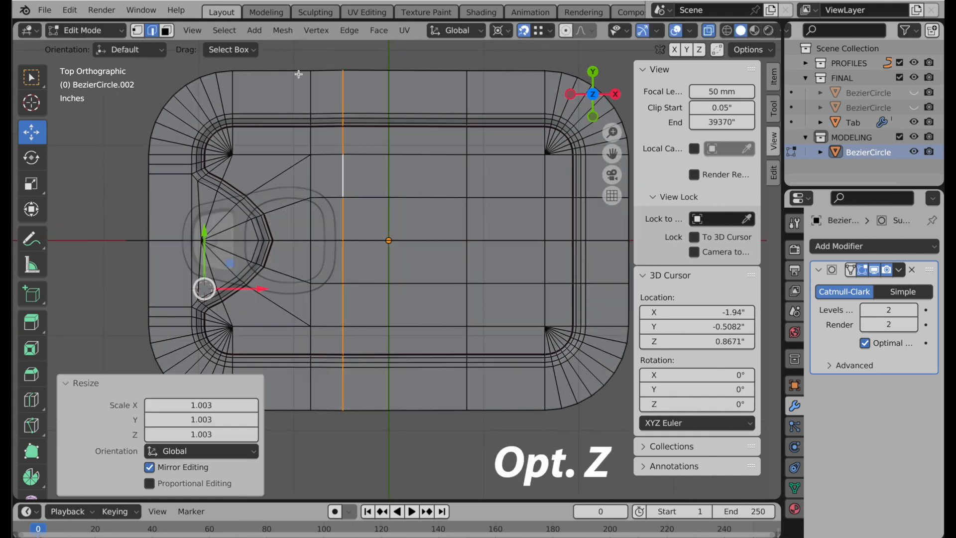
left_click_drag(299, 62, 319, 429, "shift")
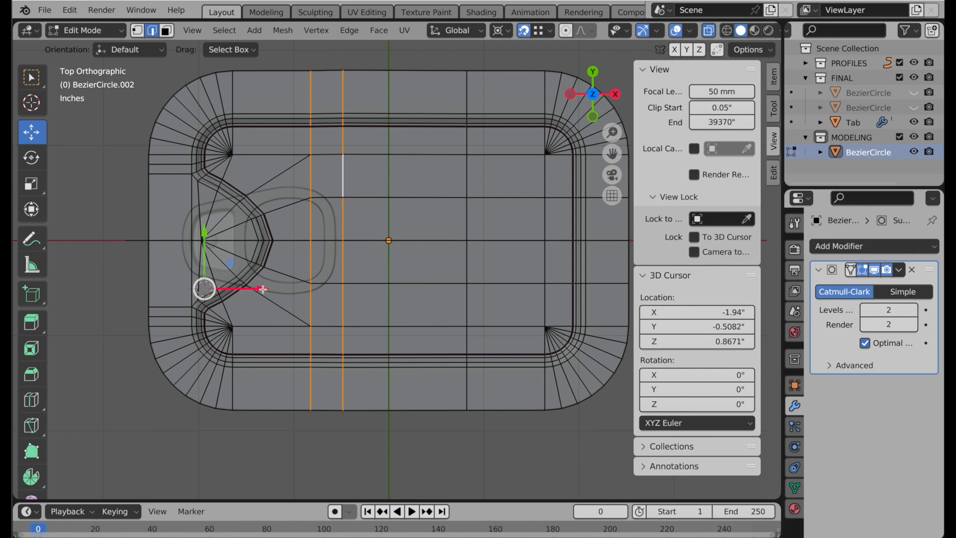
left_click_drag(262, 289, 253, 289)
key("ctrl+z")
With snapping off and the pivot at Bounding Box Center, move both selected edge loops about -0.279" along X
left_click(525, 33)
key("period")
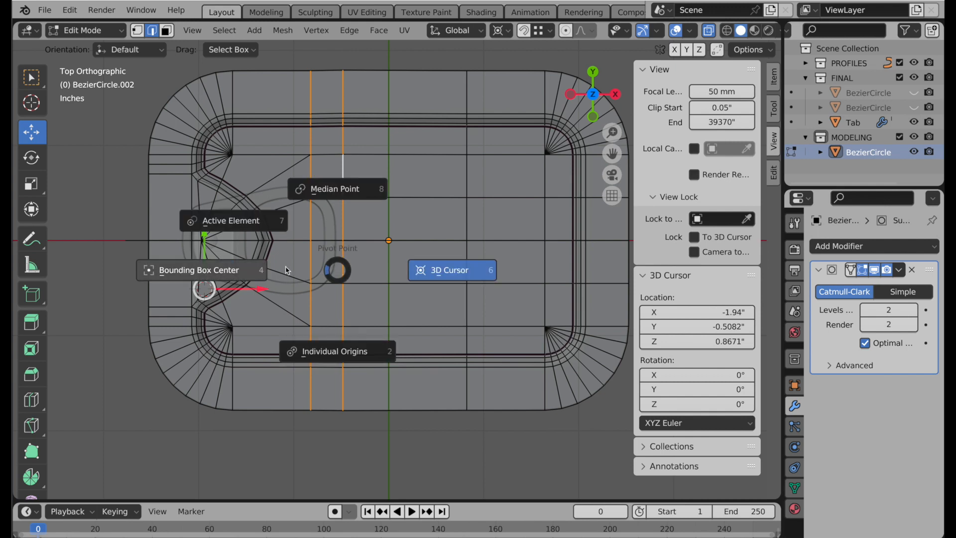
left_click(232, 275)
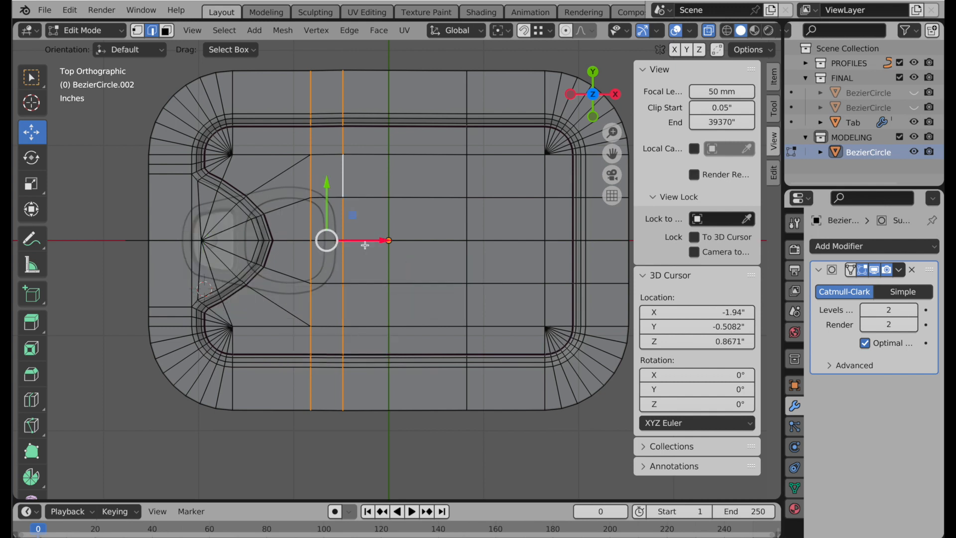
left_click_drag(385, 241, 359, 241)
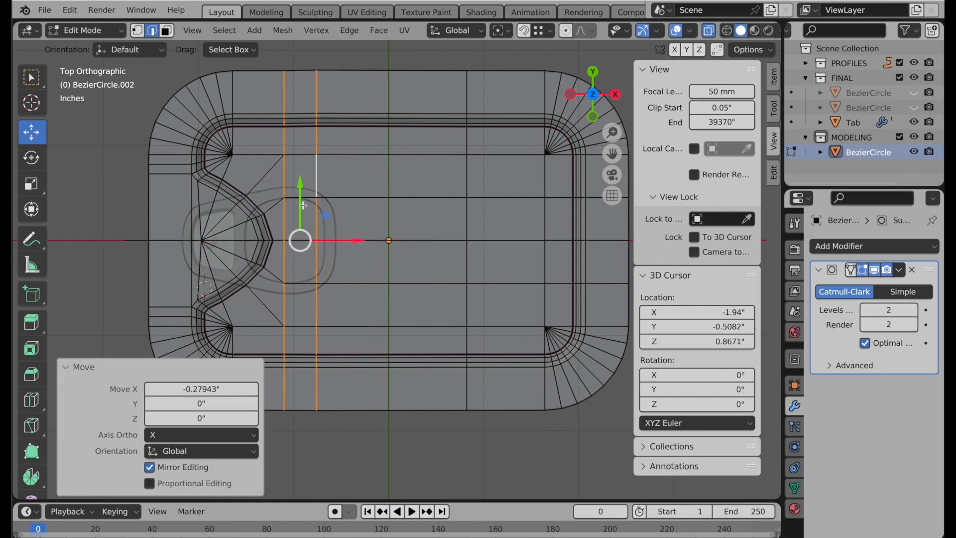
Add three loop cuts between the two moved edge loops: one in the middle and one centred in each half
scroll(298, 249, "up", 2)
middle_click_drag(312, 288, 399, 252, "shift")
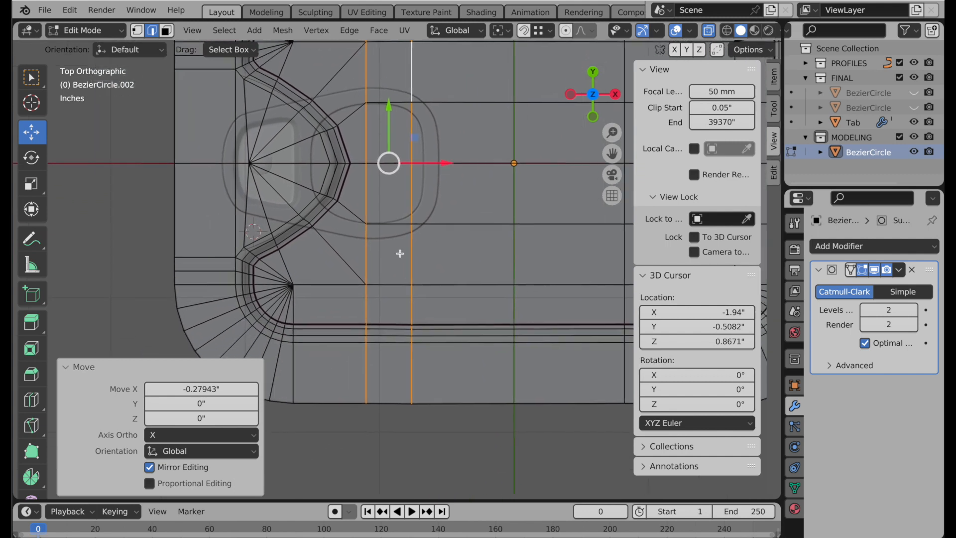
left_click(31, 400)
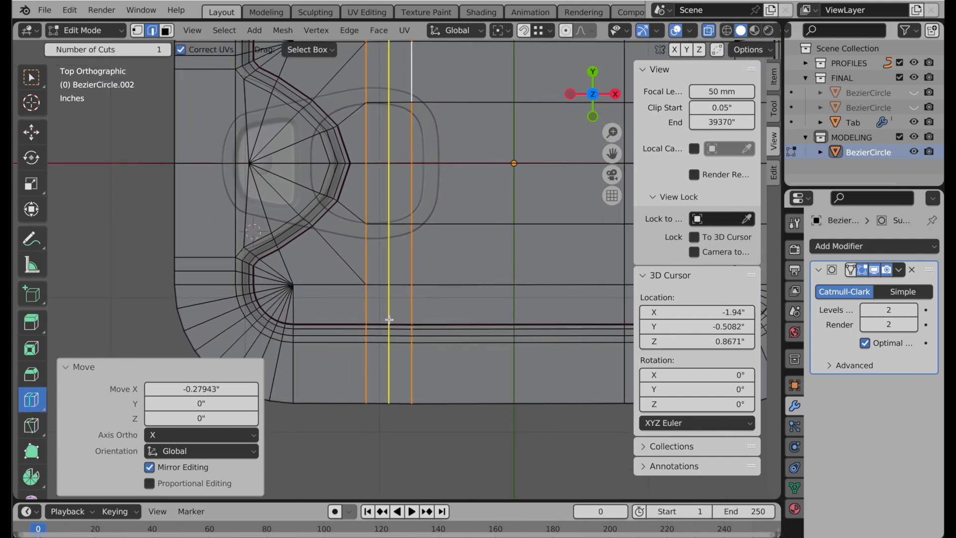
left_click(384, 320)
left_click(380, 320)
left_click(400, 321)
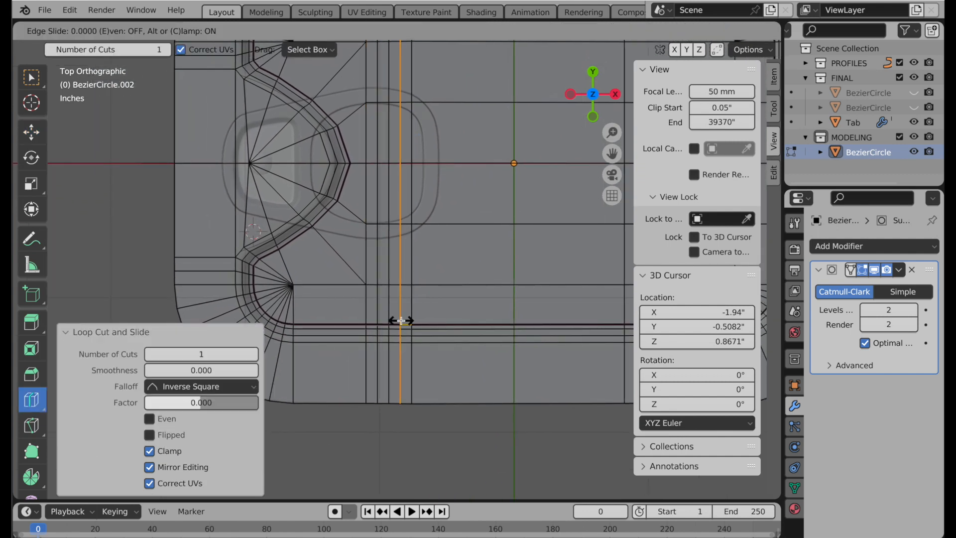
left_click(31, 132)
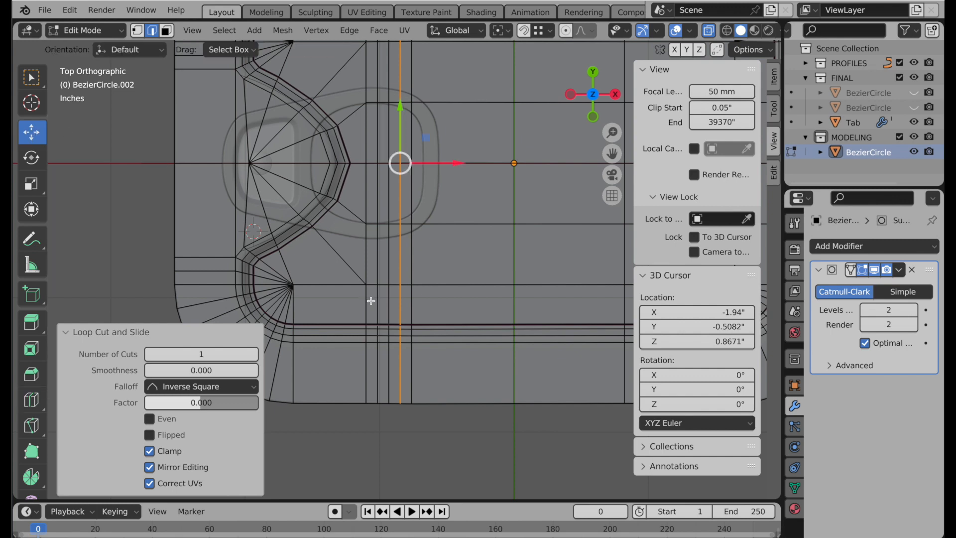
Select the two outer new loop cuts and scale them apart along X, closer to the bordering loops
left_click(377, 304, "alt+shift")
scroll(377, 318, "up", 2)
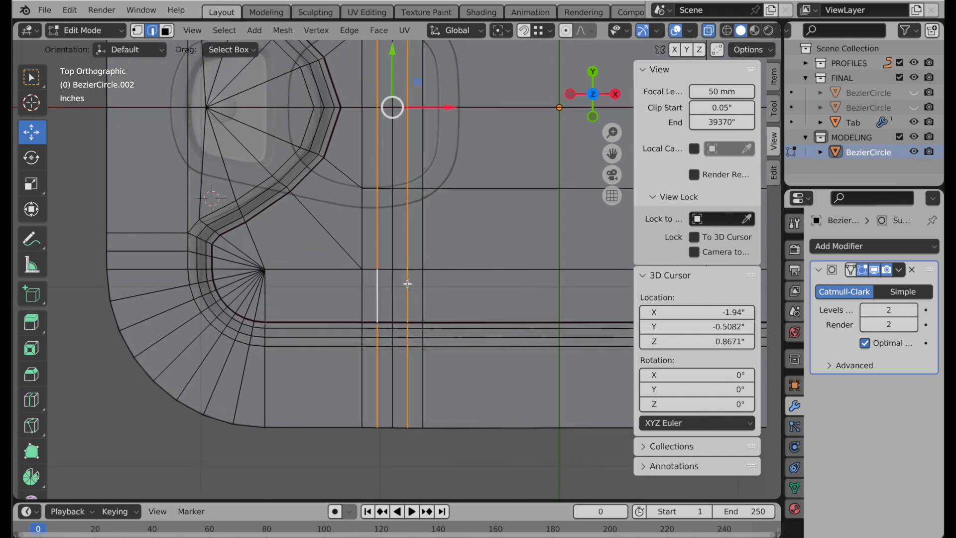
key("s")
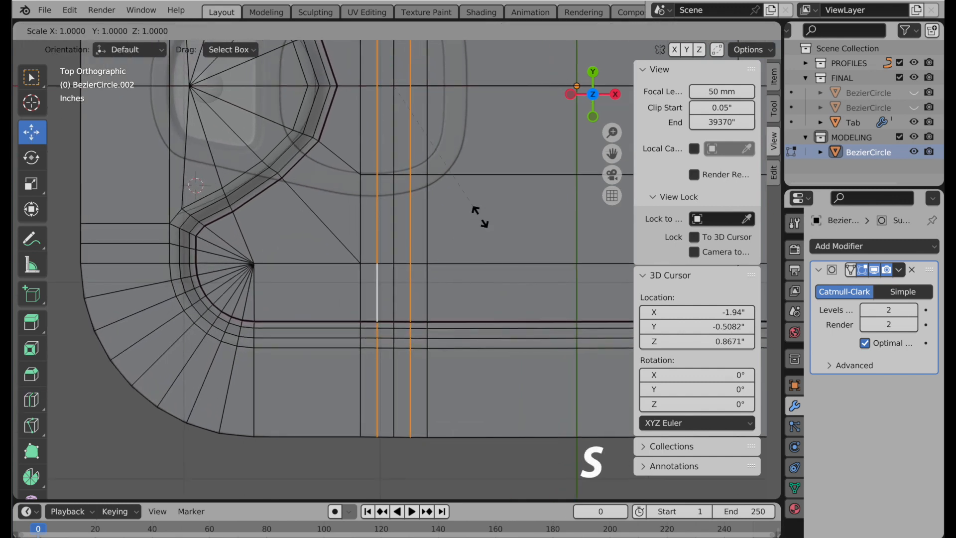
key("x")
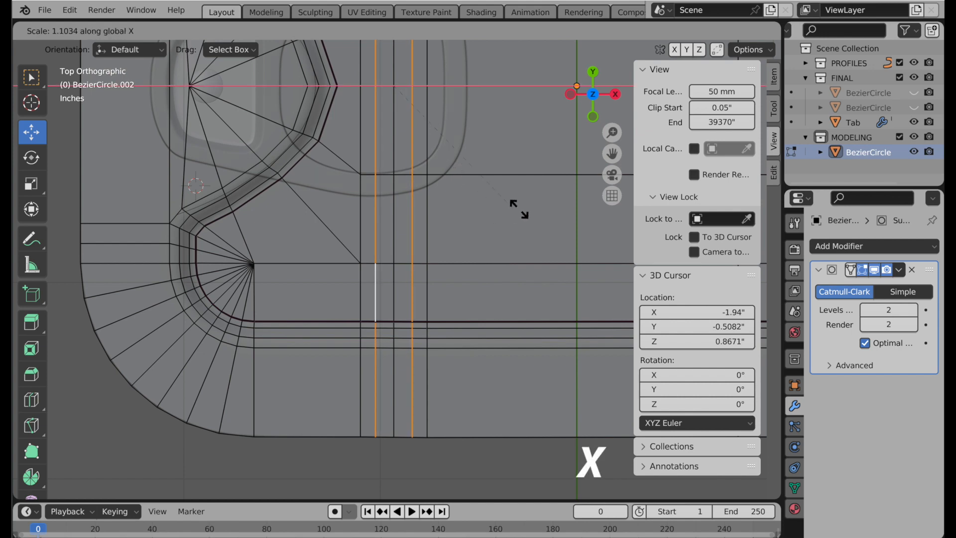
left_click(616, 203)
Turn off X-ray shading and the viewport display of the lid's Subdivision modifier
middle_click_drag(451, 319, 439, 335)
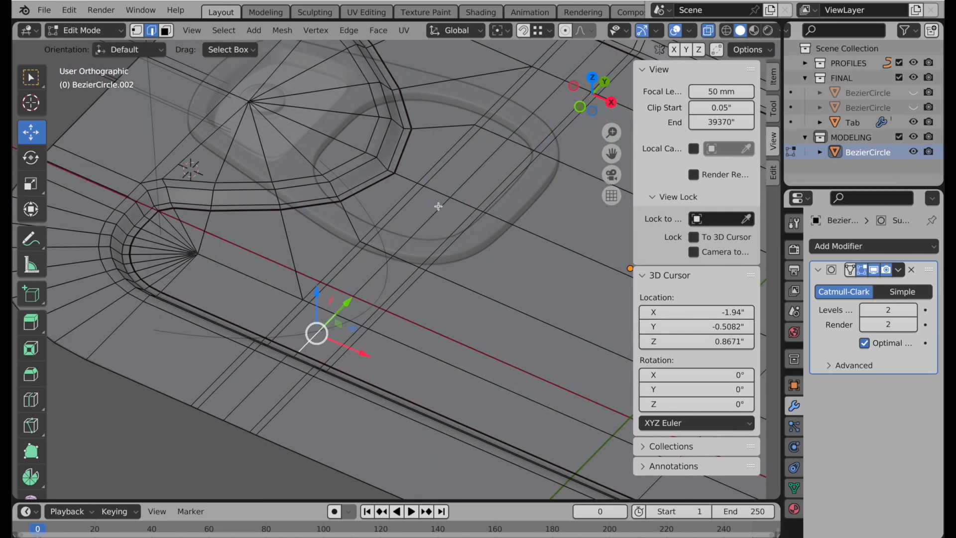
left_click(708, 31)
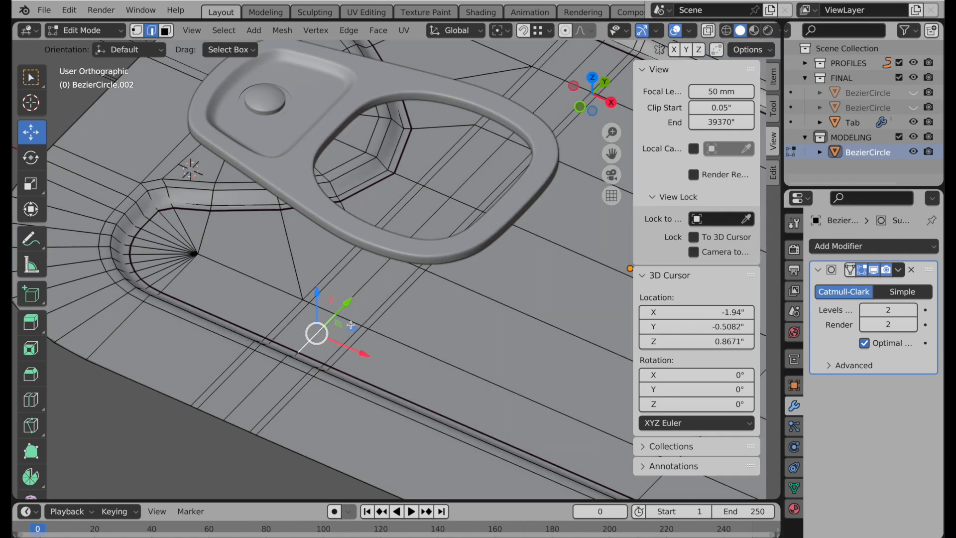
middle_click_drag(350, 324, 249, 314)
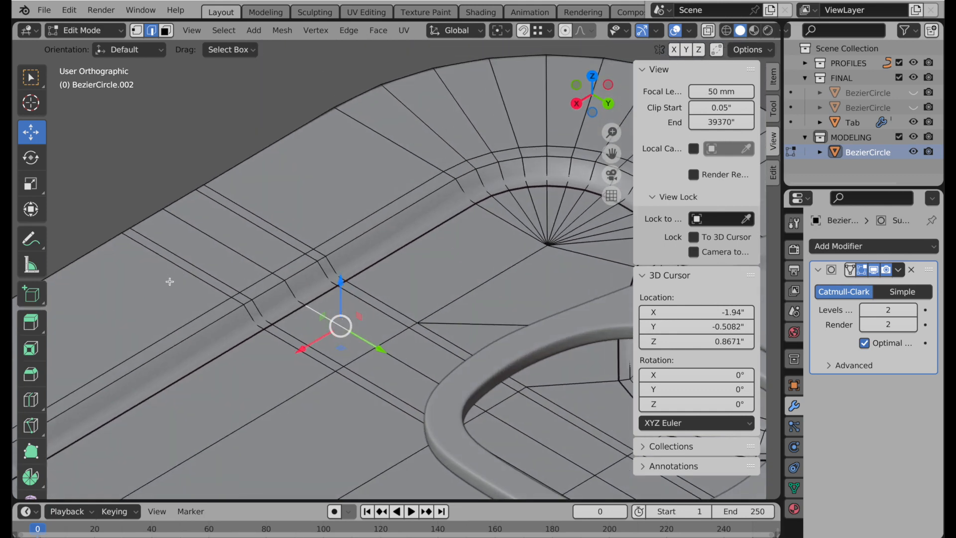
left_click(876, 272)
Select the middle loop cut's edges across the recessed panel, from one recess wall edge to the opposite one
left_click(291, 289)
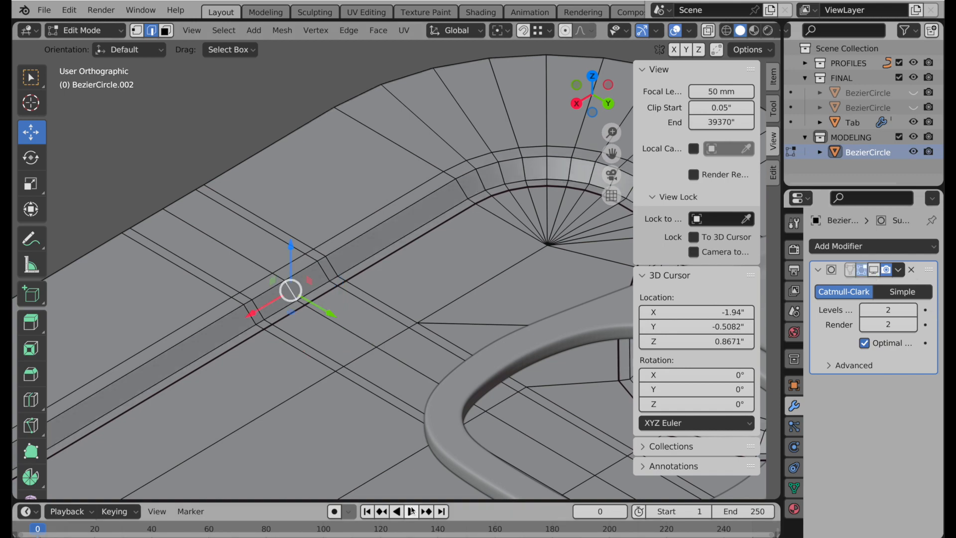
middle_click_drag(286, 376, 409, 397)
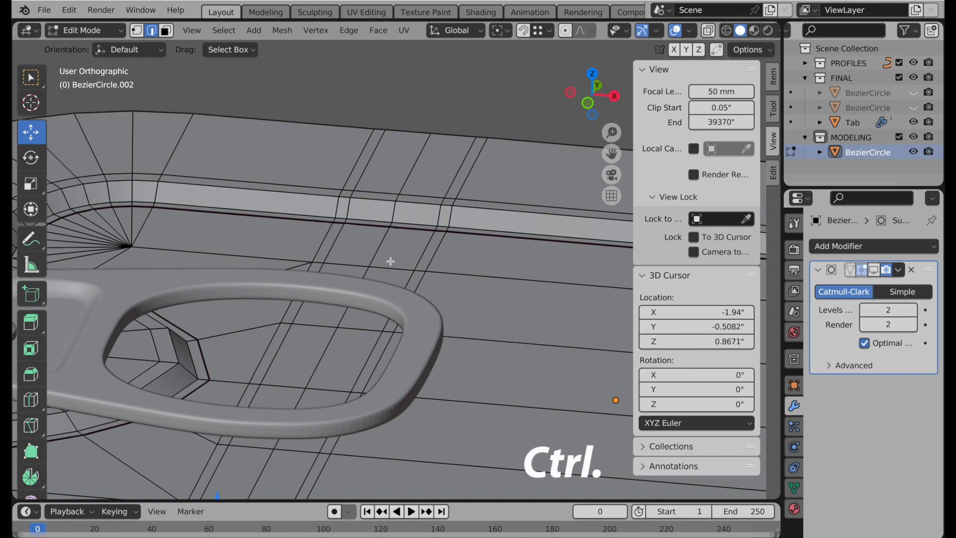
left_click(393, 209, "ctrl")
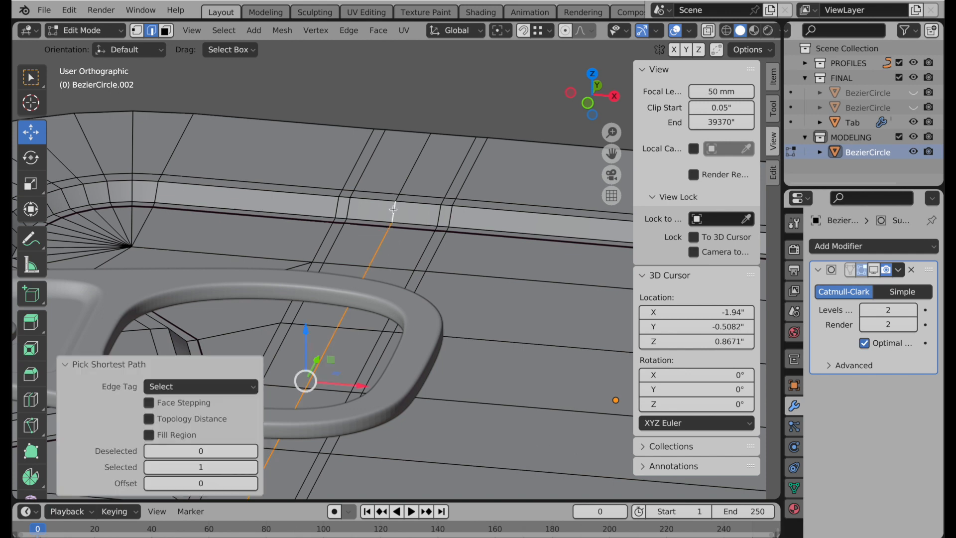
With snapping on, place the 3D cursor at the upper end of the selected wall edge and set the pivot point to 3D Cursor
left_click(37, 107)
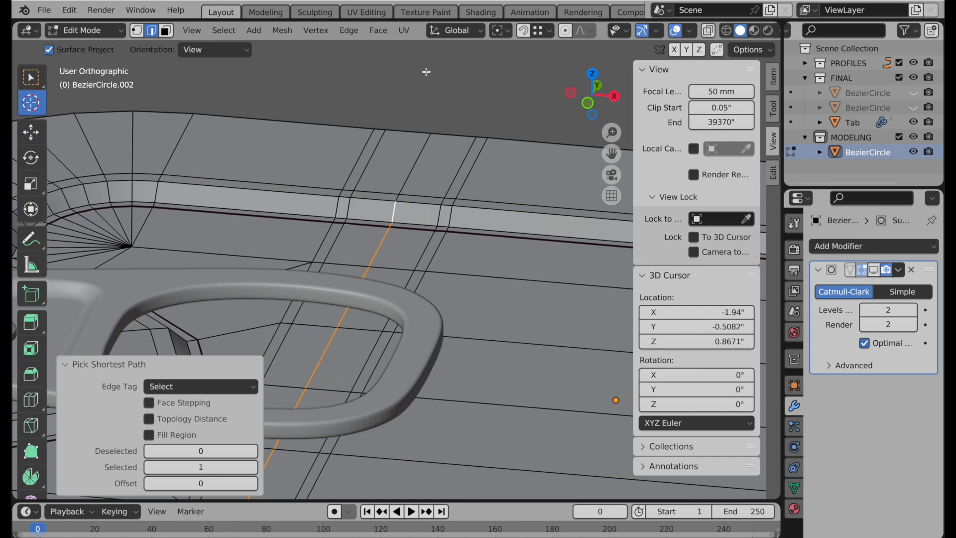
left_click(524, 31)
left_click_drag(396, 201, 395, 202)
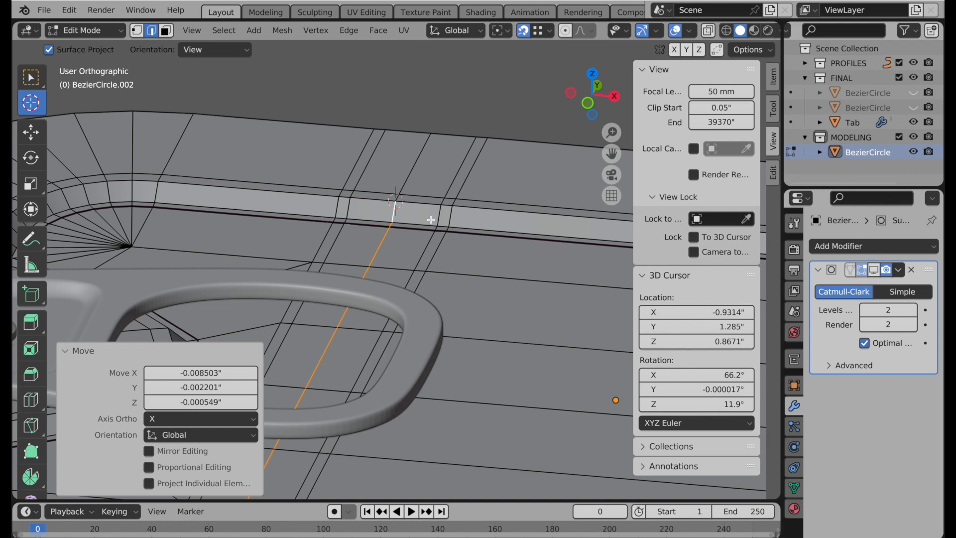
key("period")
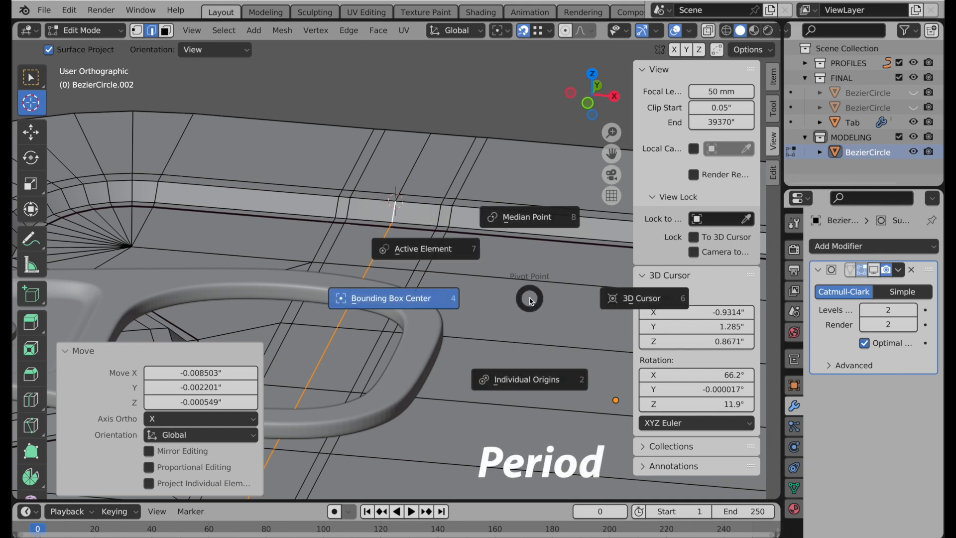
left_click(614, 301)
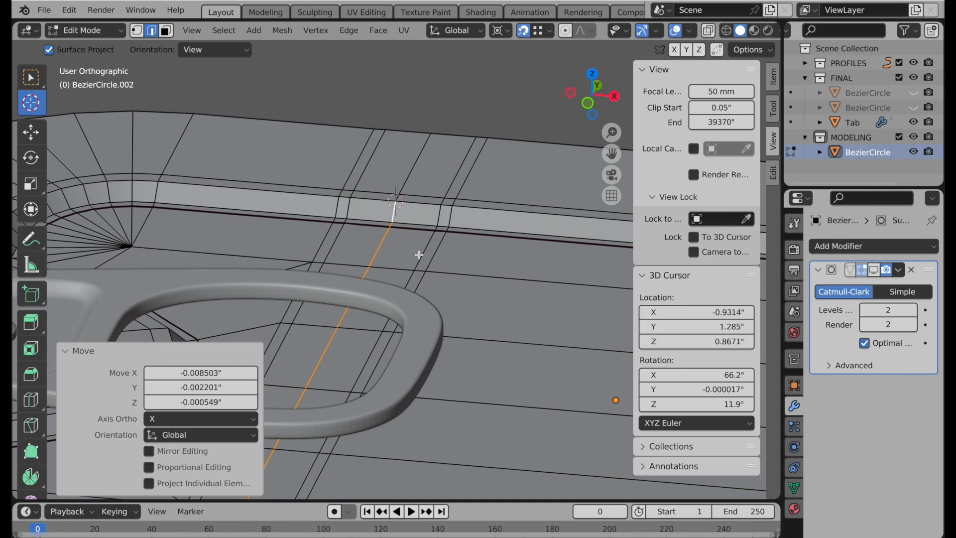
Scale the selected middle edges to 0 along Z to flatten them at the 3D cursor's height
left_click(30, 133)
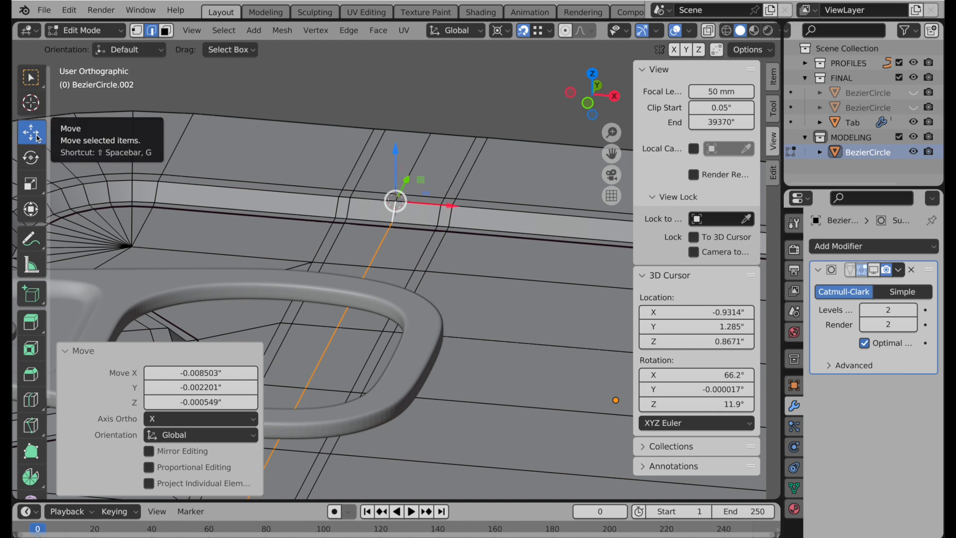
left_click(30, 184)
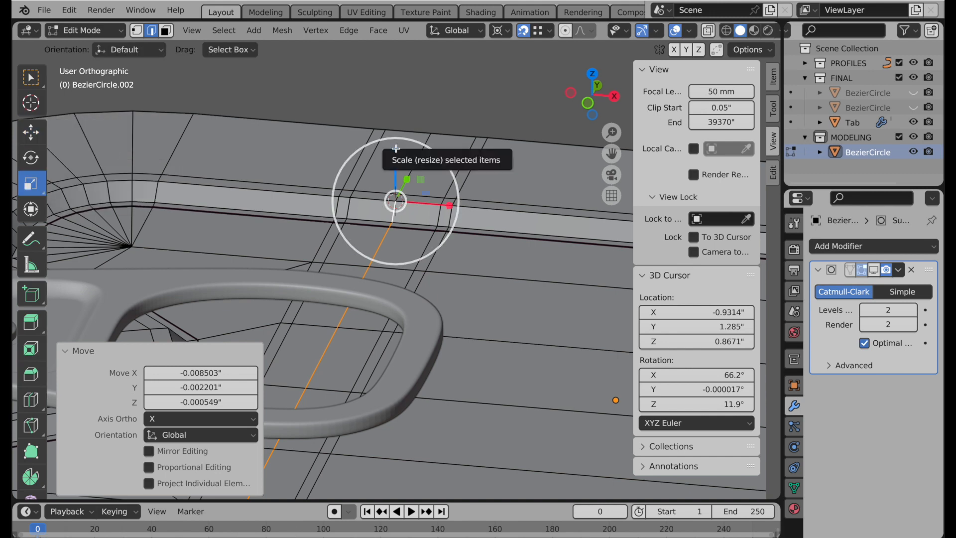
left_click_drag(396, 148, 398, 180)
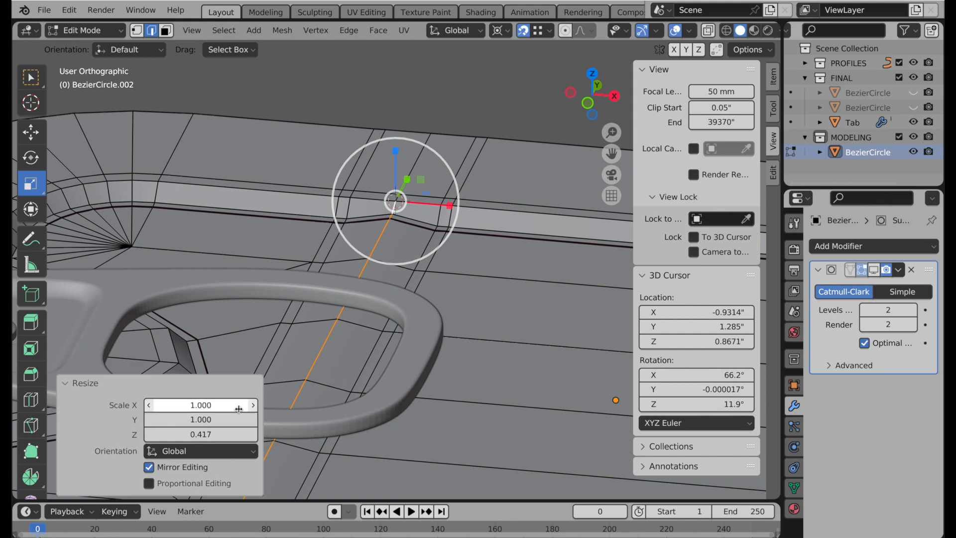
double_click(219, 433)
type("0")
key("Return")
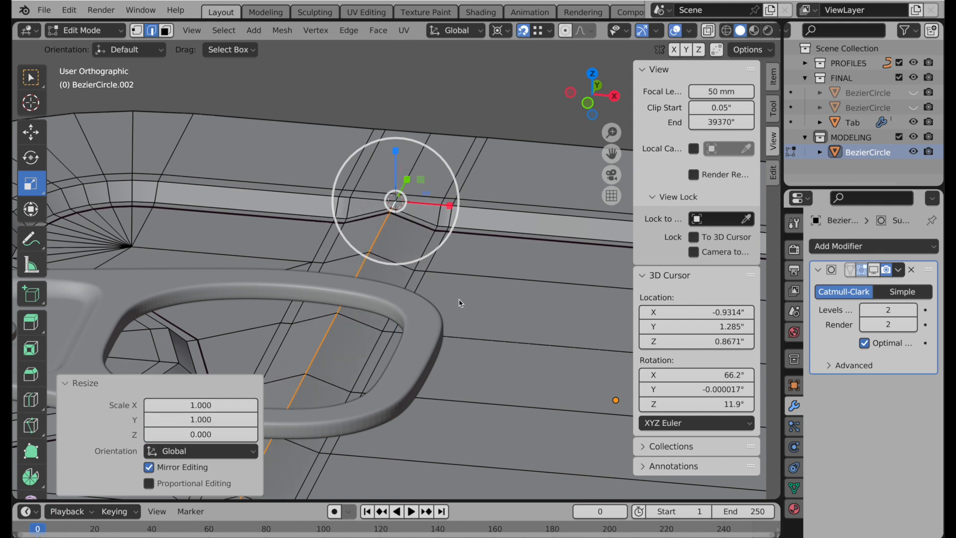
Select the two short wall edges at the opposite ends of the raised middle edge run
left_click(31, 132)
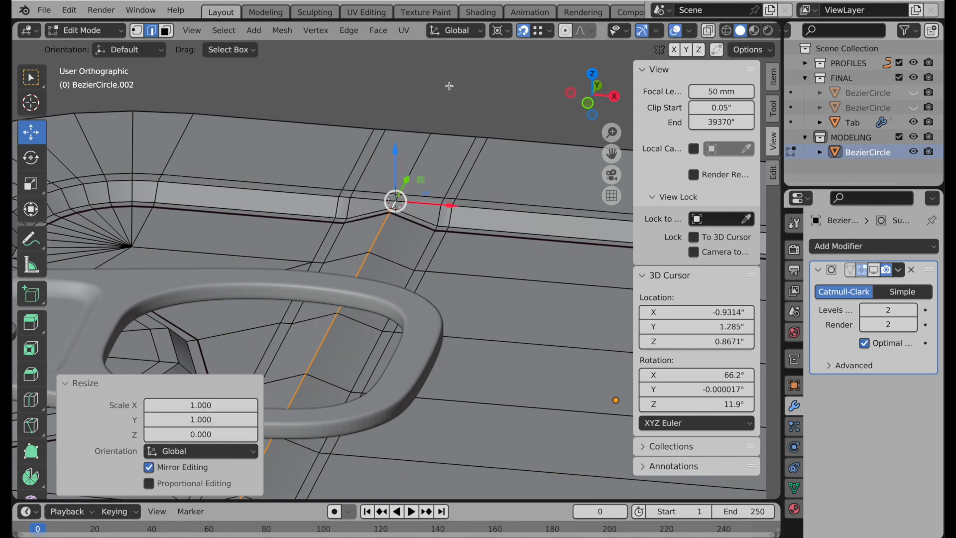
middle_click_drag(475, 106, 460, 233)
left_click(442, 252)
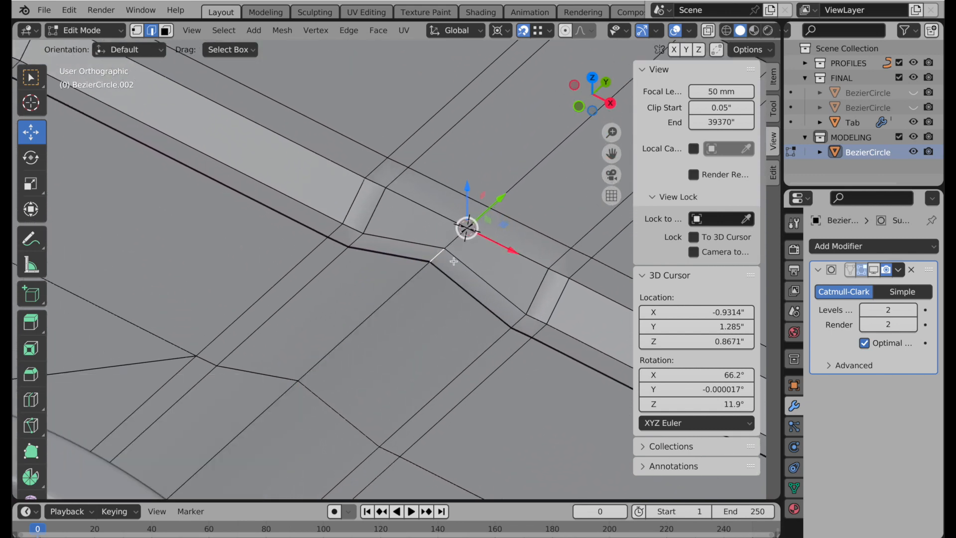
middle_click_drag(463, 246, 270, 370, "ctrl")
middle_click_drag(271, 371, 471, 268, "shift")
middle_click_drag(340, 354, 412, 242, "ctrl")
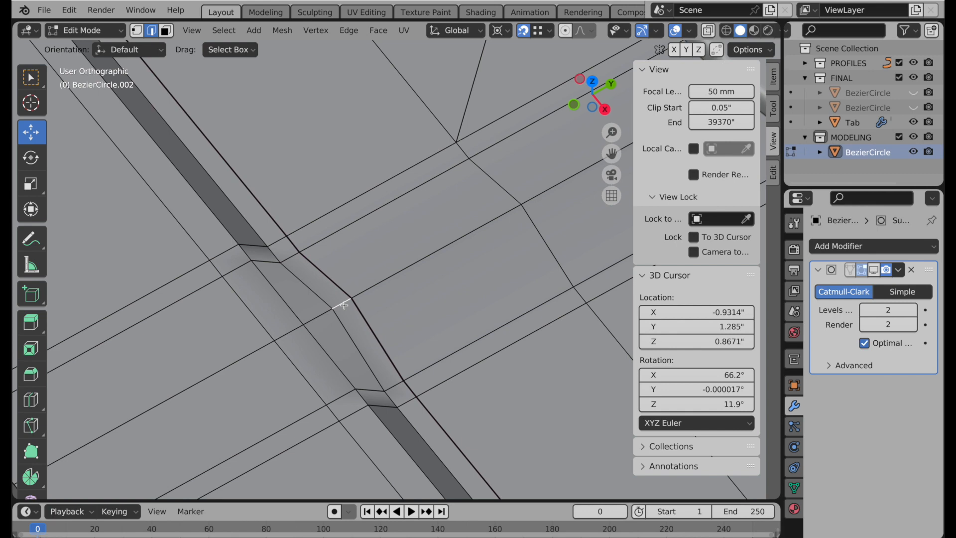
Set the pivot point to Bounding Box Center and scale the two end edges apart along Y by 1.035
key("period")
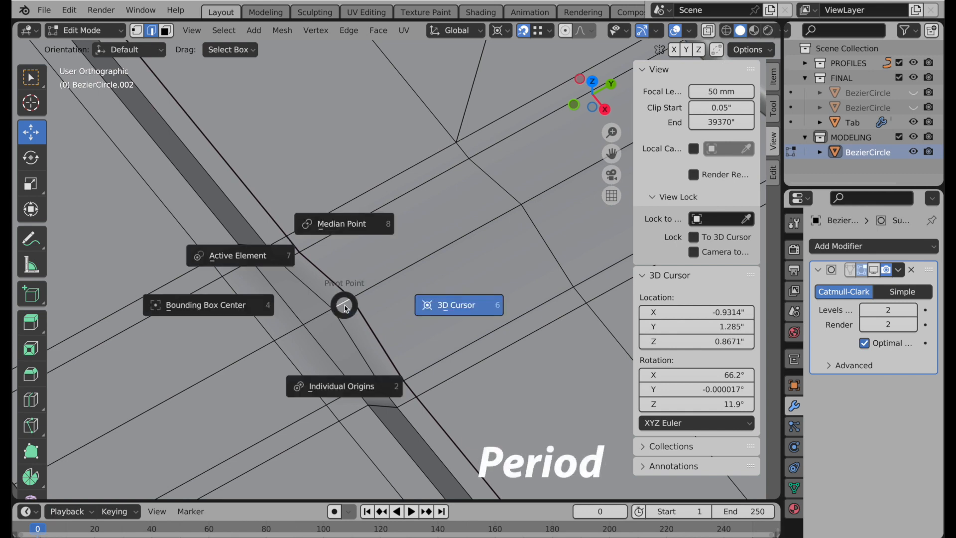
left_click(232, 305)
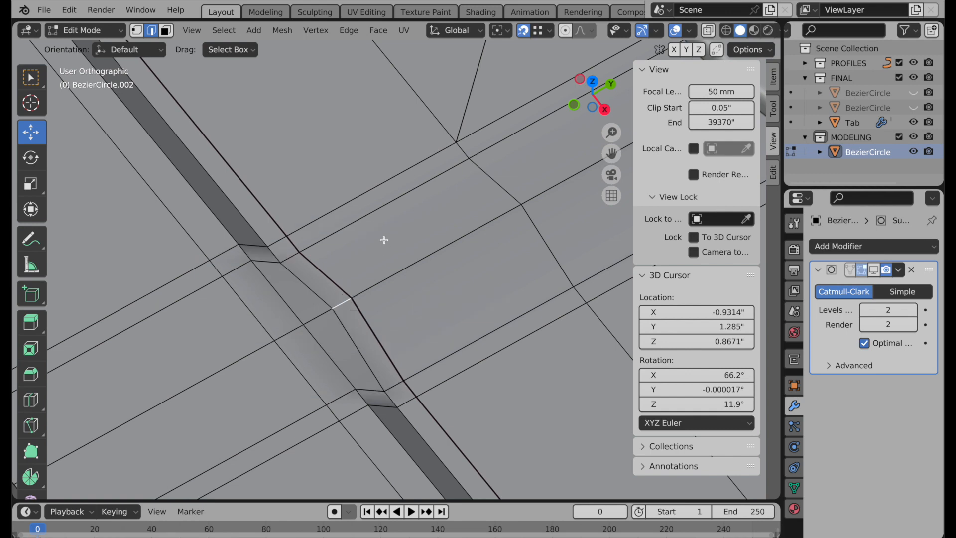
key("s")
key("y")
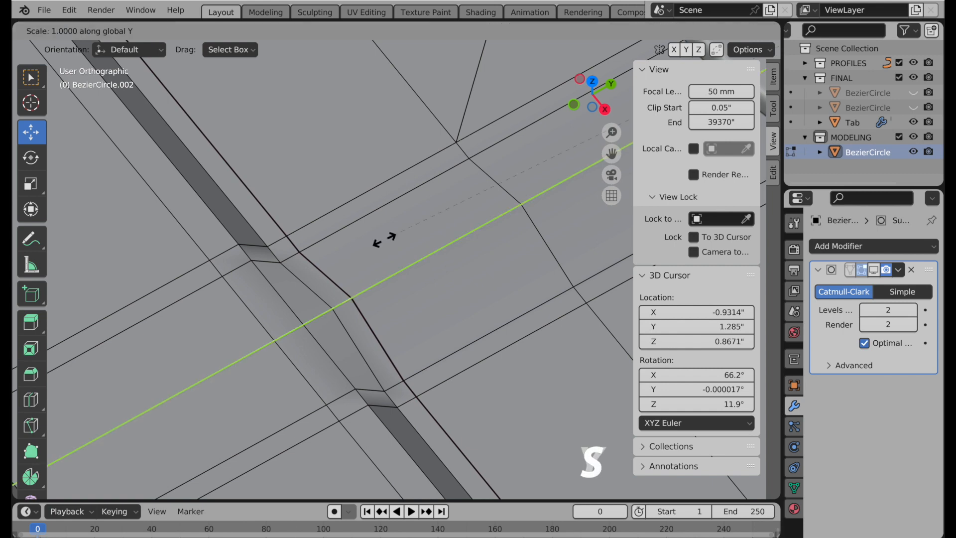
left_click(363, 253)
middle_click_drag(337, 317, 282, 235, "shift")
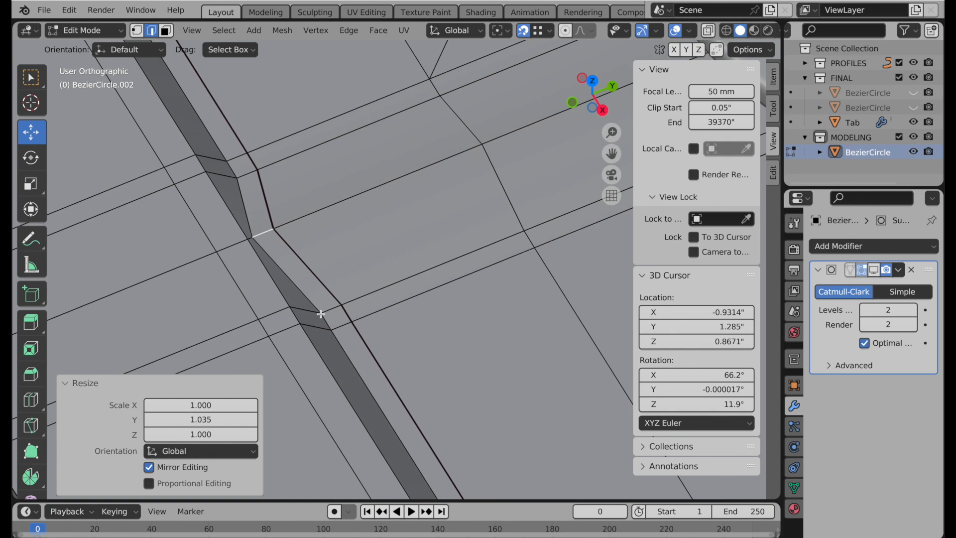
Place the 3D cursor at the outer end of the scaled wall edge and lock the view to the 3D cursor
left_click(31, 104)
left_click(250, 229)
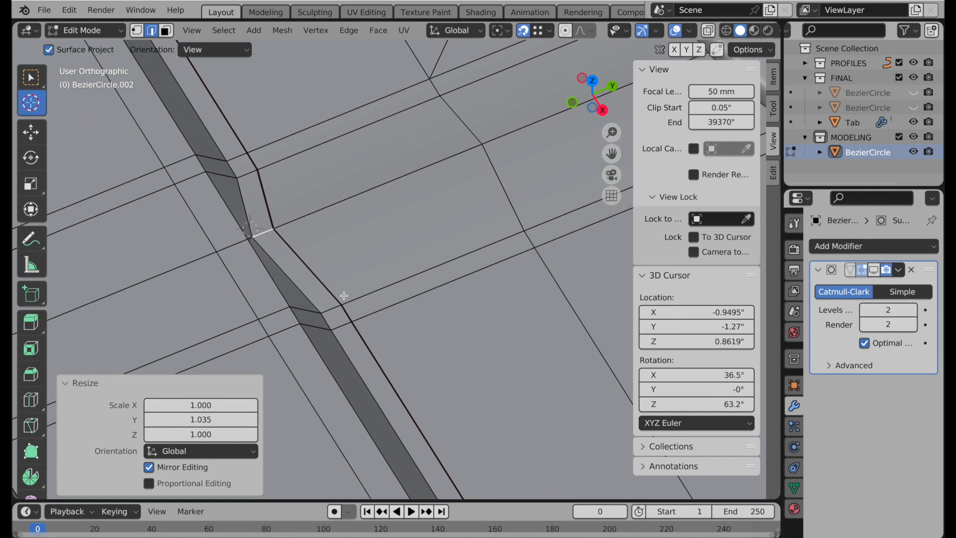
left_click(714, 237)
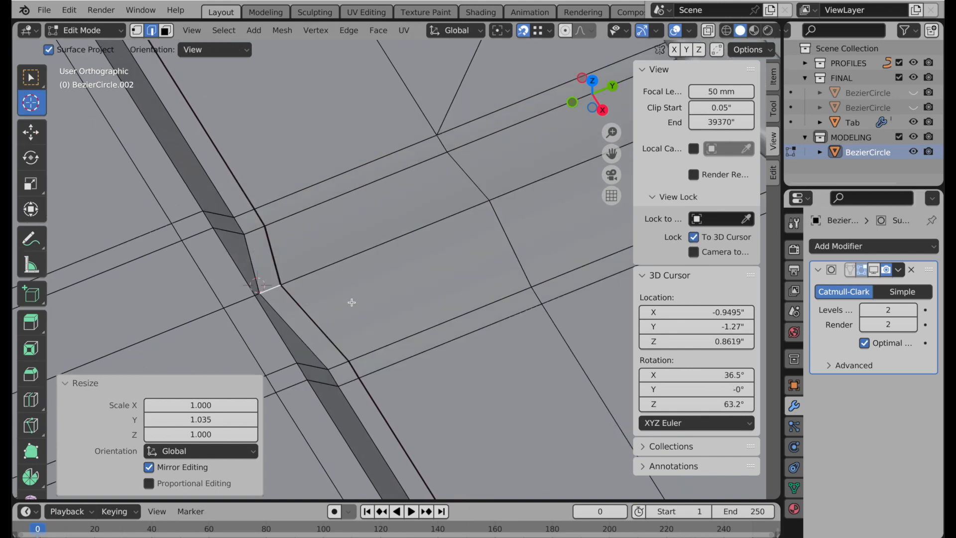
Turn the Subdivision modifier's viewport display back on and examine the smoothed band across the lid in Object Mode
middle_click_drag(352, 302, 287, 231)
left_click(874, 270)
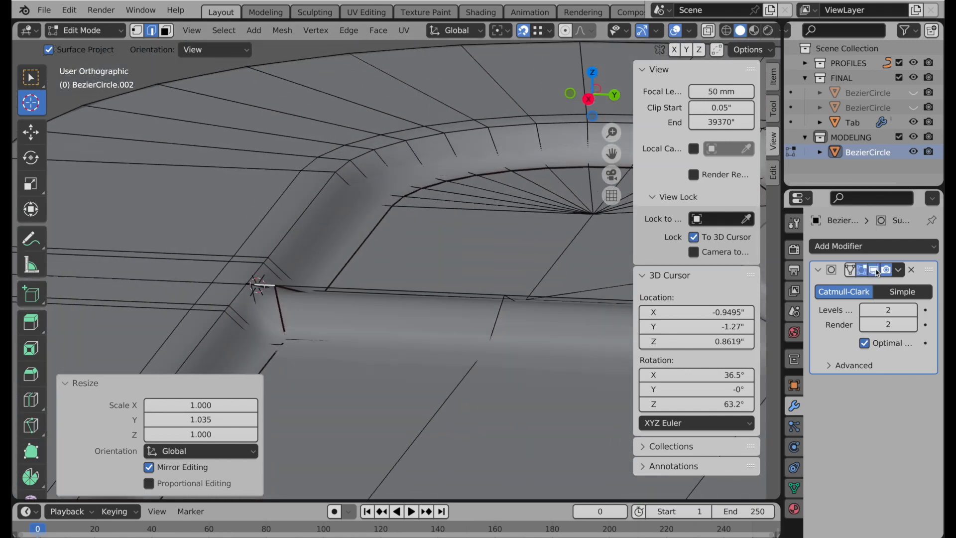
key("Tab")
scroll(346, 275, "down", 6)
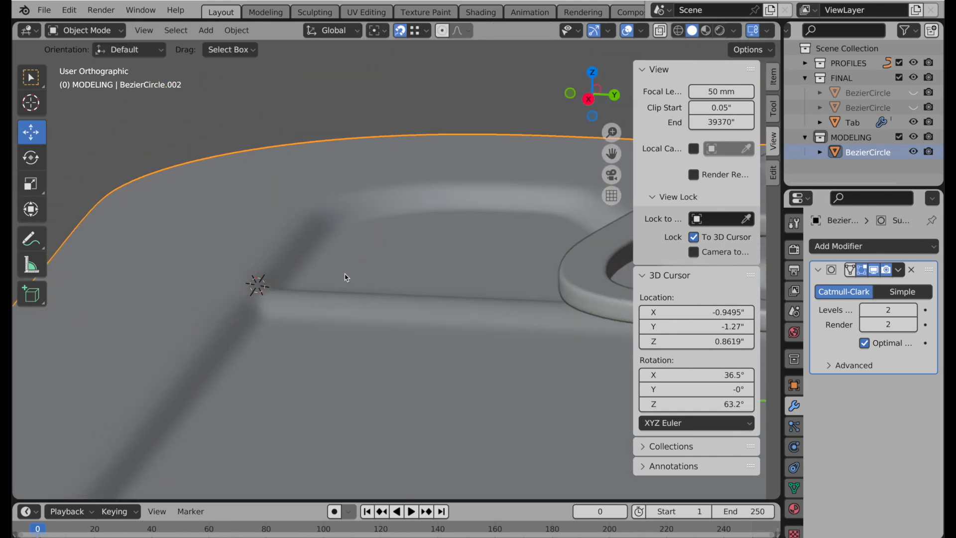
middle_click_drag(380, 269, 473, 284)
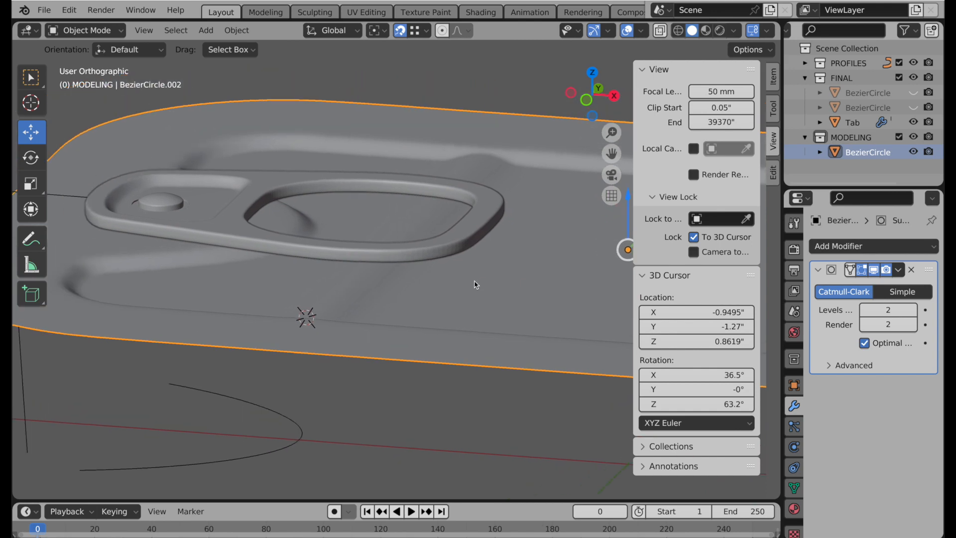
scroll(478, 322, "up", 4)
scroll(480, 330, "down", 3)
Return to Edit Mode with wireframe shading and turn off the Subdivision modifier's Optimal Display
key("Tab")
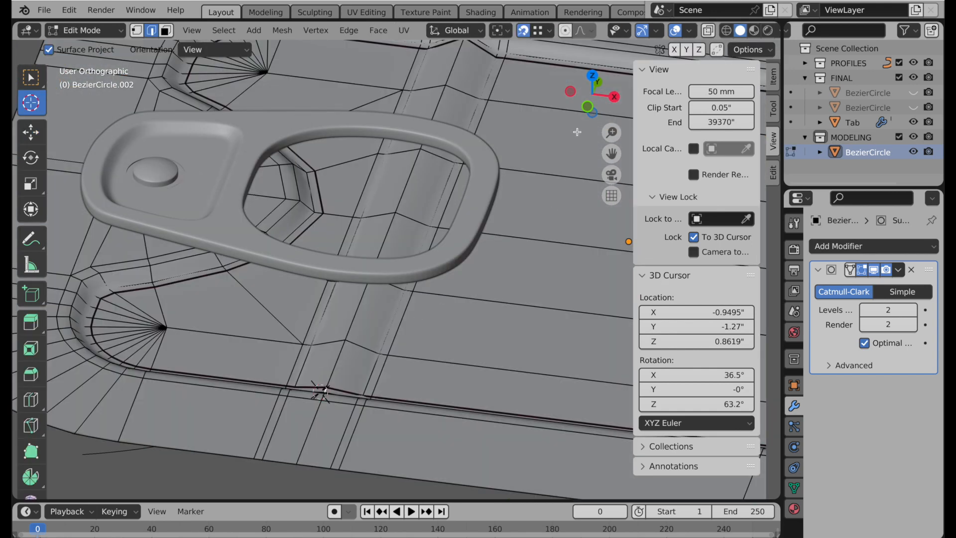
left_click(725, 31)
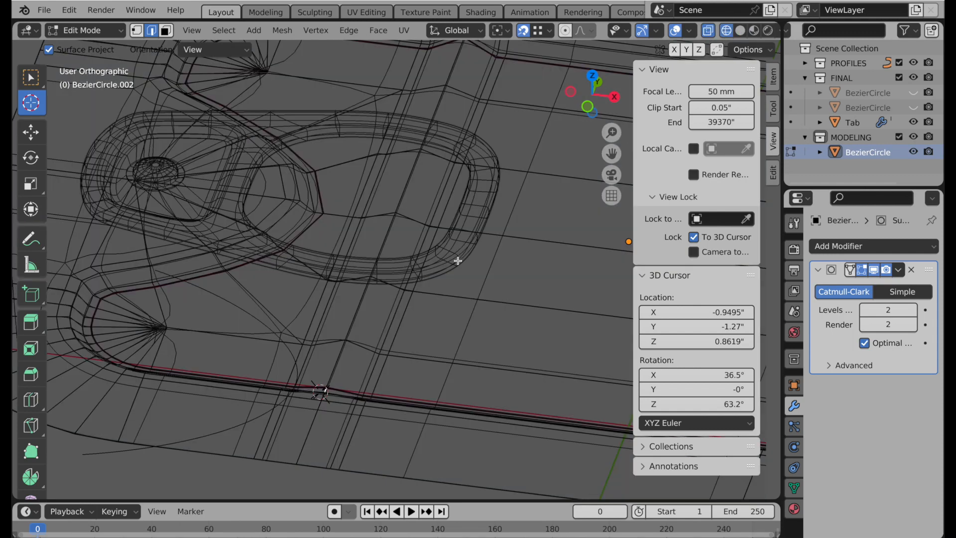
left_click(877, 343)
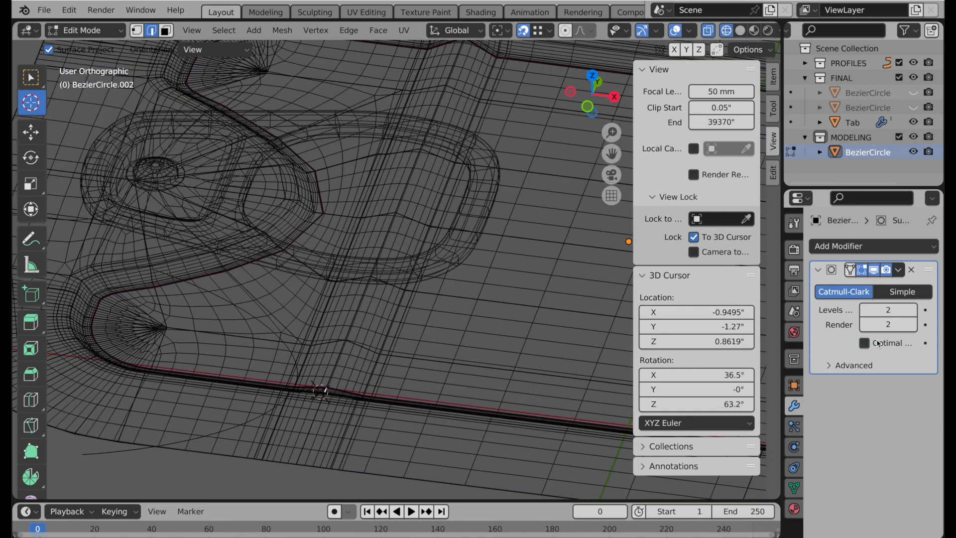
scroll(391, 299, "up", 4)
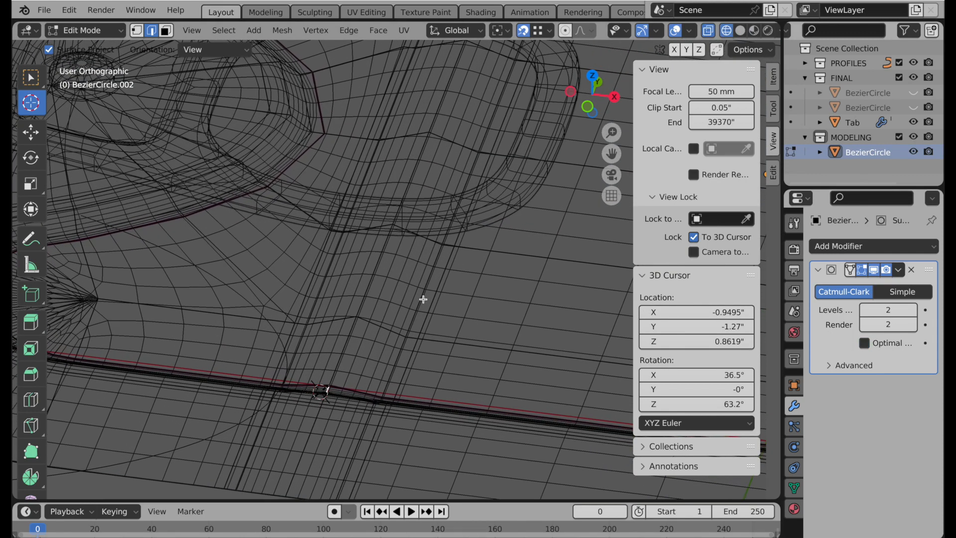
Select the narrow face loop along the band's border farther from the tab's rivet in face select mode
key("3")
left_click(411, 339)
left_click(411, 339, "alt")
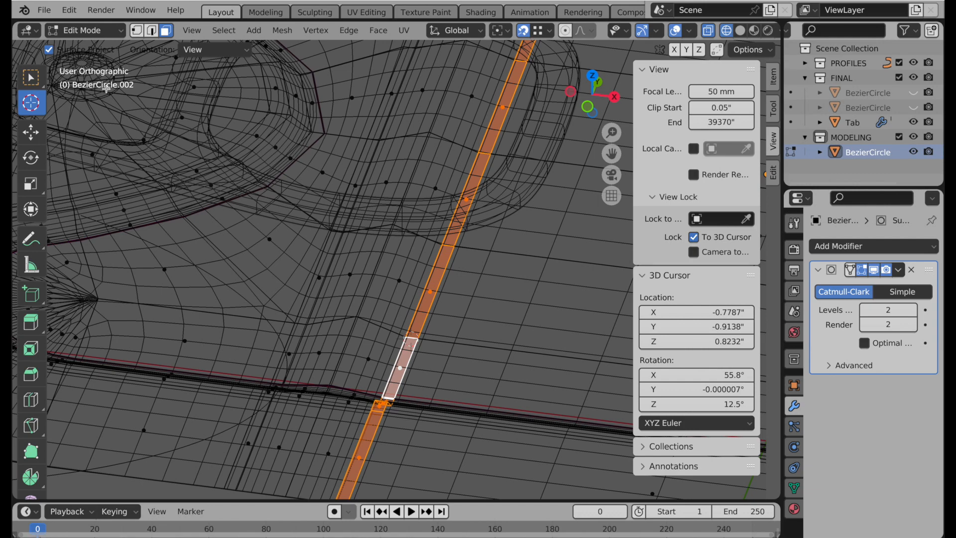
Crease the edge loop along the band's border farther from the tab's rivet with a factor of 1.000
left_click(31, 132)
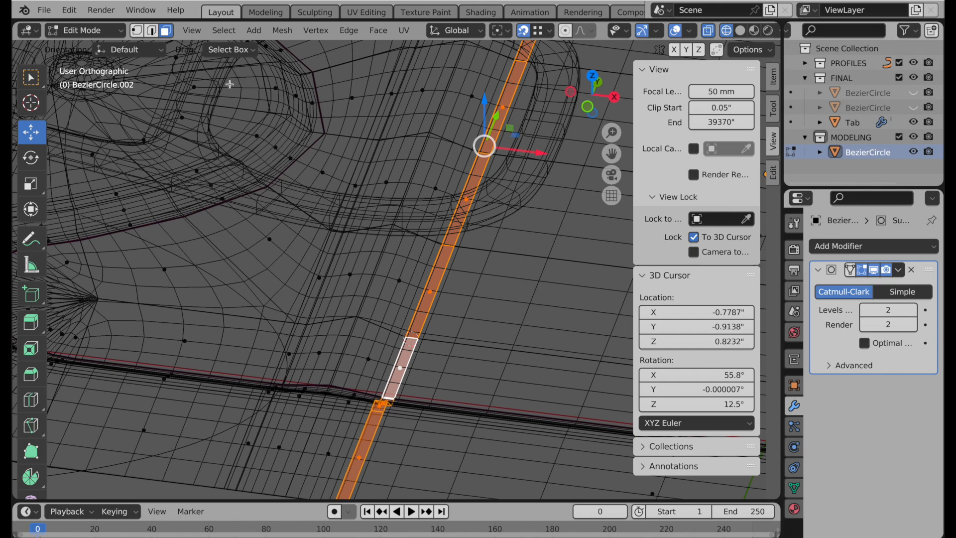
left_click(151, 30)
left_click(436, 295, "alt")
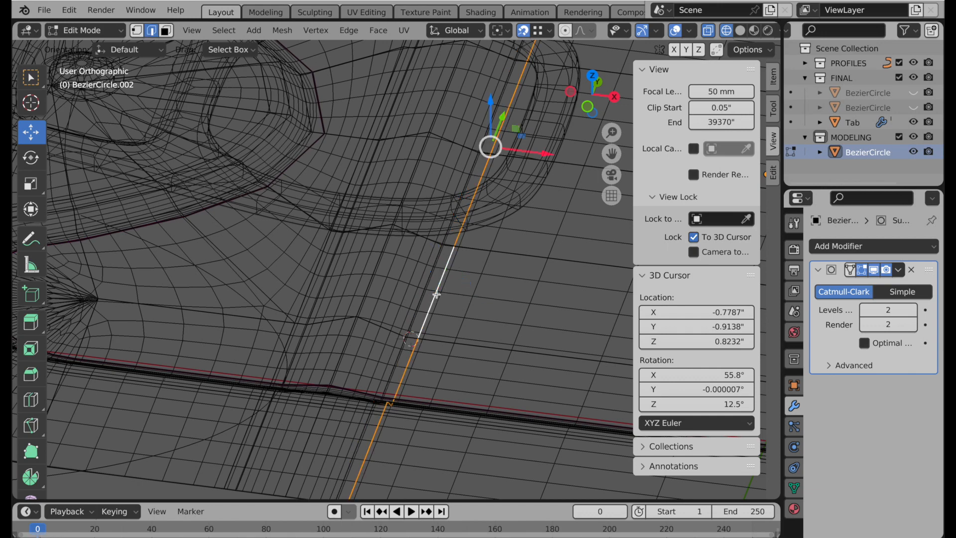
scroll(416, 348, "up", 2)
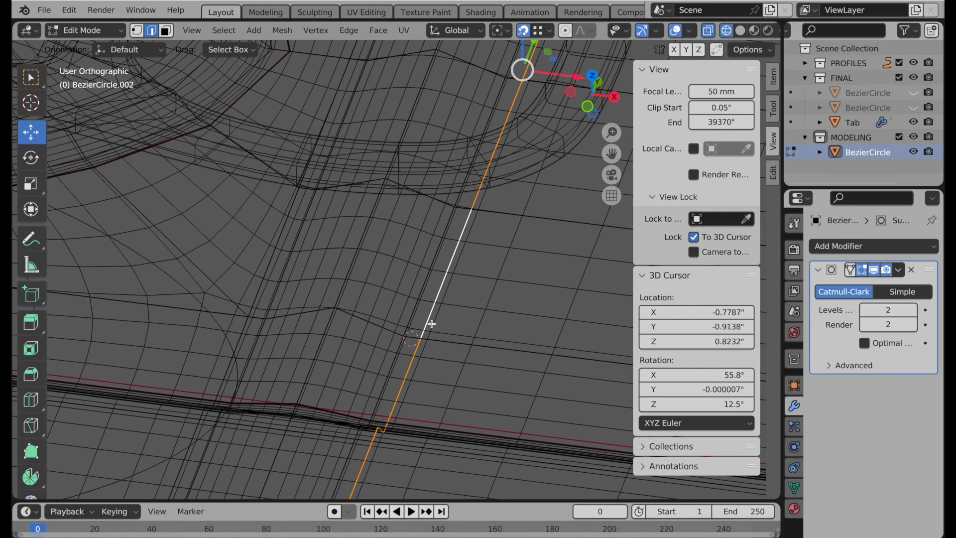
middle_click_drag(431, 324, 446, 317)
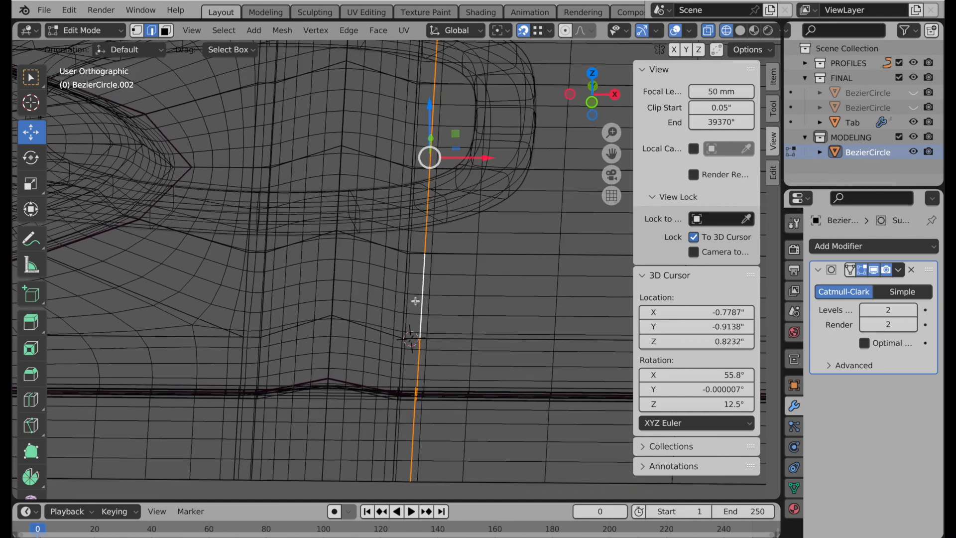
key("shift+e")
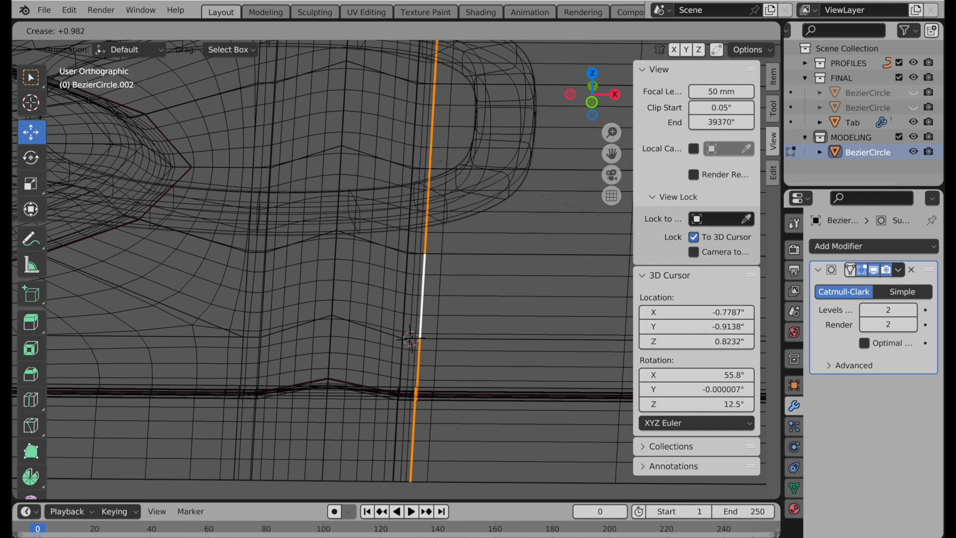
left_click(18, 233)
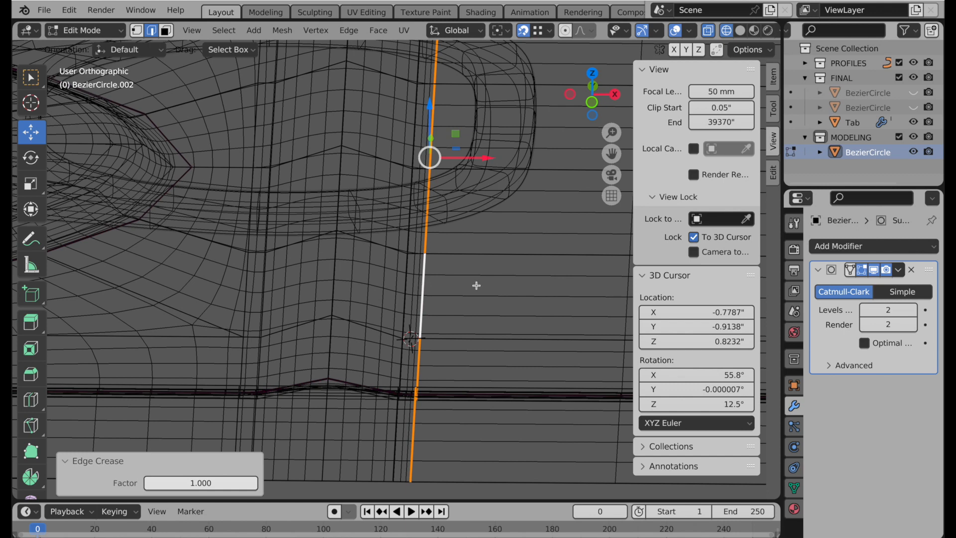
Turn off X-ray and crease the full edge loop along the band's border nearer the tab's rivet
key("alt+z")
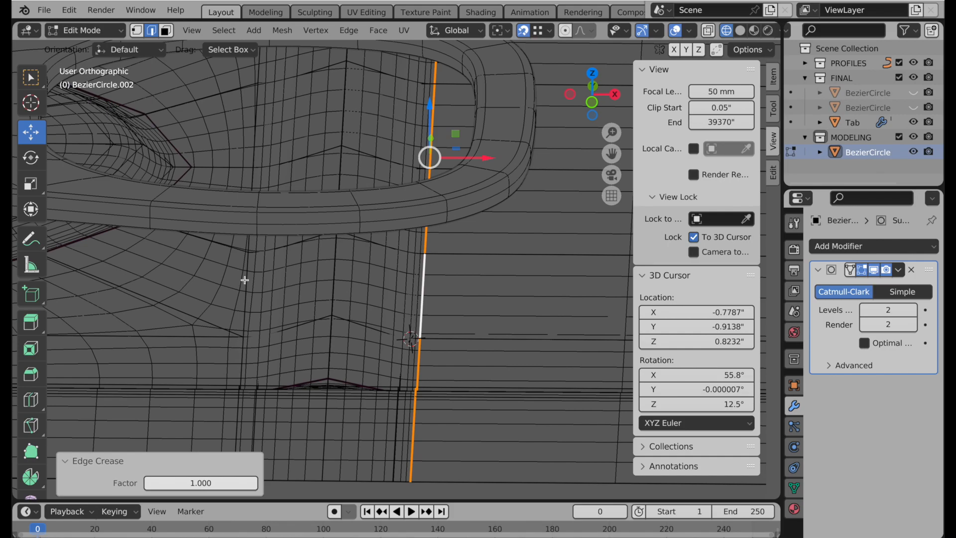
middle_click_drag(249, 299, 235, 314)
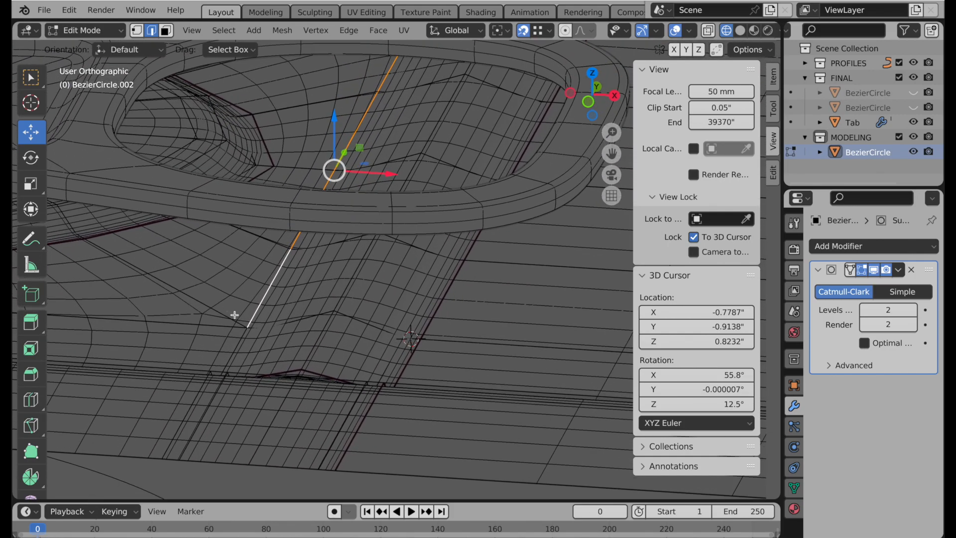
left_click(239, 339, "alt+shift")
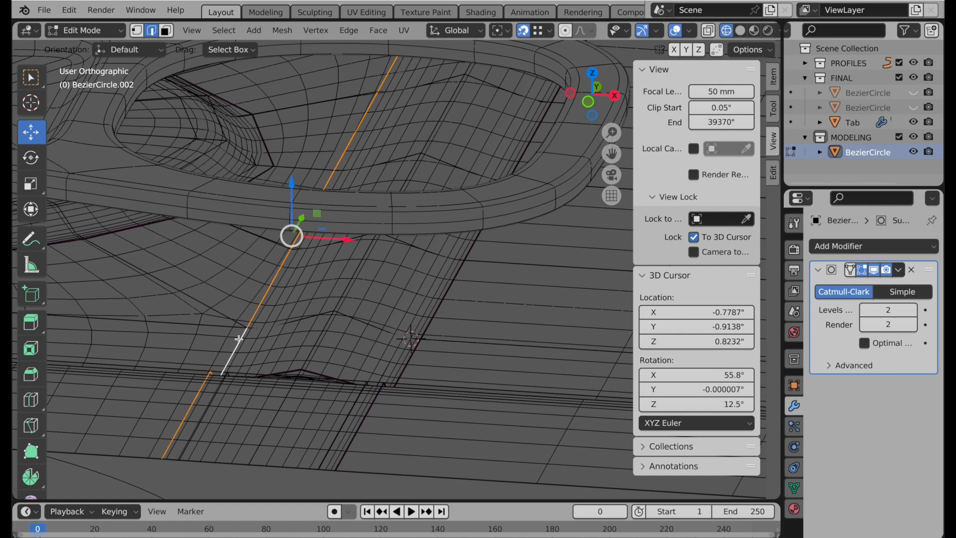
middle_click_drag(383, 141, 309, 279, "shift")
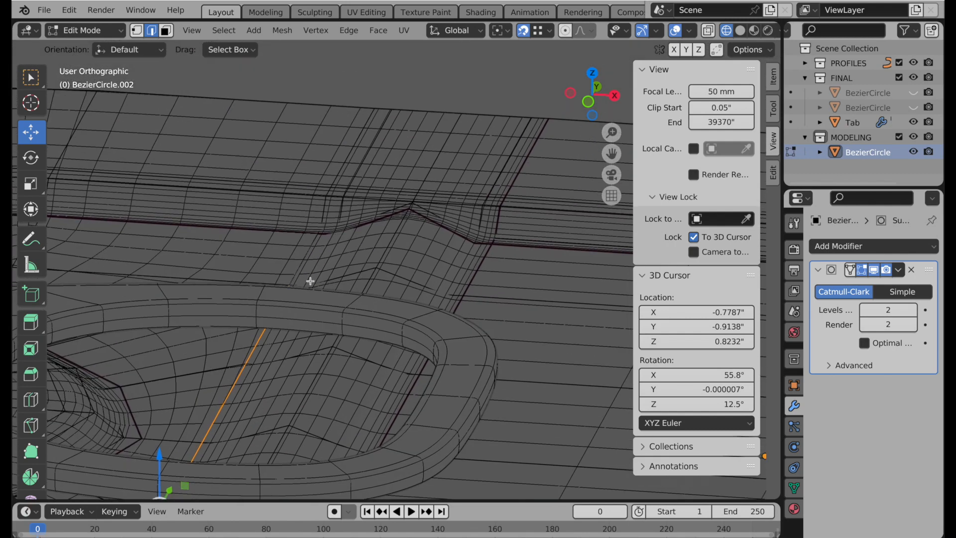
left_click(309, 248, "alt+shift")
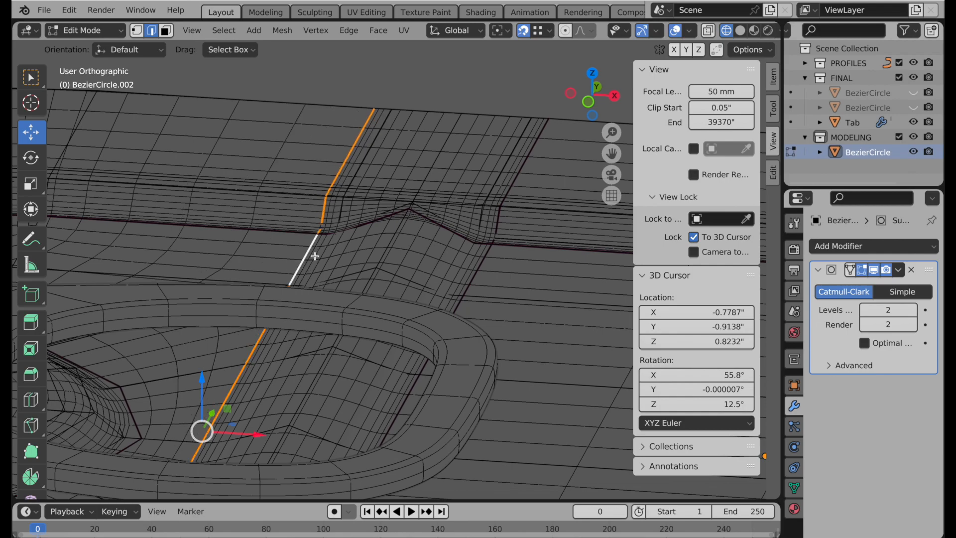
middle_click_drag(267, 390, 378, 276, "shift")
scroll(347, 324, "down", 2)
middle_click_drag(354, 357, 394, 225)
middle_click_drag(349, 290, 348, 287, "ctrl")
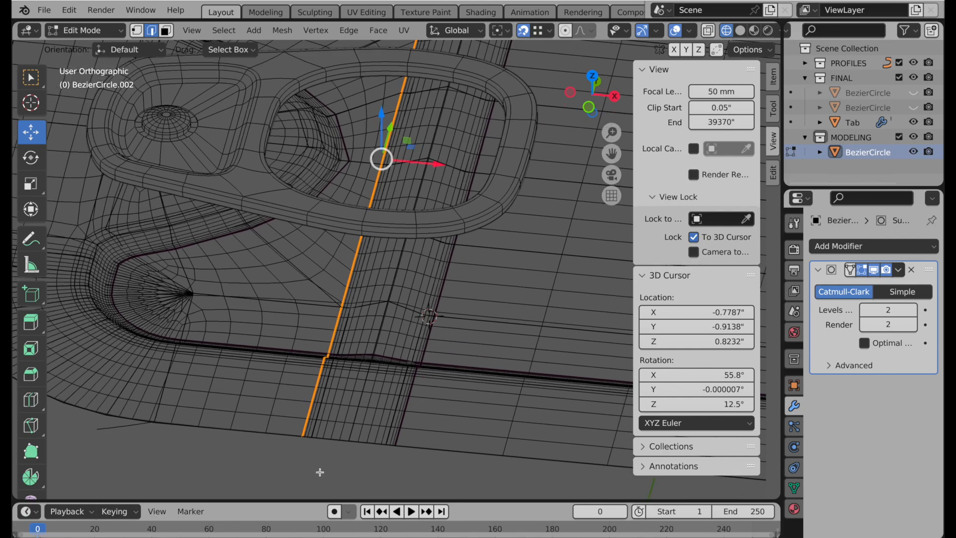
Deselect the creased loop, return to Object Mode and turn off the Subdivision modifier's viewport display
left_click(319, 468)
middle_click_drag(329, 460, 319, 461)
key("Tab")
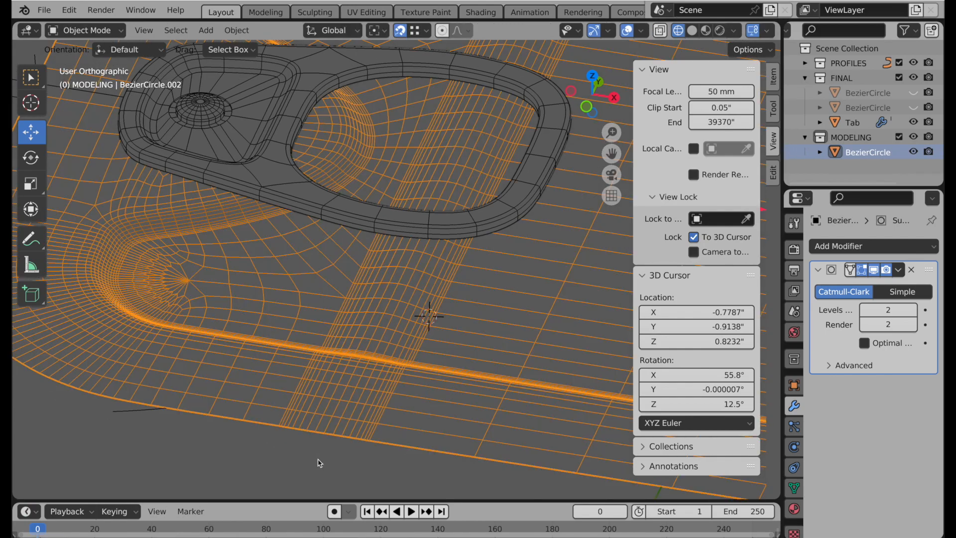
middle_click_drag(369, 312, 358, 346, "ctrl")
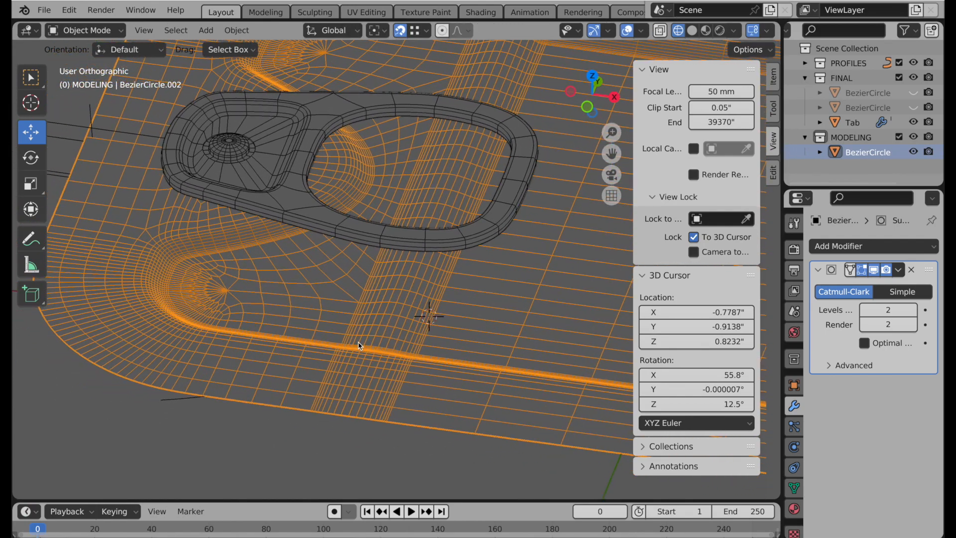
left_click(874, 269)
middle_click_drag(252, 318, 176, 287)
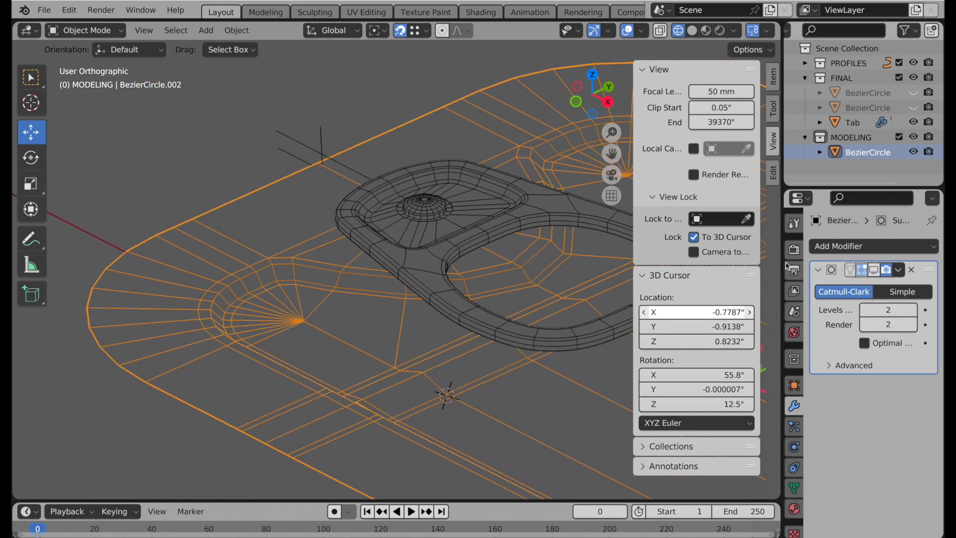
Hide the working lid, view the two hidden FINAL objects one at a time to examine the finished rim, and restore the working lid
left_click(914, 151)
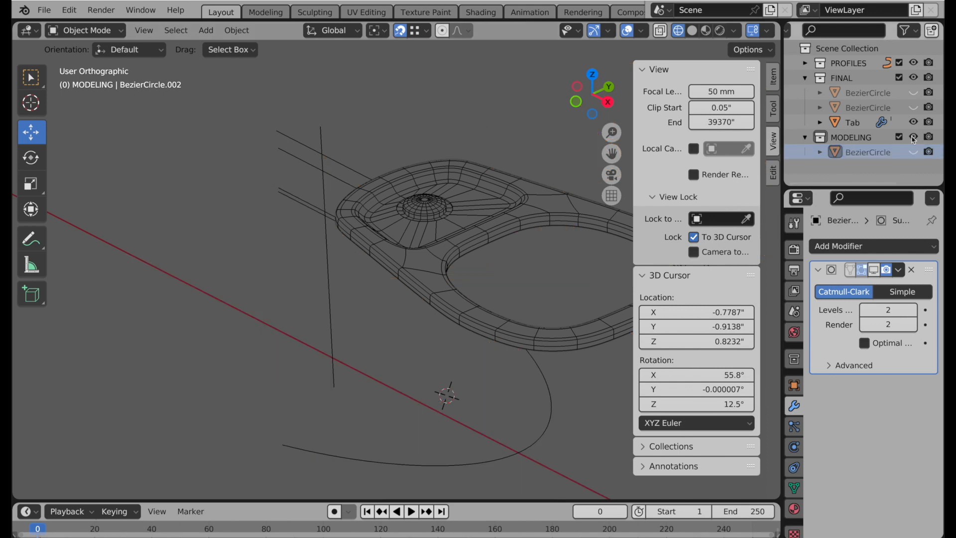
left_click(916, 107)
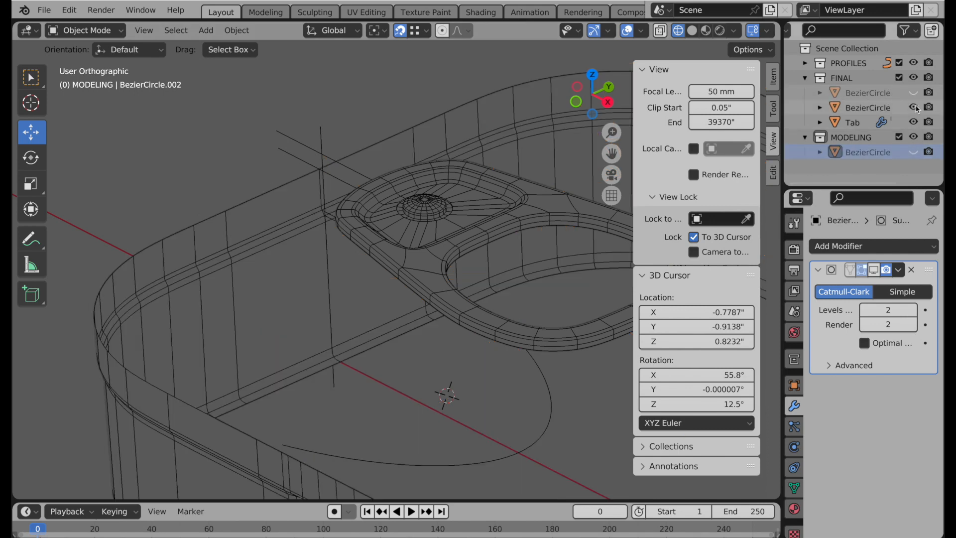
left_click(916, 107)
left_click(916, 93)
middle_click_drag(269, 272, 267, 271)
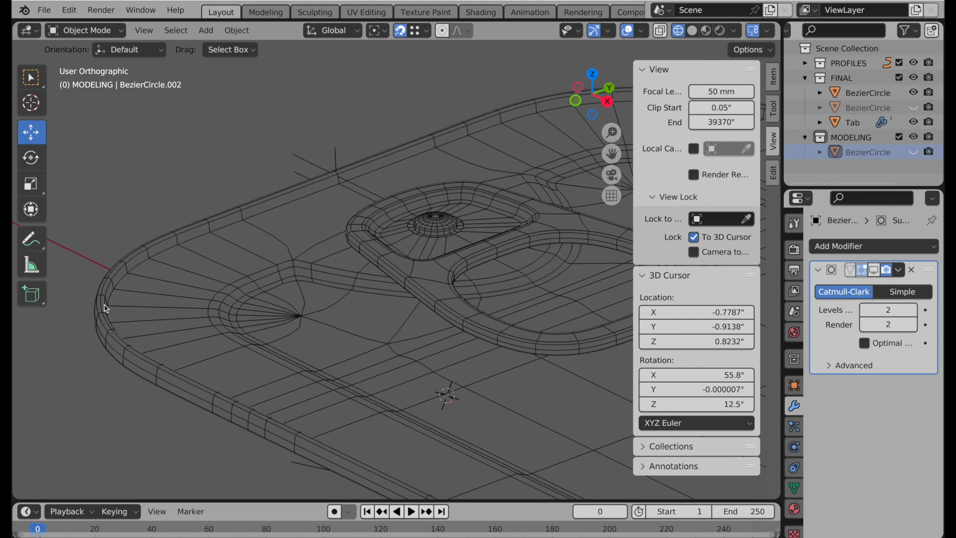
left_click(914, 93)
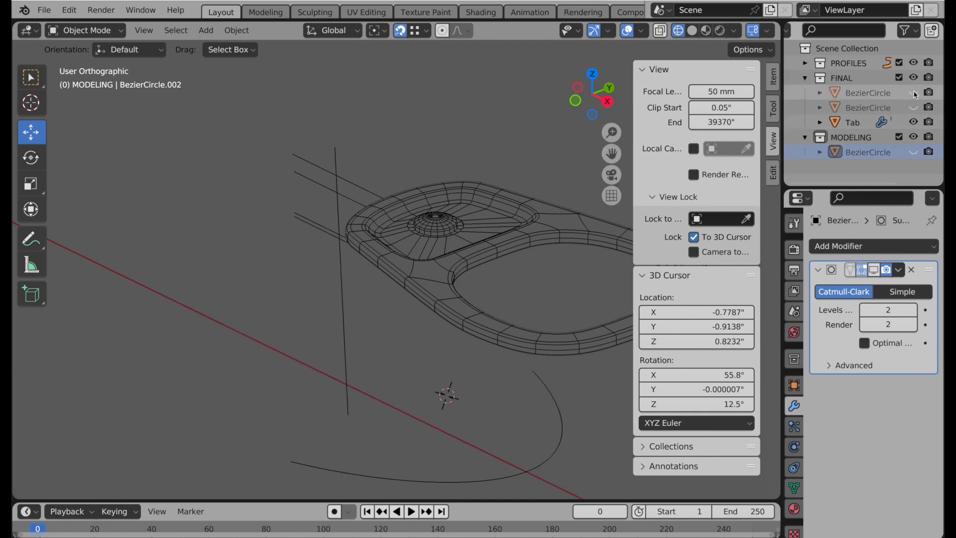
left_click(913, 153)
left_click(276, 274)
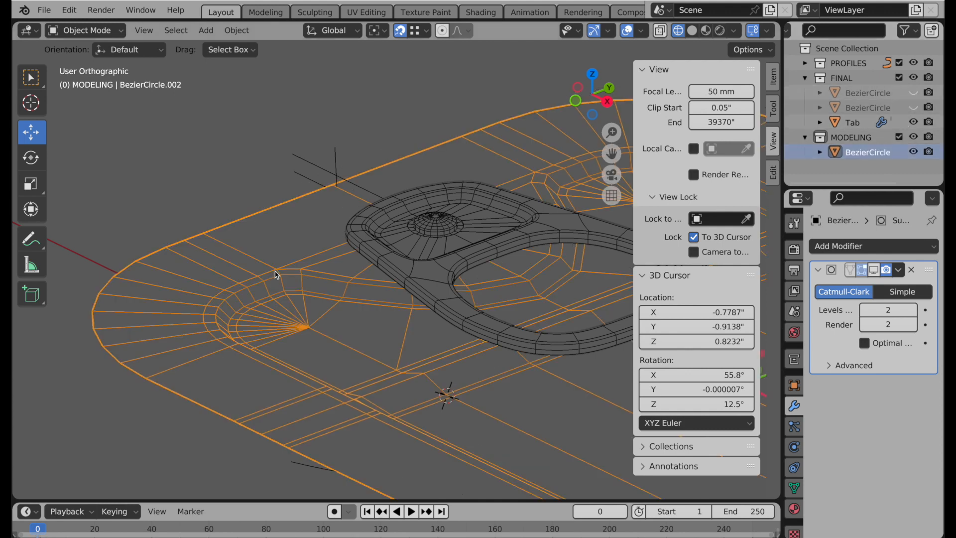
Switch to front orthographic view, unlock the view from the 3D cursor and turn snapping off
left_click(576, 102)
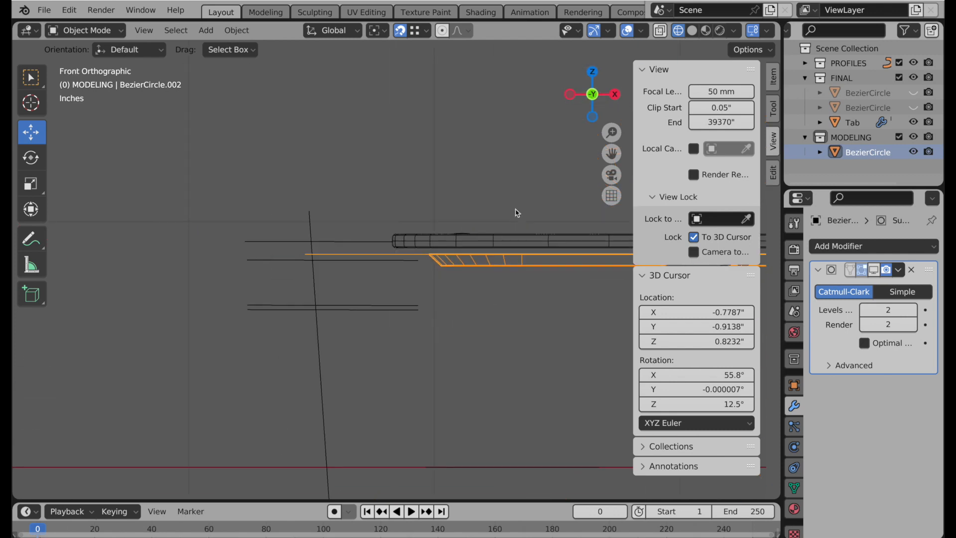
middle_click_drag(516, 209, 534, 209, "shift")
middle_click_drag(301, 266, 321, 235, "ctrl")
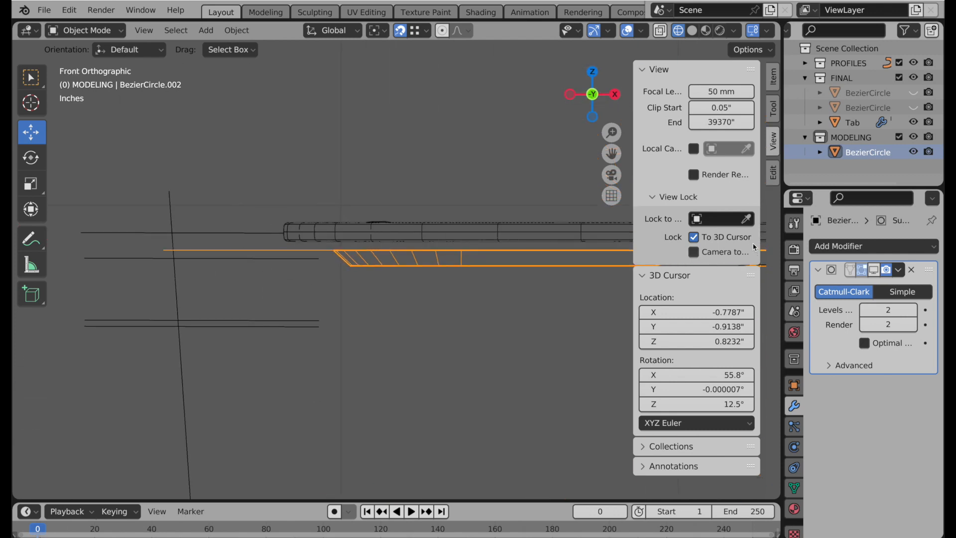
left_click(712, 239)
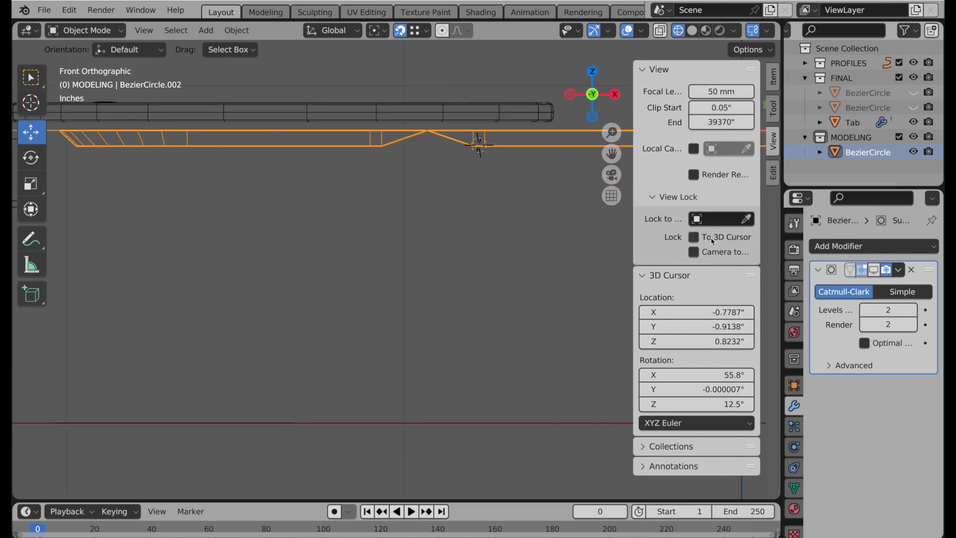
left_click(402, 31)
Select the Side Profiles curves to compare them with the lid's outer edge, and reselect the lid
middle_click_drag(239, 177, 487, 241, "shift")
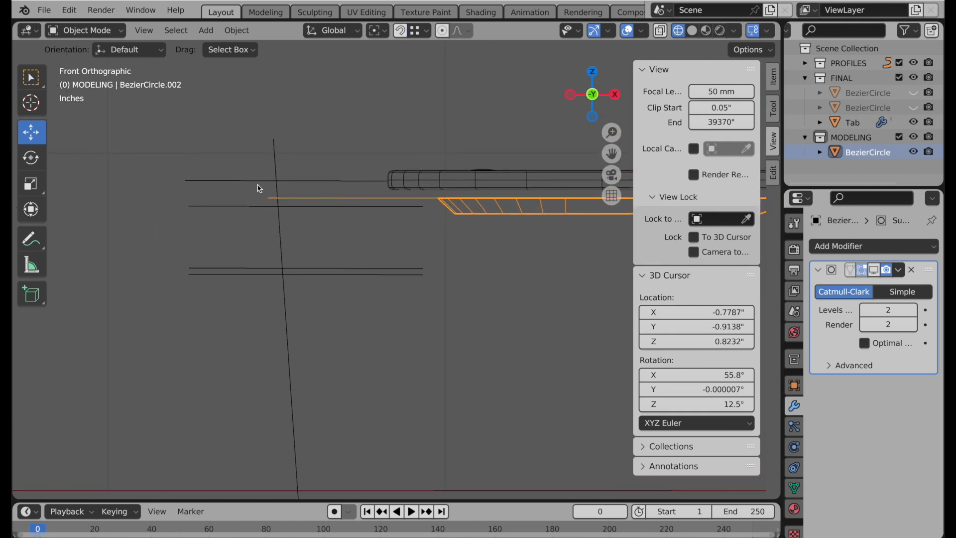
left_click(222, 184)
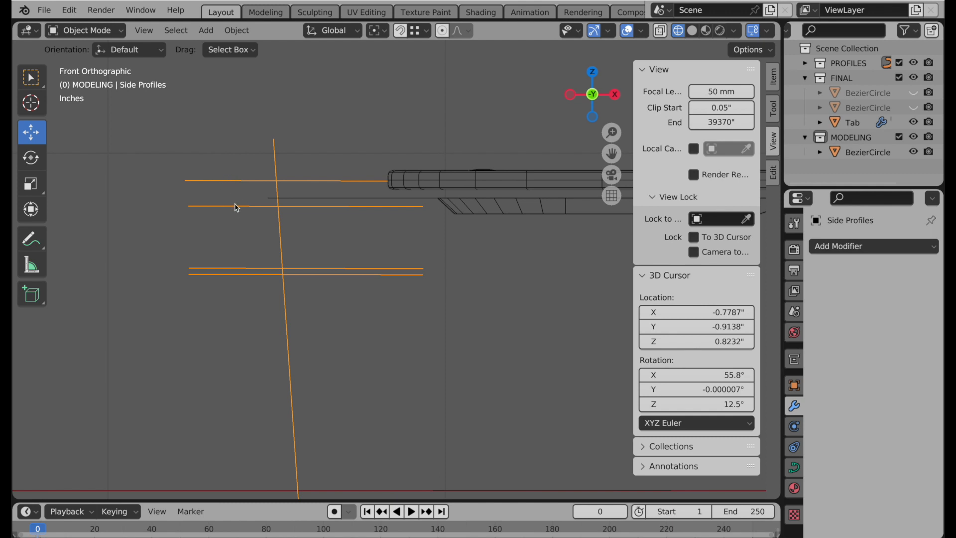
left_click(332, 204)
Select all the lid's faces in Edit Mode and inset them with a thickness of 0.03481"
middle_click_drag(330, 202, 316, 218)
key("Tab")
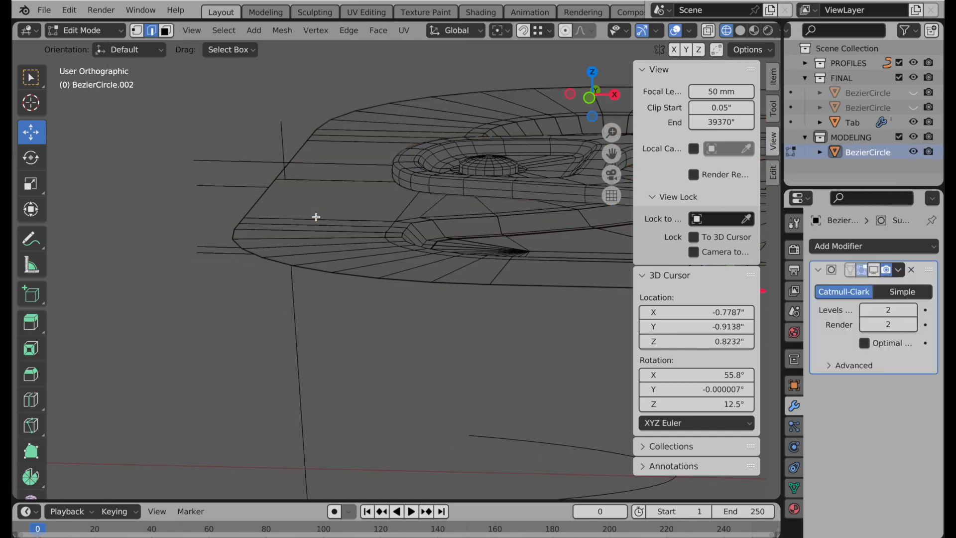
left_click(165, 32)
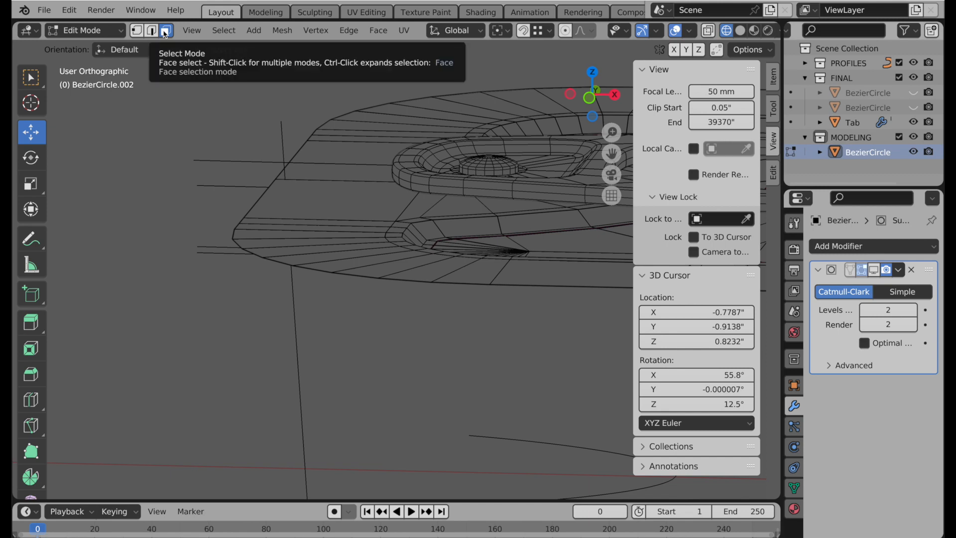
key("a")
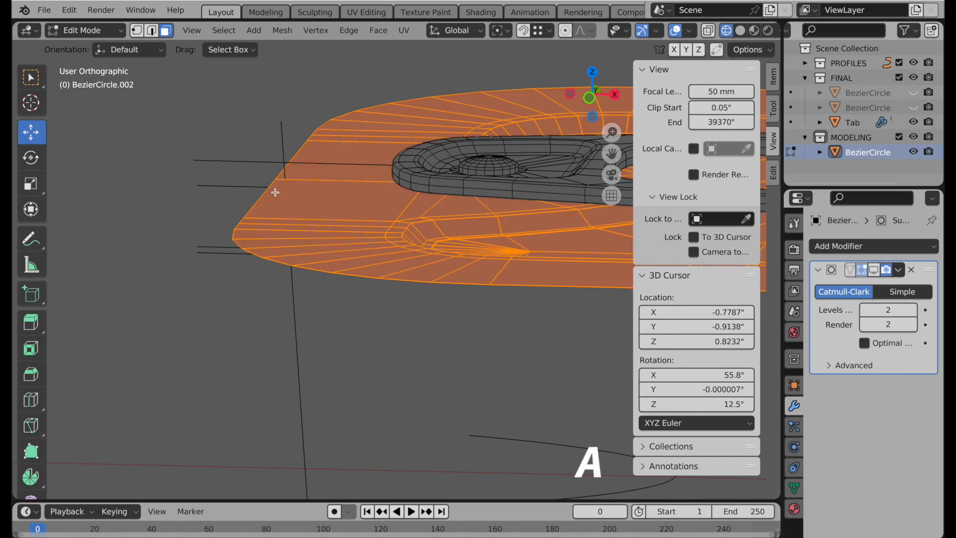
middle_click_drag(275, 192, 267, 216)
key("i")
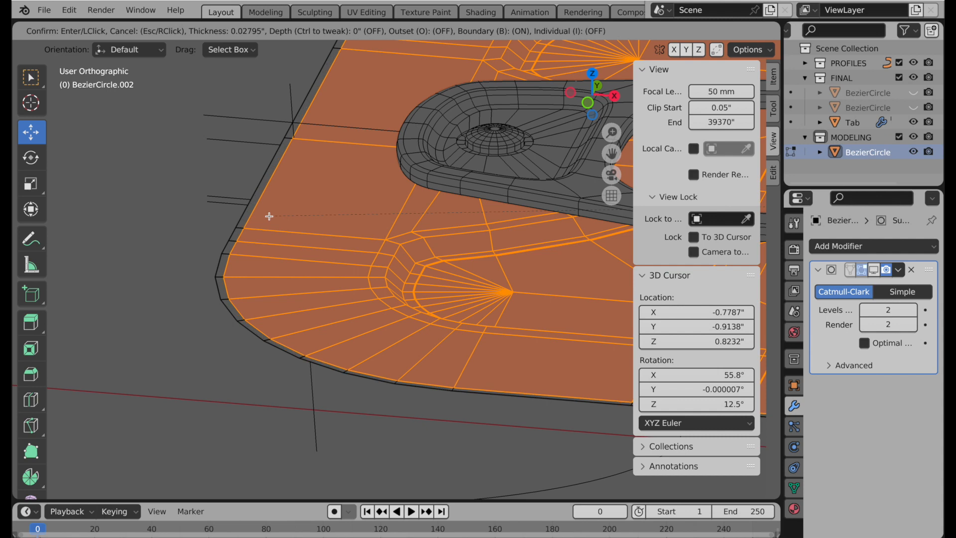
left_click(270, 216)
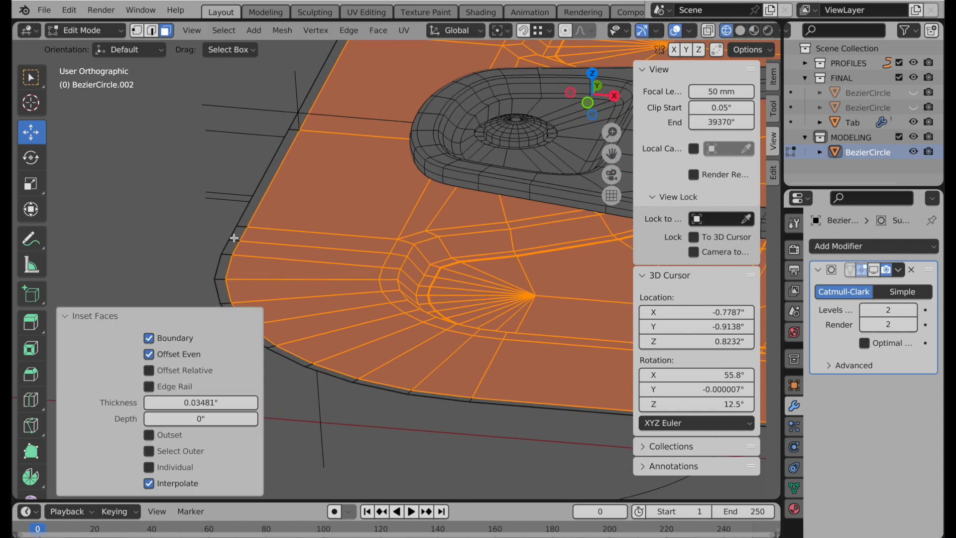
Select the lid's narrow outer face loop and set the Extrude Region tool's drag action to Active Tool
scroll(242, 223, "up", 1)
left_click(241, 224, "alt")
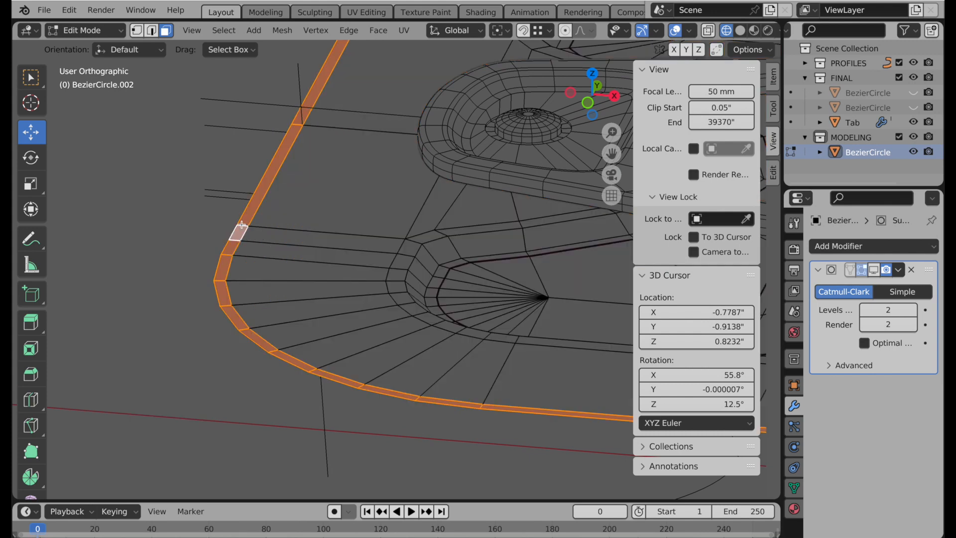
left_click(39, 323)
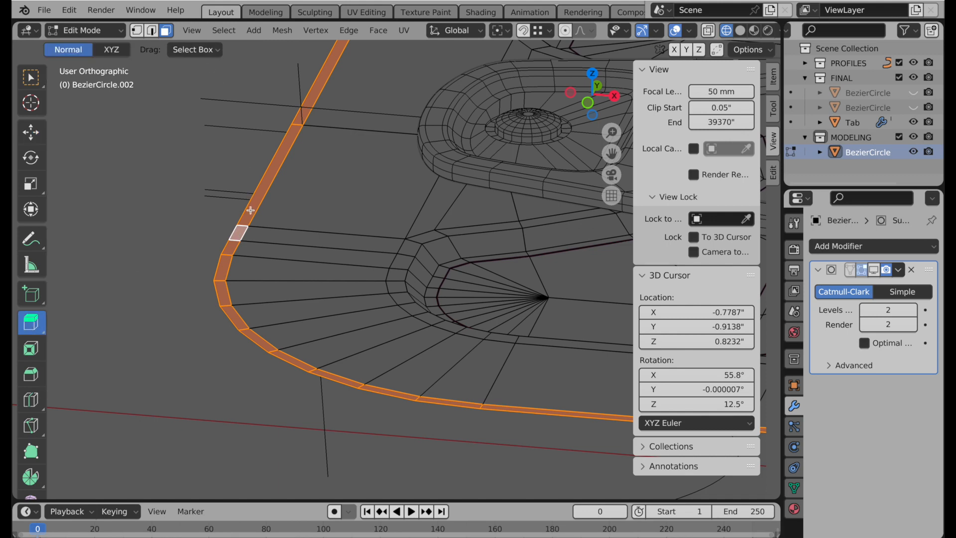
middle_click_drag(495, 194, 448, 279, "ctrl")
middle_click_drag(455, 256, 126, 337, "shift")
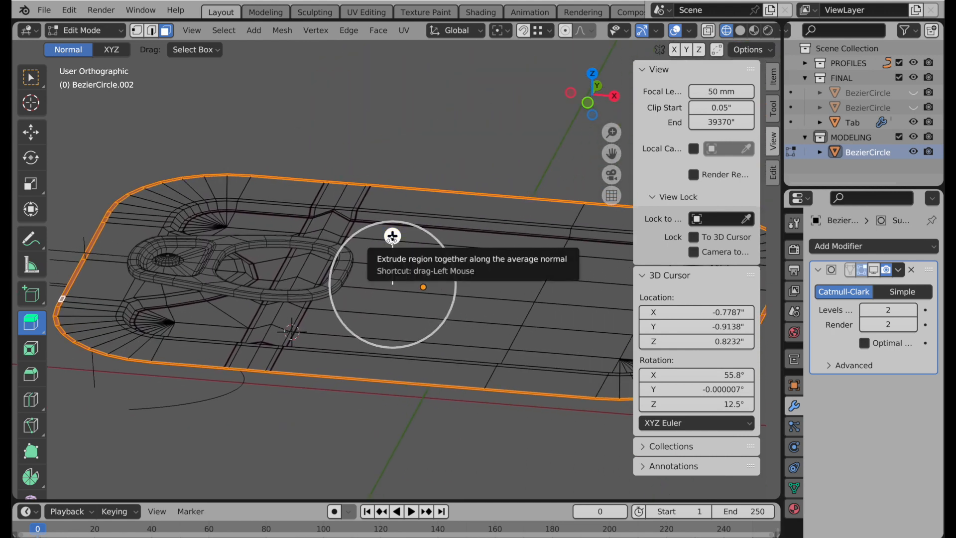
middle_click_drag(94, 295, 231, 197, "shift")
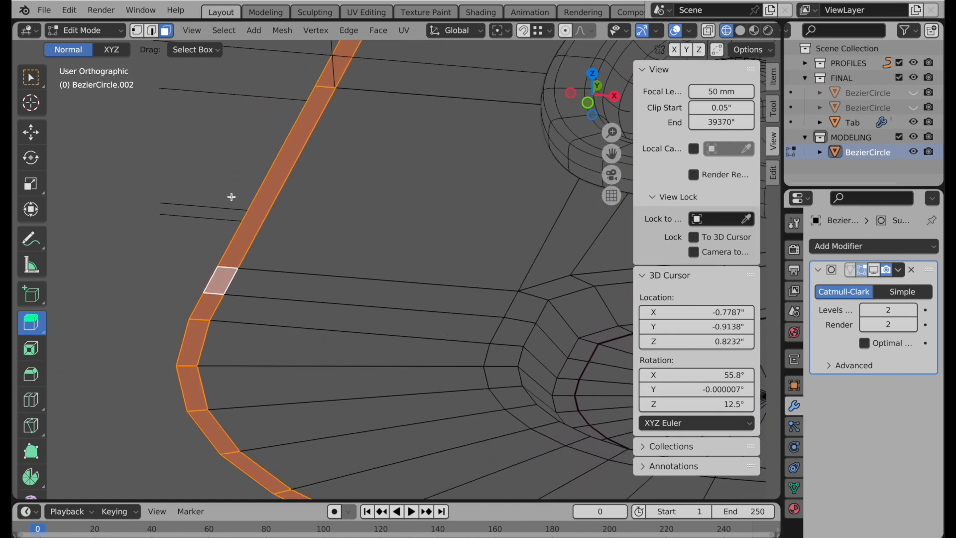
left_click(217, 49)
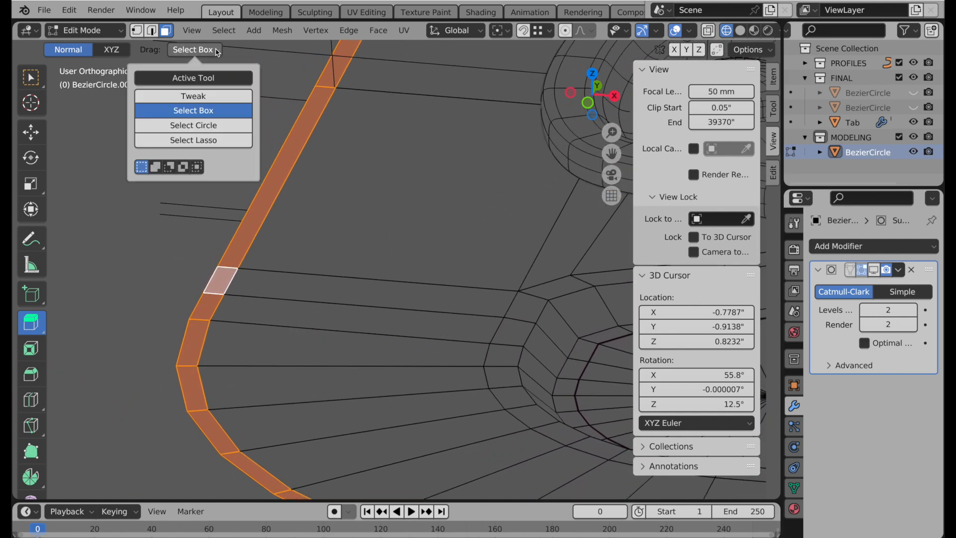
left_click(216, 80)
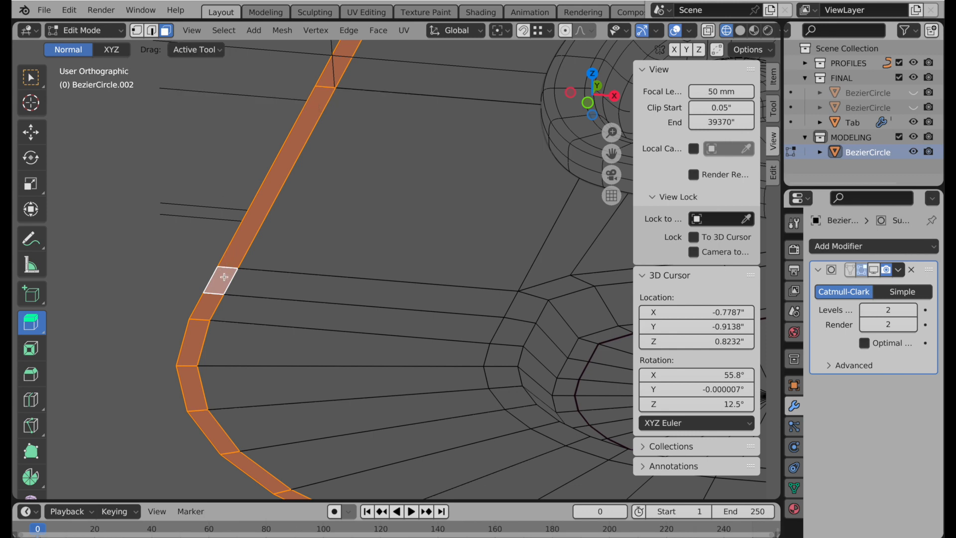
Extrude the outer face loop up about 0.0258" in Z and raise it another 0.0253" to the upper profile line
left_click_drag(224, 277, 215, 255)
key("z")
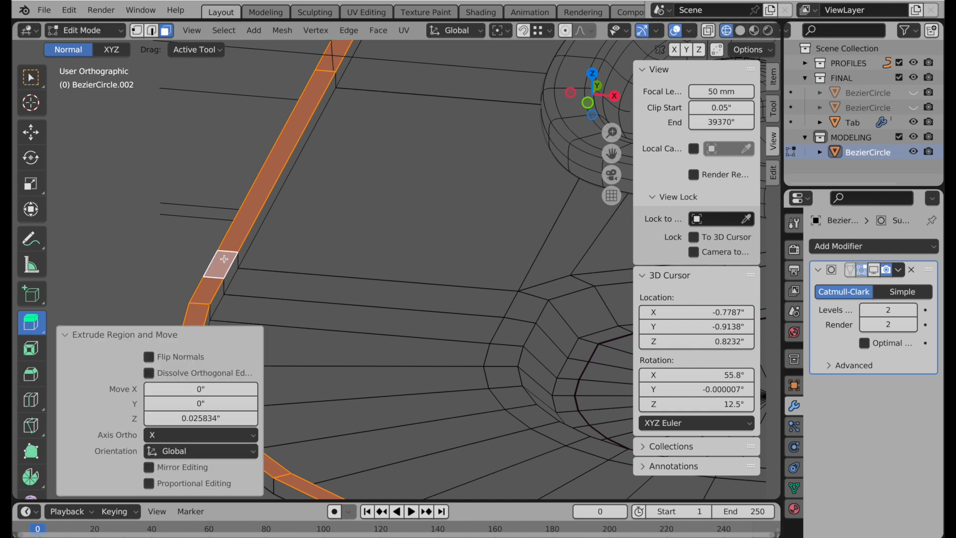
left_click(587, 103)
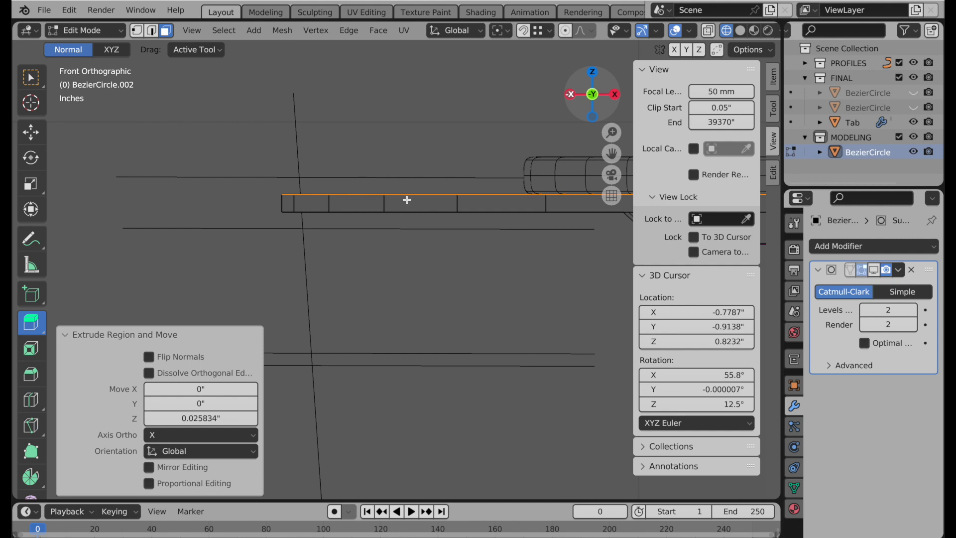
key("g")
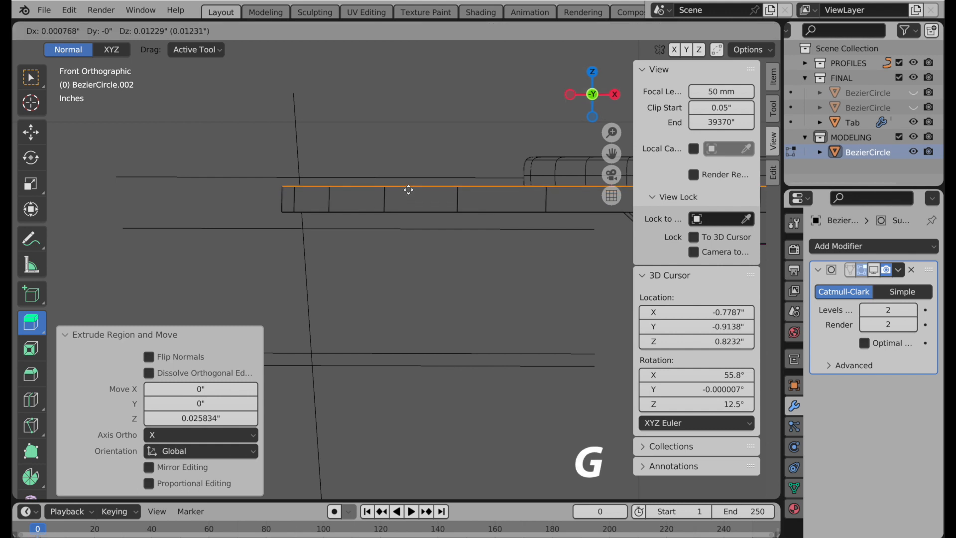
key("z")
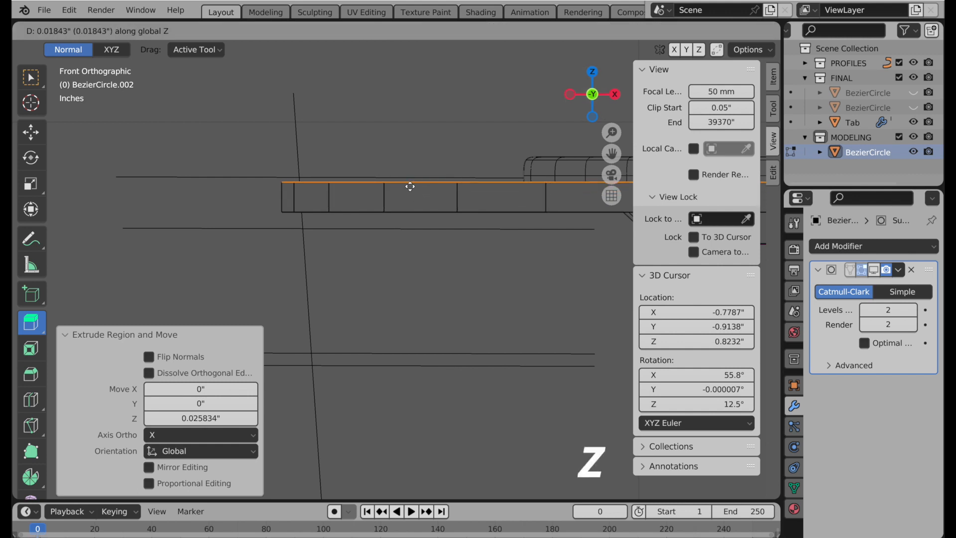
left_click(409, 183)
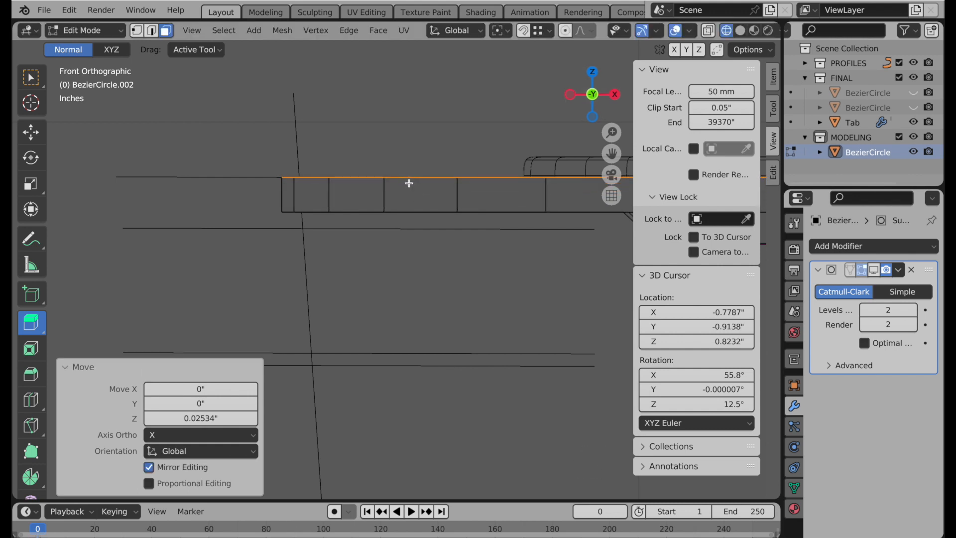
Select the rim's lower outer edge loop and lower it along Z by about 0.0238" to the profile line beneath it
left_click(152, 30)
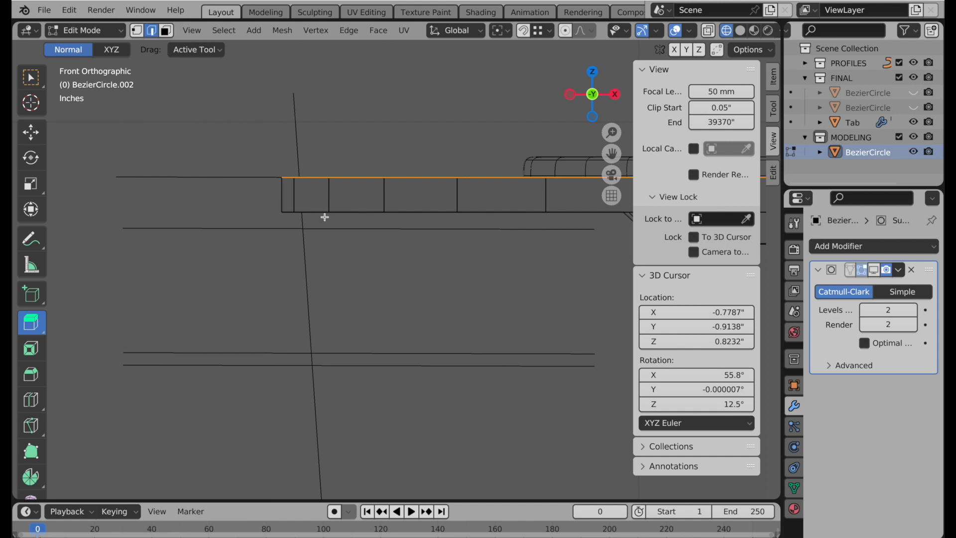
left_click(304, 212)
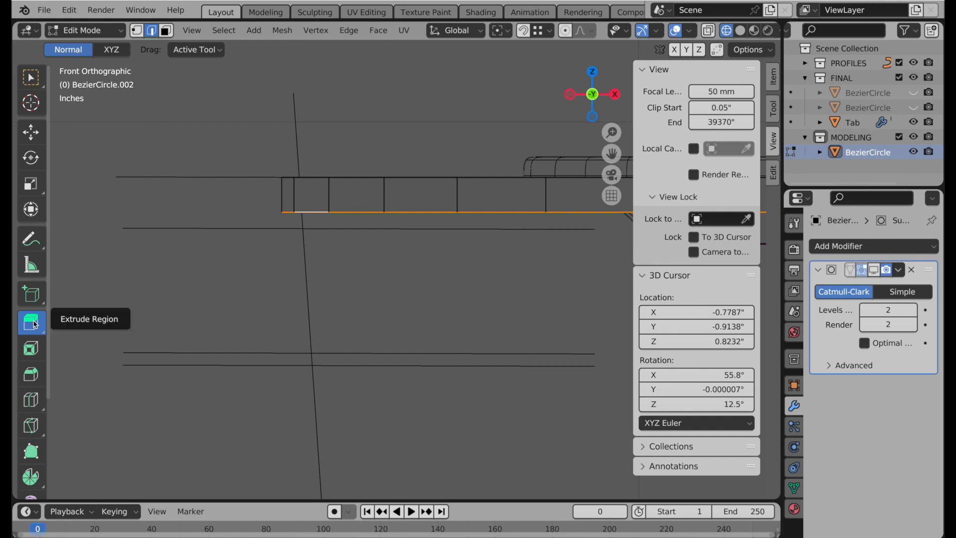
left_click(31, 132)
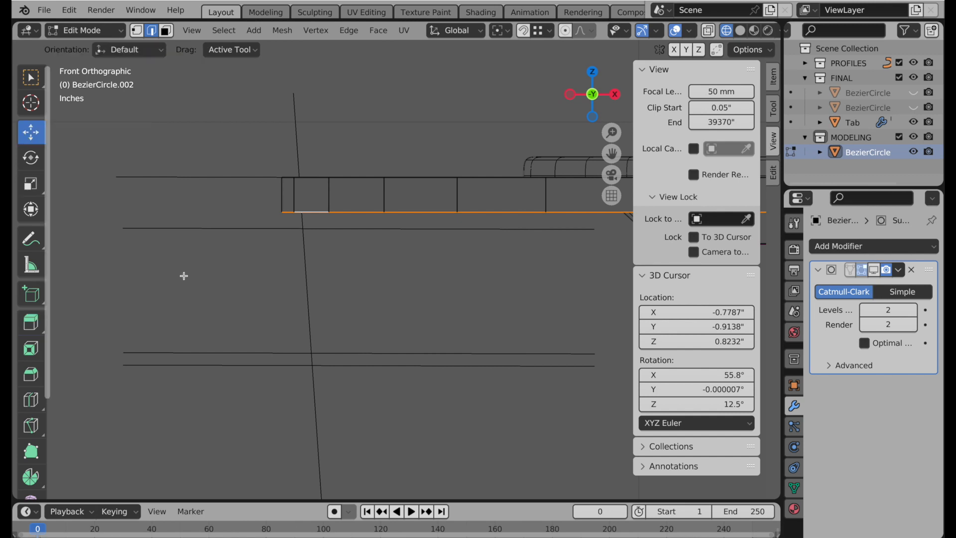
key("g")
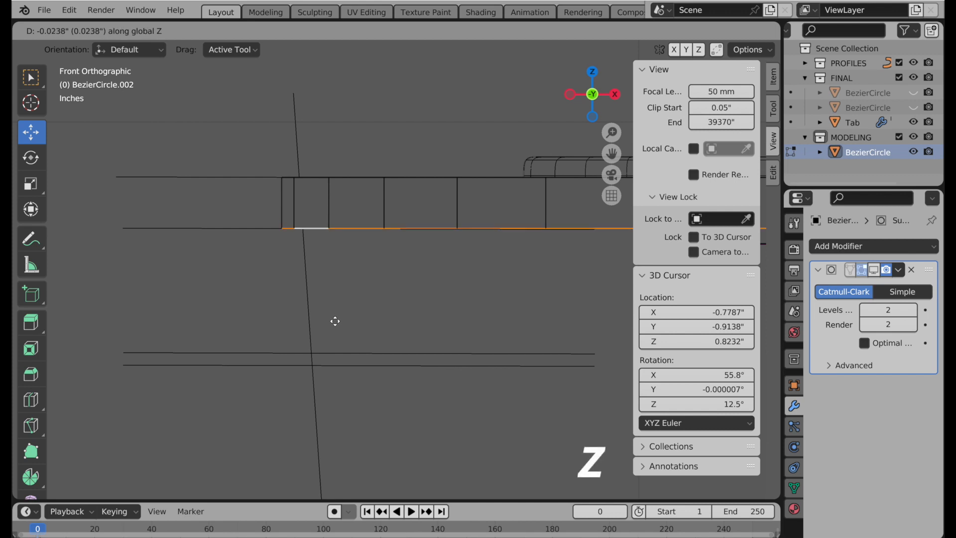
left_click(335, 321)
Fill the rim's lower edge loop with a face, inset it by 0.01997", and delete the inner face
middle_click_drag(337, 326, 334, 322)
key("f")
key("f")
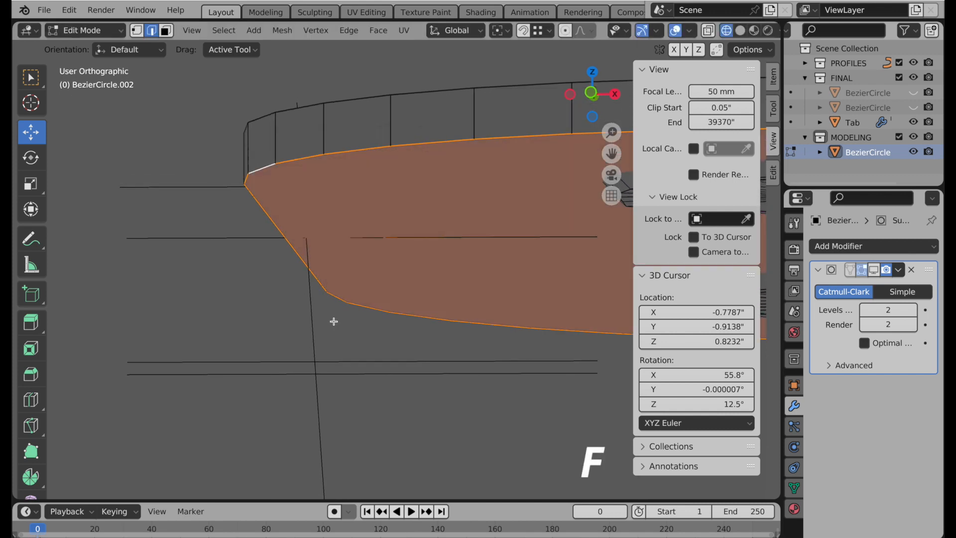
key("i")
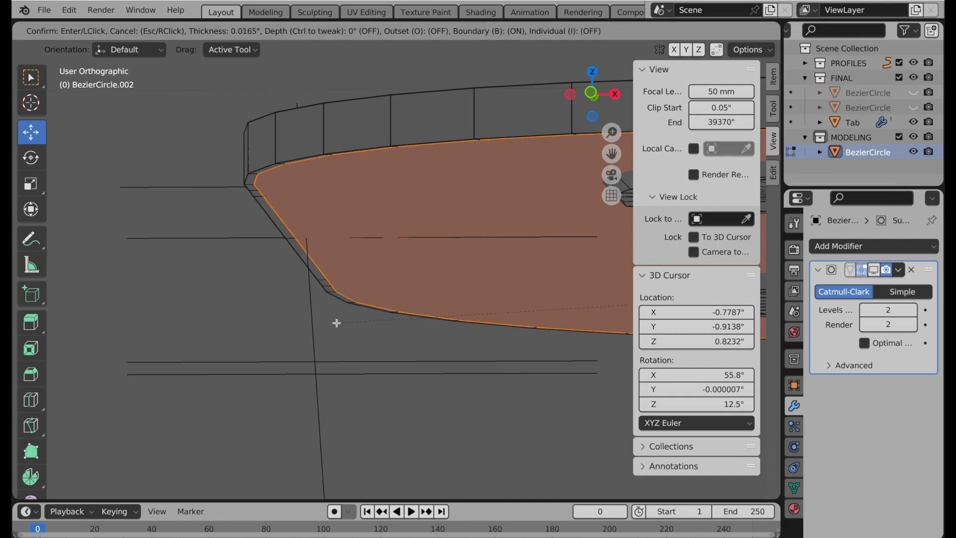
left_click(336, 323)
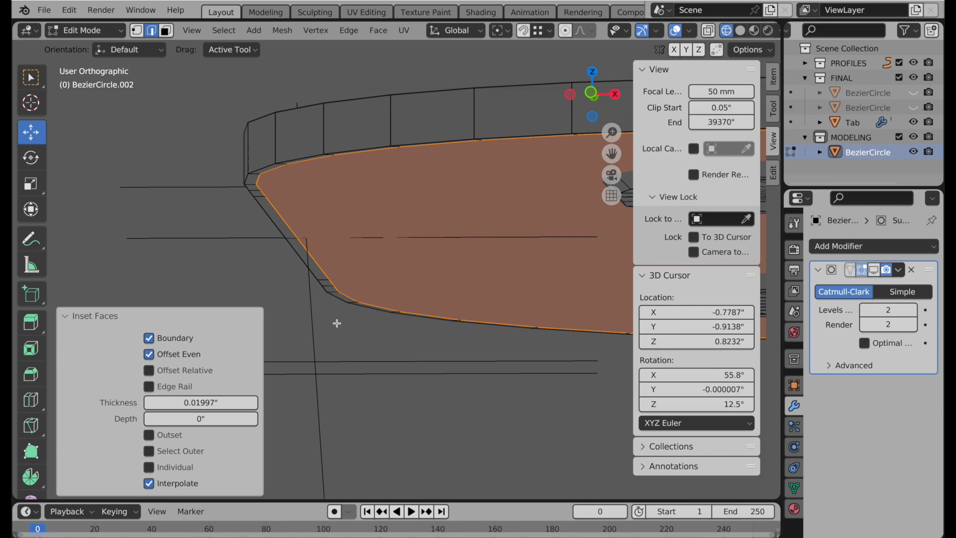
key("x")
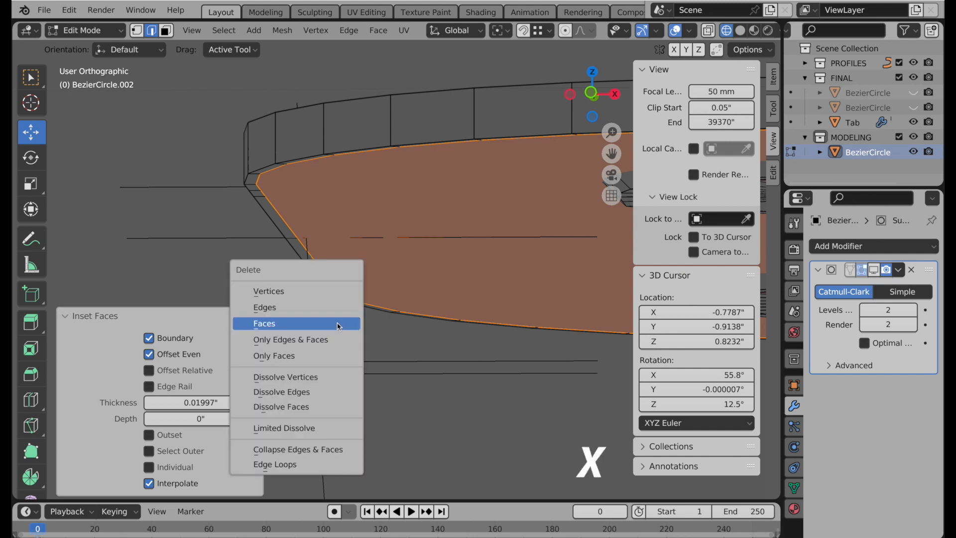
left_click(338, 325)
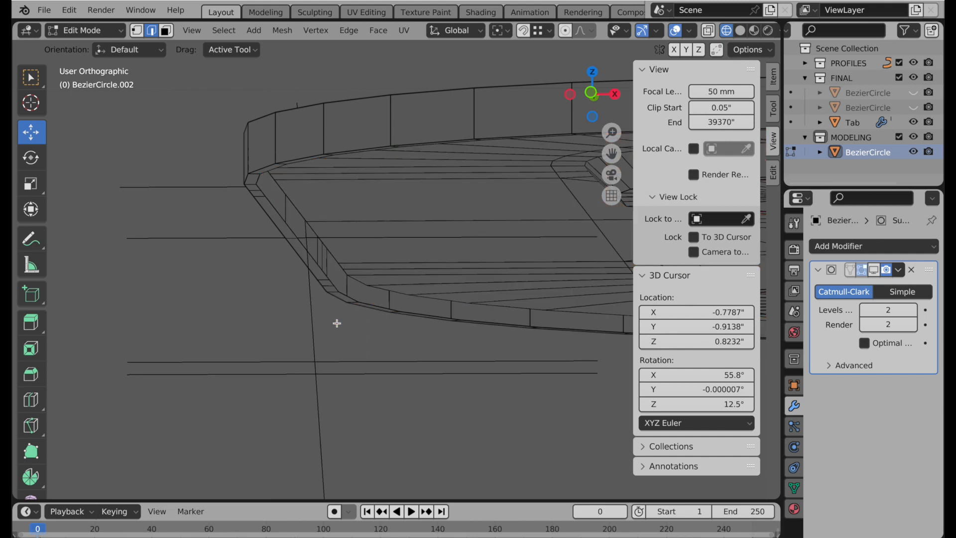
Select the inner edge loop of the rim's underside and extrude it down 0.20274" along Z to form the can wall
left_click(321, 264)
left_click(277, 211, "alt")
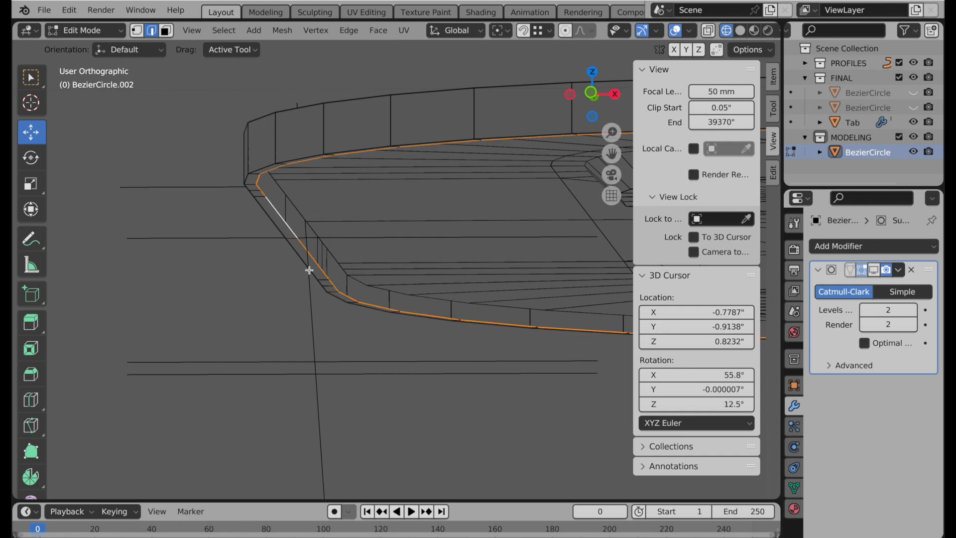
key("e")
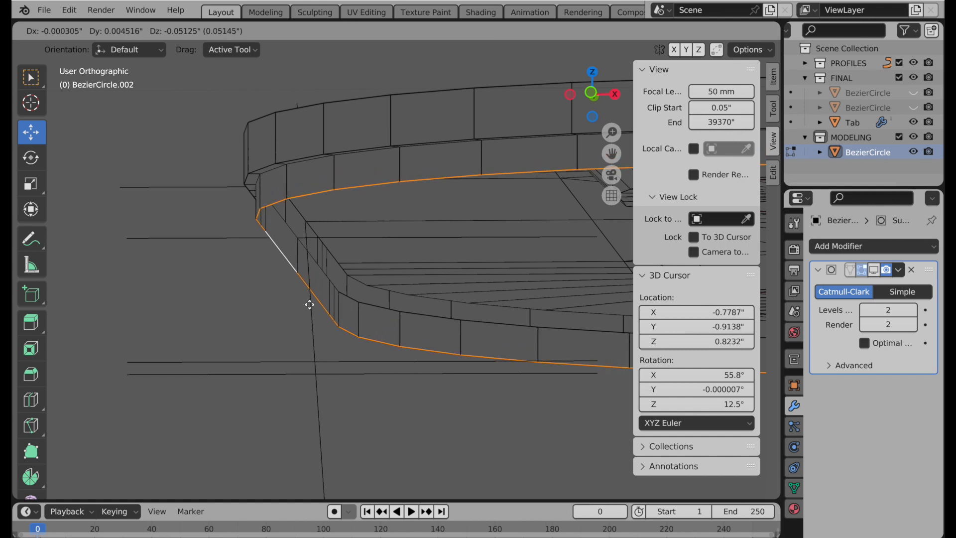
key("z")
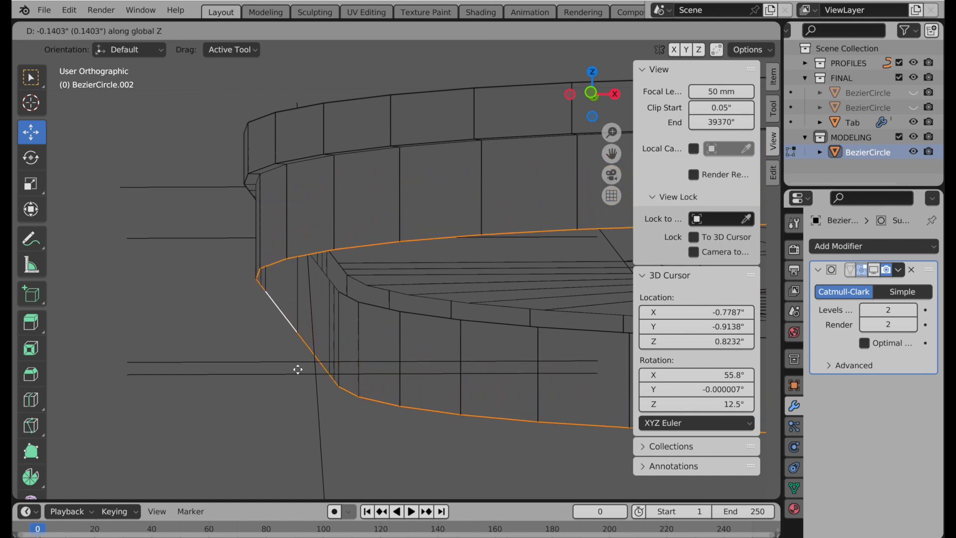
left_click(297, 378)
In front view, move the can wall's bottom edge loop down 0.62226" along Z, close to the X axis line
left_click(591, 93)
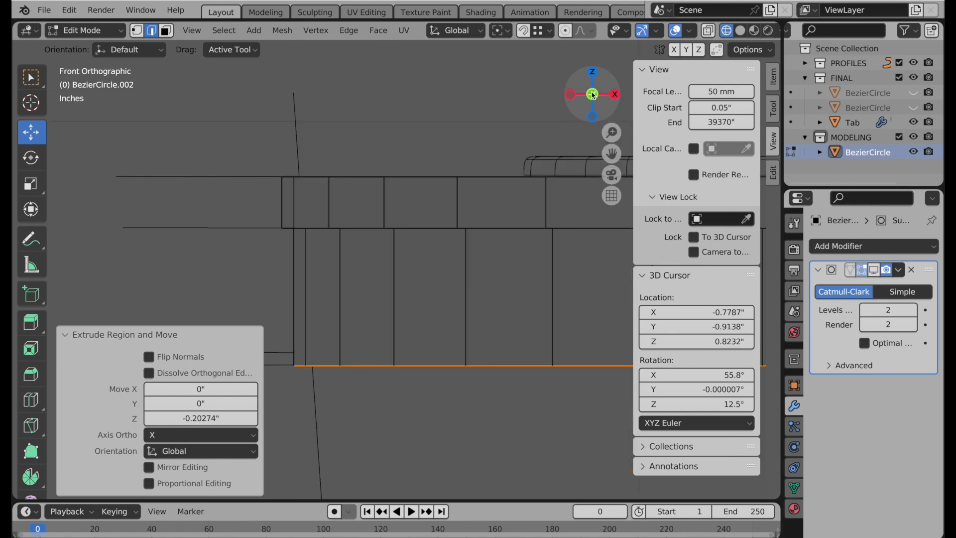
middle_click_drag(414, 268, 442, 145, "shift")
key("g")
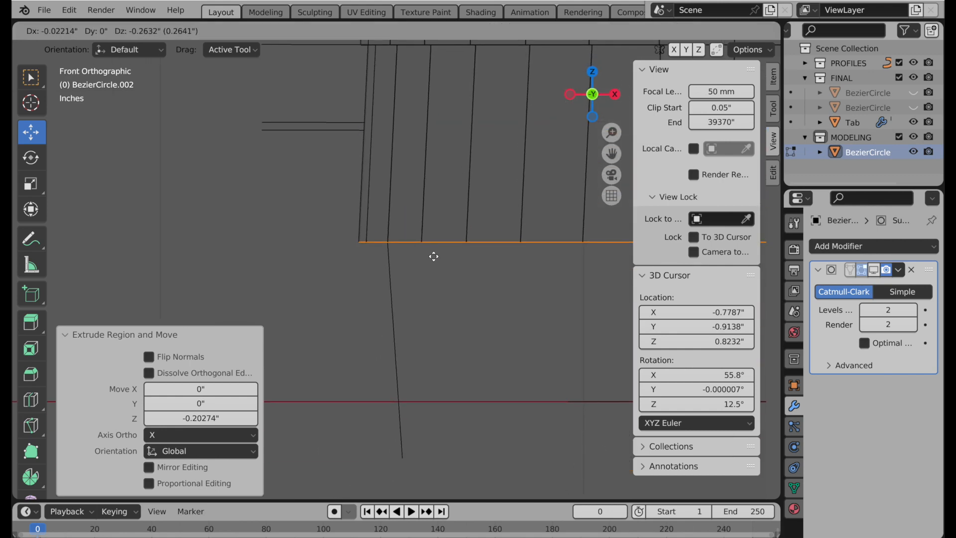
key("z")
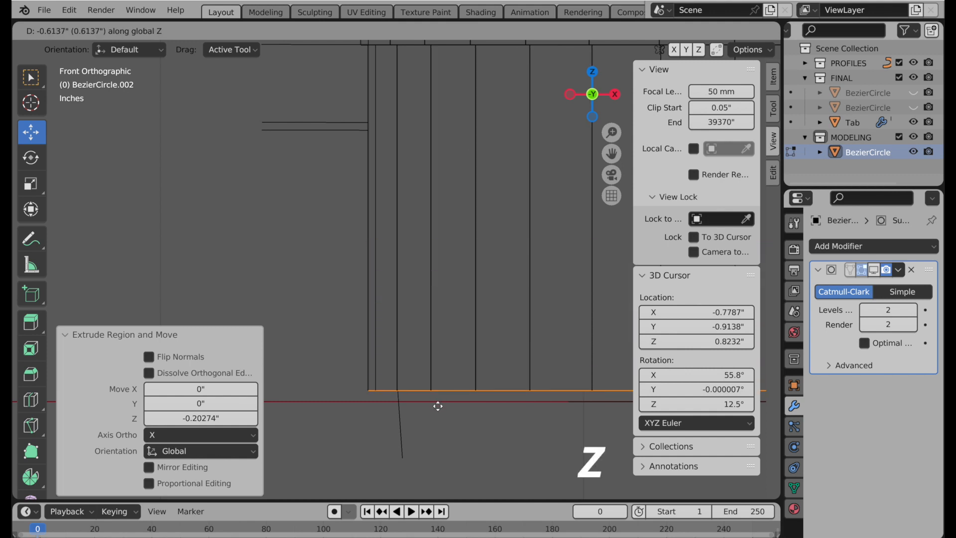
left_click(437, 409)
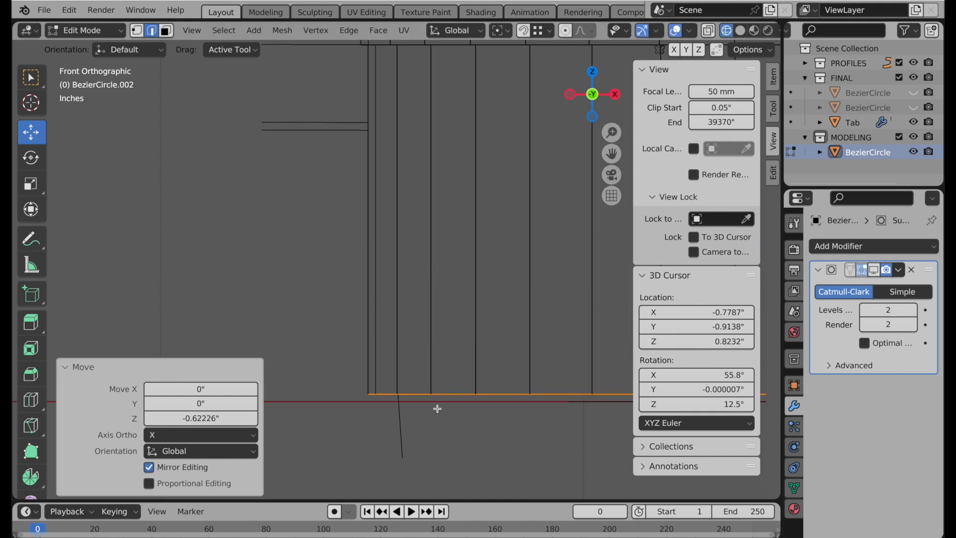
Set the median Z of the can wall's bottom edge loop to 0
left_click(773, 77)
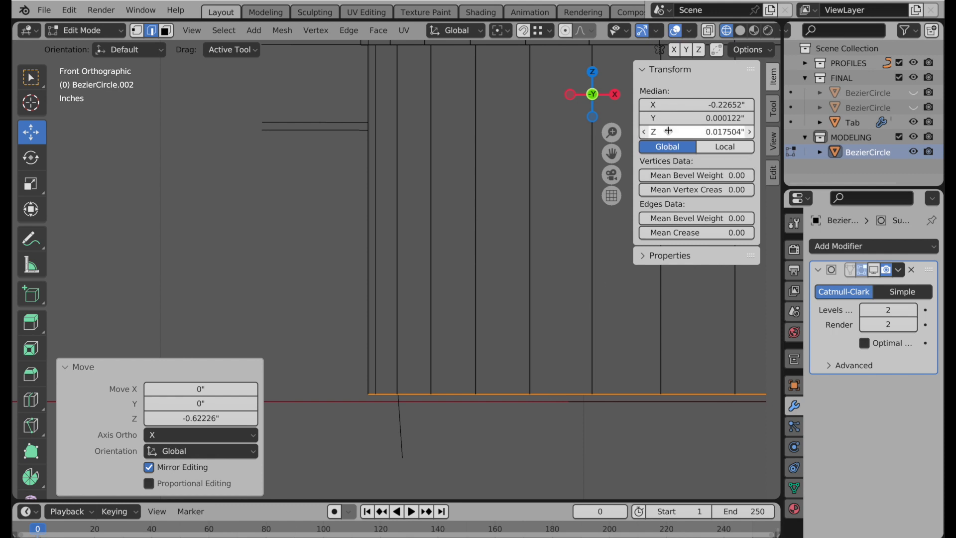
left_click(720, 133)
type("0")
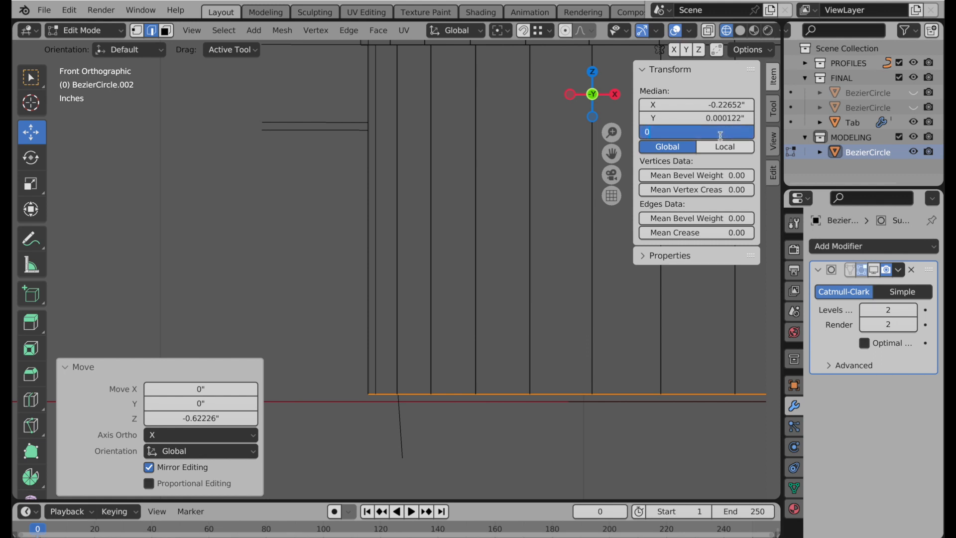
key("Return")
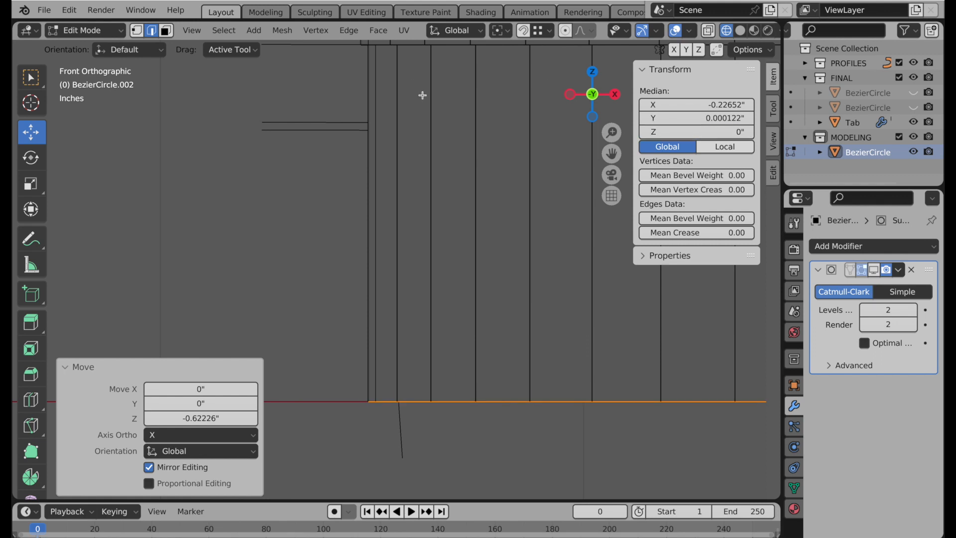
Turn on X-ray and use Shrink/Fatten to pull the bottom edge loop inward by -0.0689", tapering the wall along the slanted profile
key("alt+z")
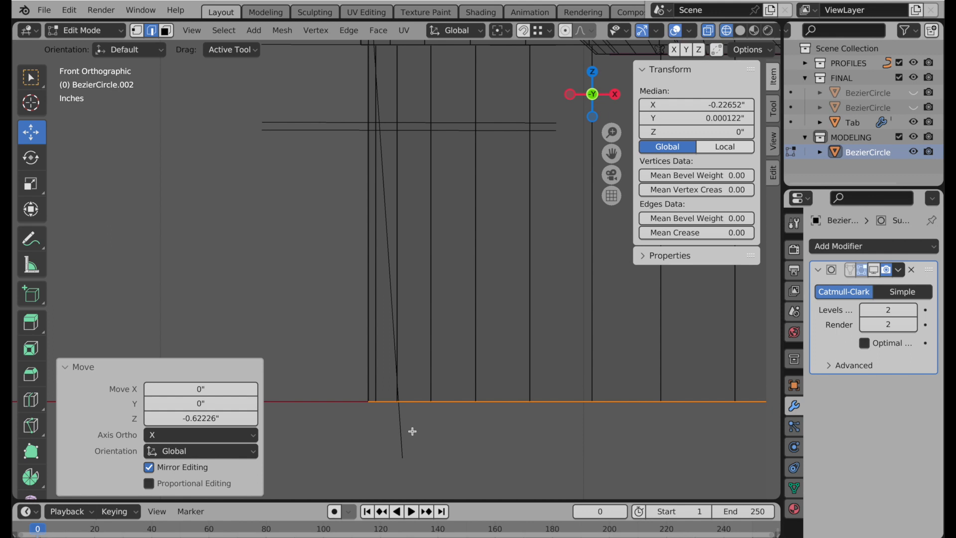
scroll(34, 451, "down", 5)
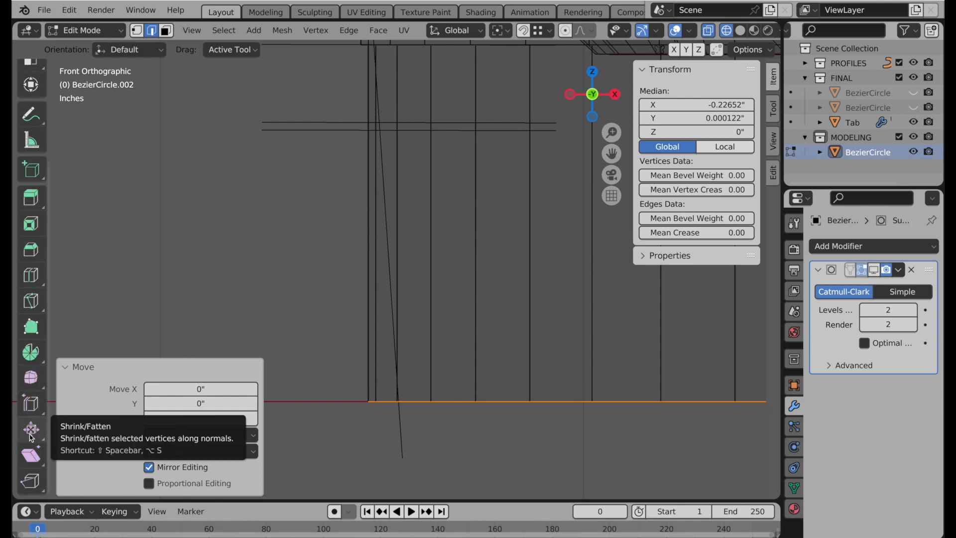
left_click(31, 429)
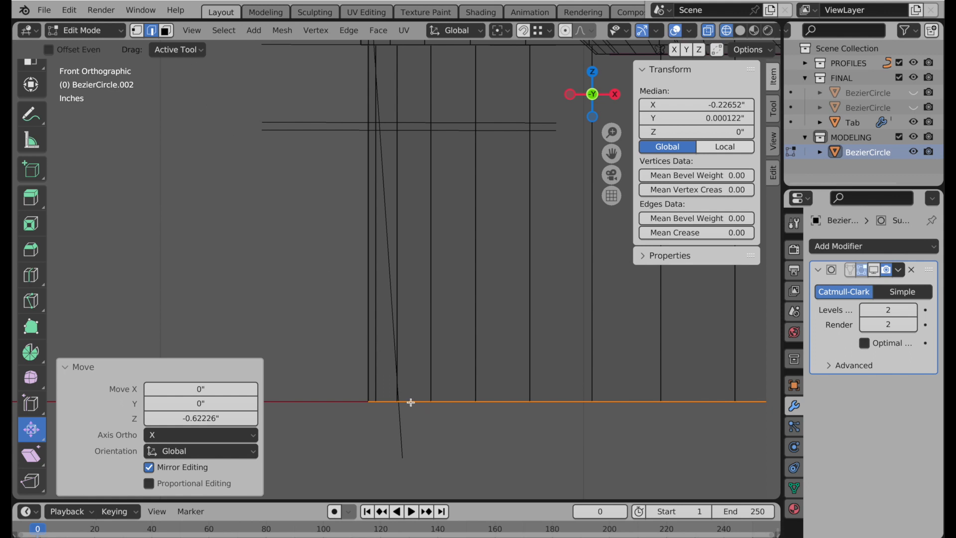
mouse_move(410, 403)
left_mouse_down()
mouse_move(418, 399)
mouse_move(418, 415)
left_mouse_up()
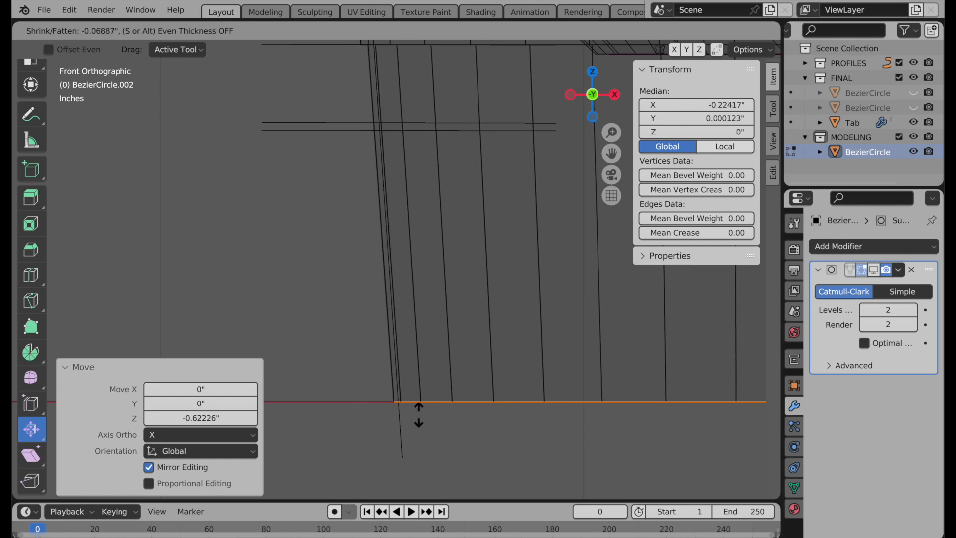
left_click_drag(418, 414, 419, 414)
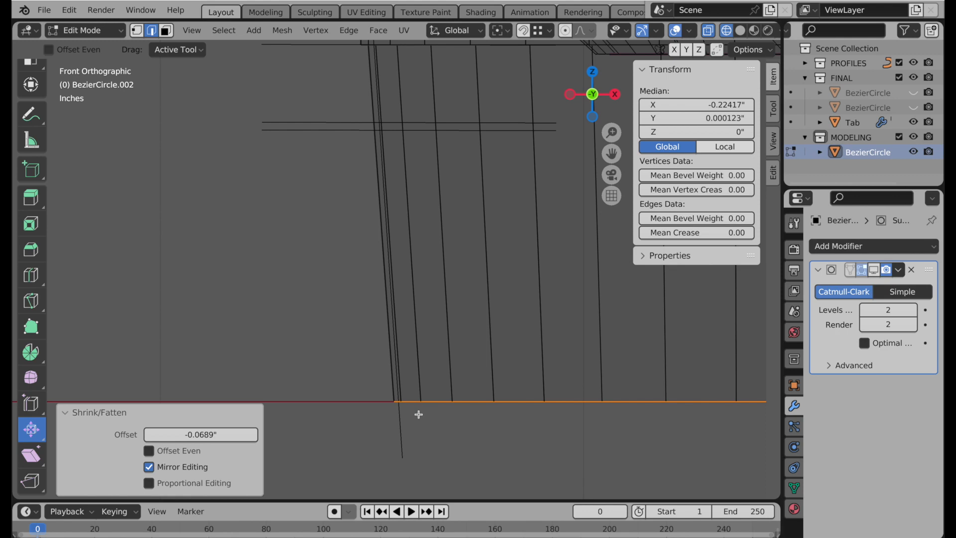
Turn off X-ray and add two closely spaced loop cuts around the can wall, level with the side profile's two horizontal lines
middle_click_drag(418, 414, 422, 393)
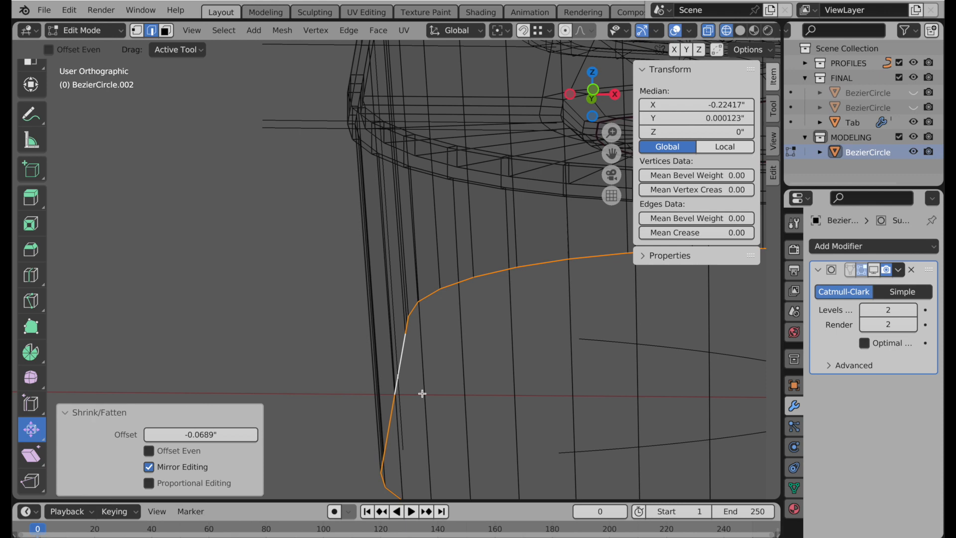
key("alt+z")
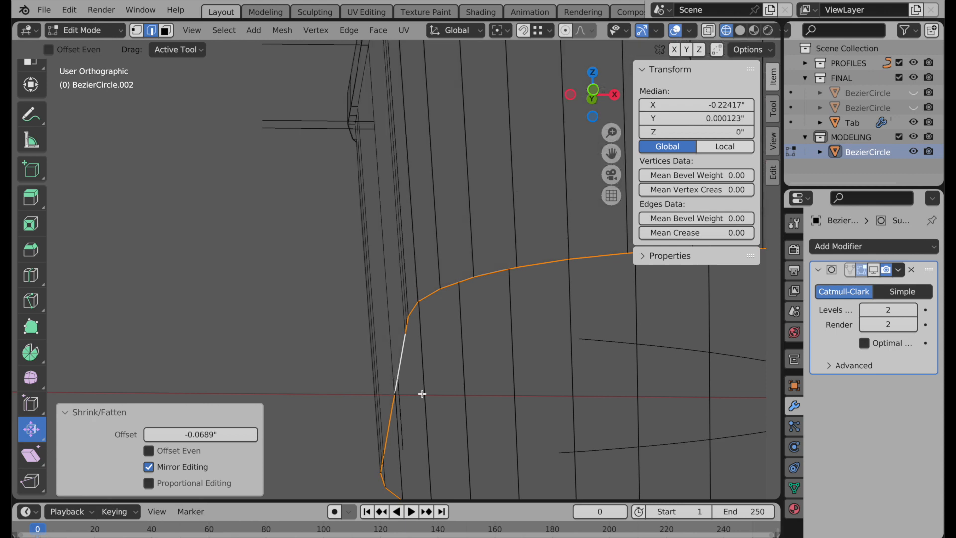
left_click(592, 94)
middle_click_drag(464, 245, 384, 354, "shift")
scroll(410, 331, "down", 1)
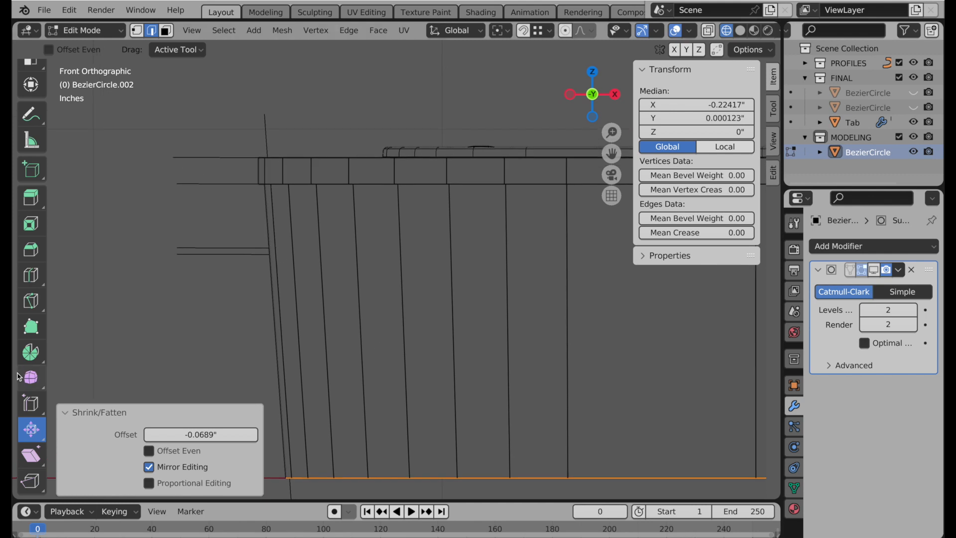
left_click(30, 275)
left_click_drag(369, 312, 359, 230)
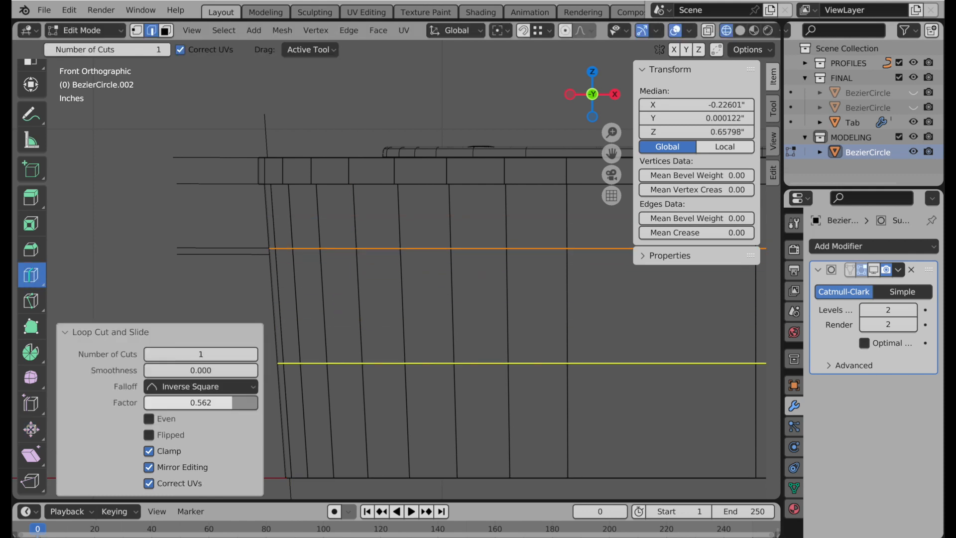
left_click_drag(357, 311, 356, 254)
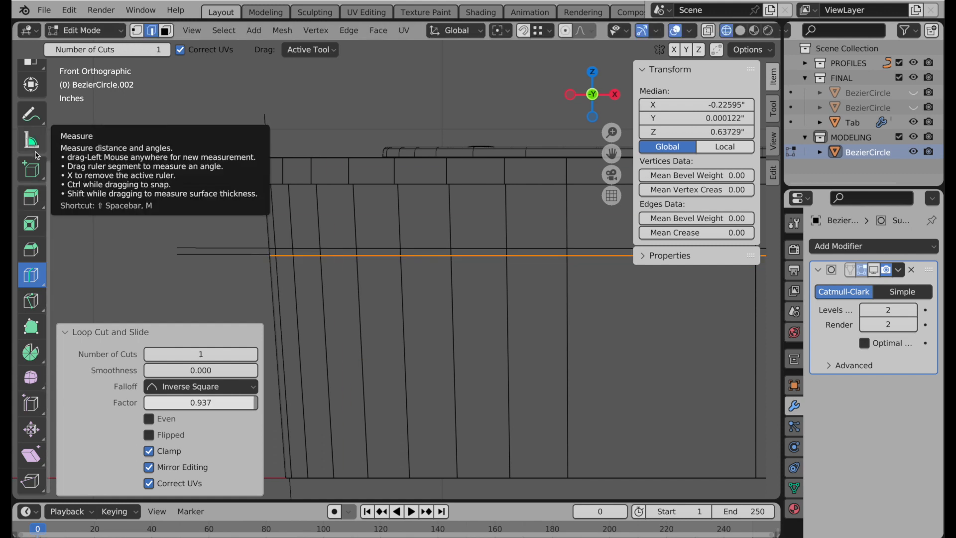
Select the face ring below the lower new loop and shrink it inward by -0.0388" to form a step in the wall
scroll(33, 150, "up", 5)
left_click(30, 131)
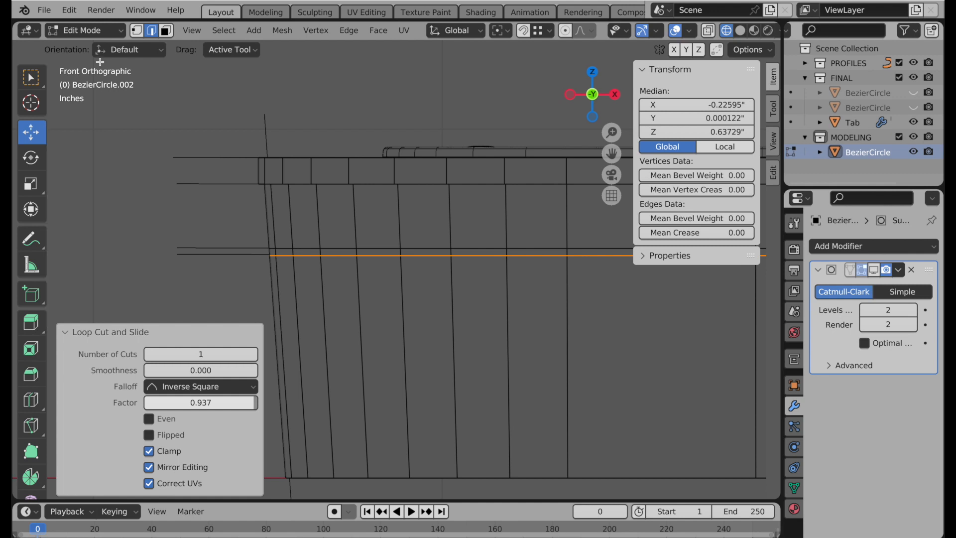
left_click(166, 31)
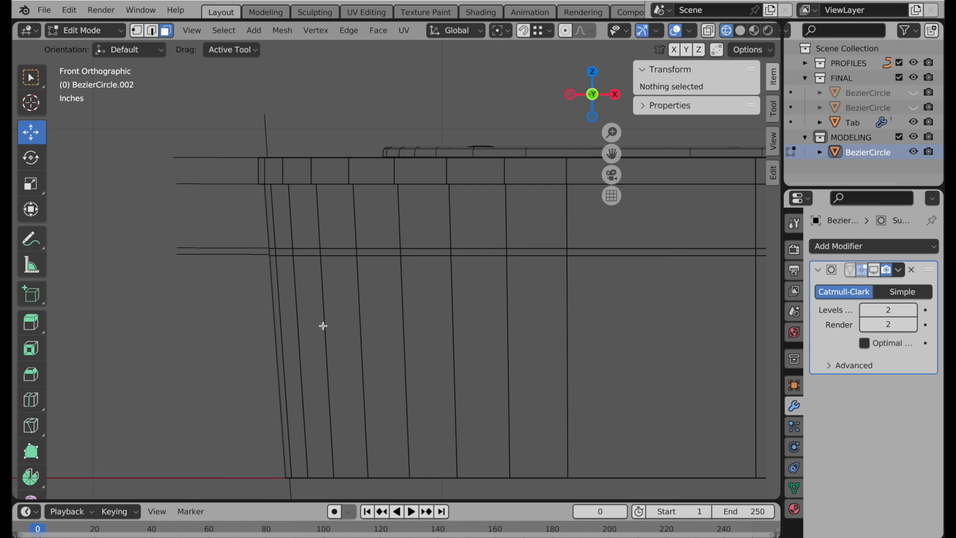
left_click(299, 345)
key("ctrl+l")
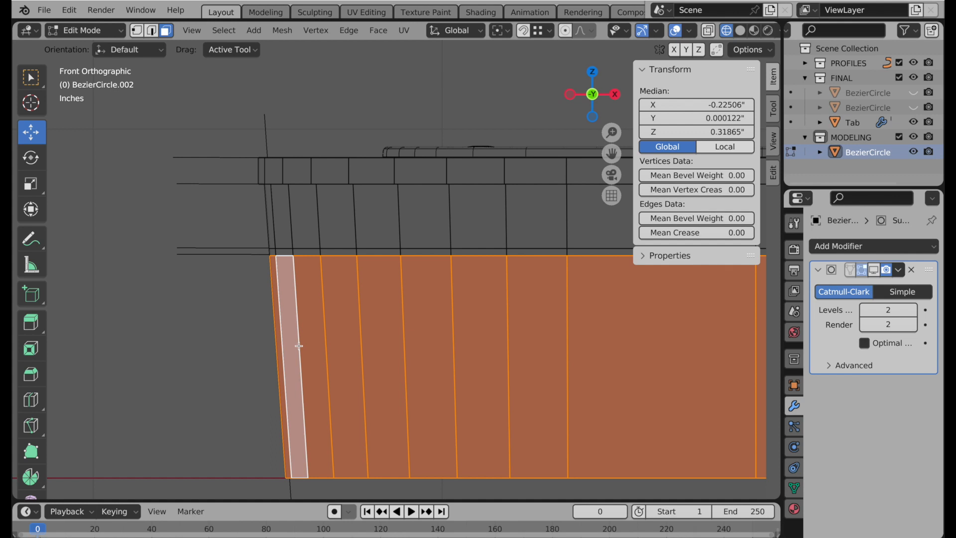
scroll(30, 433, "down", 5)
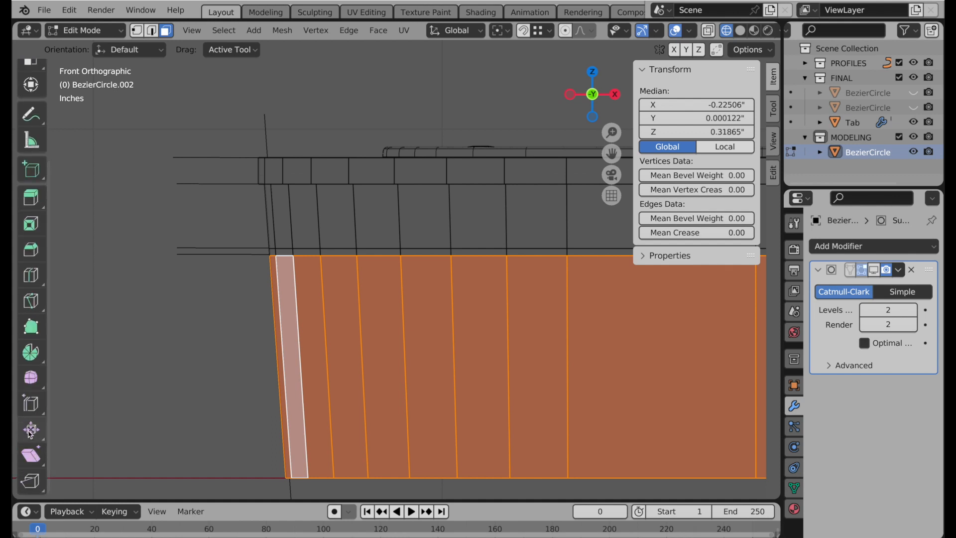
left_click(29, 431)
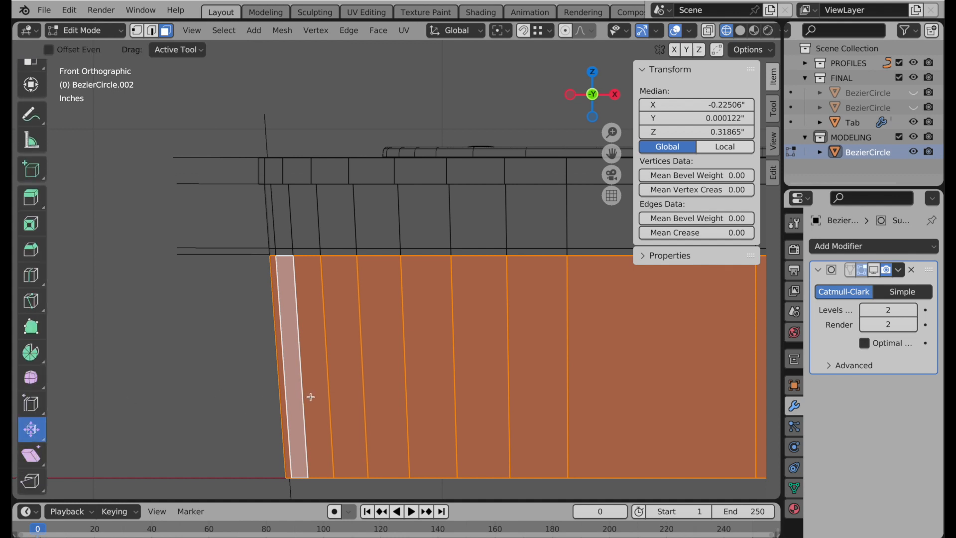
left_click_drag(311, 390, 312, 401)
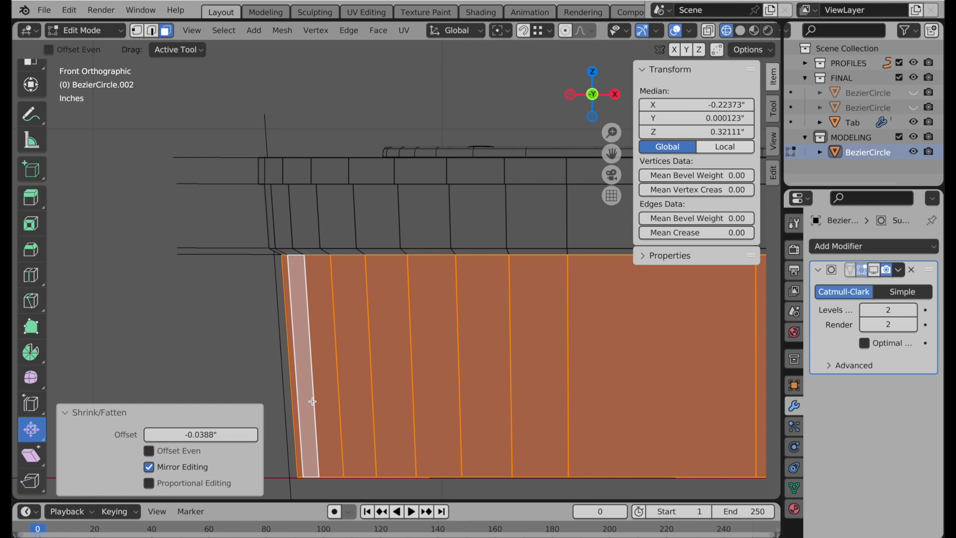
Add one centered loop cut around the rim's top face and another around its outer side
middle_click_drag(327, 173, 358, 216)
scroll(237, 172, "up", 3)
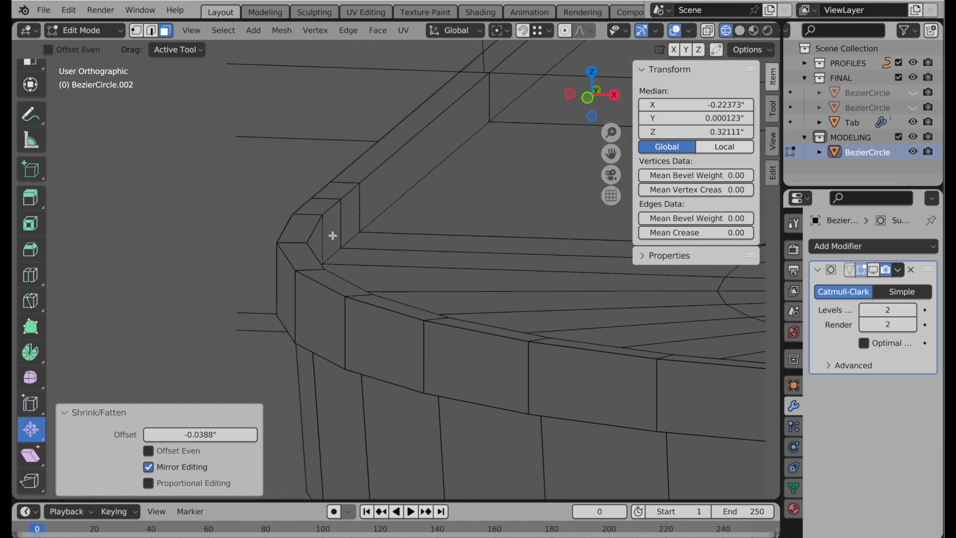
scroll(334, 233, "up", 1)
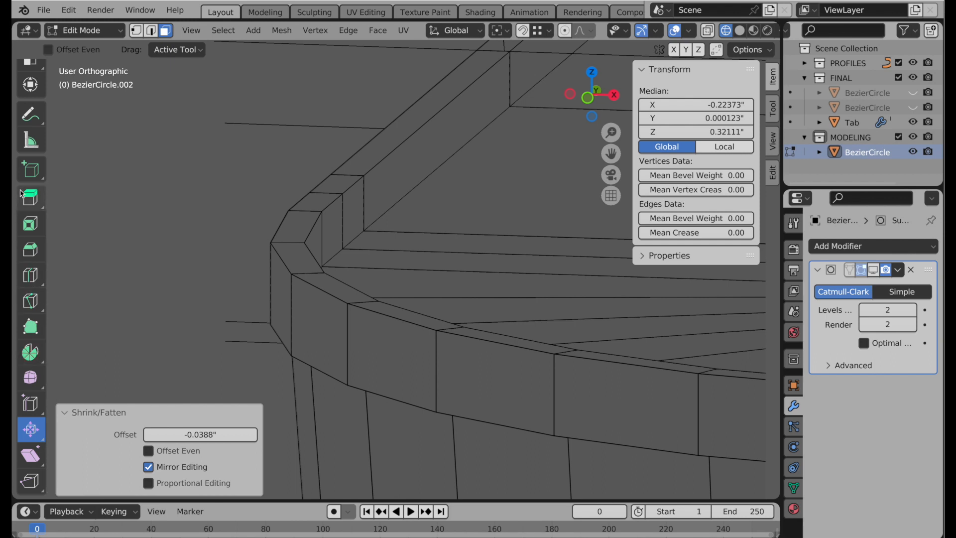
left_click(31, 274)
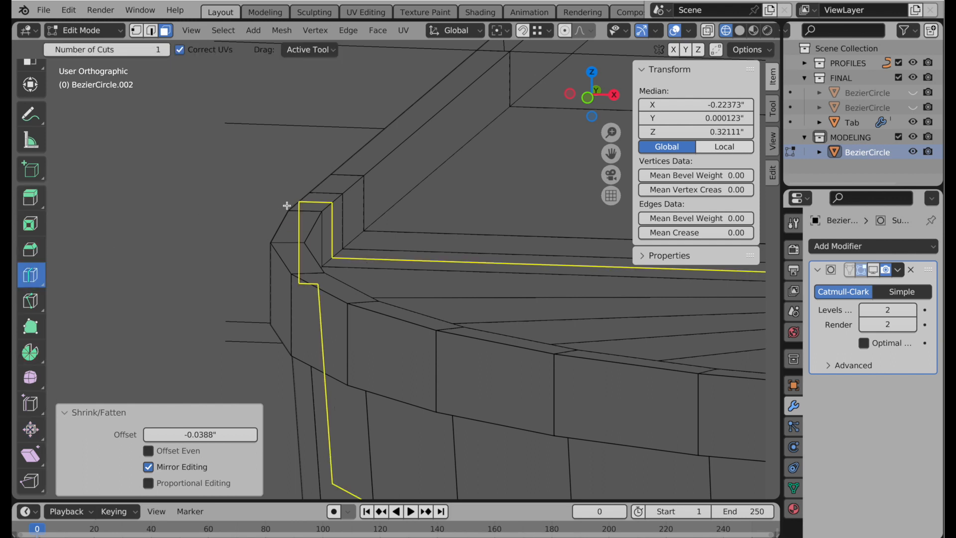
left_click(314, 206)
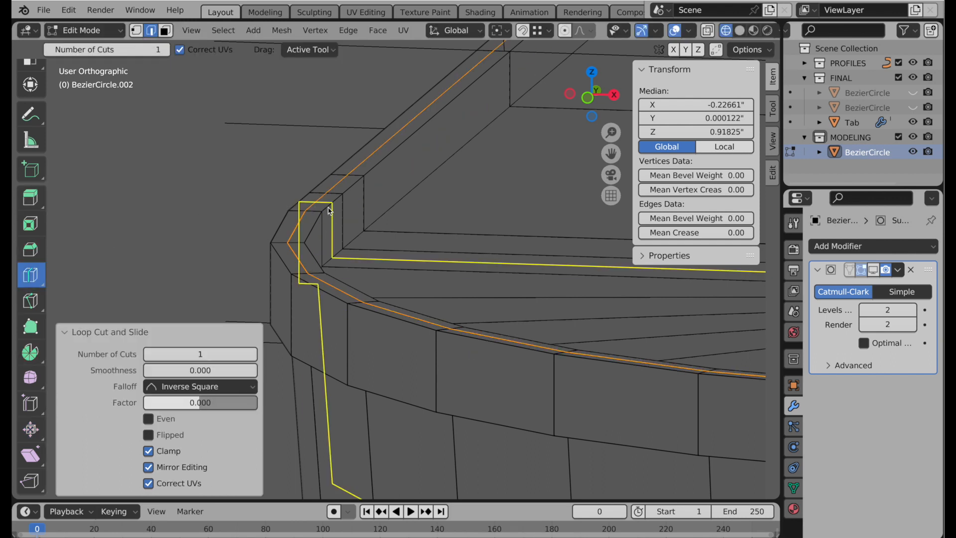
left_click(293, 332)
Select the middle edge loop on the rim's outer side and fatten it outward by 0.00476" with Shrink/Fatten
scroll(35, 179, "up", 5)
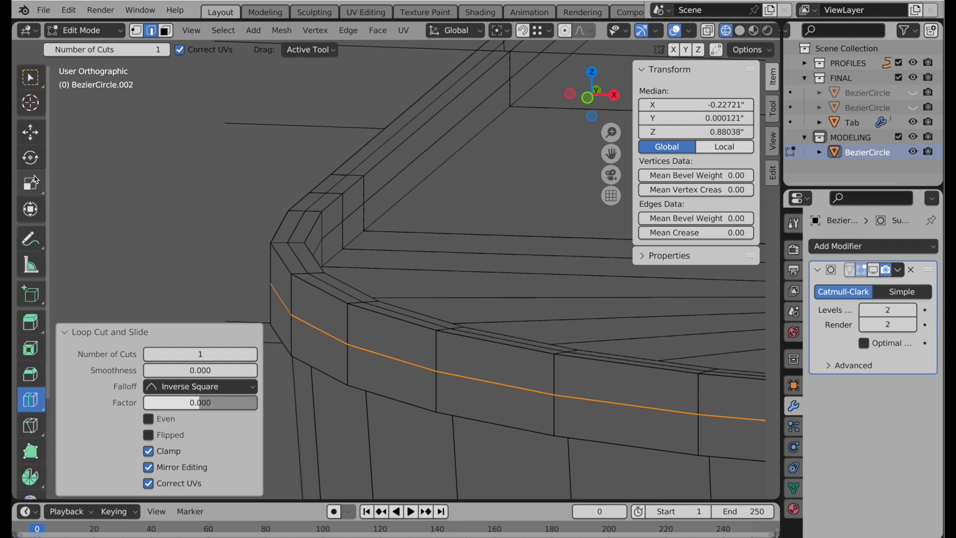
left_click(30, 132)
scroll(35, 348, "down", 5)
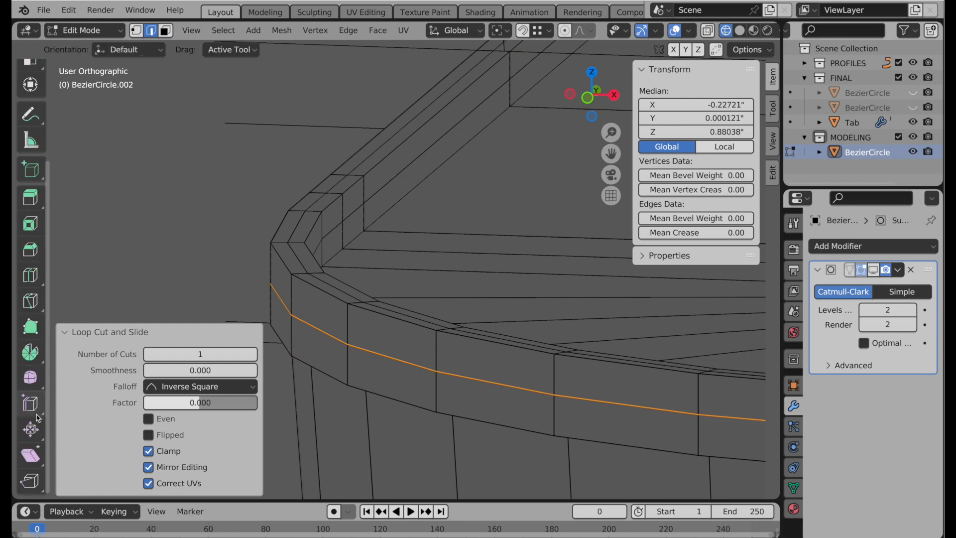
left_click(30, 429)
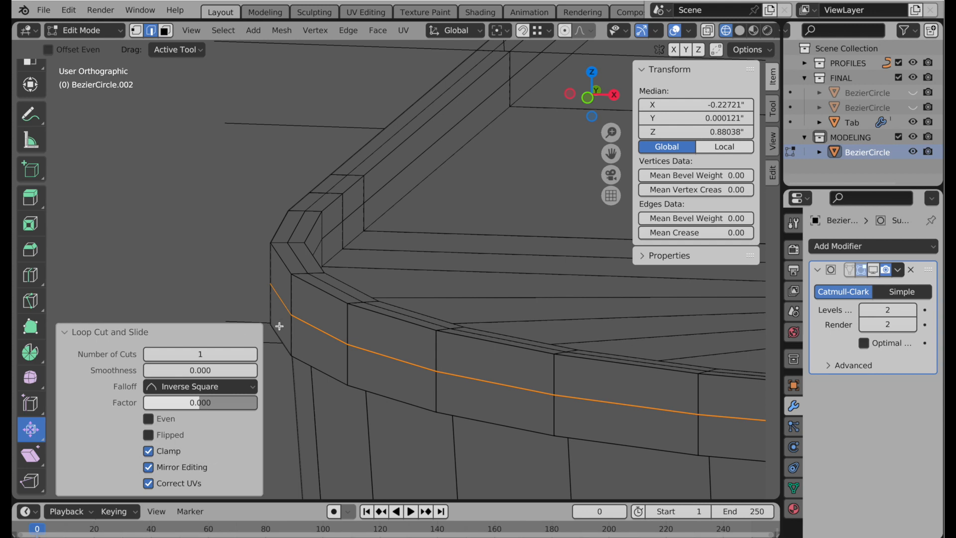
middle_click_drag(279, 326, 320, 309)
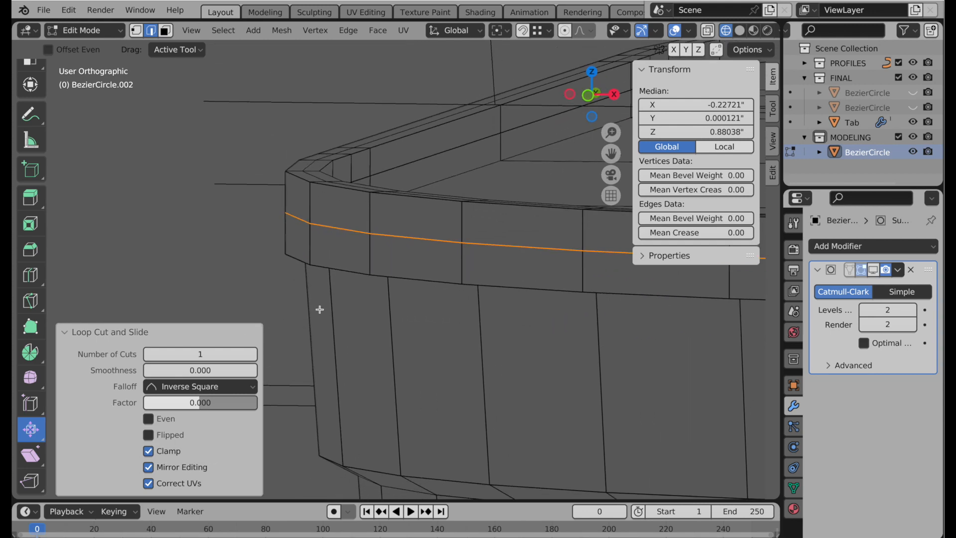
left_click(324, 230)
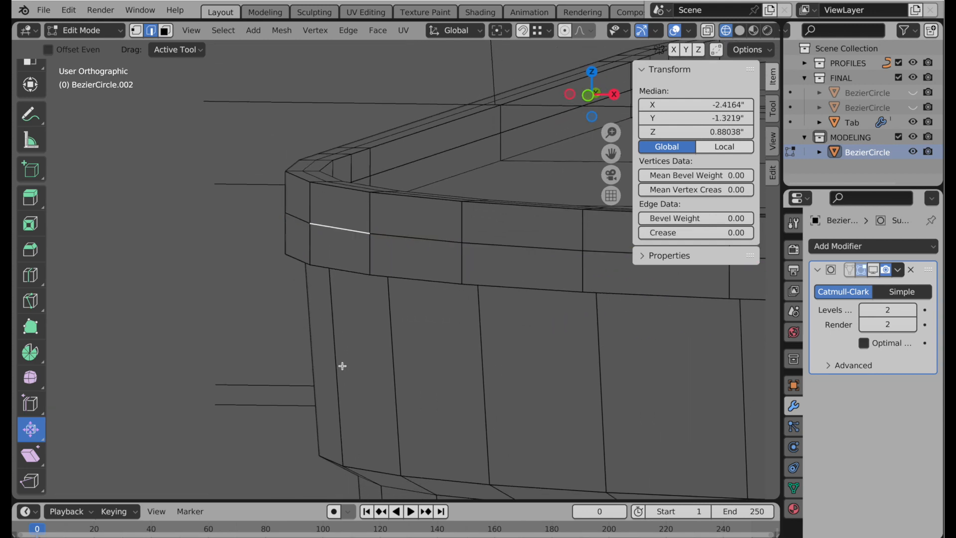
middle_click_drag(342, 366, 342, 337)
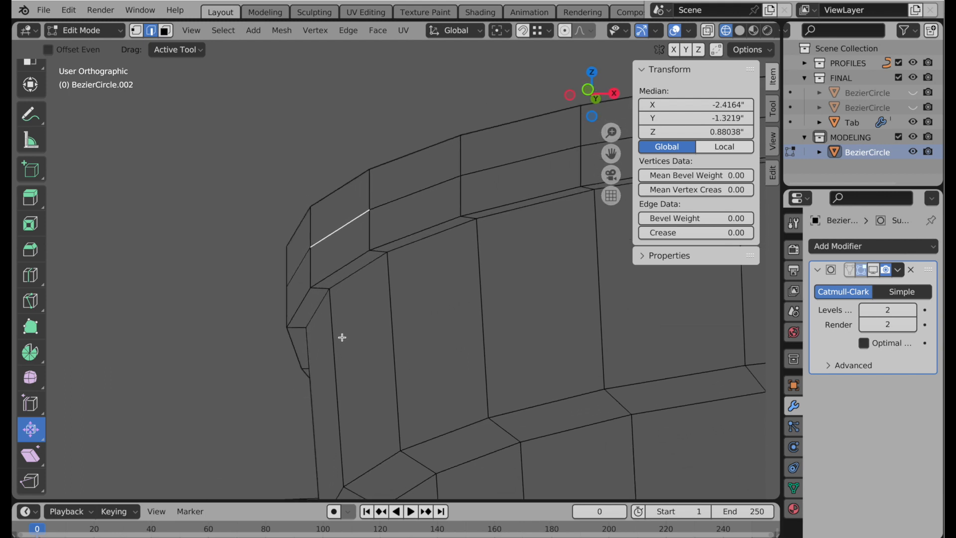
left_click(322, 243, "alt")
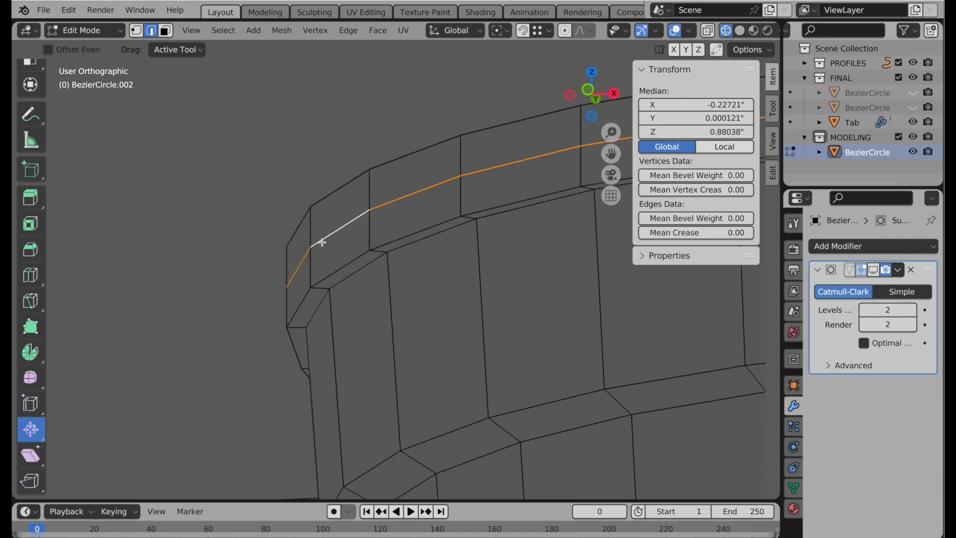
key("alt+s")
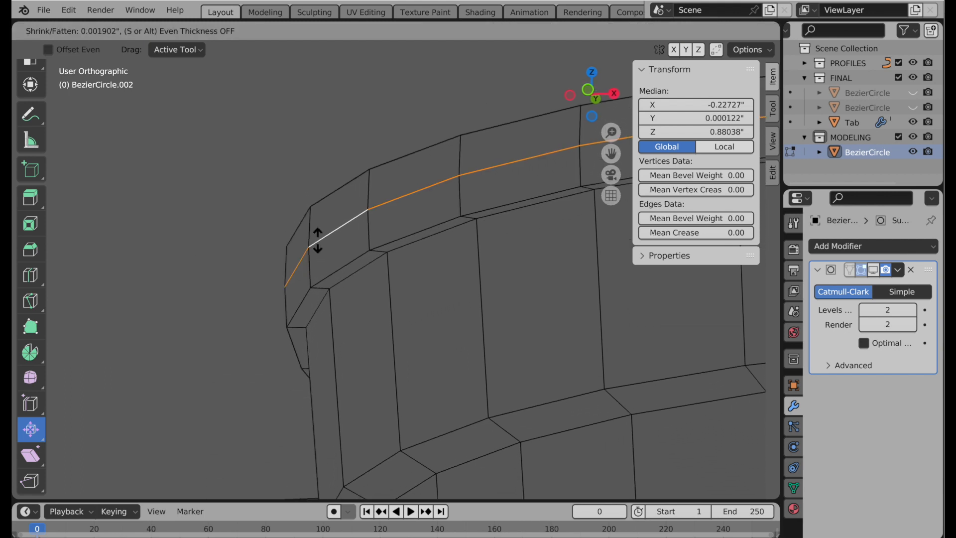
left_click(315, 239)
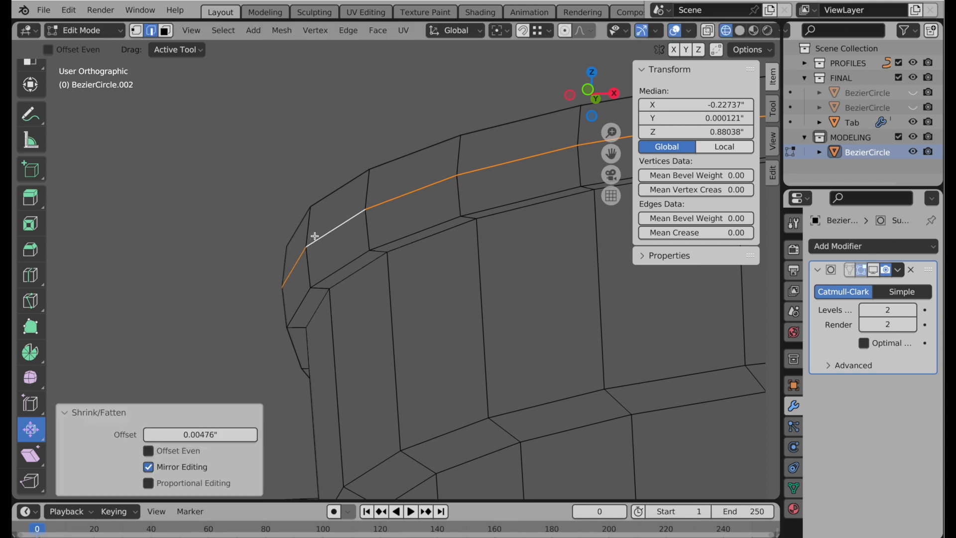
Edge-slide the rim top's inner loop slightly outward and its outer loop inward by a factor of 0.311 to round the rim
middle_click_drag(316, 232, 310, 246)
left_click(306, 366)
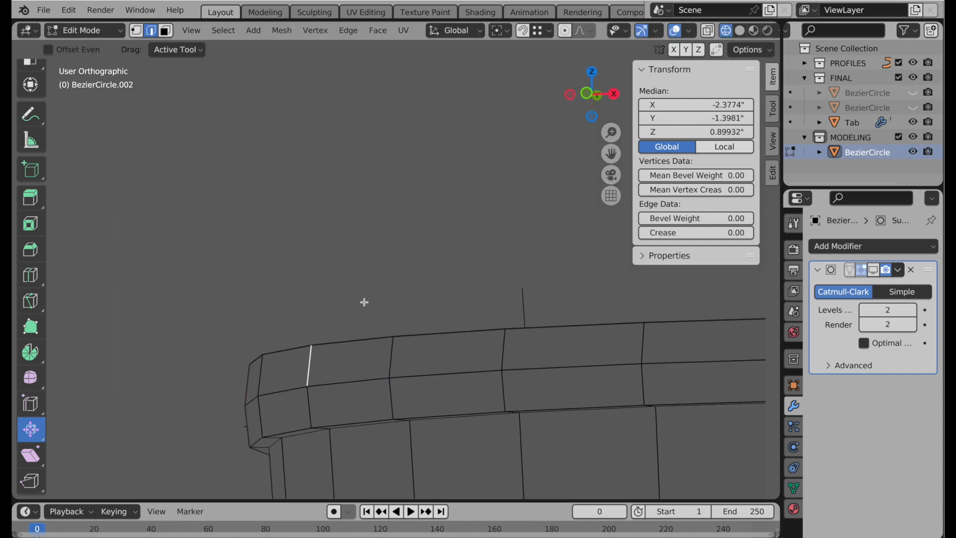
middle_click_drag(363, 301, 358, 267)
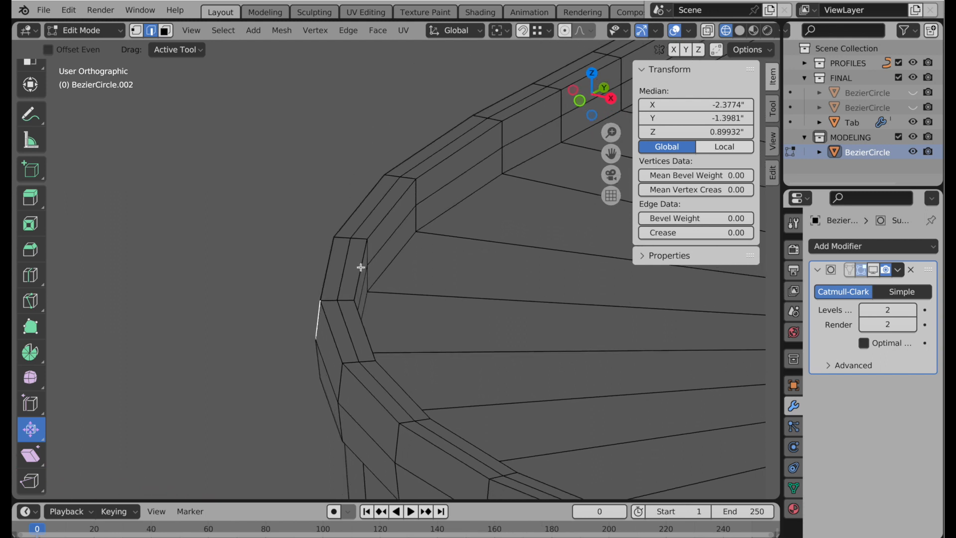
left_click(376, 229, "alt")
left_click(30, 404)
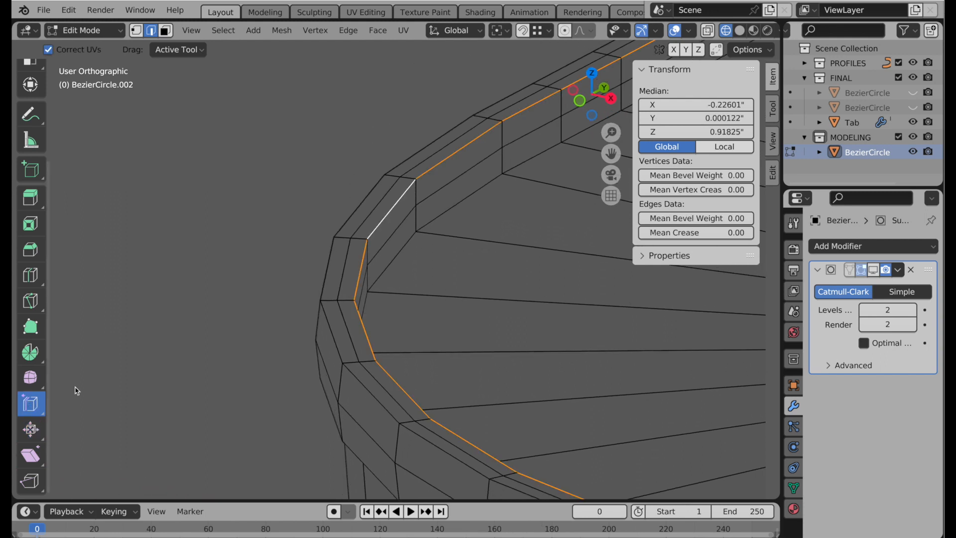
mouse_move(389, 213)
left_mouse_down()
mouse_move(367, 205)
mouse_move(376, 208)
left_mouse_up()
key("ctrl+z")
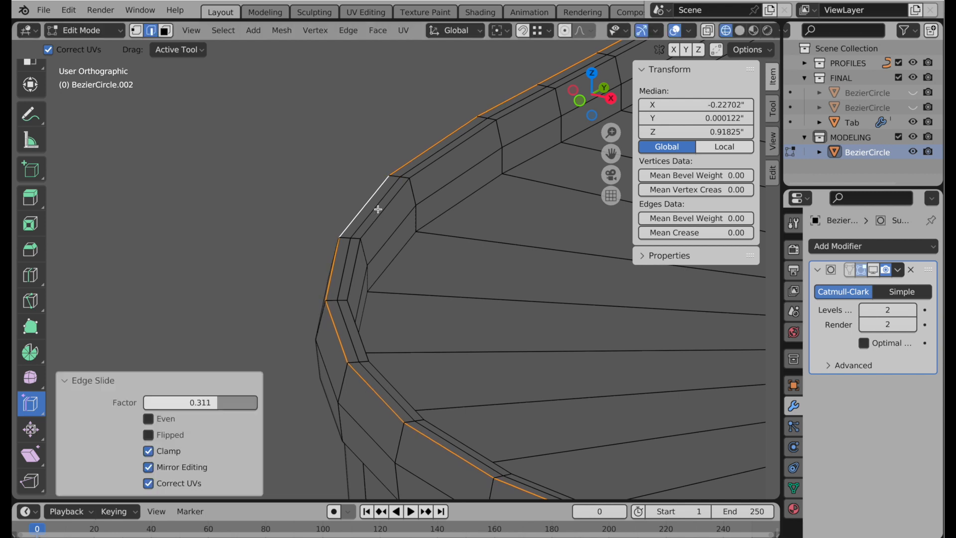
Select the lower wall's face ring and grow the selection twice to include the step and the upper band below the rim
middle_click_drag(377, 277, 390, 216)
left_click(325, 259)
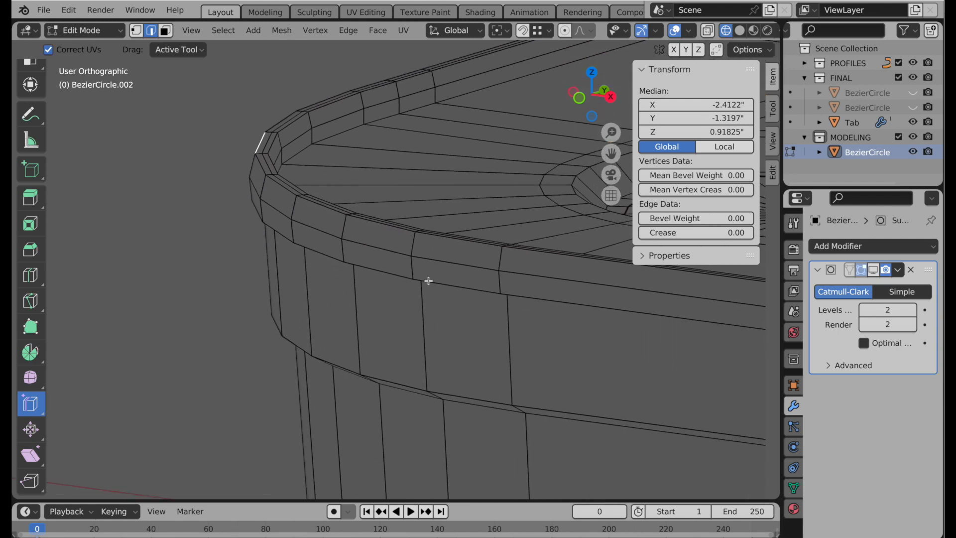
middle_click_drag(426, 280, 377, 277)
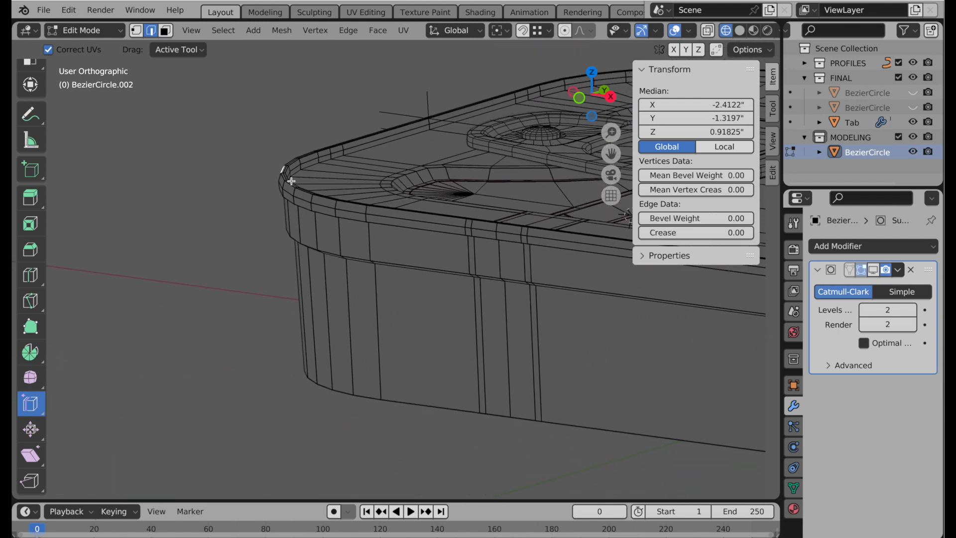
middle_click_drag(291, 224, 278, 148)
left_click(166, 31)
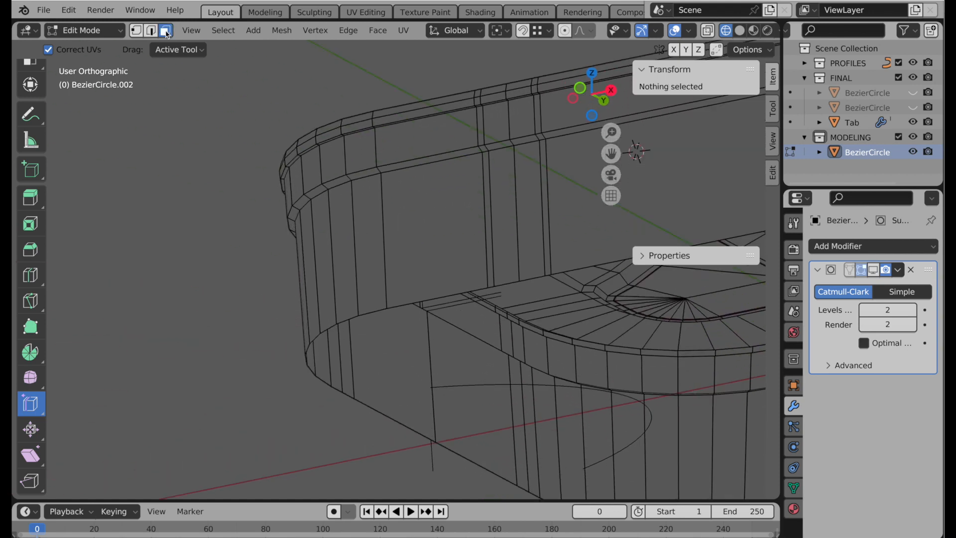
left_click(359, 275)
left_click(359, 276, "alt")
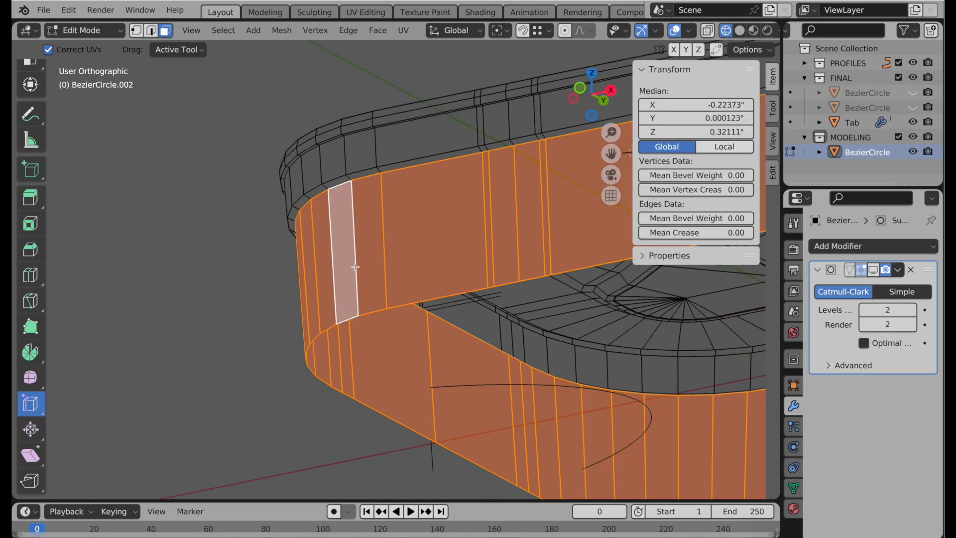
left_click(223, 31)
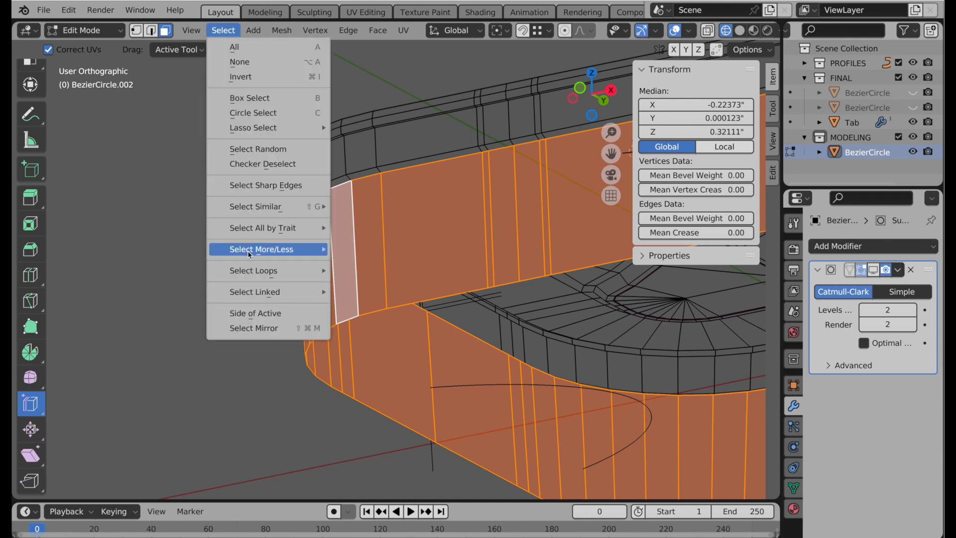
mouse_move(294, 254)
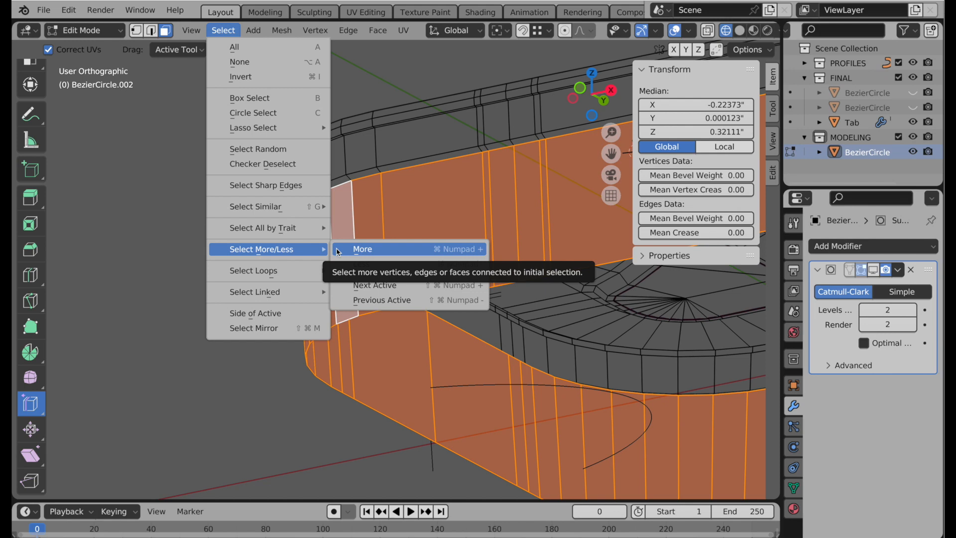
left_click(449, 248)
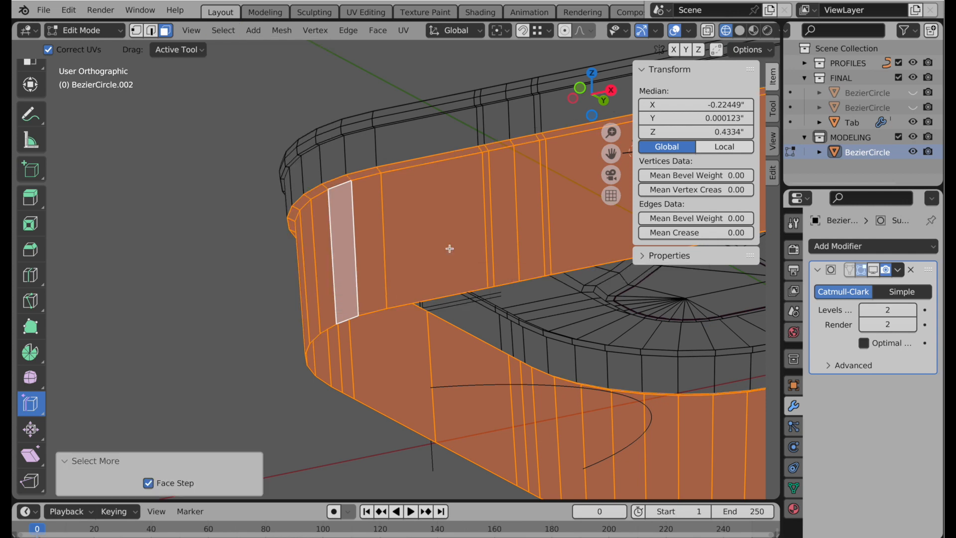
key("ctrl+KP_Add")
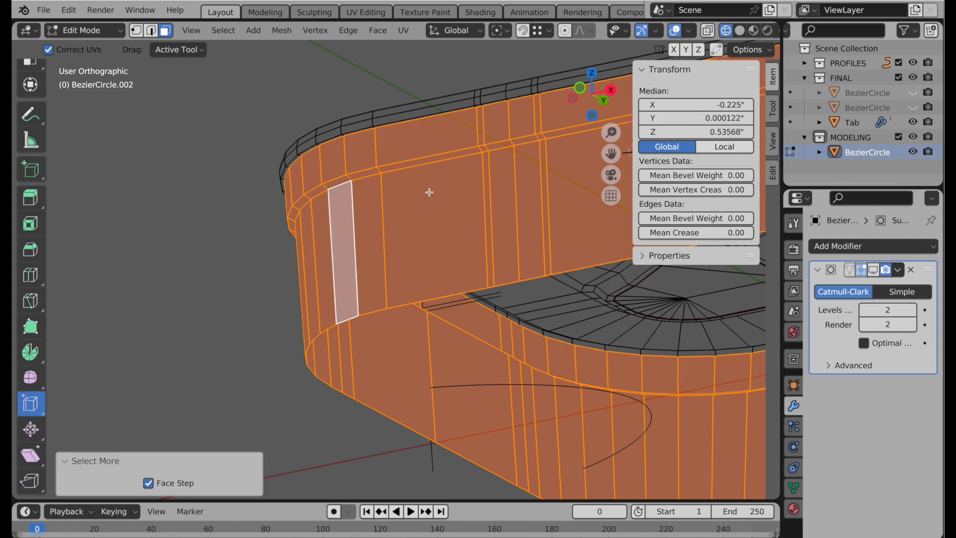
Separate the selected wall faces from the lid into their own object and make that object the only selection
scroll(319, 170, "up", 5)
right_click(333, 192)
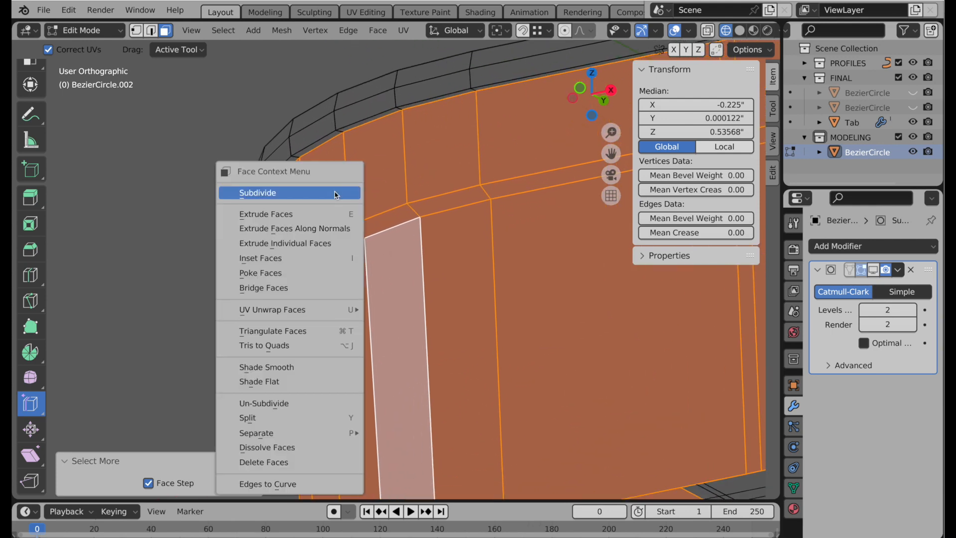
mouse_move(341, 432)
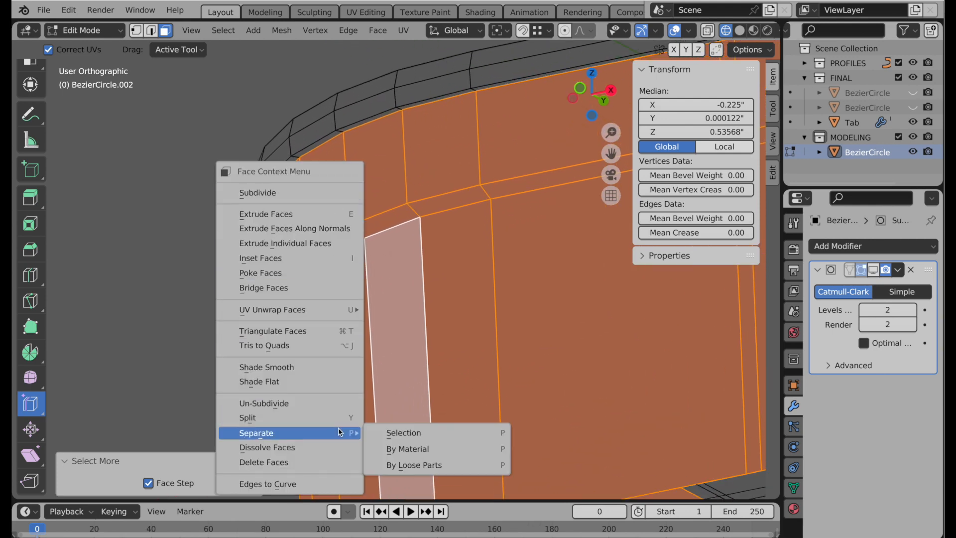
left_click(407, 435)
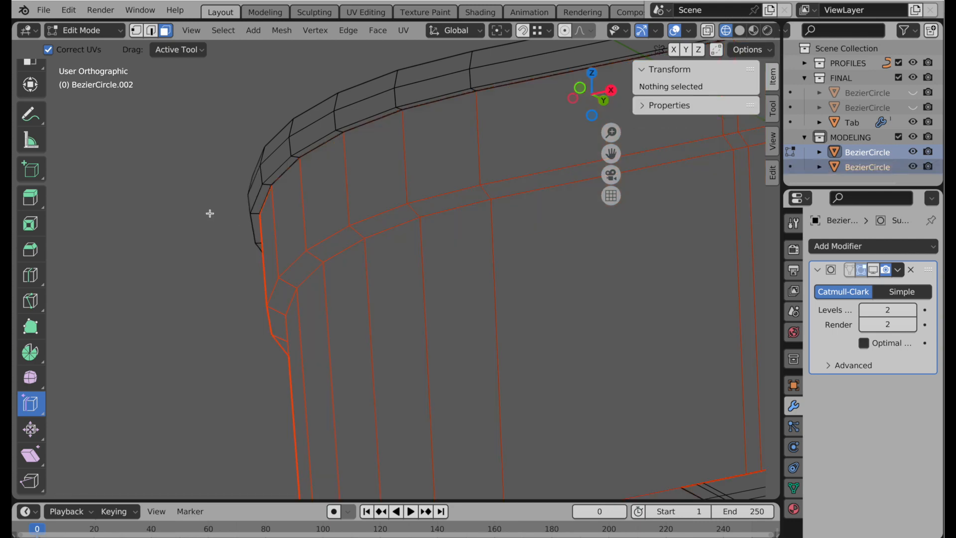
key("Tab")
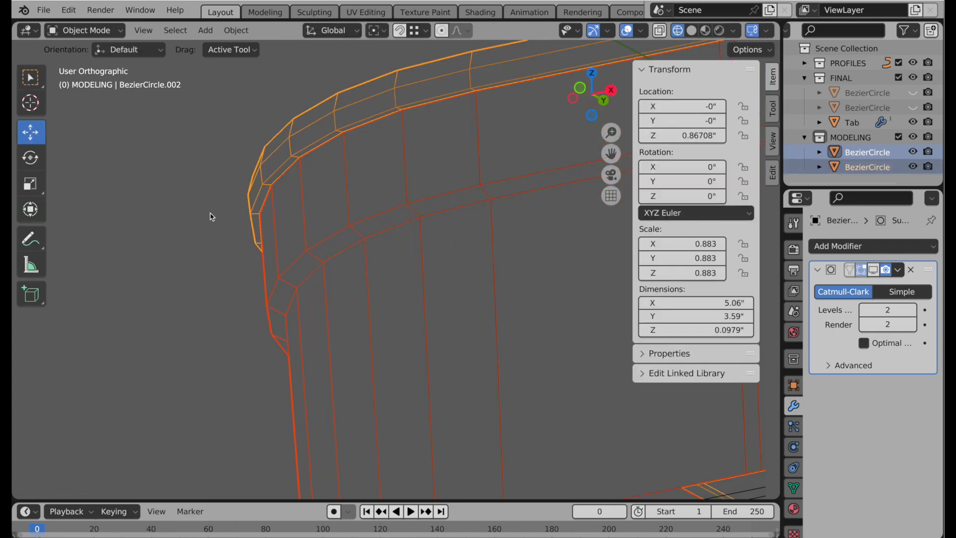
left_click(212, 217)
left_click(280, 268)
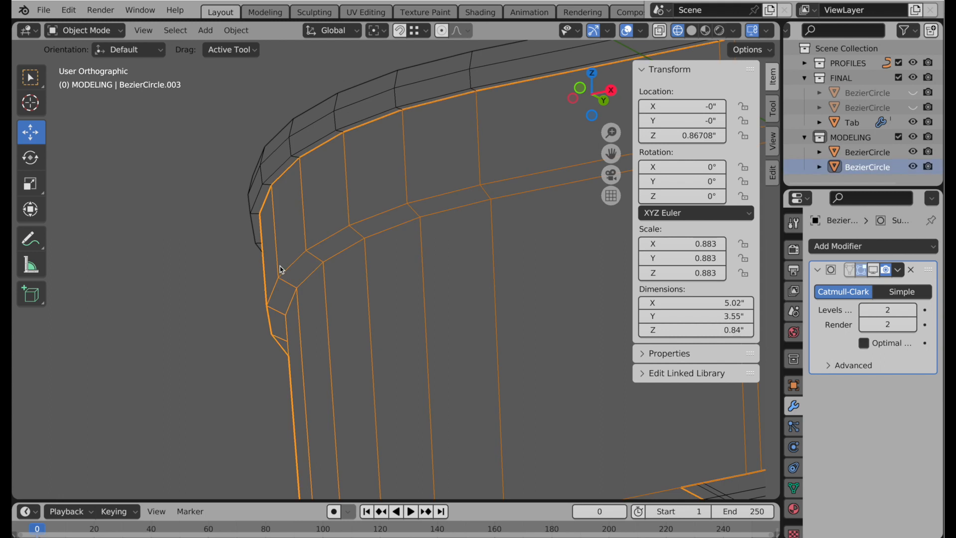
Add one loop cut around the wall's upper band, slid down close above the step with a factor of -0.728
key("Tab")
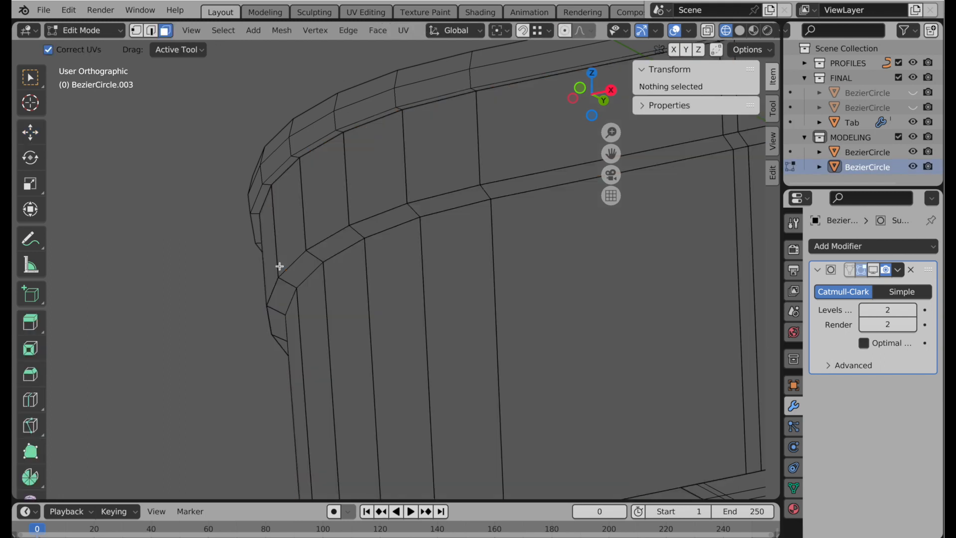
left_click(30, 400)
left_click_drag(290, 214, 286, 244)
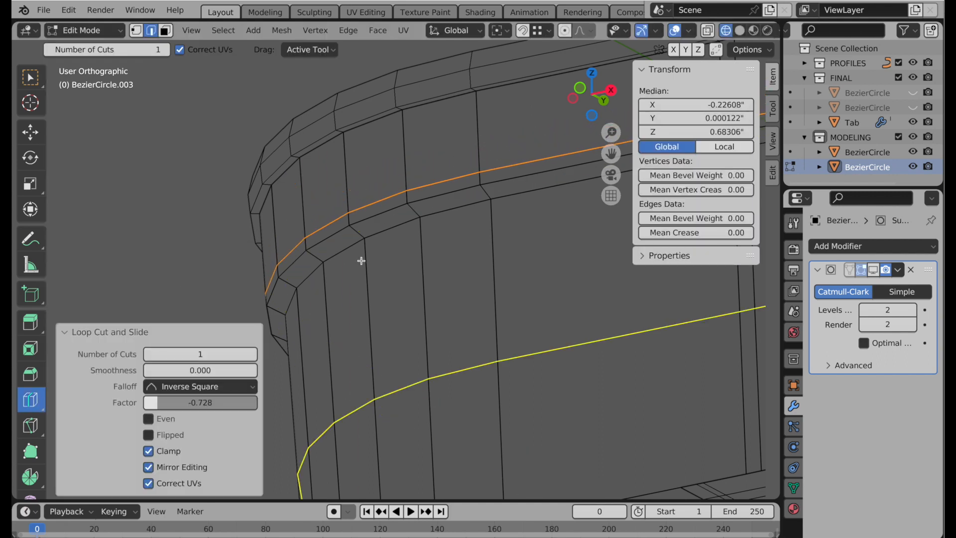
middle_click_drag(376, 270, 316, 346)
key("Tab")
Rename the lid object Top and the separated wall object Body
mouse_move(353, 306)
middle_mouse_down()
mouse_move(366, 305)
mouse_move(383, 331)
mouse_move(348, 292)
middle_mouse_up()
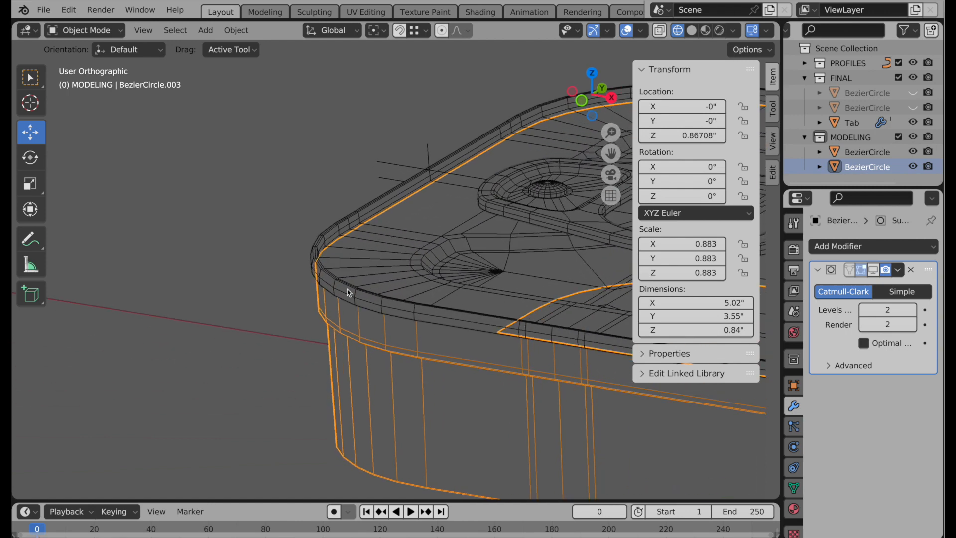
left_click(348, 292)
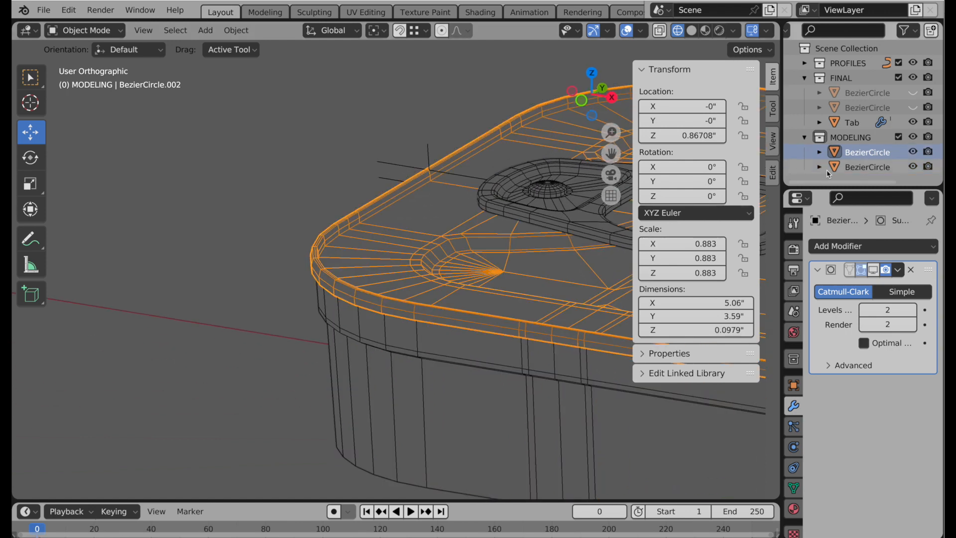
double_click(868, 151)
type("Top")
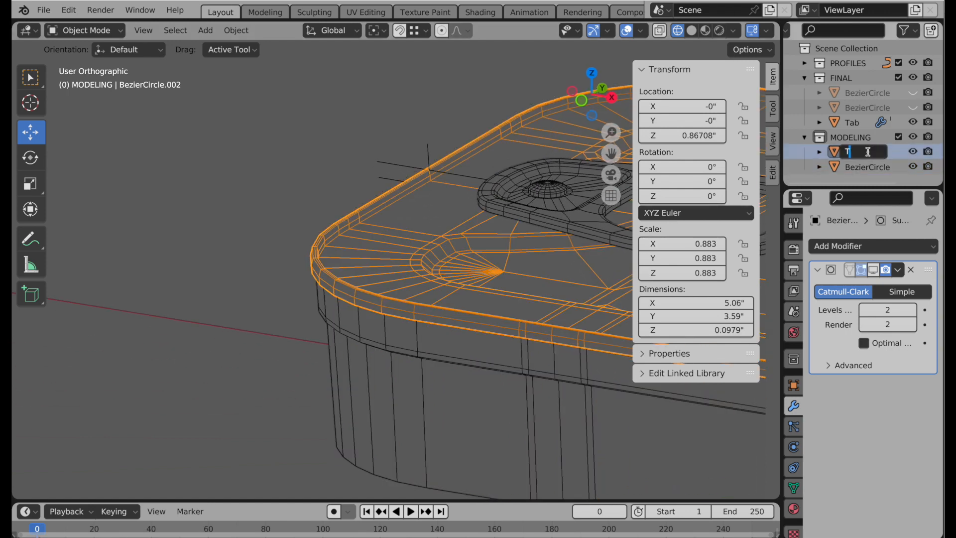
key("Return")
left_click(859, 151)
double_click(859, 151)
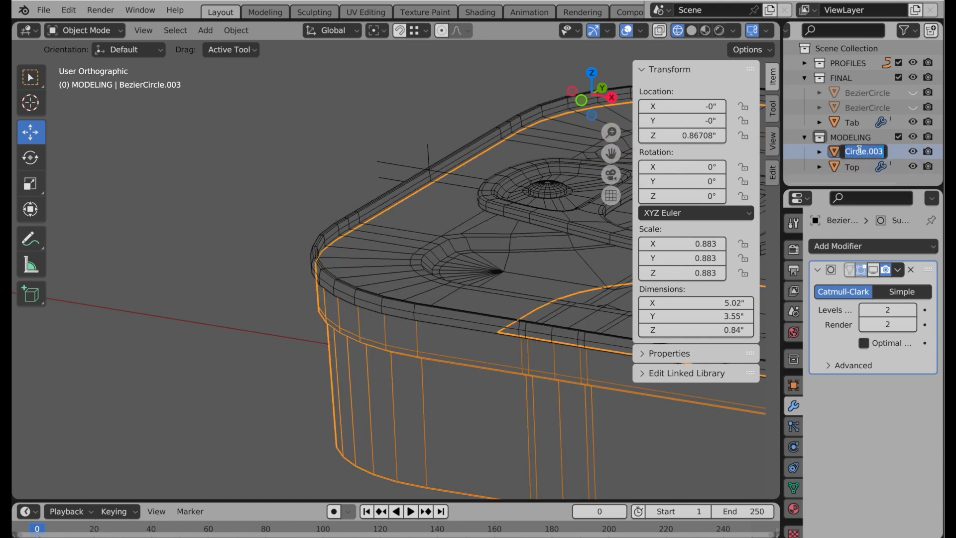
type("Body")
key("Return")
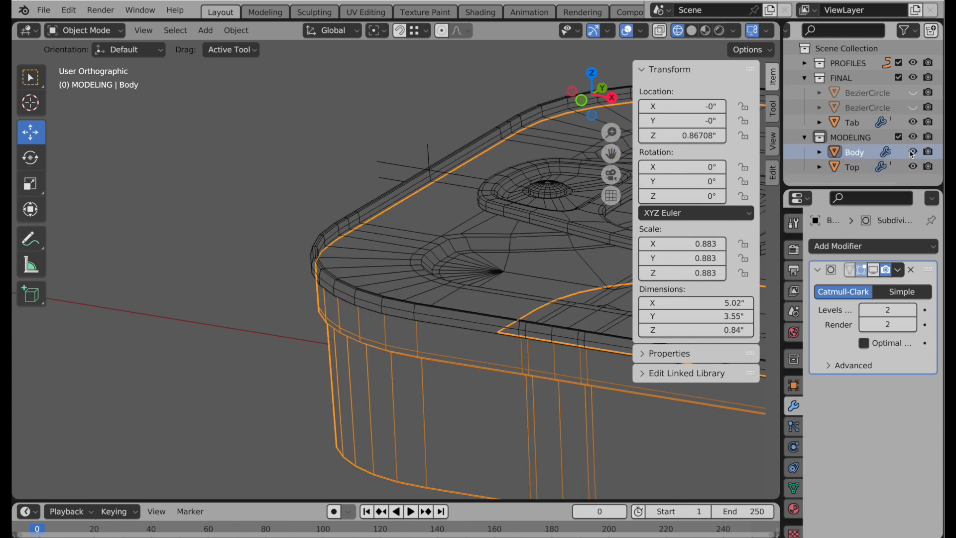
Hide the Top object, then move Tab into the MODELING collection and hide it as well
left_click(912, 165)
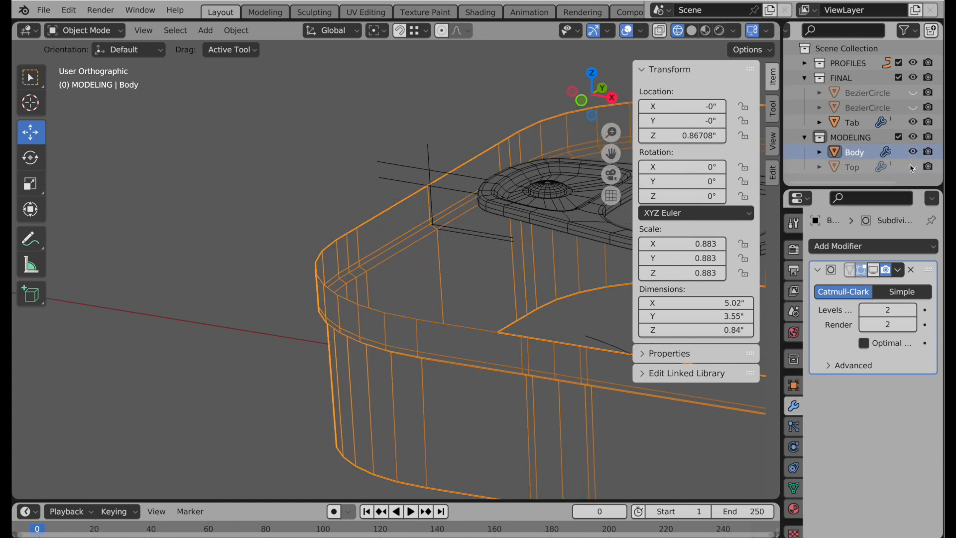
left_click(592, 220)
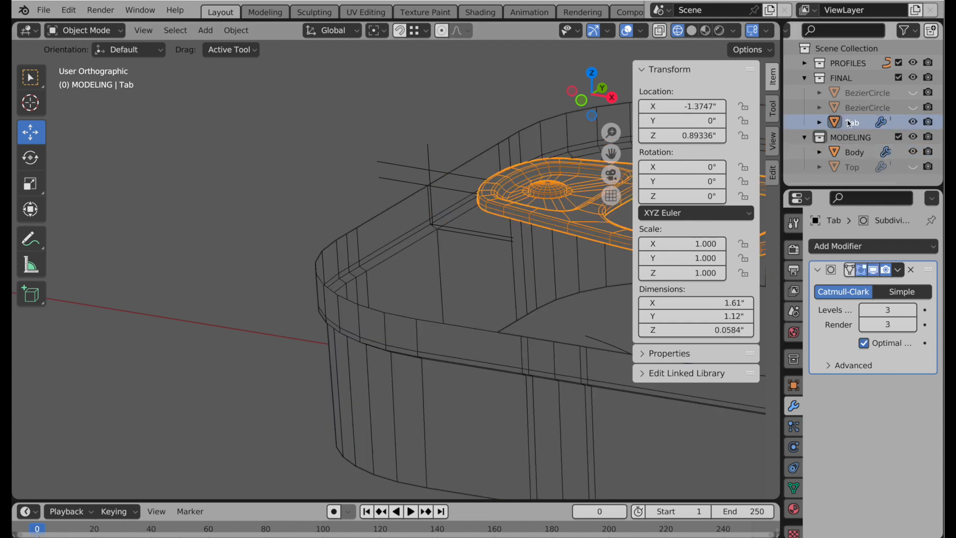
left_click_drag(847, 122, 854, 138)
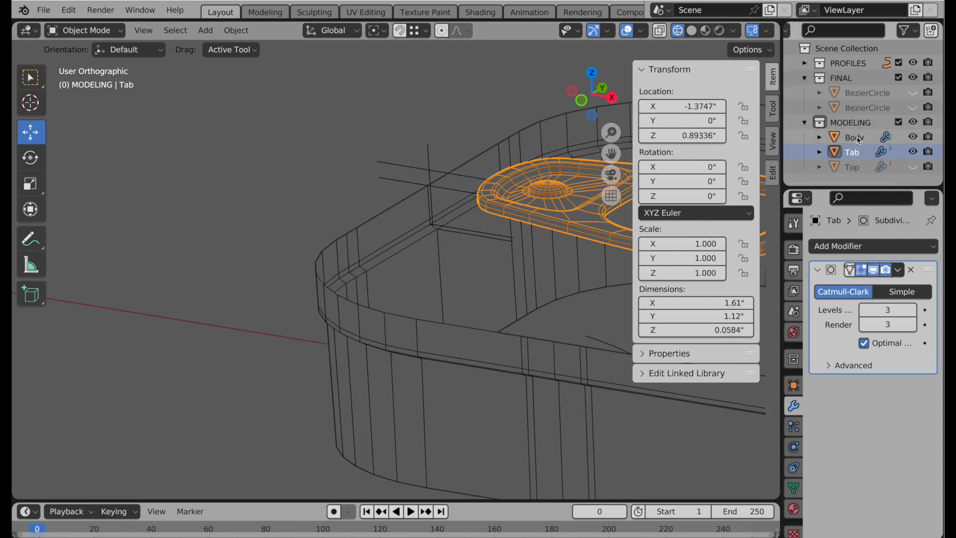
left_click(914, 152)
Prepare the Body mesh for editing in a framed top view, with X-ray on, the Move tool active and Select Box as its drag action
middle_click_drag(560, 264, 349, 241, "shift")
left_click(318, 327)
middle_click_drag(416, 282, 375, 349, "ctrl")
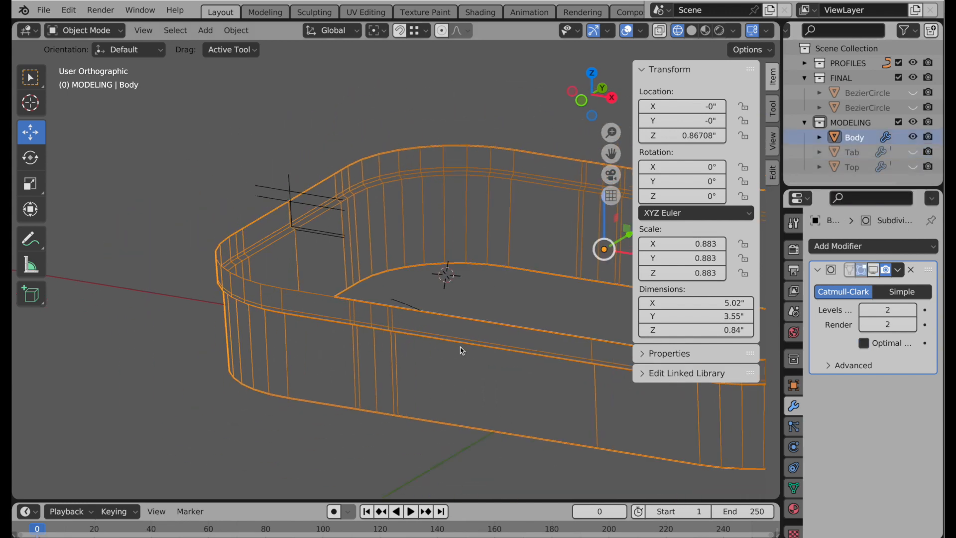
middle_click_drag(461, 348, 349, 342, "shift")
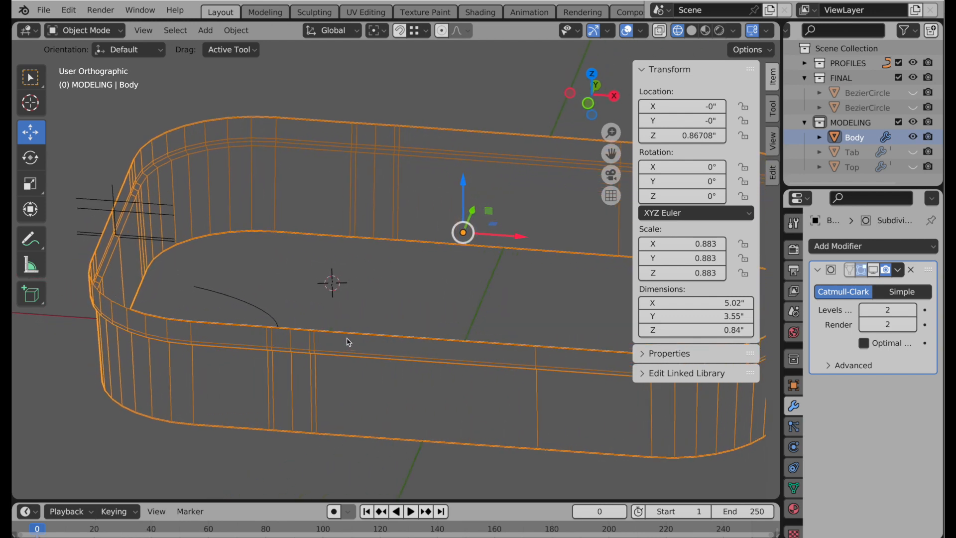
left_click(593, 77)
key("KP_Decimal")
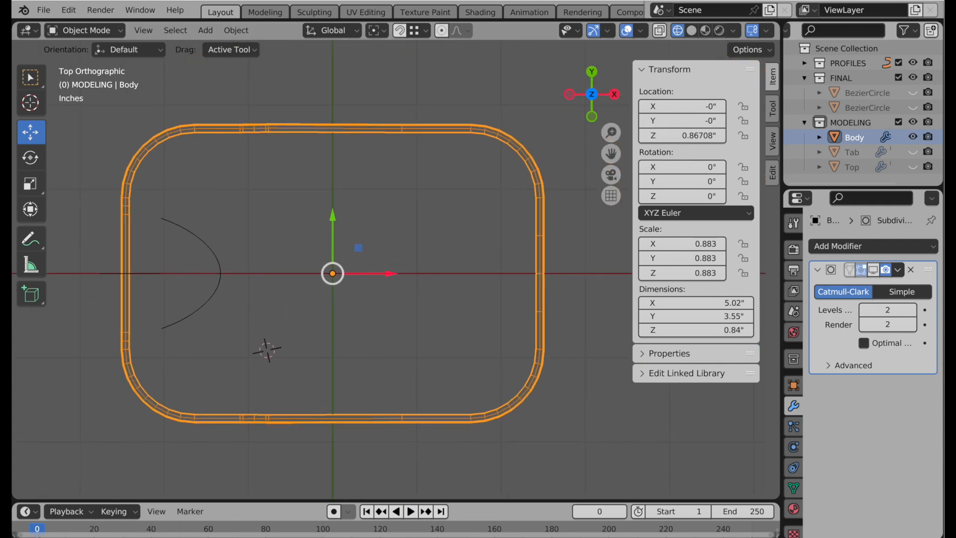
left_click(216, 51)
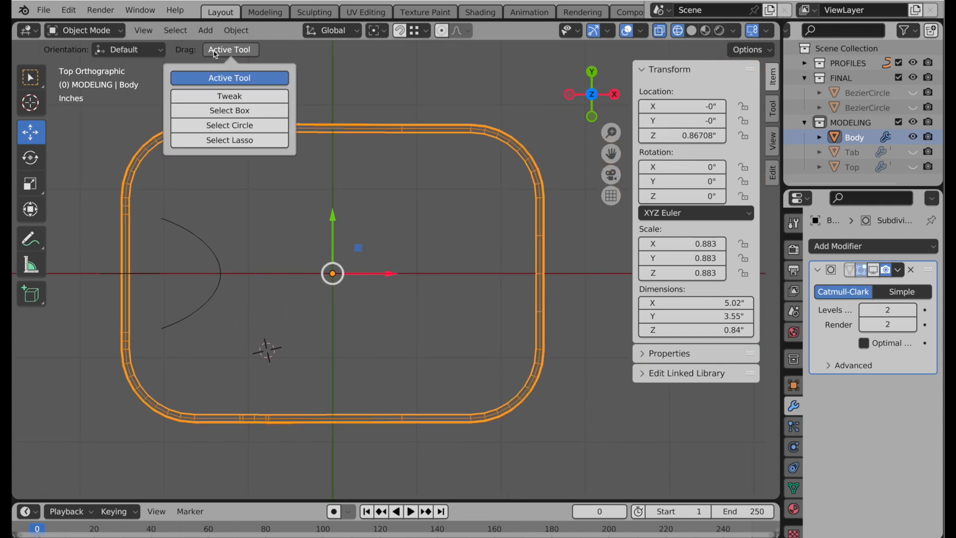
left_click(230, 110)
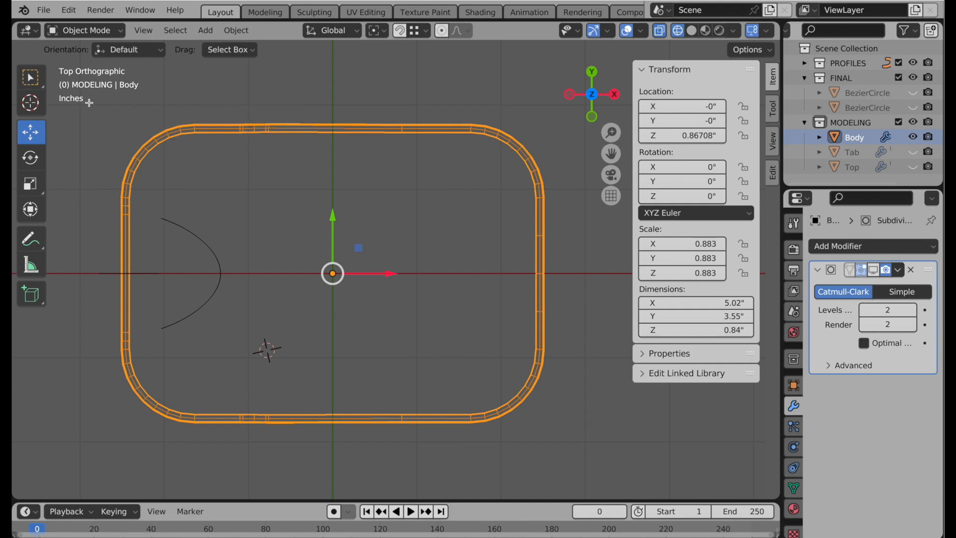
key("Tab")
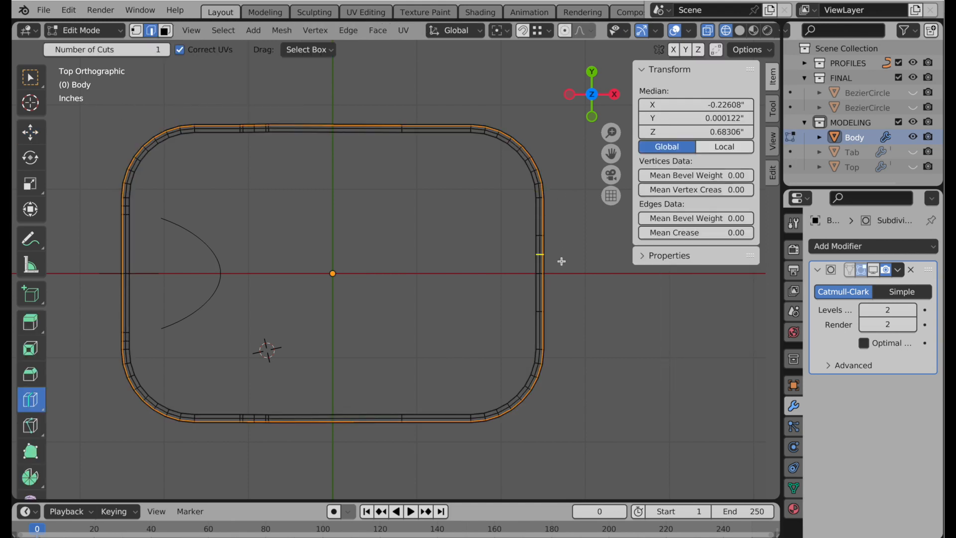
left_click(30, 132)
left_click_drag(84, 110, 593, 266)
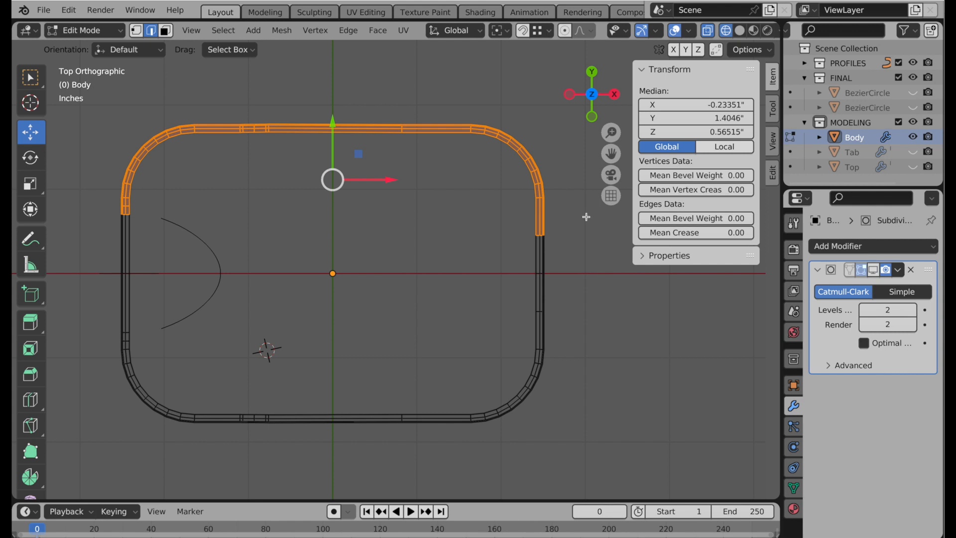
left_click_drag(586, 217, 105, 273, "shift")
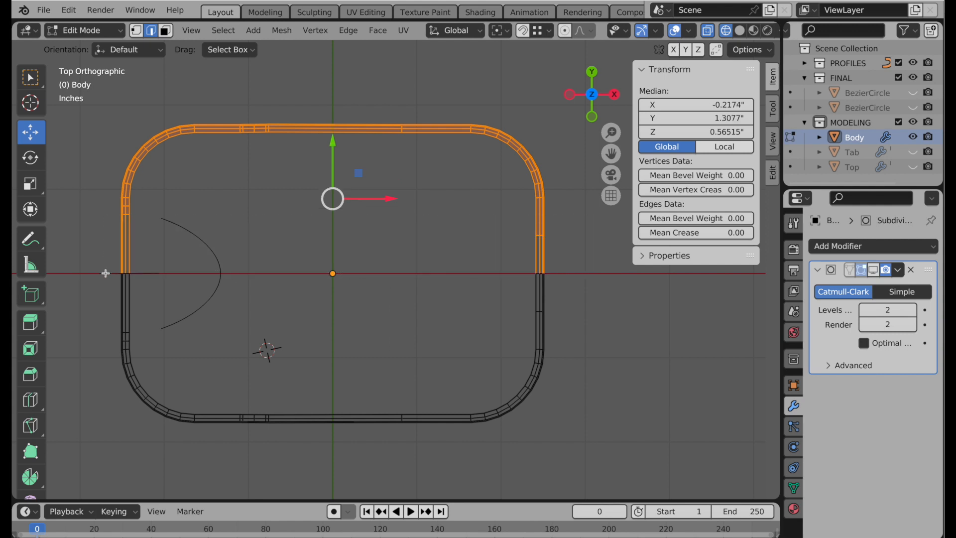
key("x")
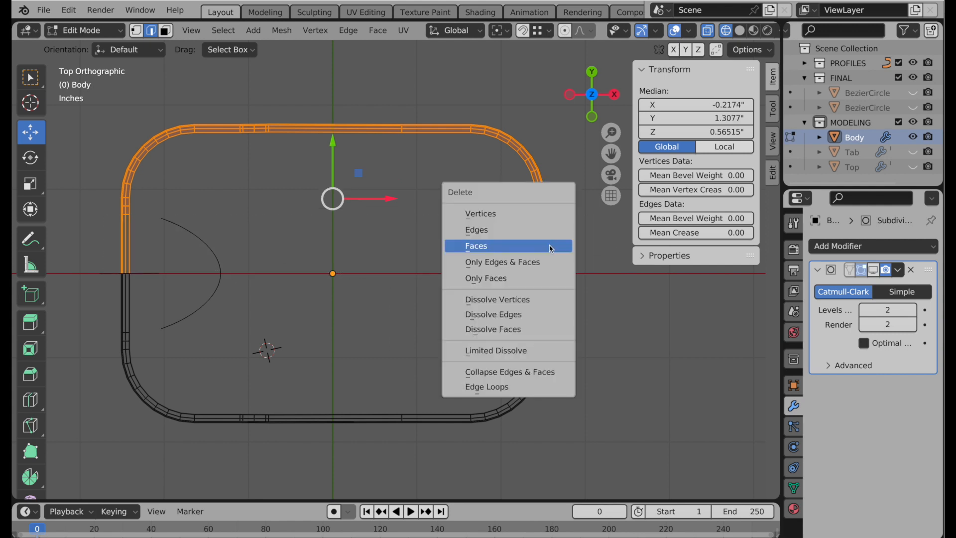
left_click(551, 248)
Delete all Body faces on the positive Y side of the X axis, using face selection
left_click(166, 31)
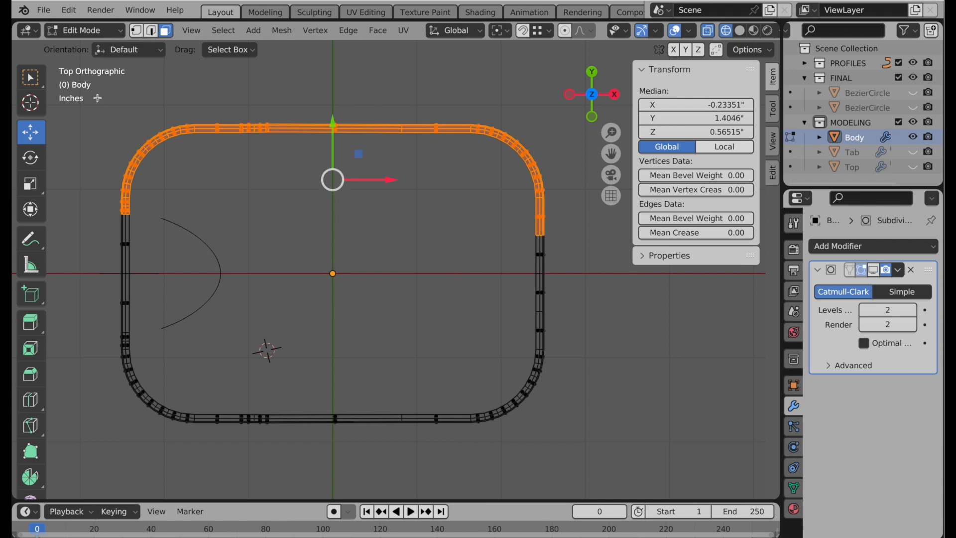
left_click_drag(97, 99, 569, 272)
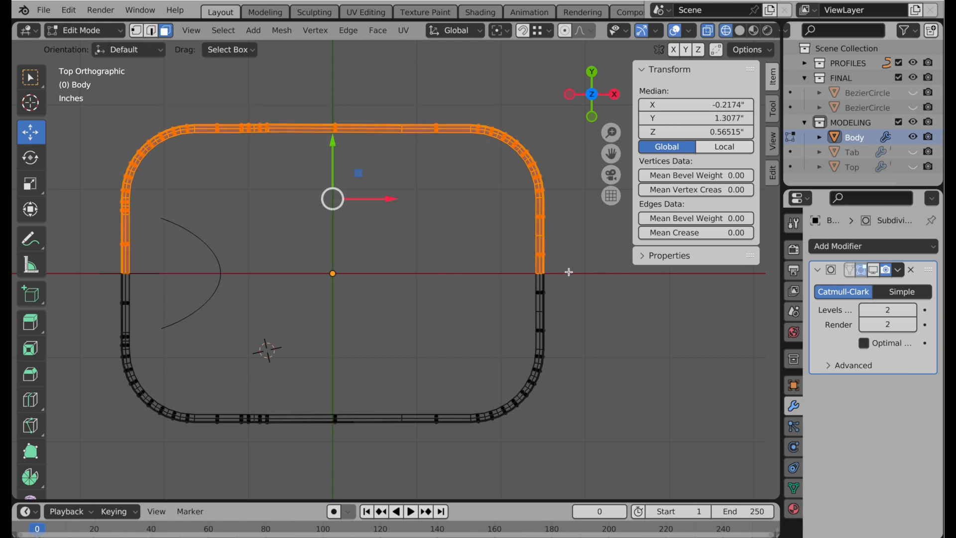
key("x")
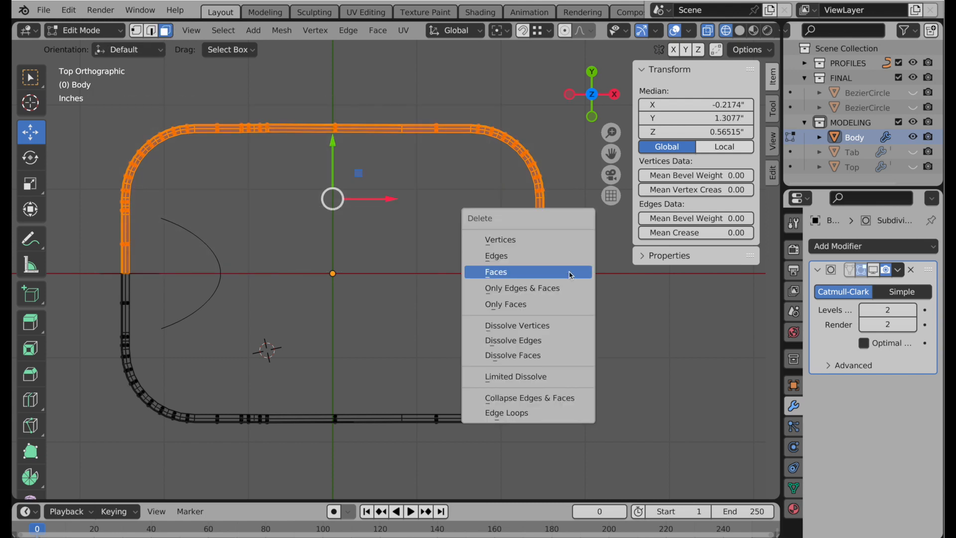
left_click(570, 273)
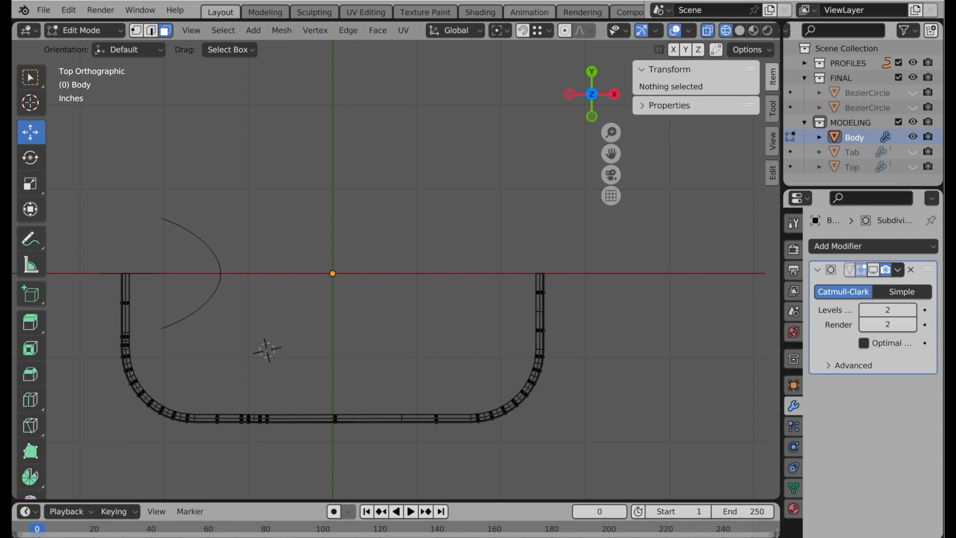
In front view, using Select Circle and edge selection, dissolve the six unevenly spaced vertical edge loops in the straight middle of the wall
left_click(592, 116)
middle_click_drag(406, 199, 408, 332, "shift")
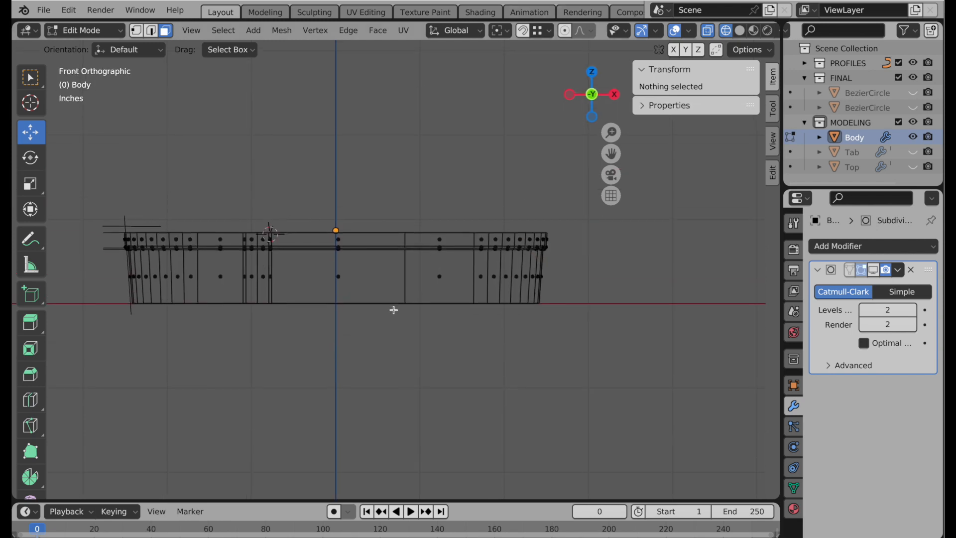
middle_click_drag(316, 272, 339, 226, "ctrl")
left_click(152, 31)
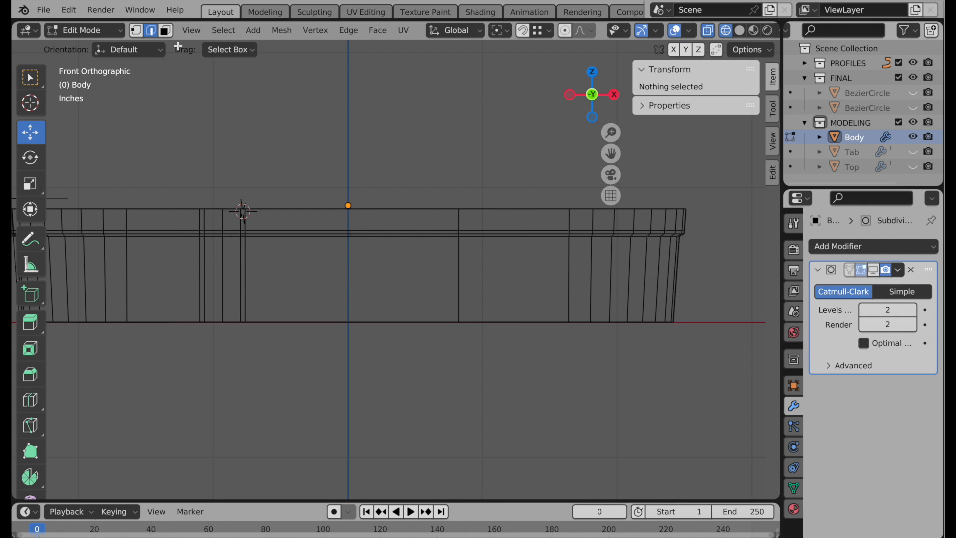
left_click(230, 49)
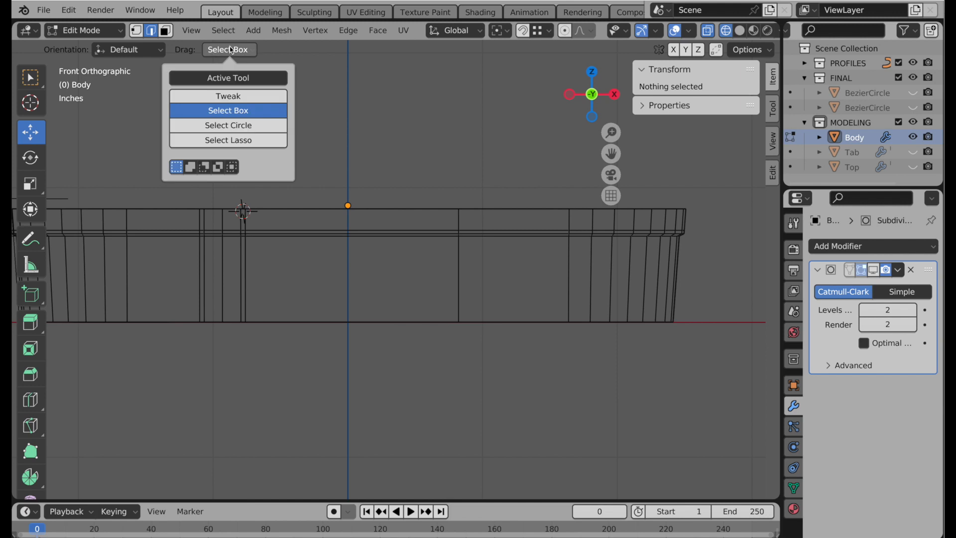
left_click(234, 125)
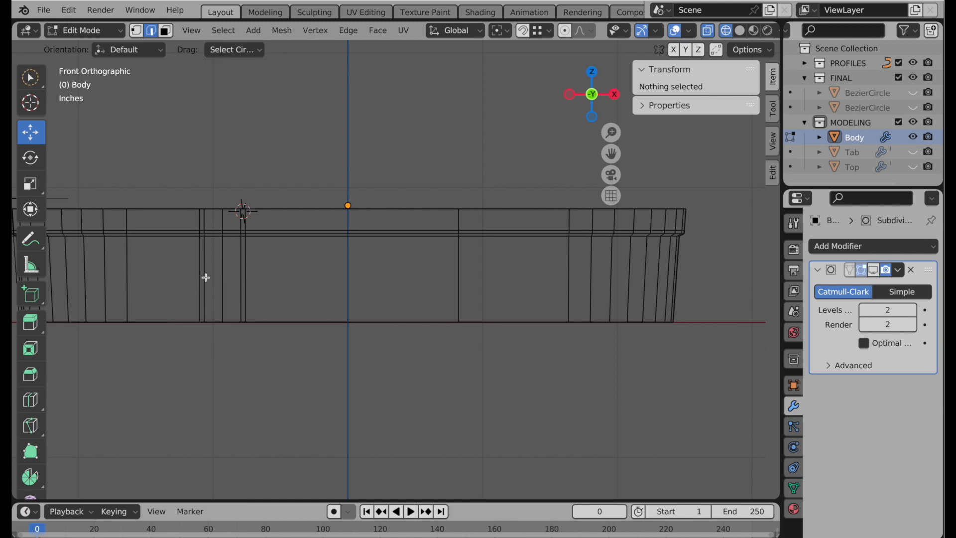
left_click_drag(206, 277, 246, 277)
left_click(458, 261, "shift")
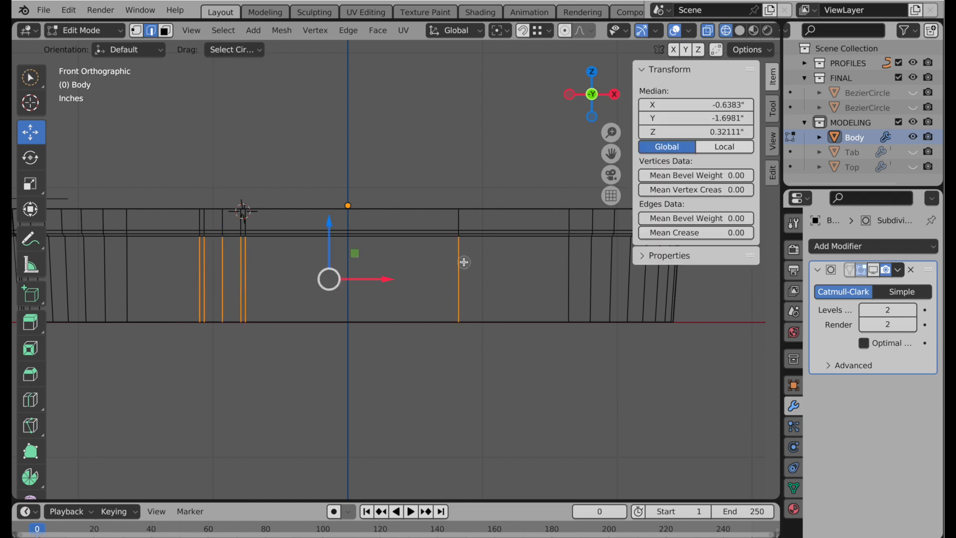
left_click(235, 32)
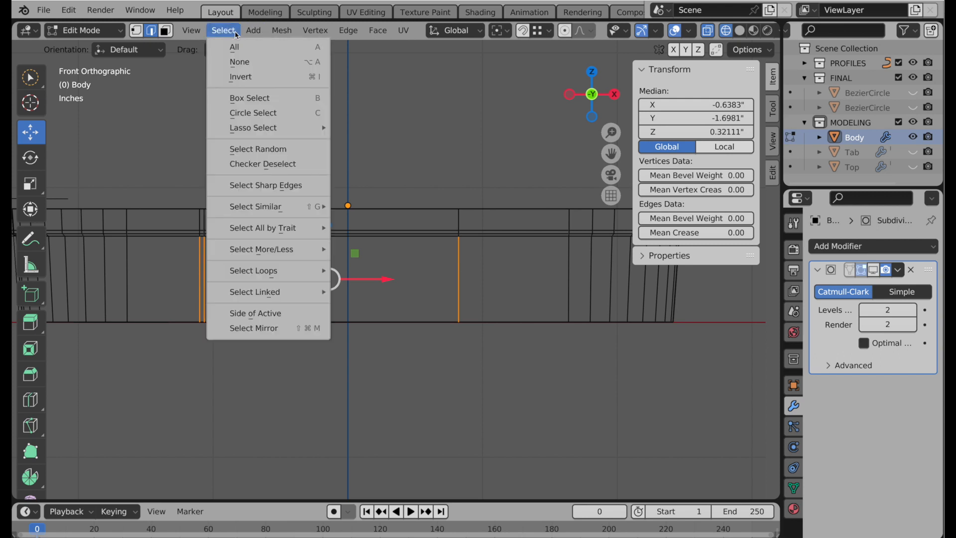
mouse_move(274, 271)
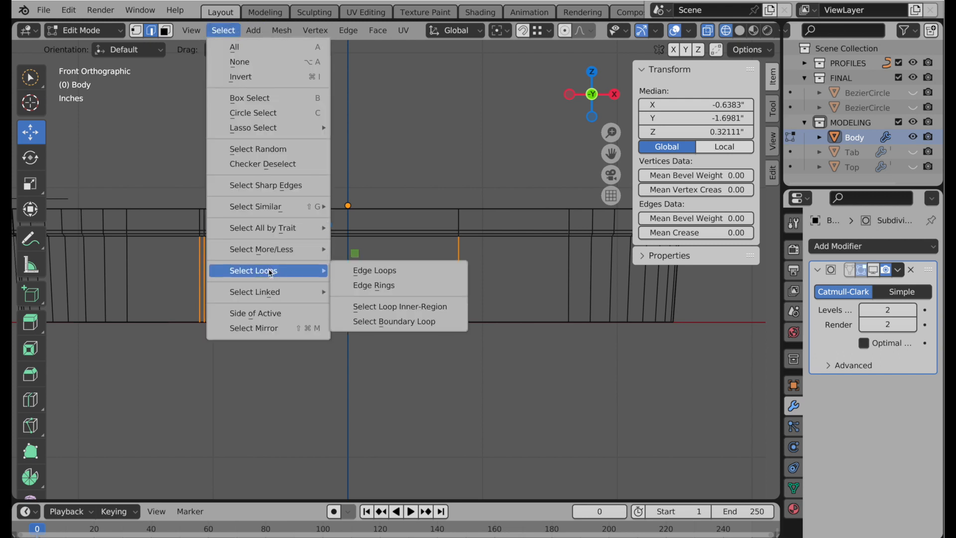
left_click(348, 271)
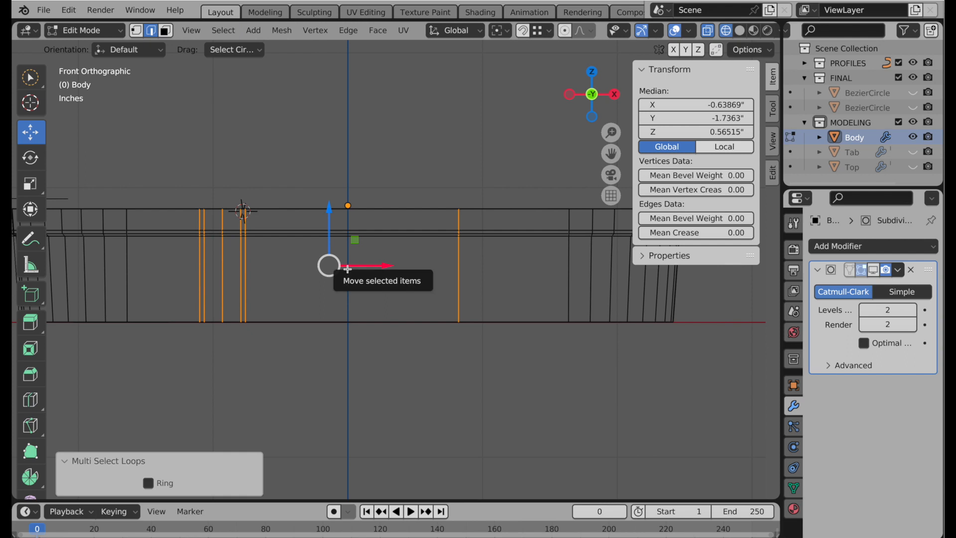
right_click(348, 268)
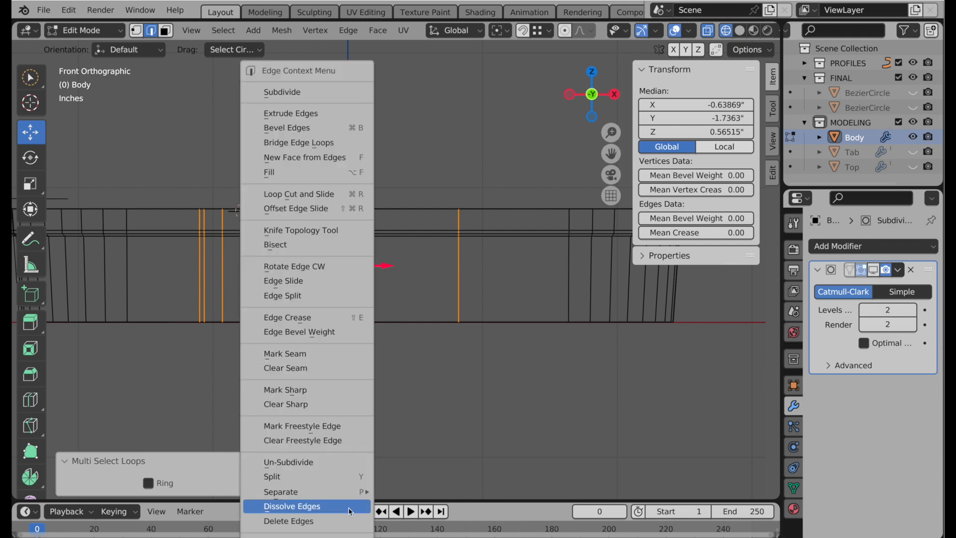
left_click(351, 506)
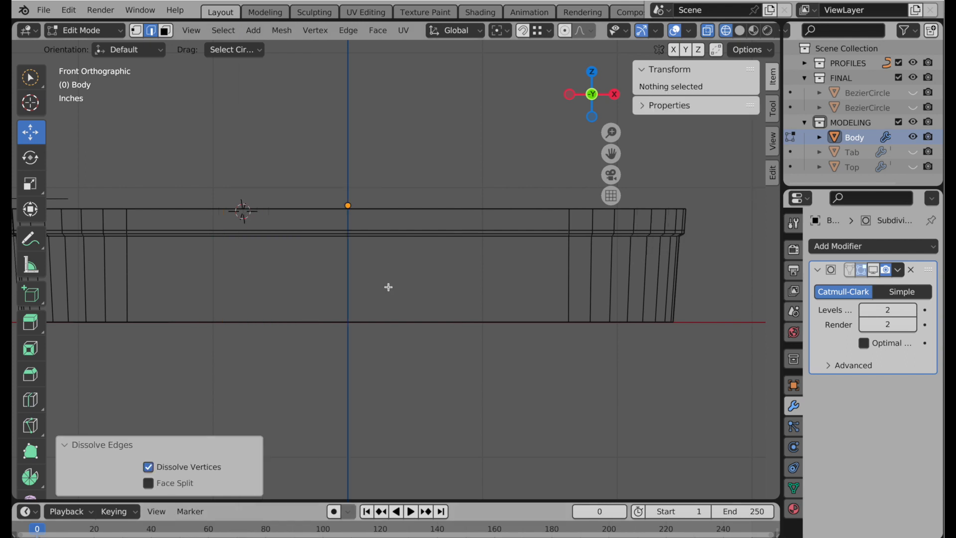
Add 17 evenly spaced vertical loop cuts across the straight middle section of the front wall
middle_click_drag(387, 285, 444, 279)
left_click(29, 399)
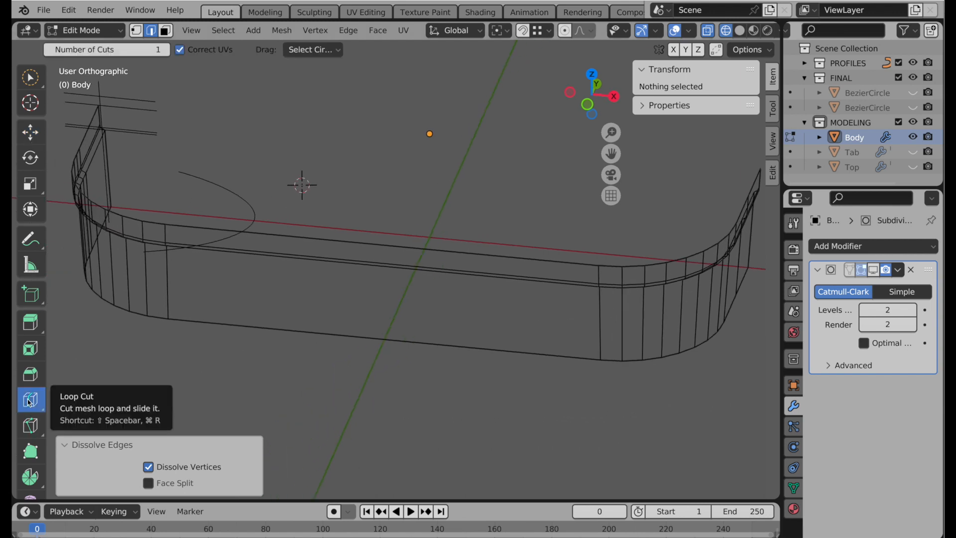
left_click(376, 283)
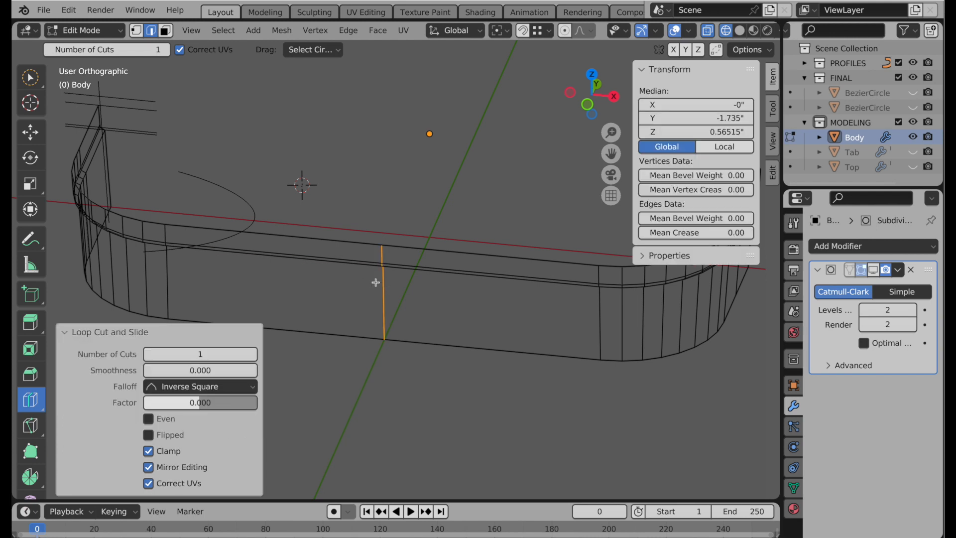
left_click(230, 354)
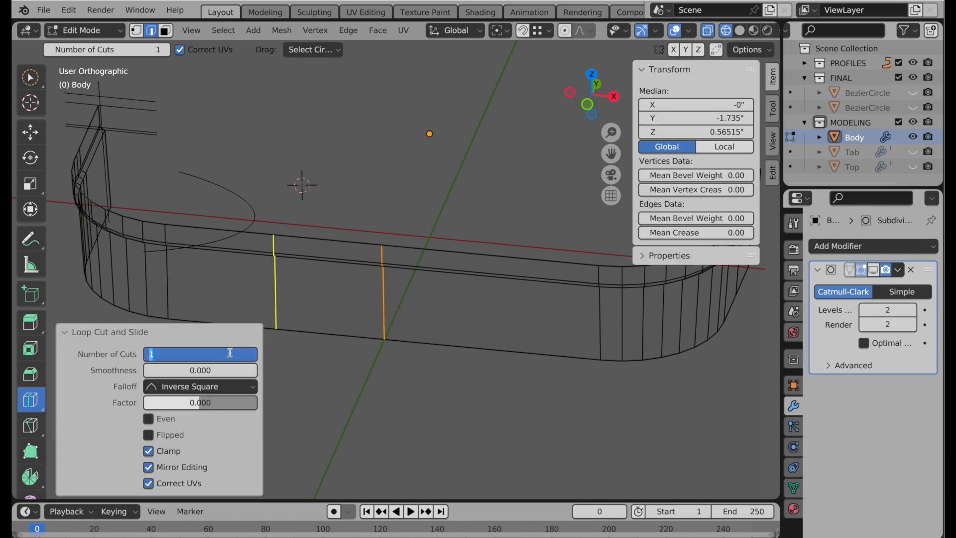
type("17")
key("Return")
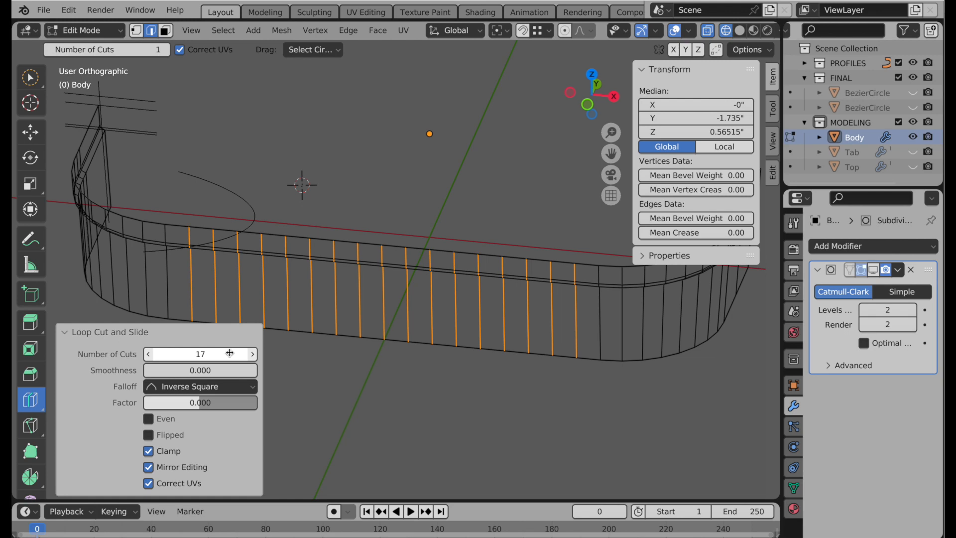
Scale the 17 new vertical loops along the X axis to about 0.545
left_click(30, 132)
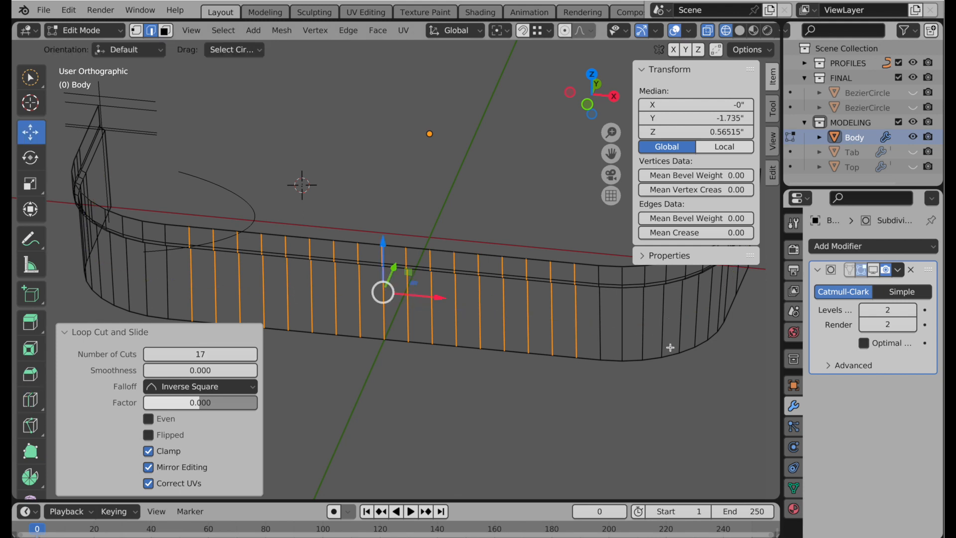
key("s")
key("x")
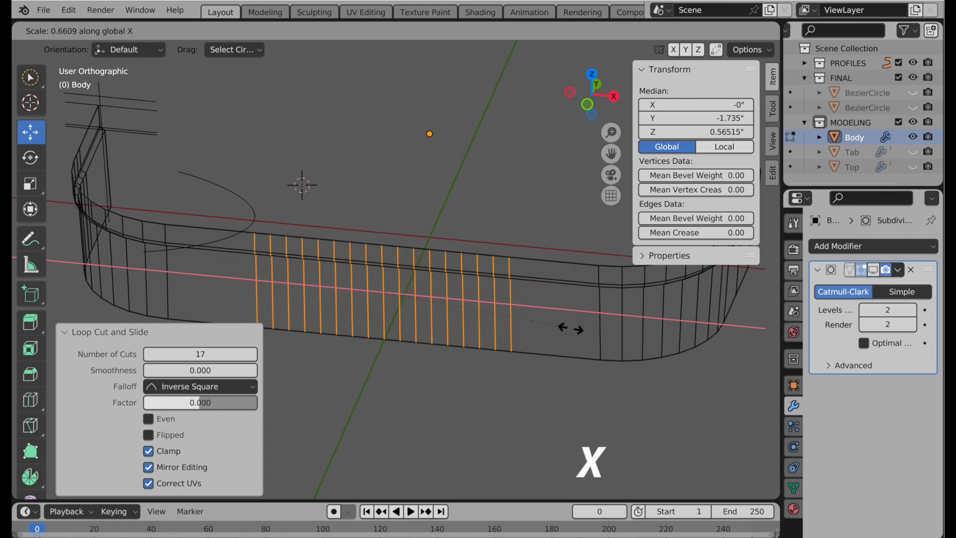
left_click(538, 327)
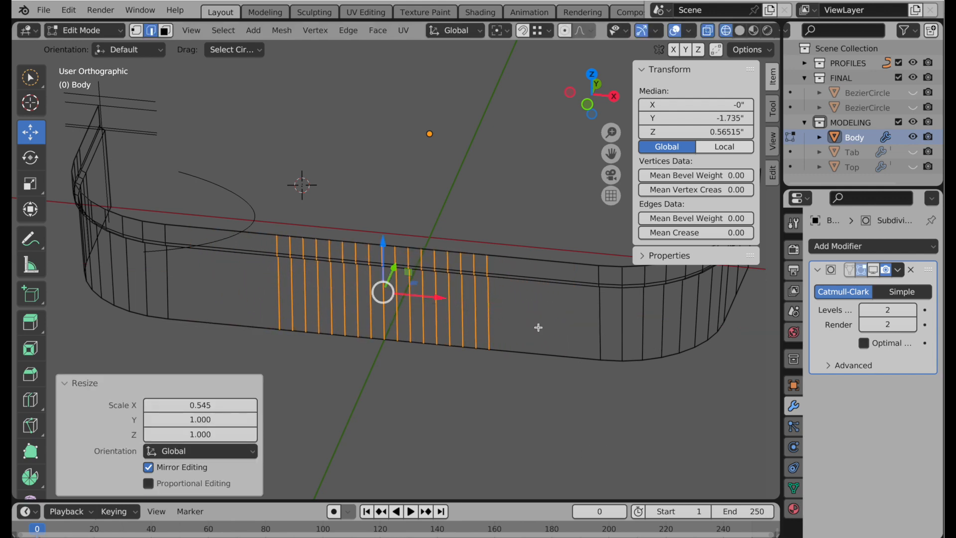
With X-ray off, move every second one of the 17 vertical edges below the step inward about 0.0236 inches along Y, starting with the second
left_click(587, 105)
middle_click_drag(420, 271, 431, 248)
key("alt+z")
scroll(432, 248, "up", 3)
scroll(461, 198, "down", 1)
scroll(454, 280, "up", 2)
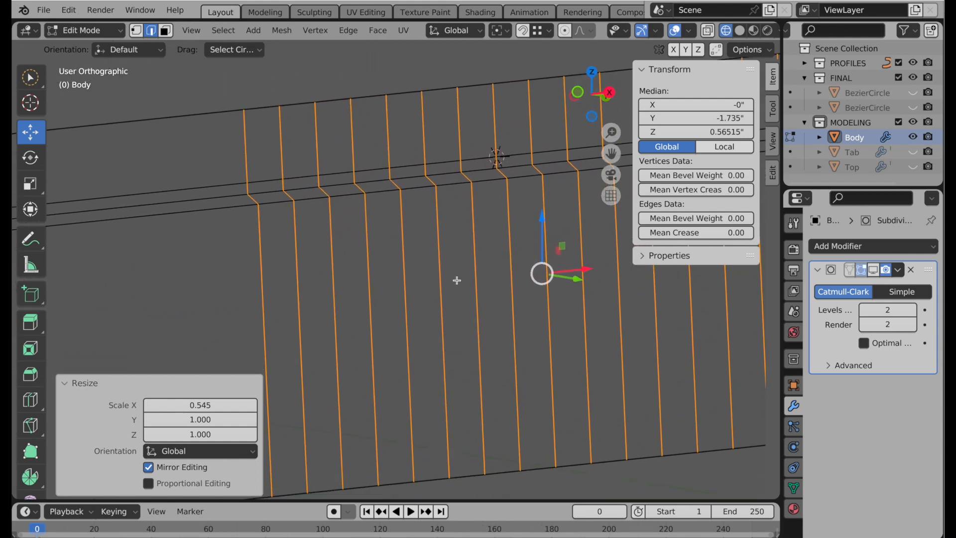
middle_click_drag(280, 212, 283, 206)
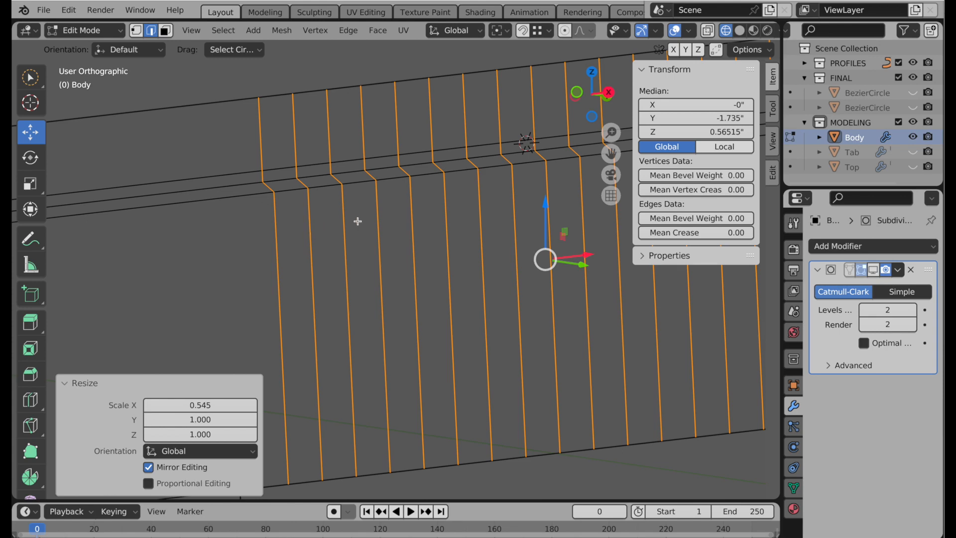
left_click(310, 230)
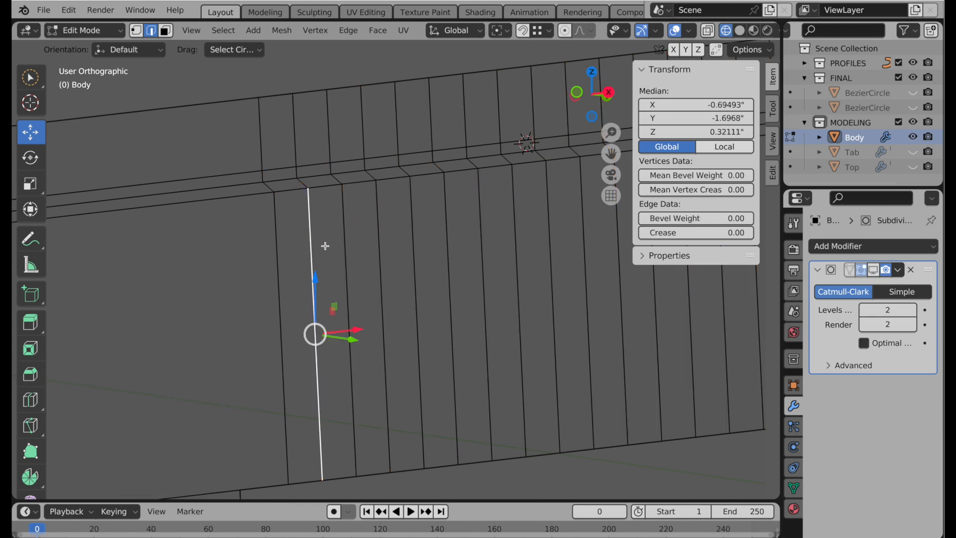
left_click(381, 248, "shift")
left_click(447, 244, "shift")
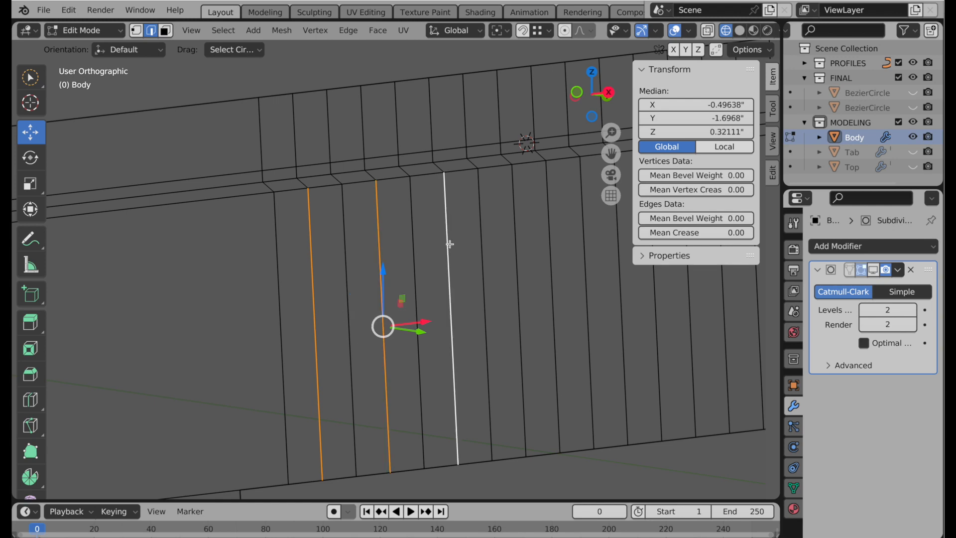
left_click(510, 244, "shift")
middle_click_drag(542, 246, 337, 276, "shift")
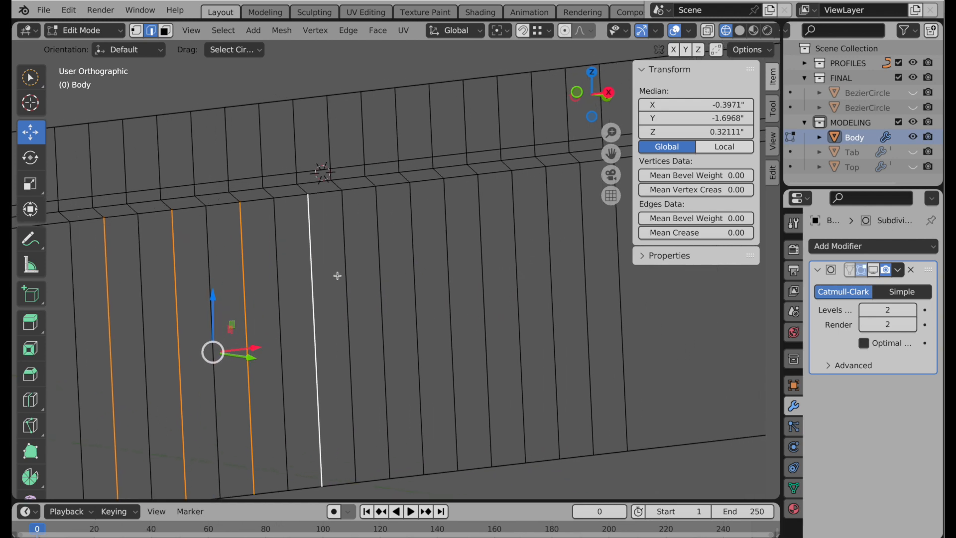
left_click(381, 276, "shift")
left_click(448, 278, "shift")
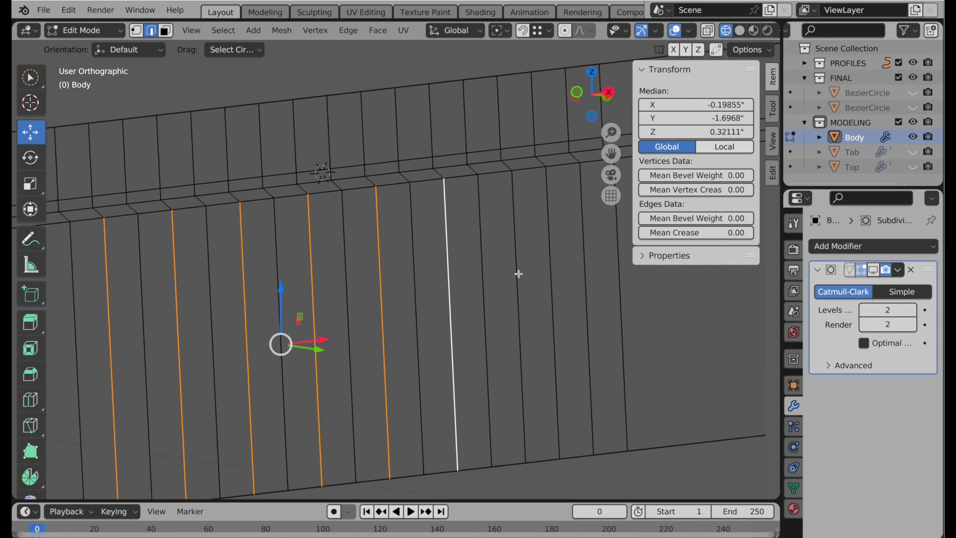
left_click(519, 274, "shift")
left_click(588, 279, "shift")
middle_click_drag(544, 286, 503, 226)
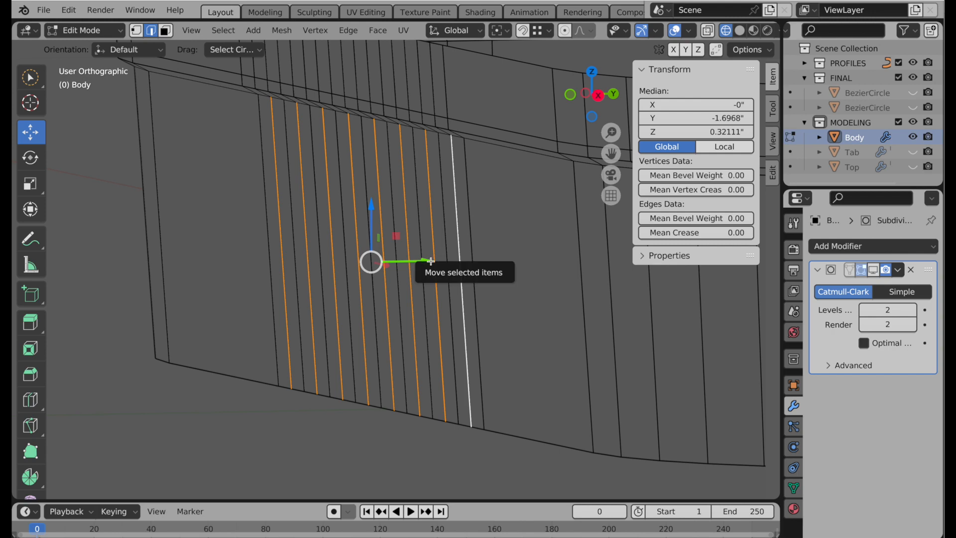
left_click_drag(430, 260, 442, 261)
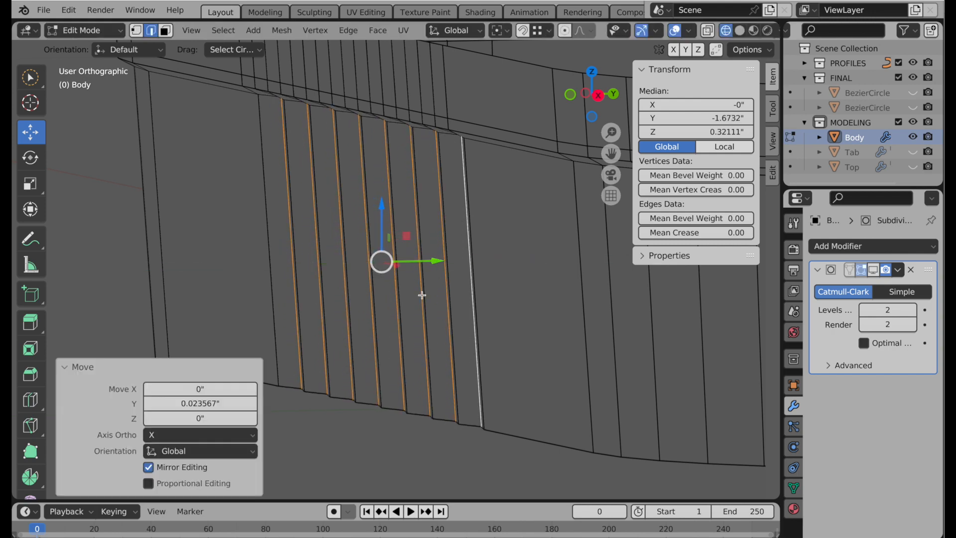
Bevel the two outermost vertical loops of the ribbed area with 2 segments and about 0.0163 inches width, then show the wall in solid shading
middle_click_drag(421, 295, 543, 237)
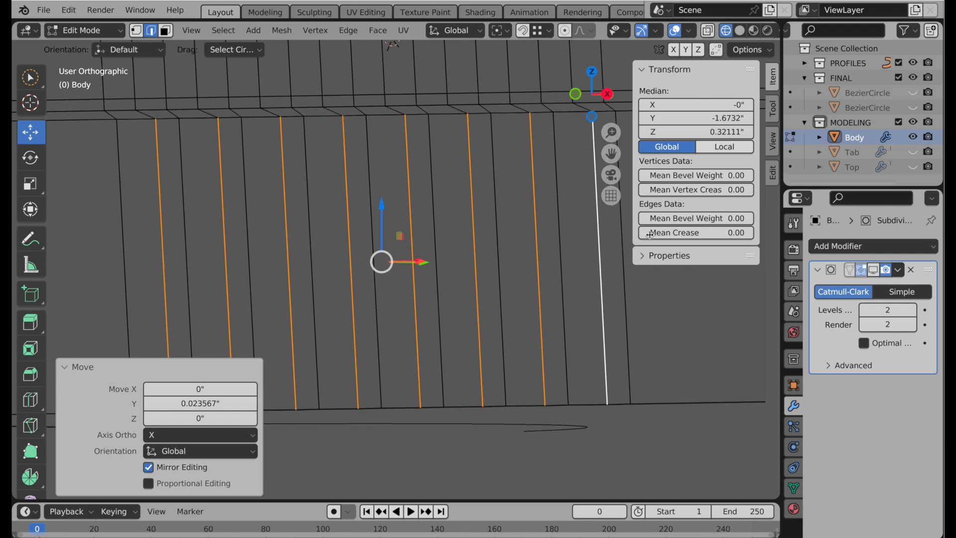
left_click(625, 273, "alt")
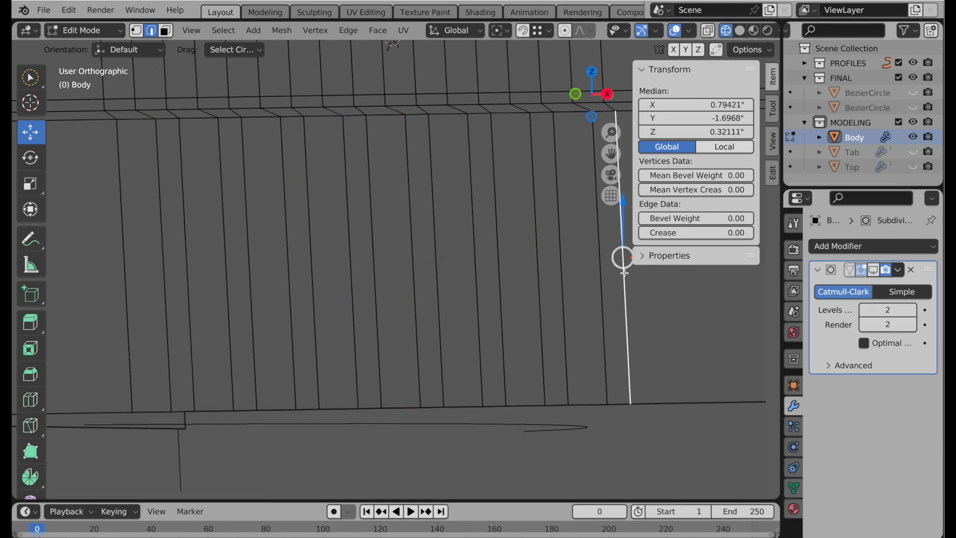
left_click(130, 228, "alt+shift")
middle_click_drag(196, 223, 207, 268)
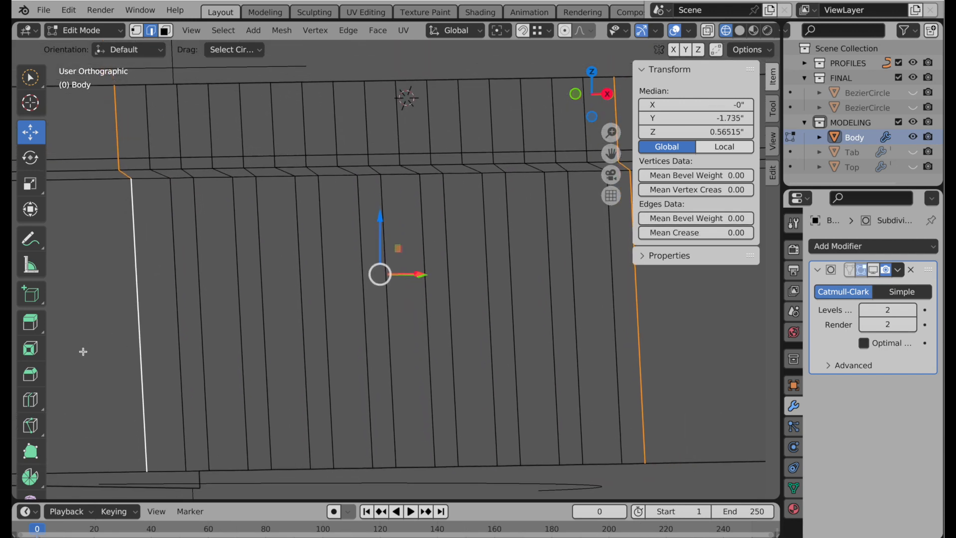
left_click(31, 374)
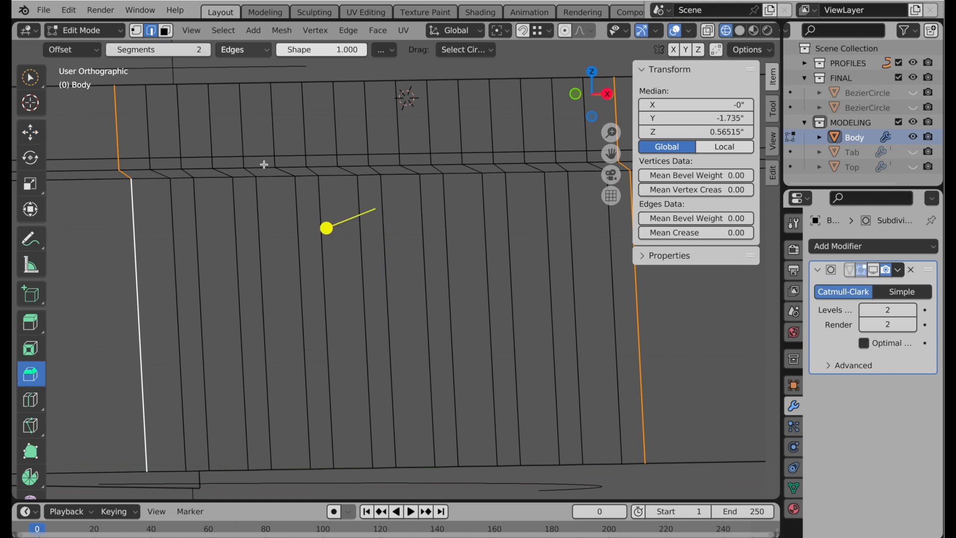
left_click_drag(326, 228, 321, 233)
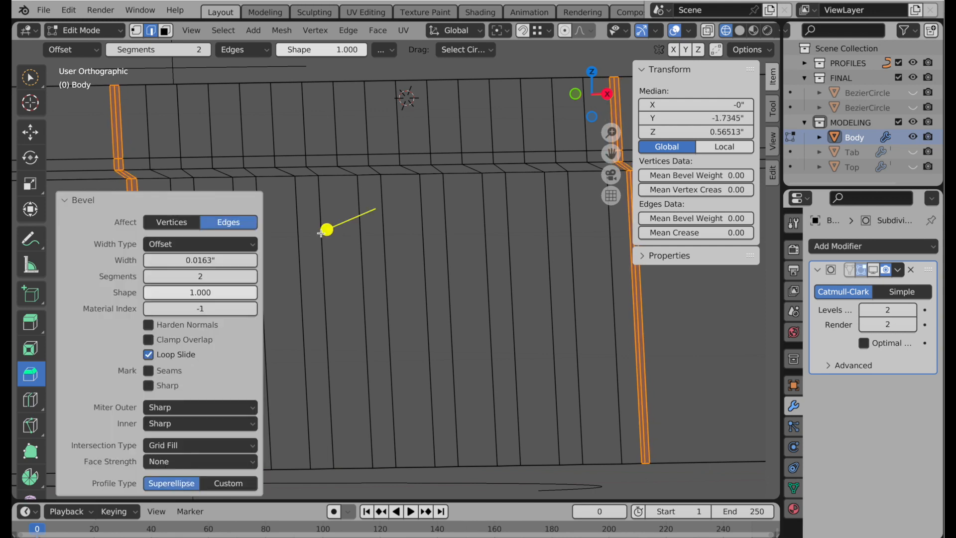
mouse_move(296, 240)
middle_mouse_down()
mouse_move(318, 239)
mouse_move(327, 264)
mouse_move(337, 205)
mouse_move(467, 166)
mouse_move(359, 256)
mouse_move(438, 289)
mouse_move(436, 296)
mouse_move(430, 256)
mouse_move(328, 241)
middle_mouse_up()
key("z")
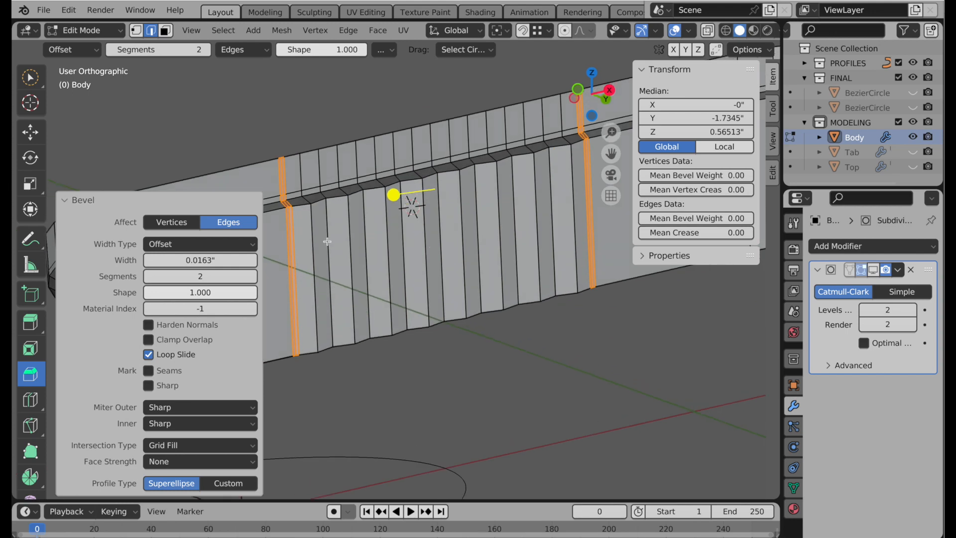
Add one horizontal loop cut around the Body's wall, slid to just below the step with a factor of 0.871
left_click(31, 400)
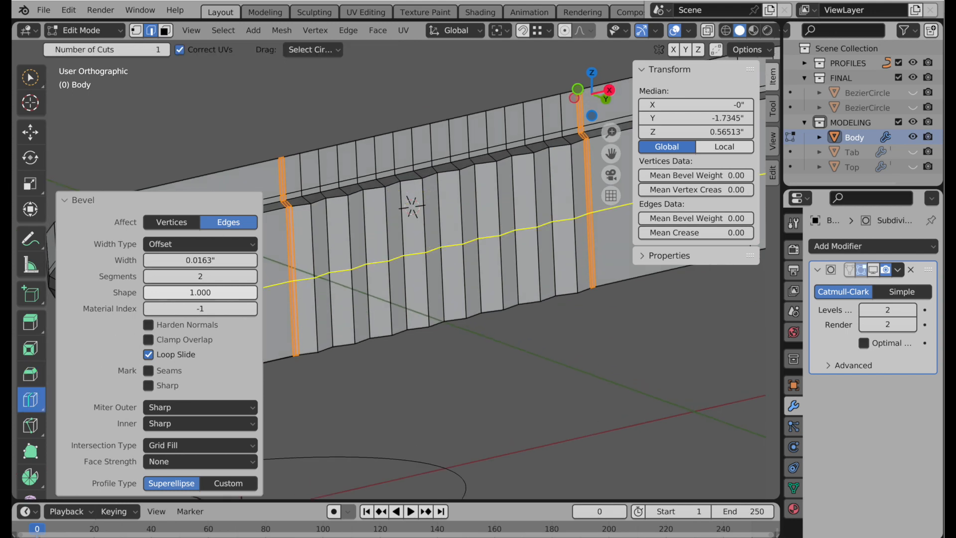
left_click_drag(380, 261, 377, 198)
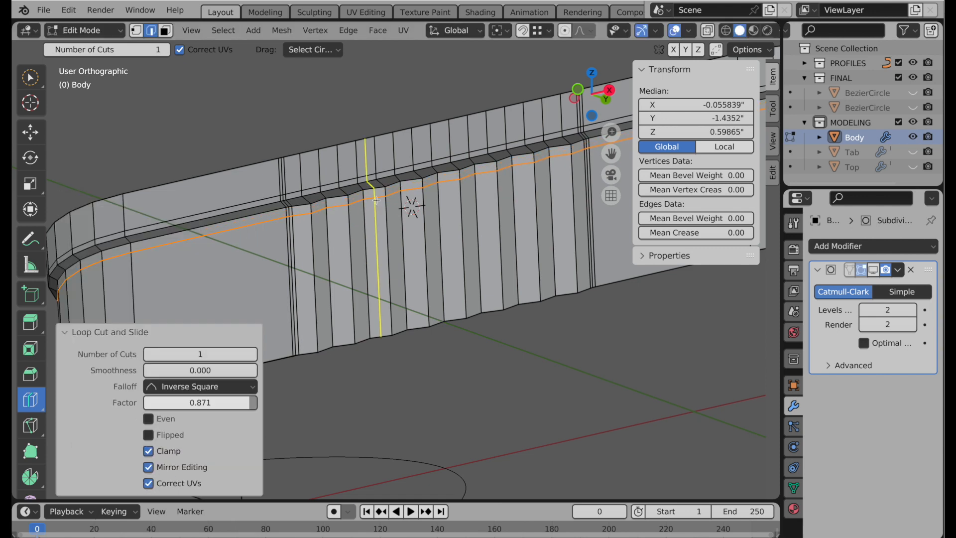
left_click(31, 132)
Return to Object Mode and shade the Body smooth with Auto Smooth at 30°
middle_click_drag(270, 227, 339, 202, "shift")
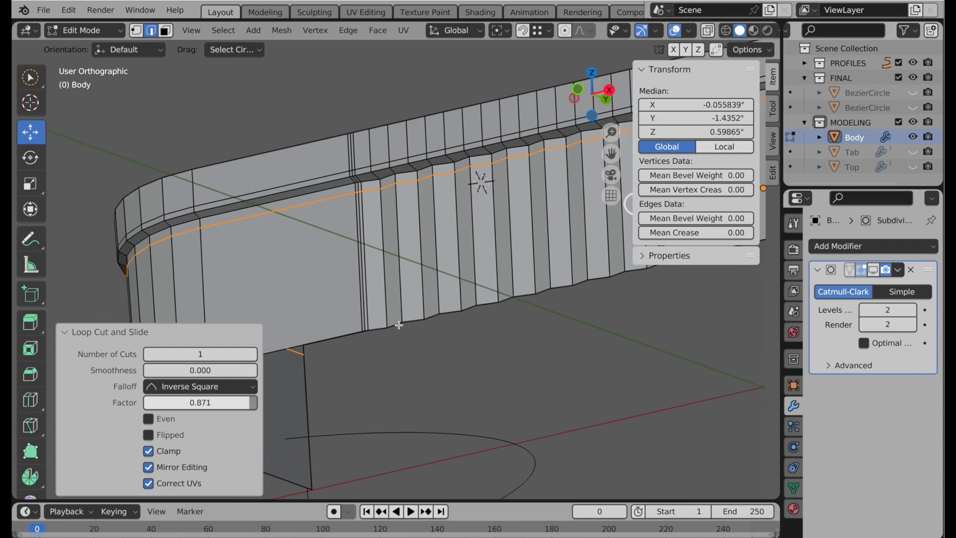
key("Tab")
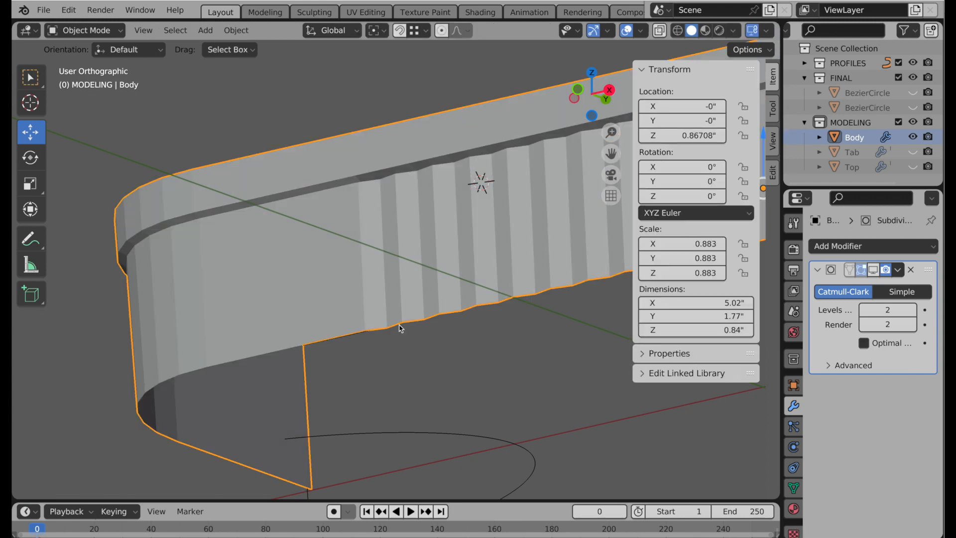
right_click(319, 233)
left_click(319, 246)
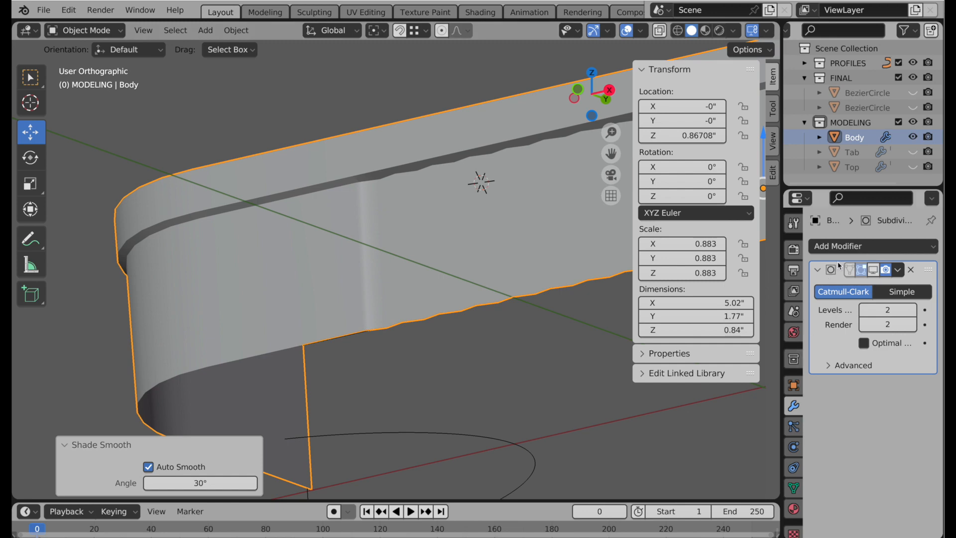
Mirror the Body along the Y axis only, using a Mirror modifier placed above the Subdivision modifier, and apply it
left_click(835, 247)
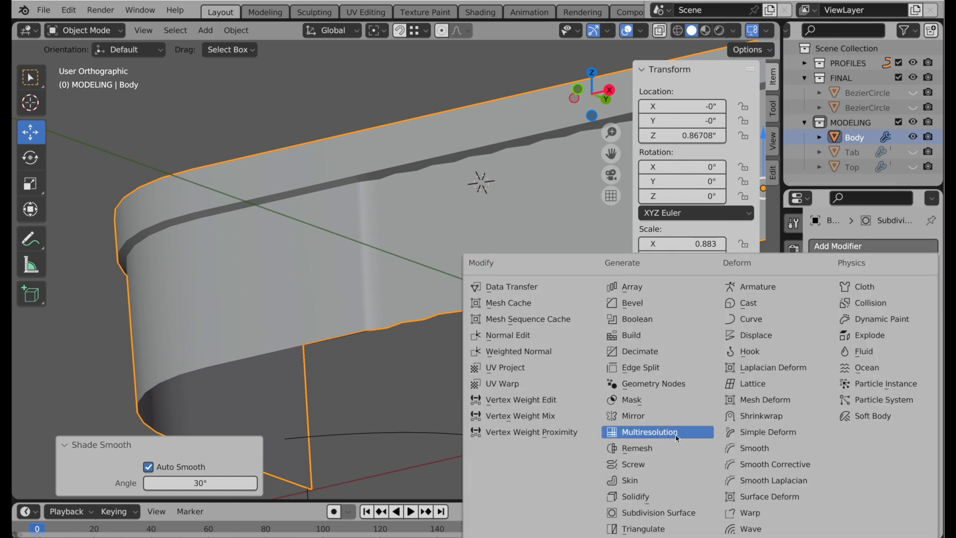
left_click(657, 418)
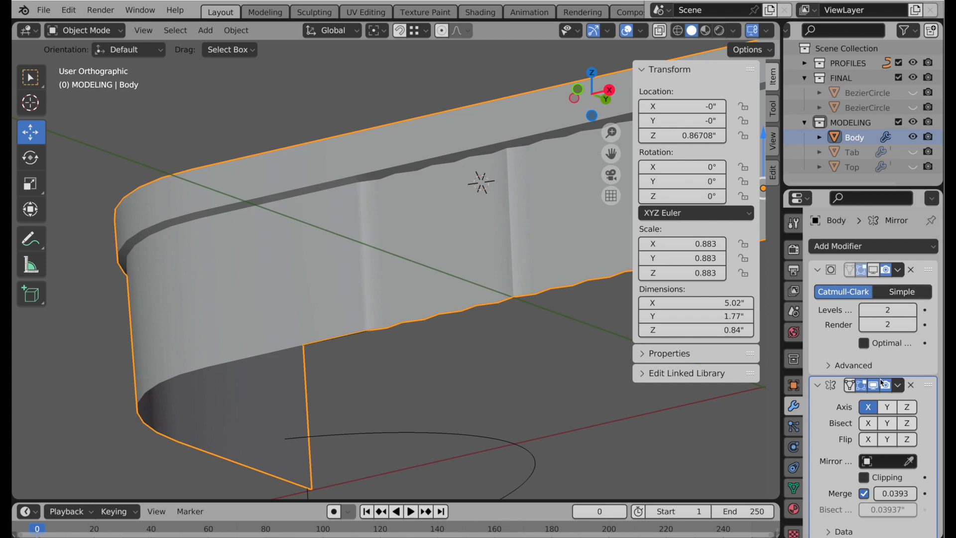
left_click_drag(927, 385, 927, 269)
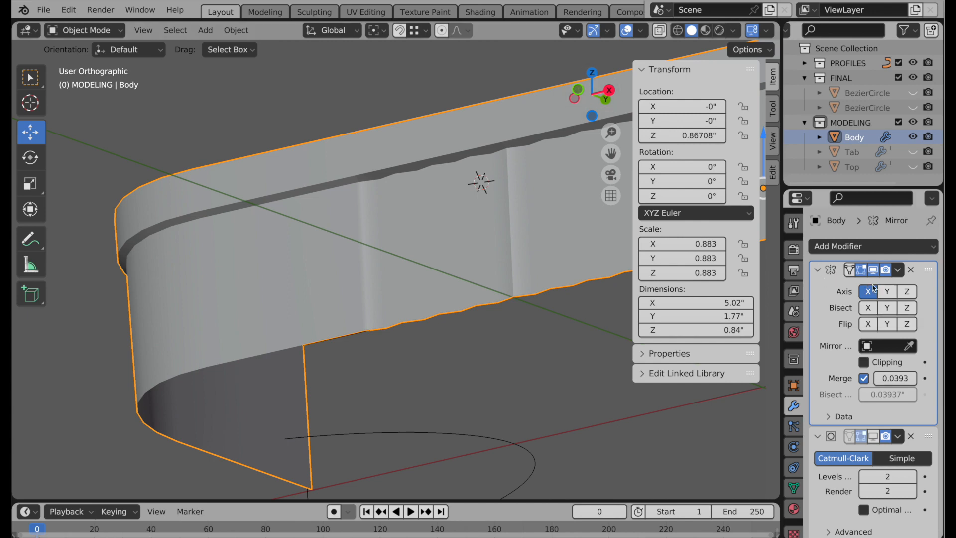
left_click(887, 291)
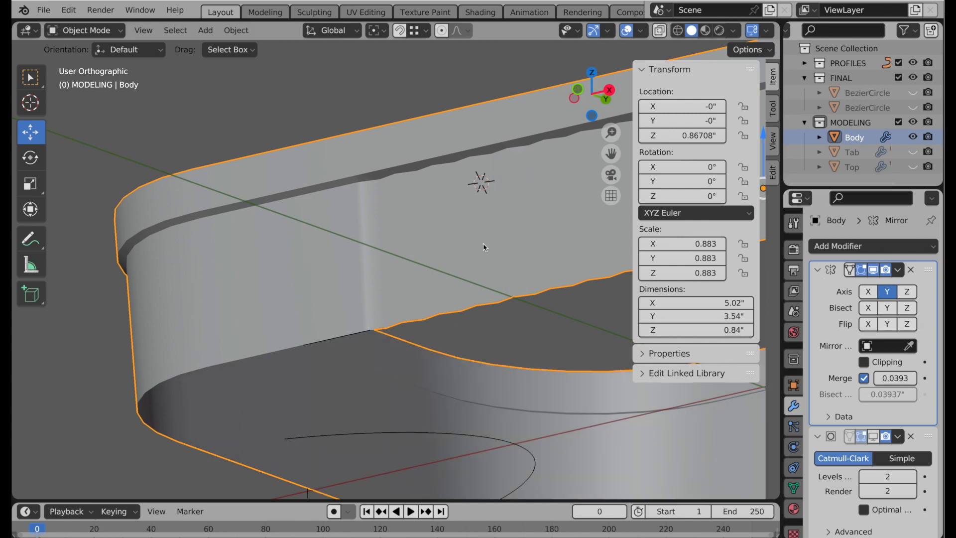
scroll(480, 243, "down", 3)
middle_click_drag(491, 323, 329, 351)
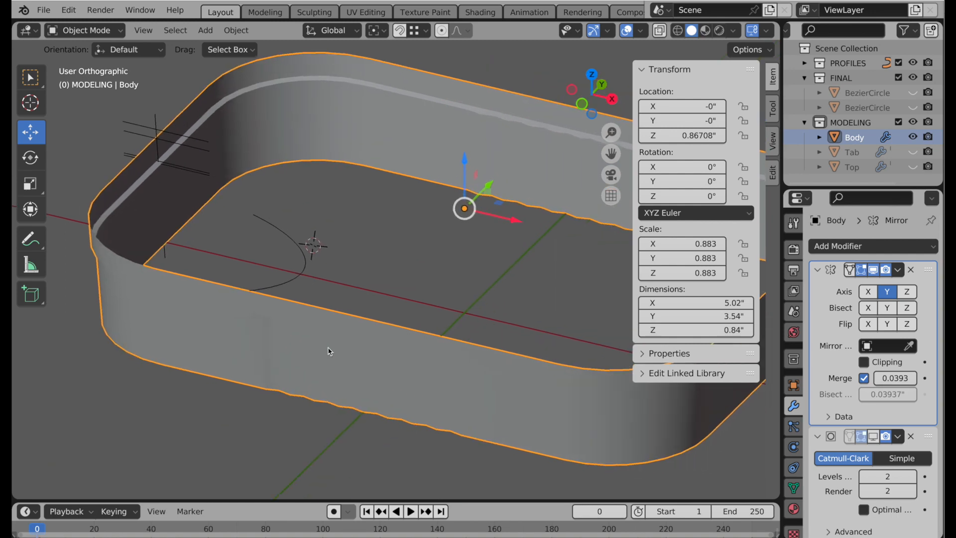
left_click(898, 269)
left_click(853, 289)
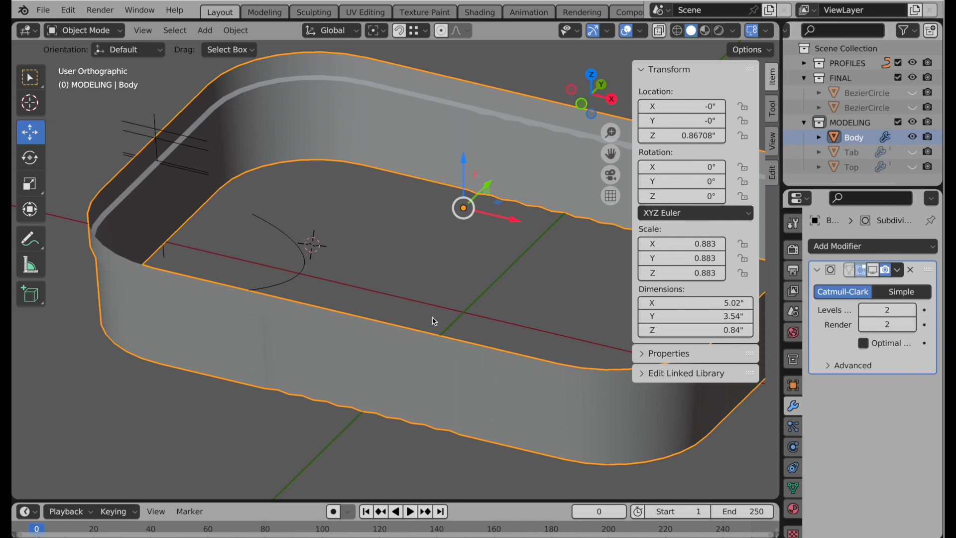
In Edit Mode, fill the Body's open bottom edge loop with a face
key("Tab")
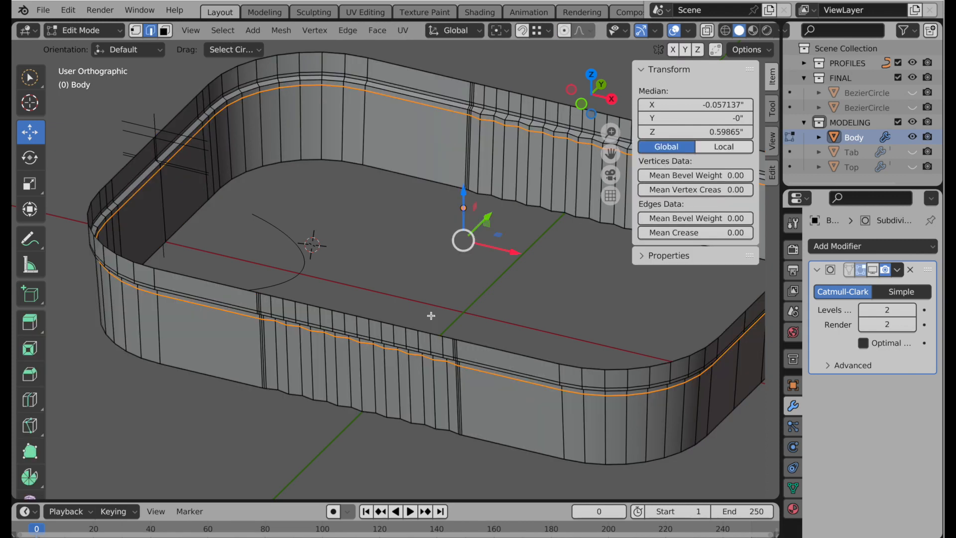
middle_click_drag(431, 319, 431, 225)
left_click(196, 263, "alt")
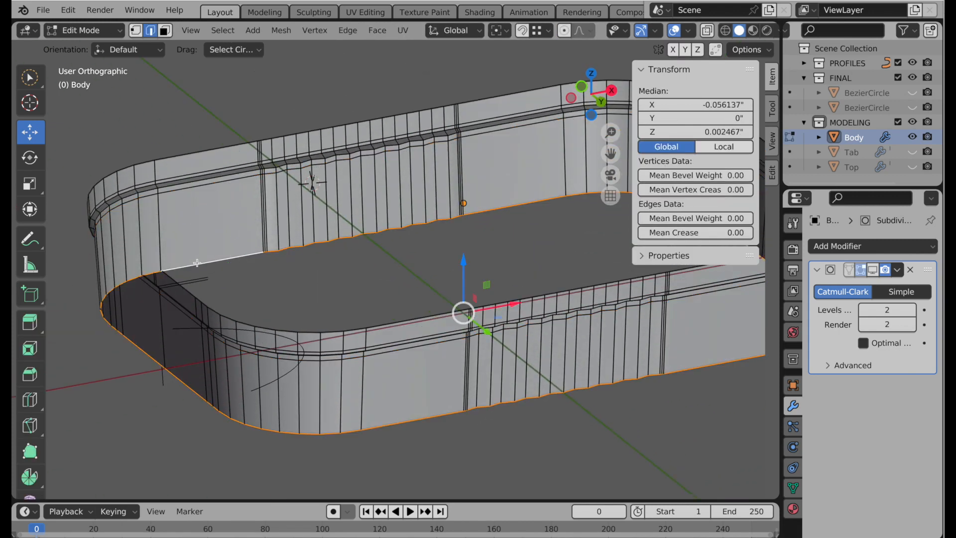
key("f")
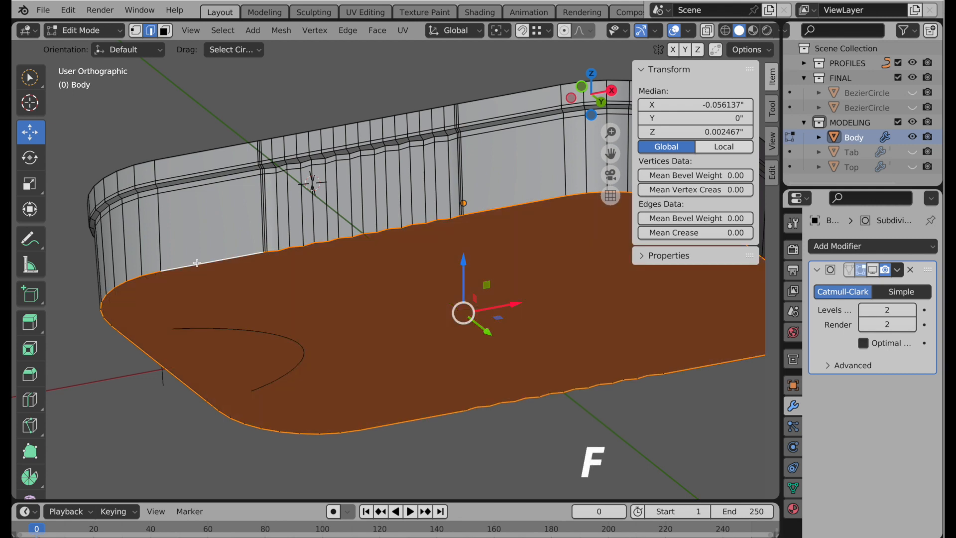
Bevel the bottom perimeter edges of the Body slightly with 2 segments
scroll(209, 254, "up", 3)
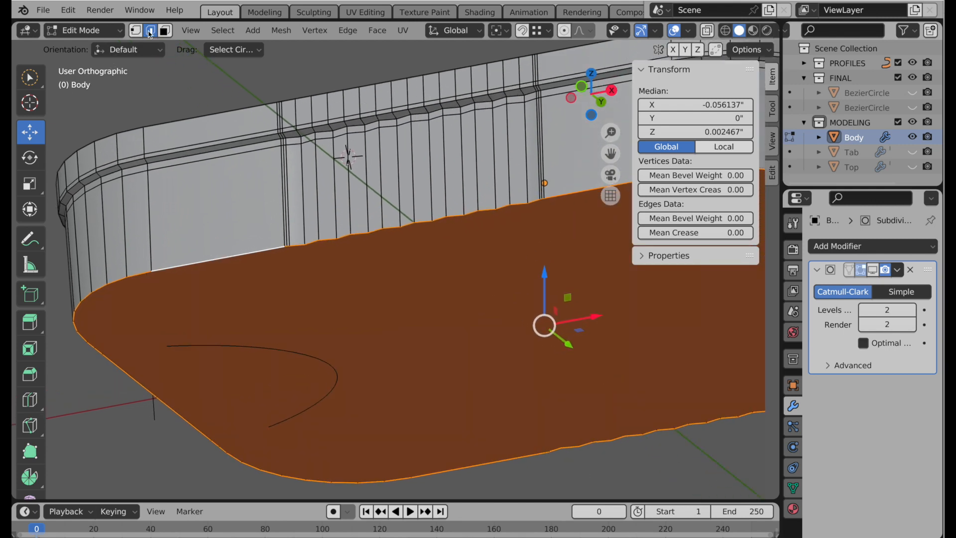
left_click(30, 373)
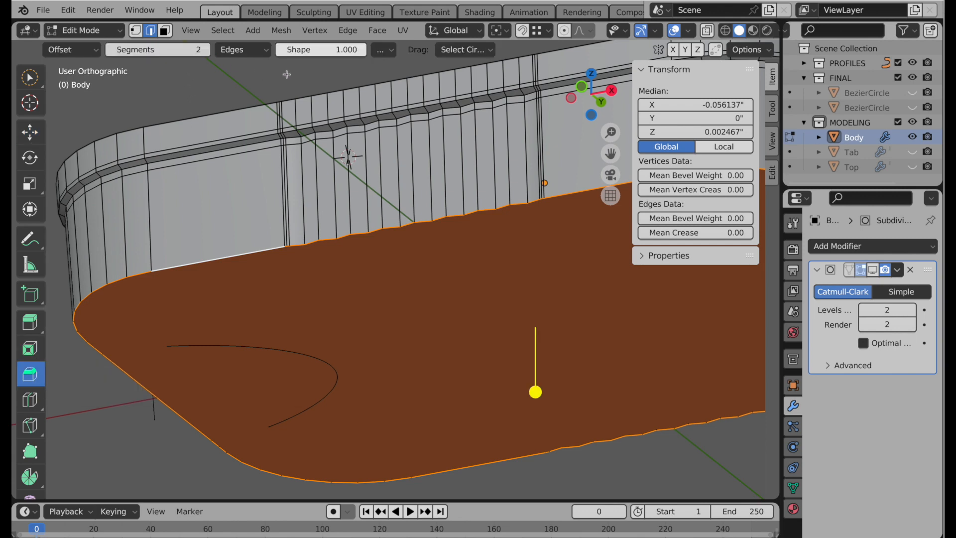
left_click_drag(535, 392, 535, 398)
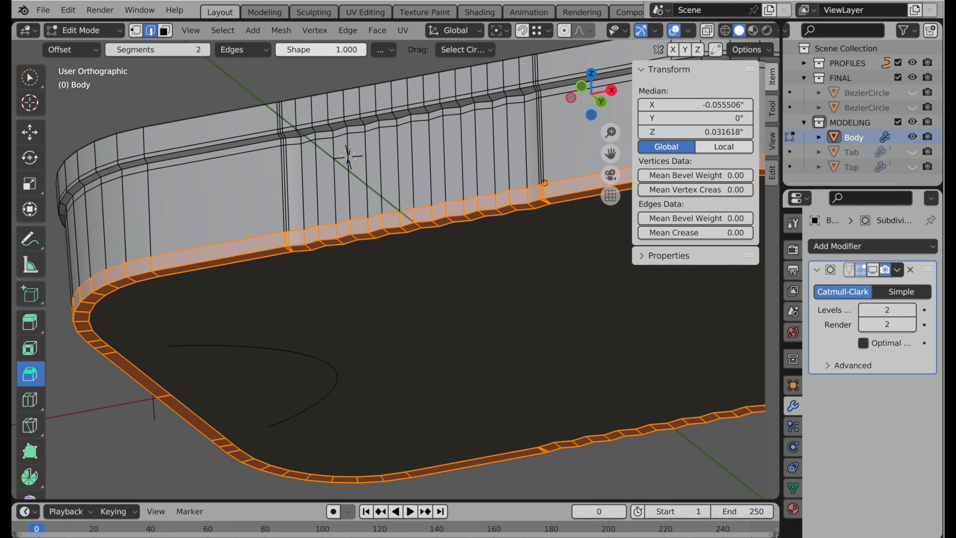
Delete the large flat bottom face inside the beveled rim
left_click(164, 30)
left_click(334, 280)
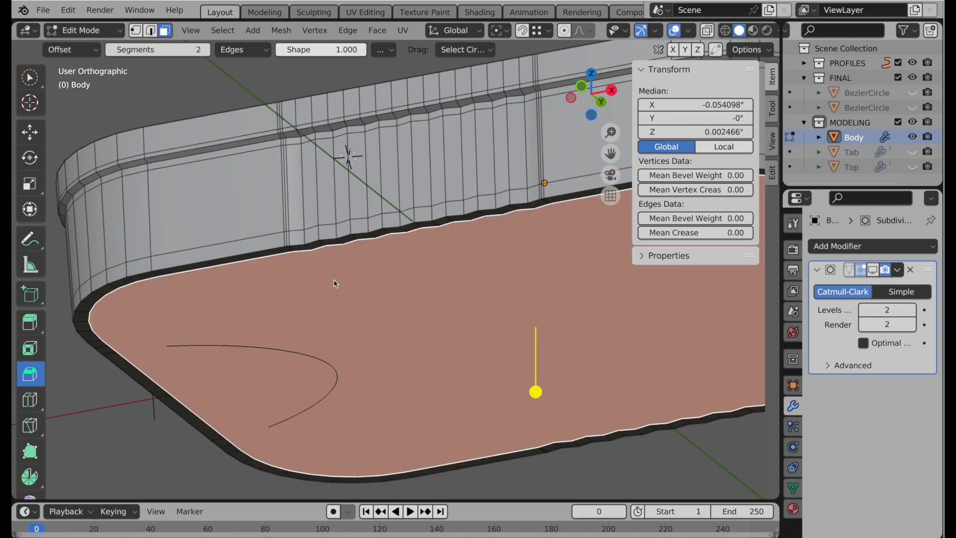
key("x")
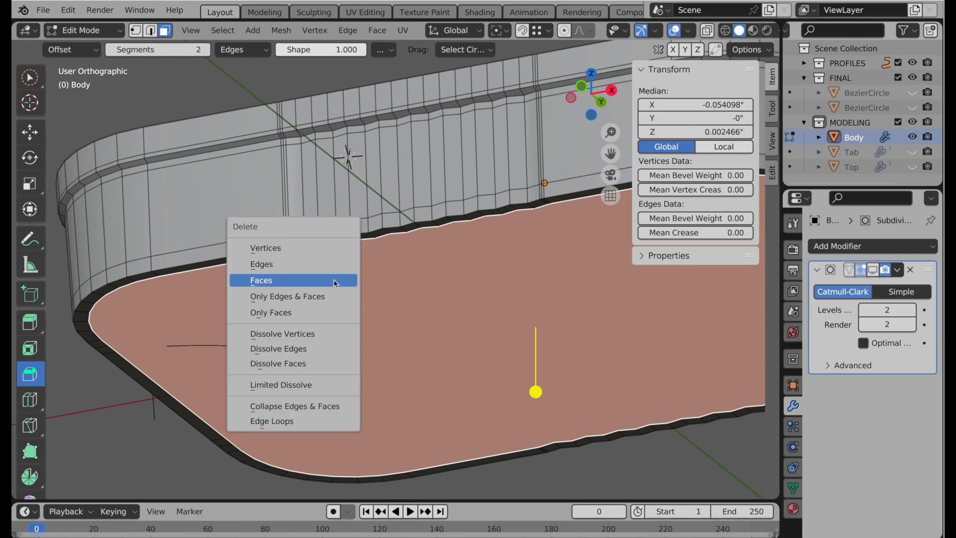
left_click(334, 282)
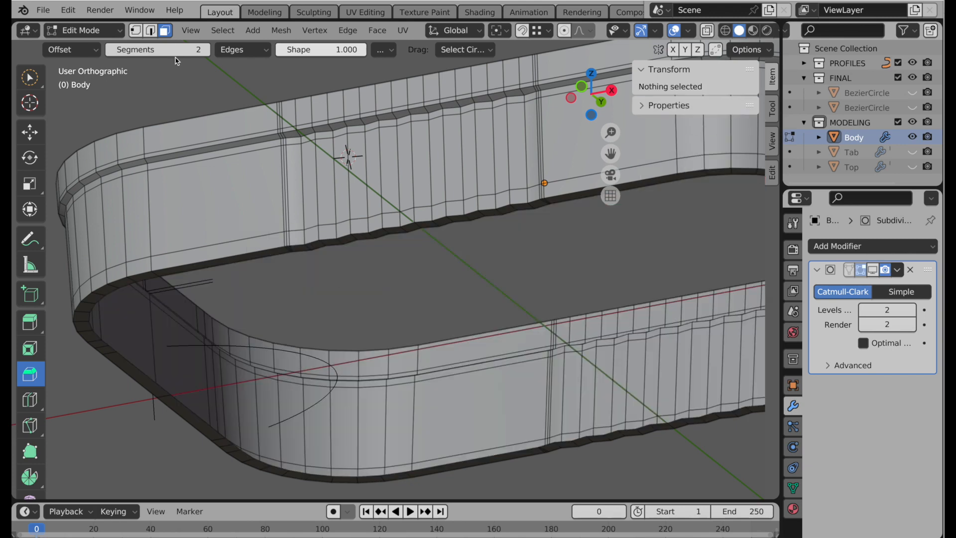
Crease the edge loops just above and below the step and the loop above the bottom bevel to 1.000, then deselect them
middle_click_drag(208, 164, 207, 185)
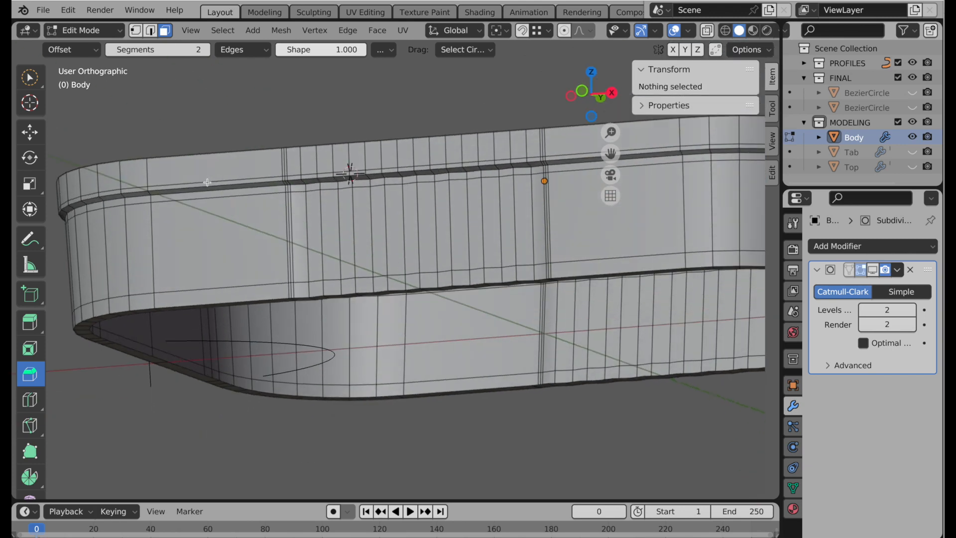
left_click(150, 31)
left_click(166, 183, "alt")
left_click(170, 201, "alt+shift")
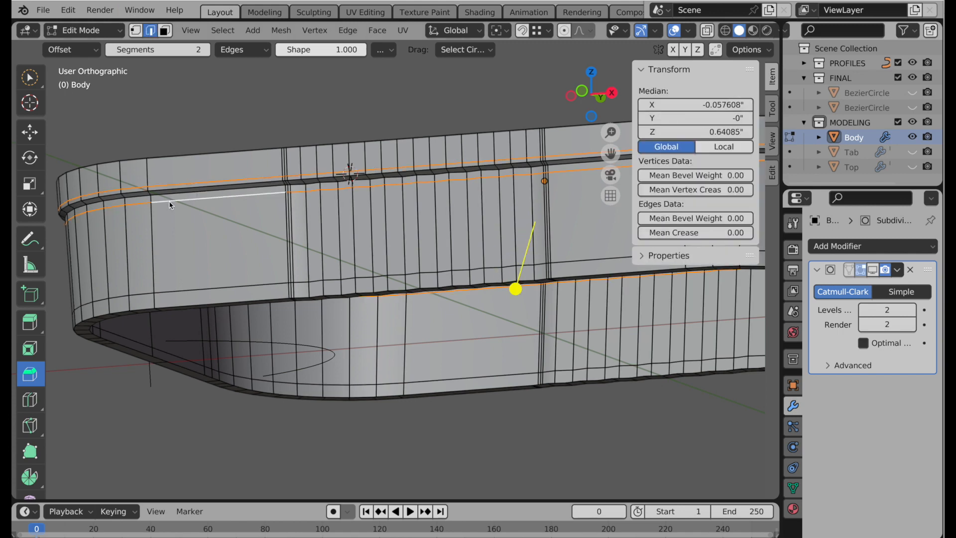
left_click(178, 292, "alt+shift")
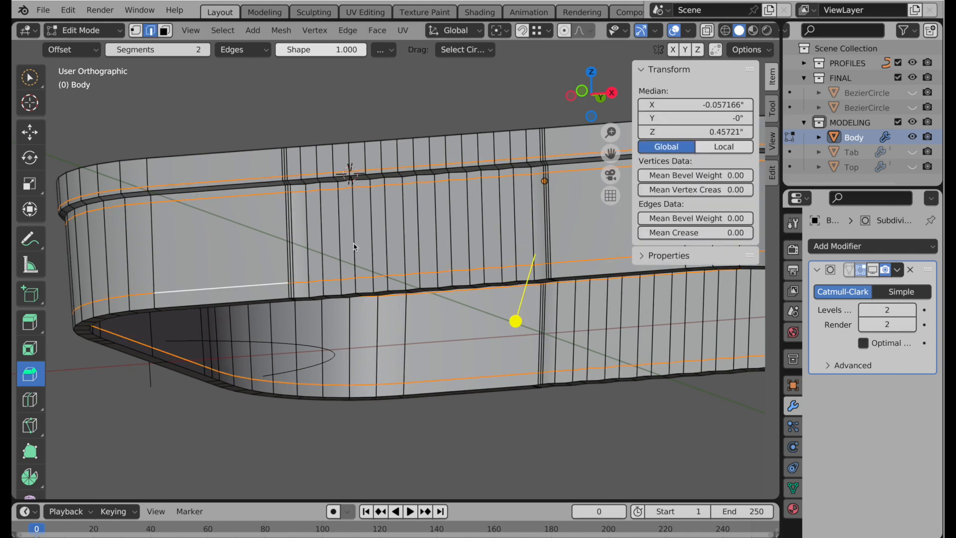
key("shift+e")
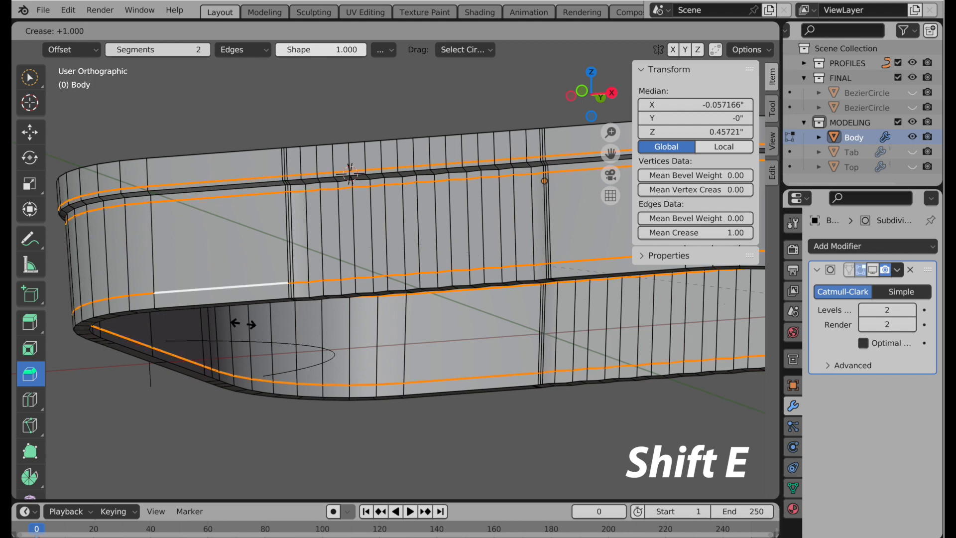
left_click(562, 331)
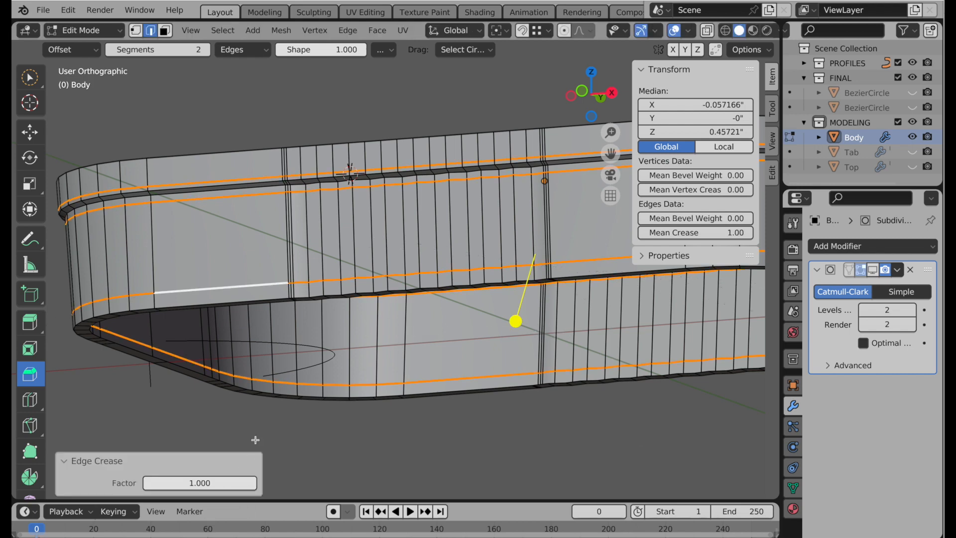
left_click(387, 429)
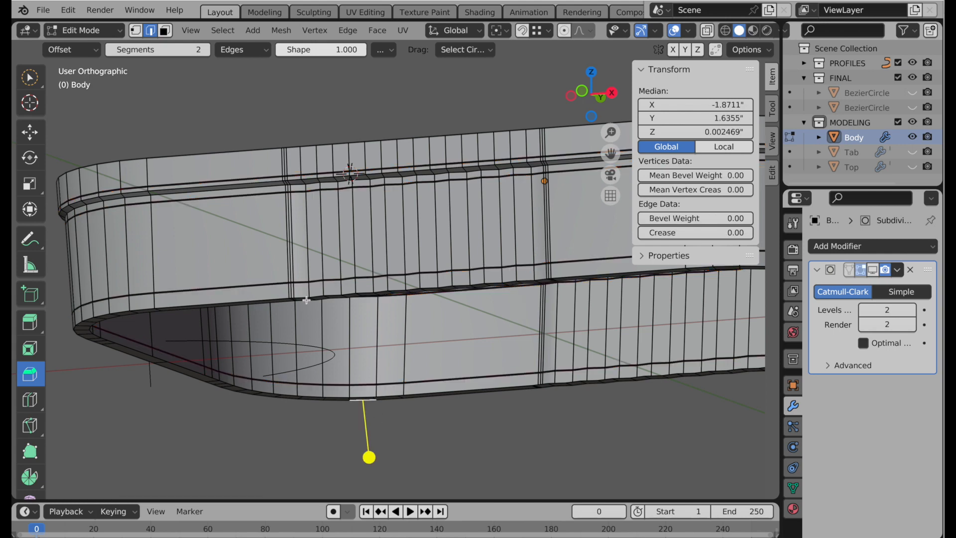
Turn on the Body's Subdivision modifier in the viewport, and unhide the Tab and Top objects in Object Mode
left_click(874, 271)
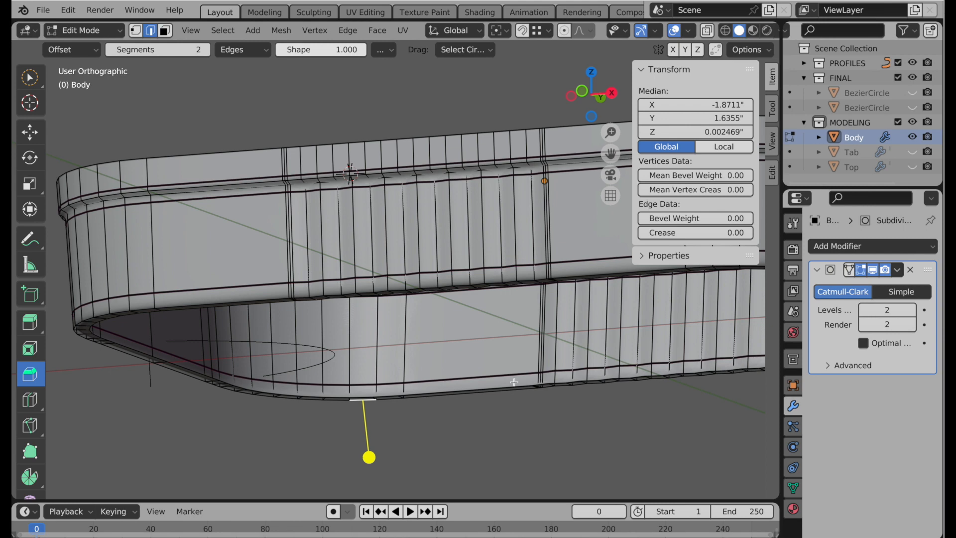
key("Tab")
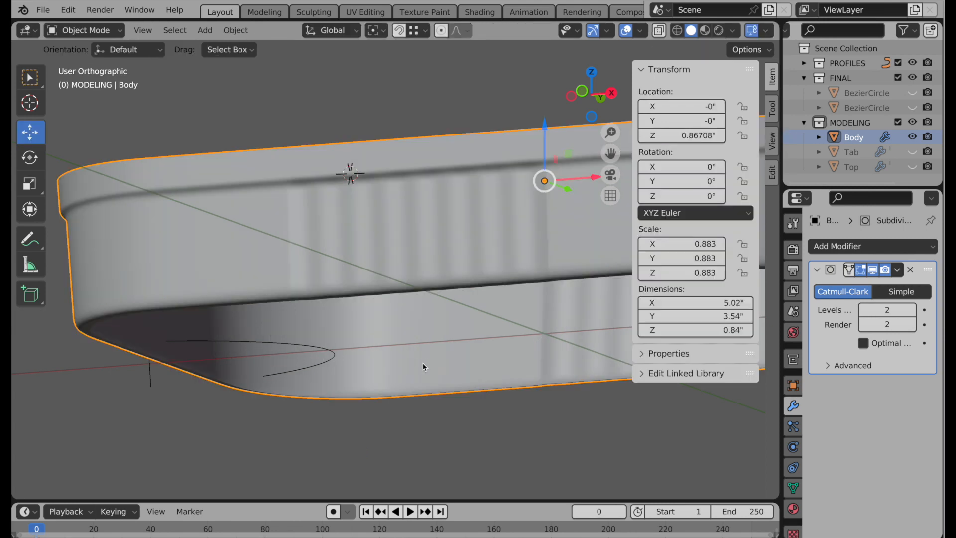
scroll(421, 345, "down", 2)
middle_click_drag(420, 345, 401, 395)
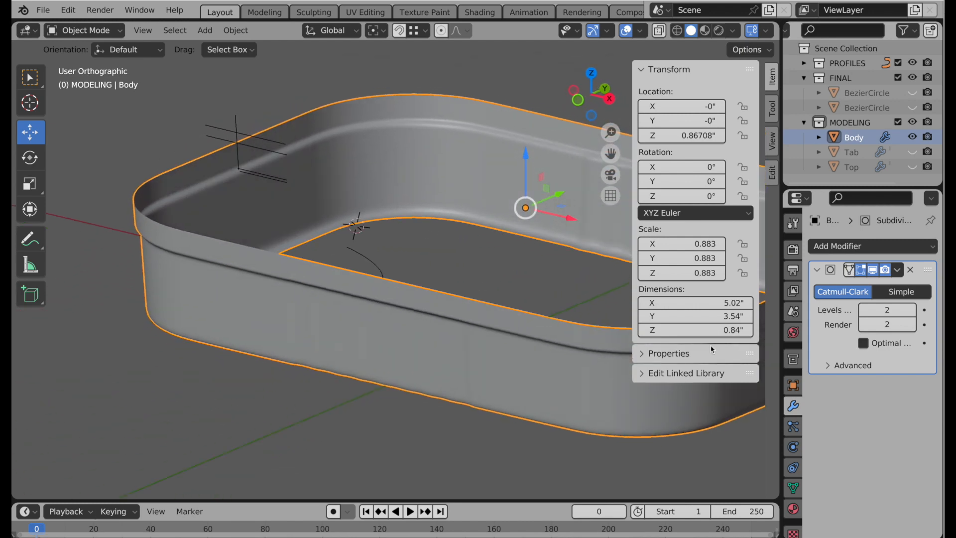
left_click(912, 152)
left_click(912, 166)
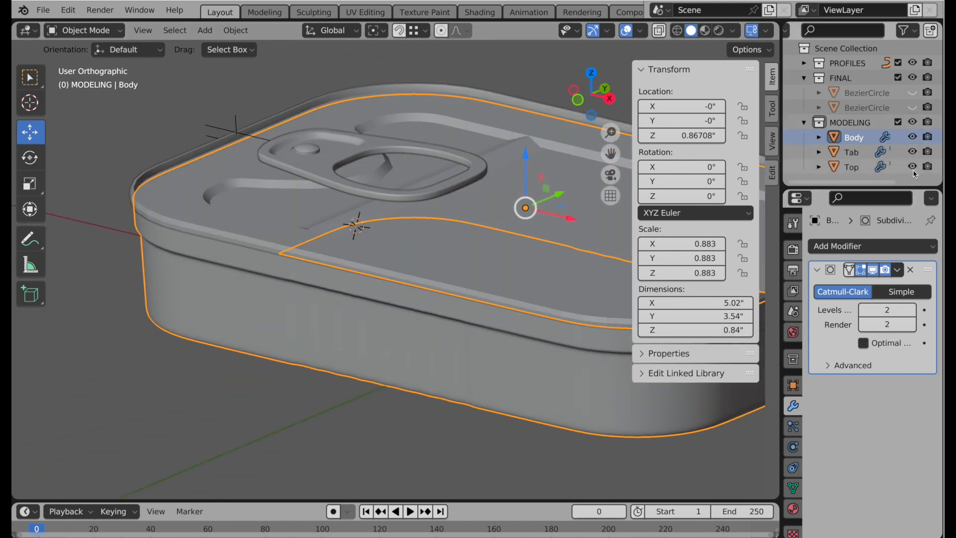